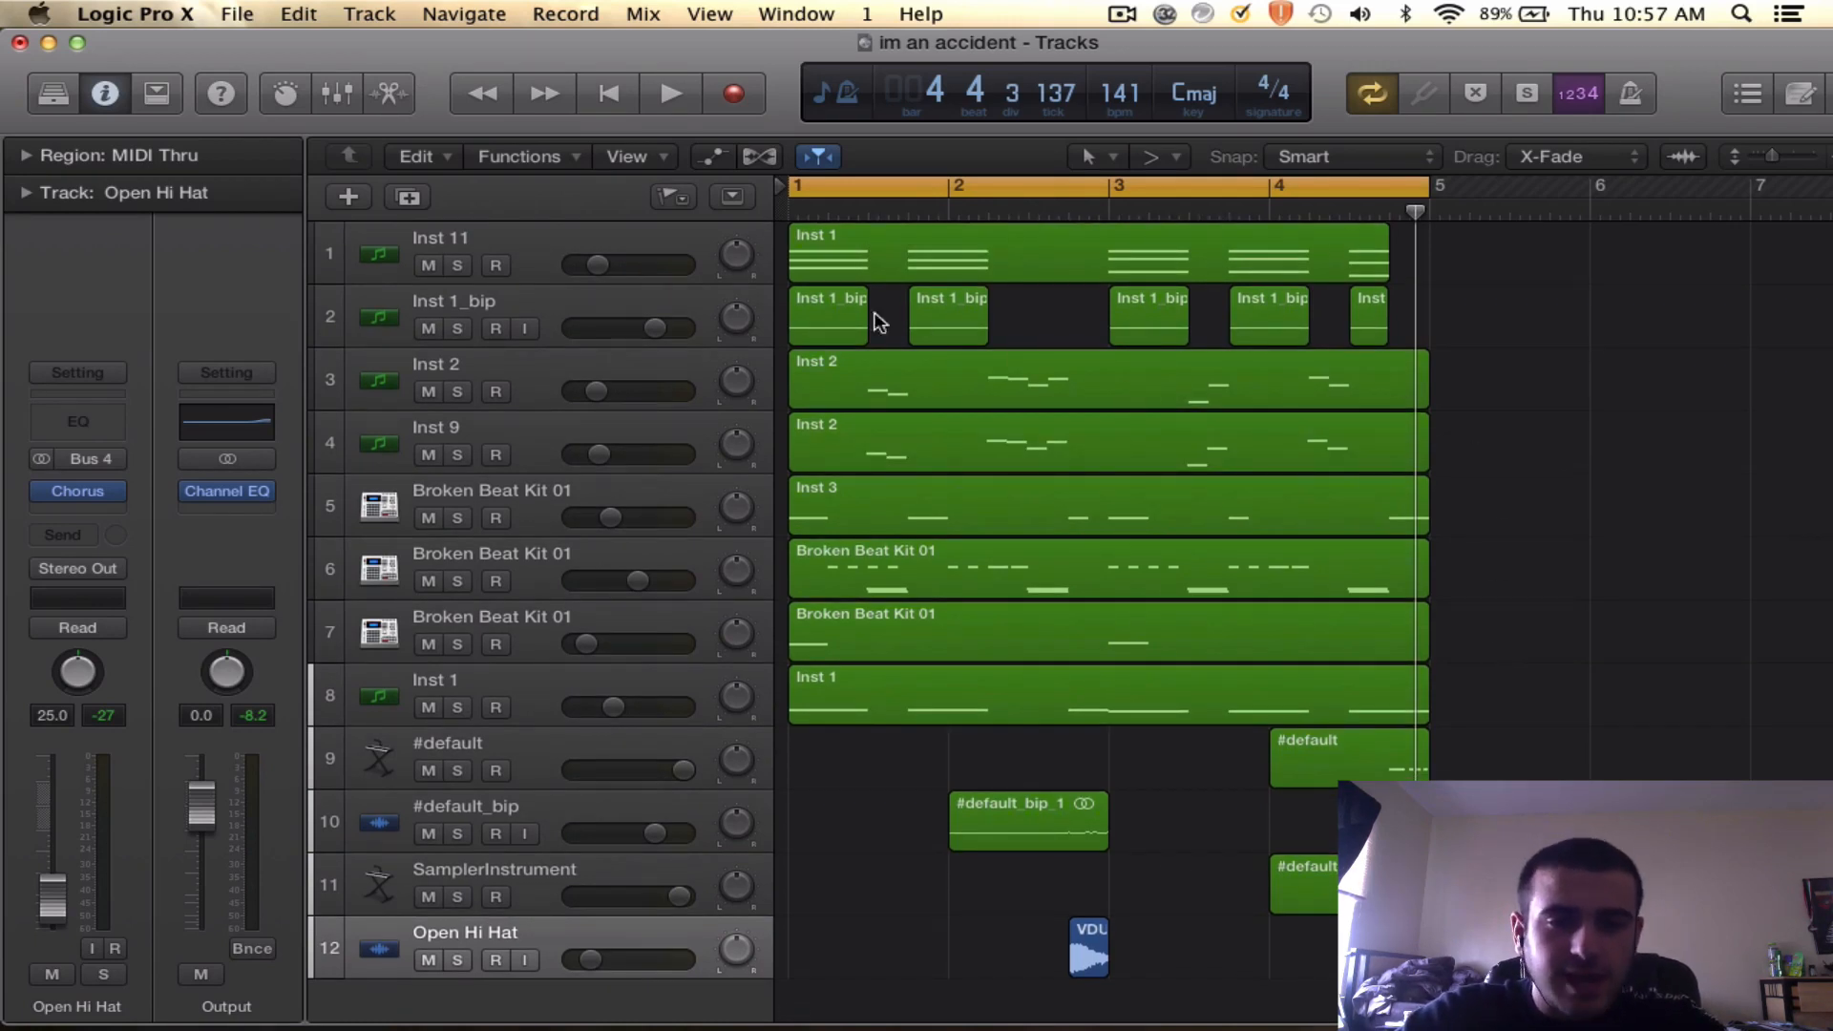
- Select the Inst 11 track, clear the region selection and play back the full four-bar loop
{"action": "left_click", "coordinate": [482, 246]}
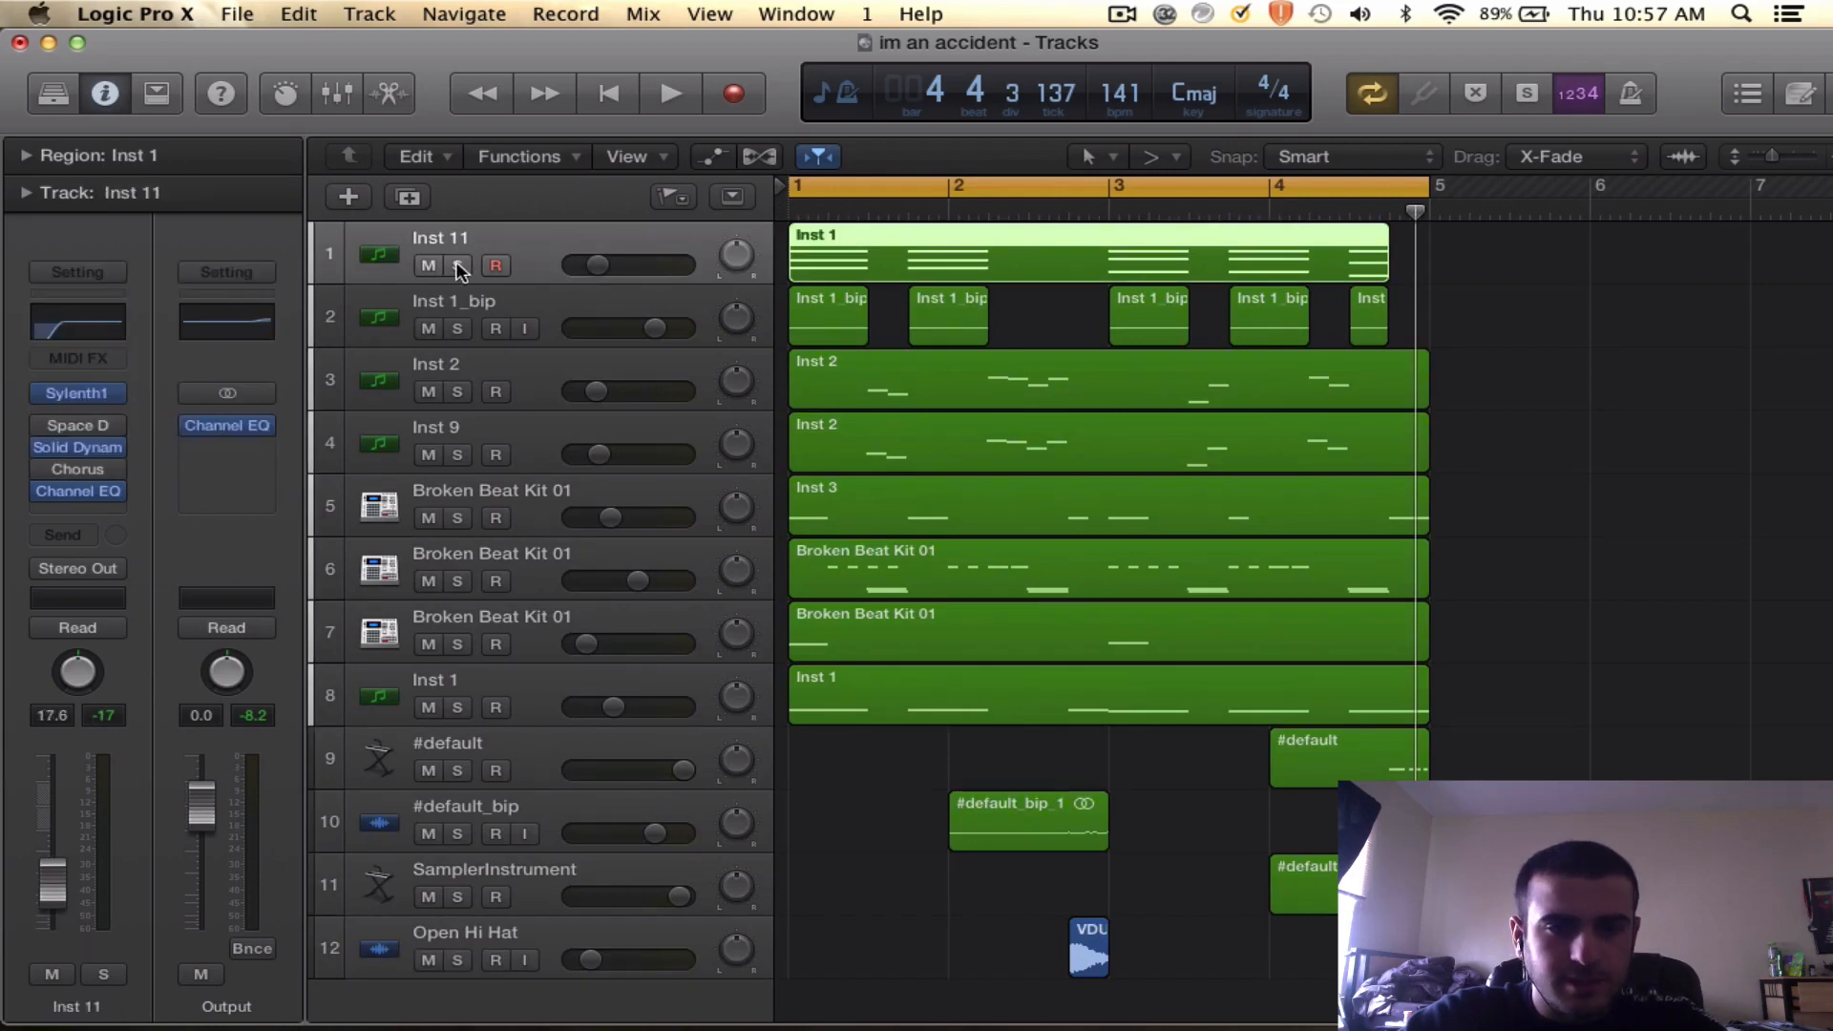
{"action": "left_click", "coordinate": [1598, 522]}
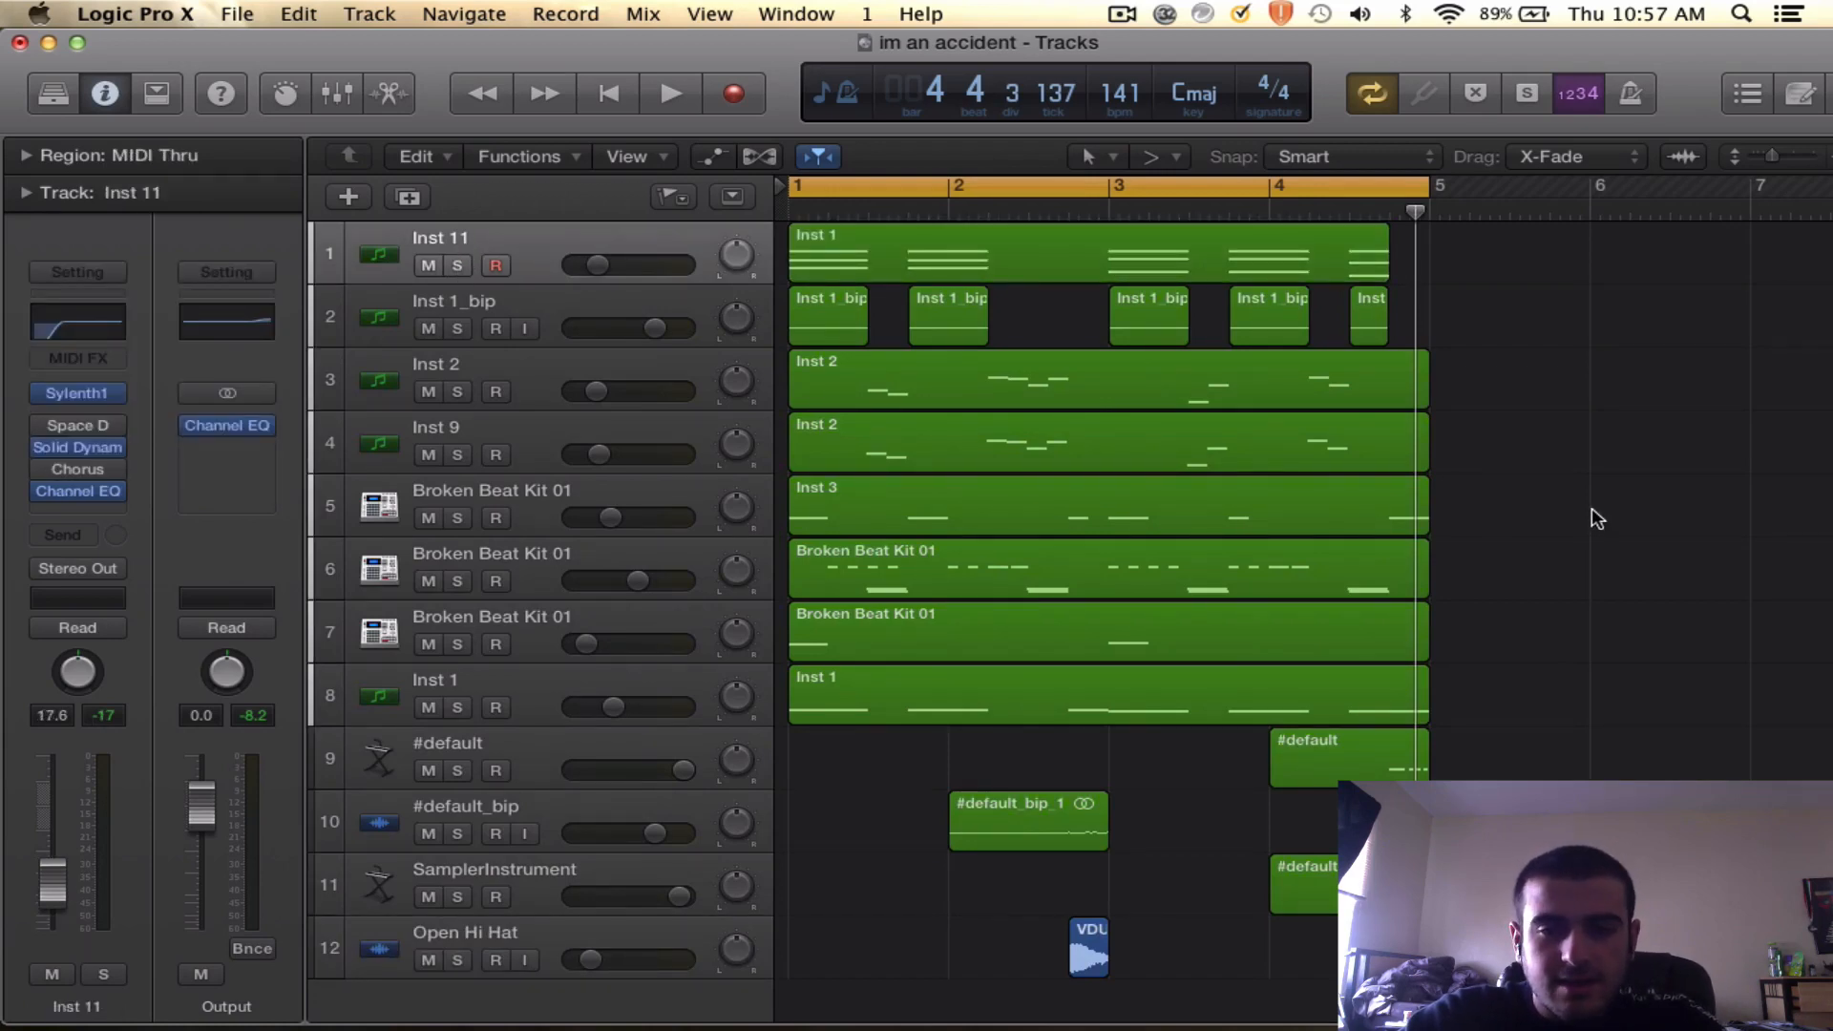
{"action": "scroll", "coordinate": [1597, 518], "scroll_direction": "left", "scroll_amount": 1}
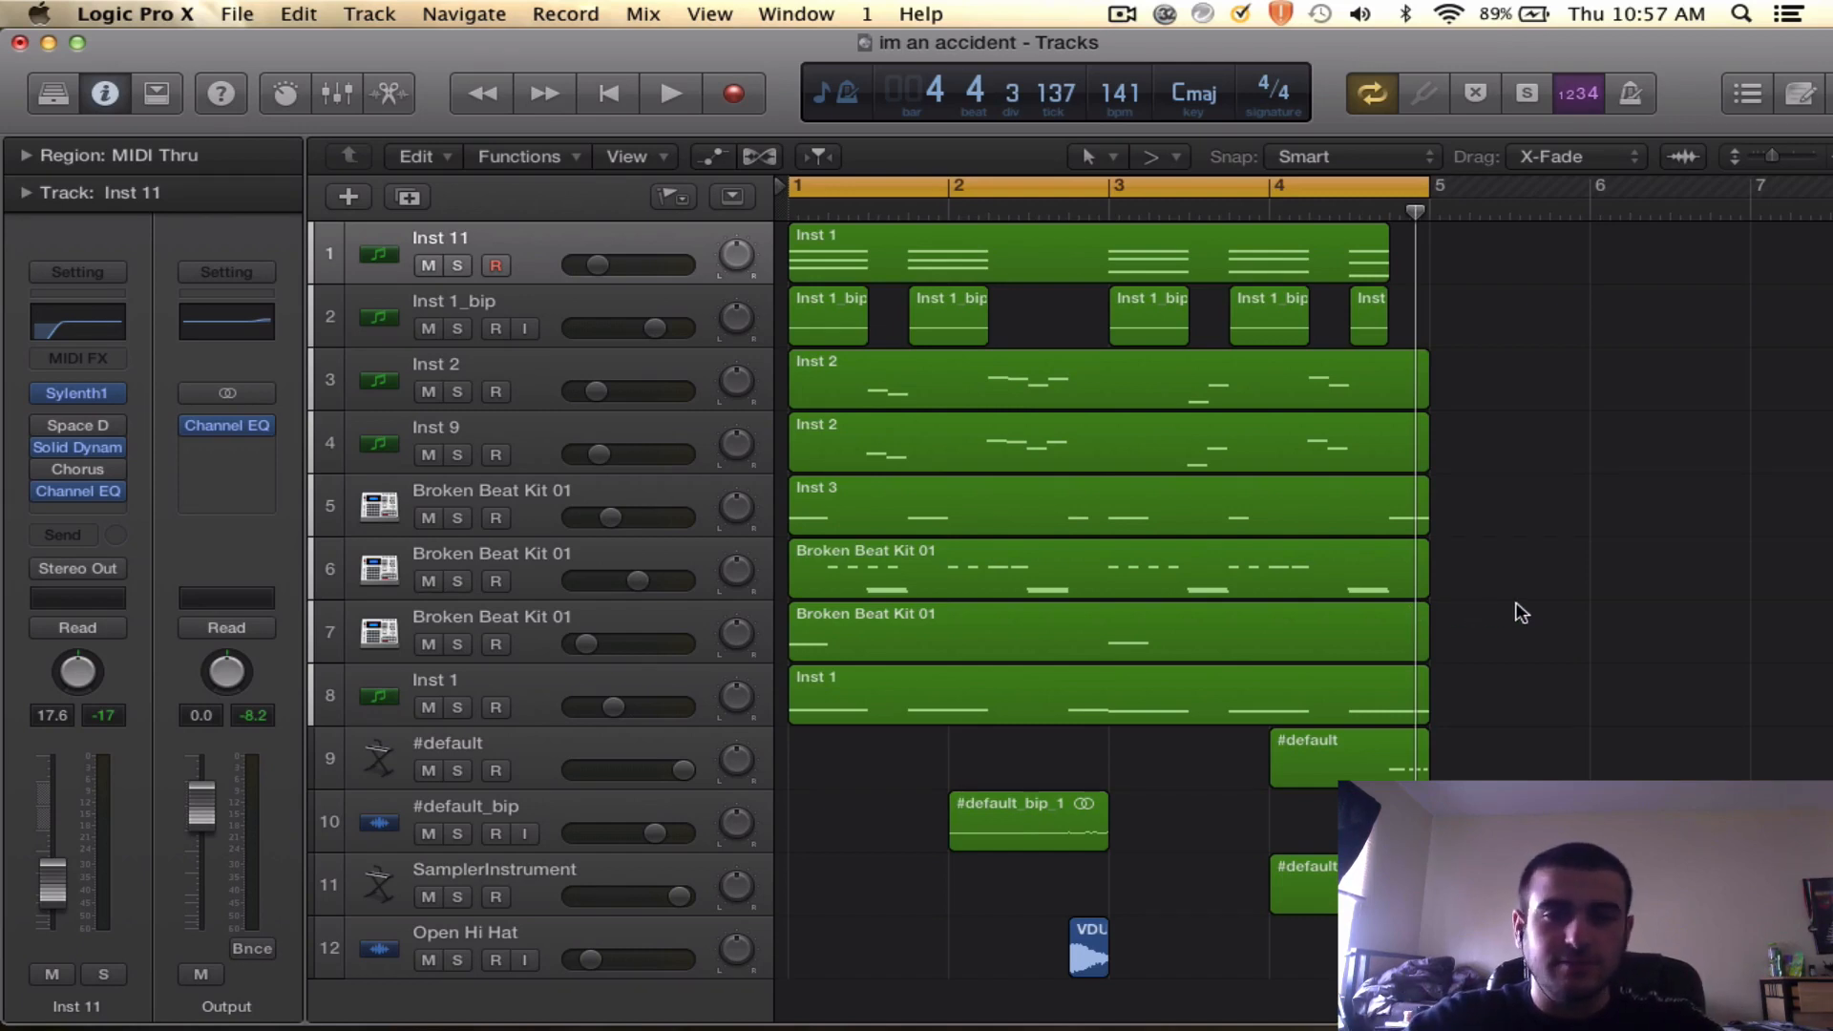
{"action": "key", "text": "space"}
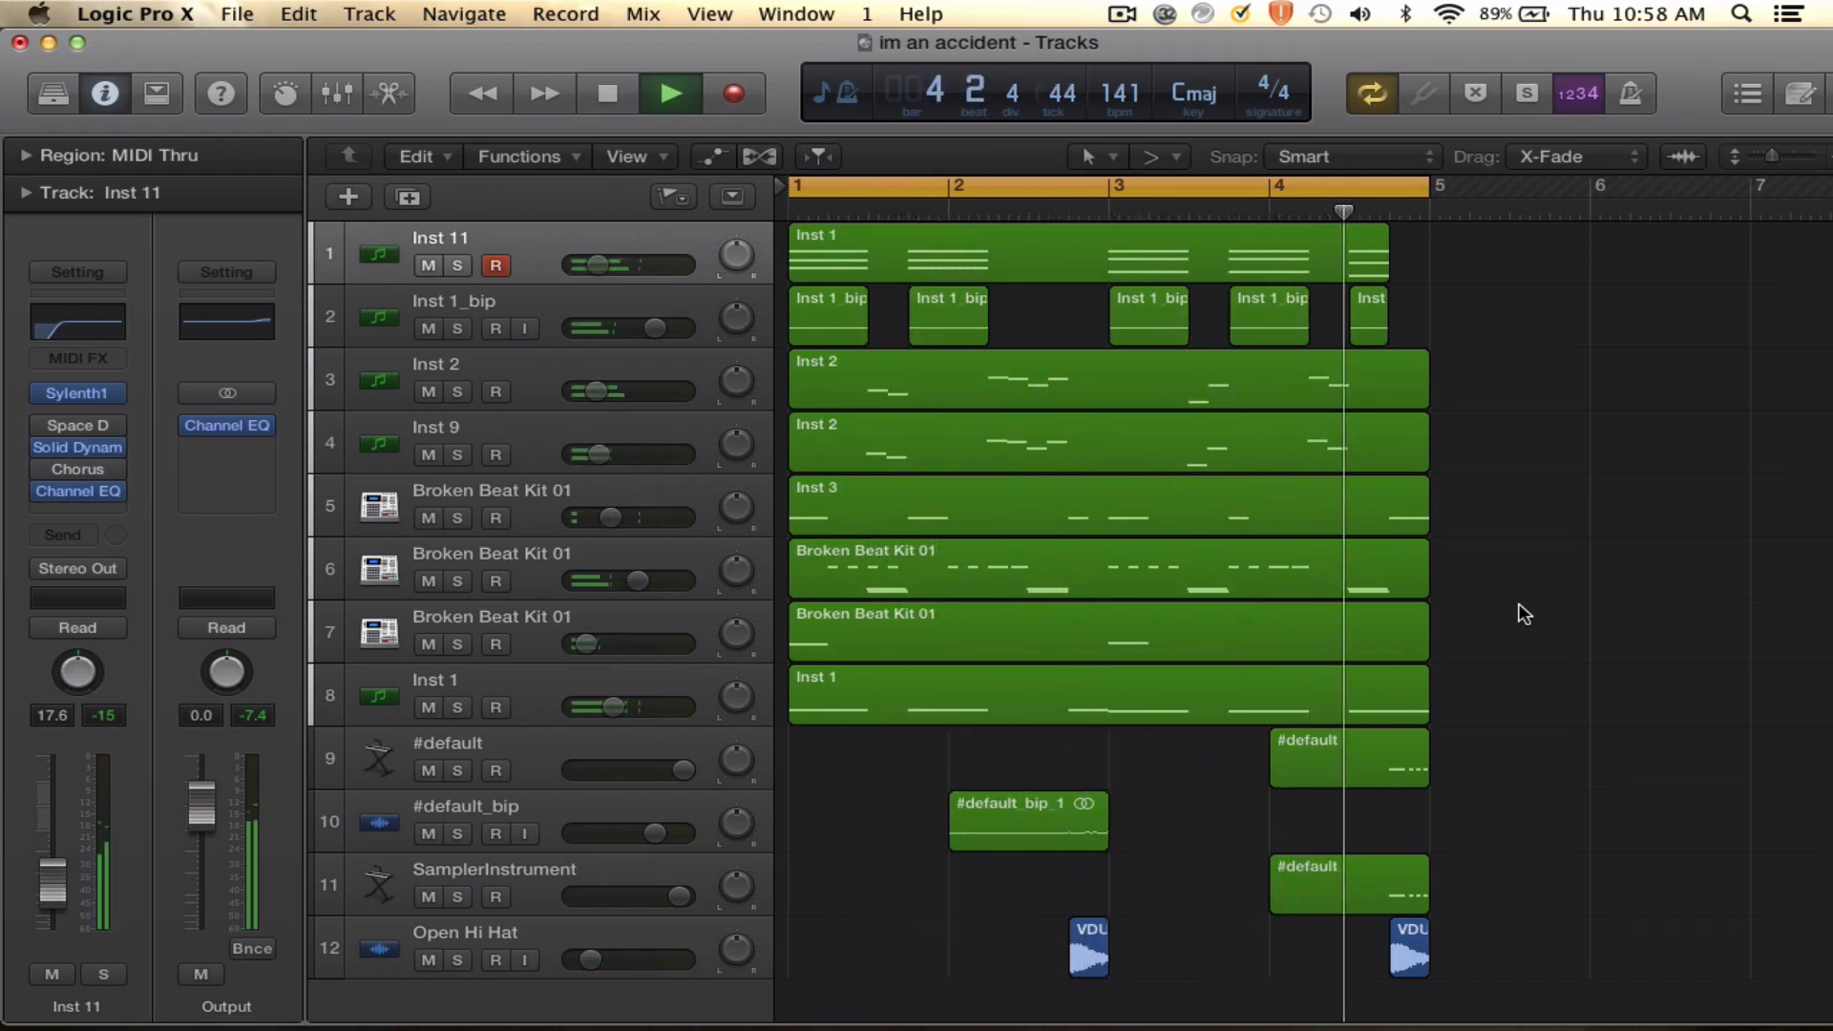
{"action": "key", "text": "space"}
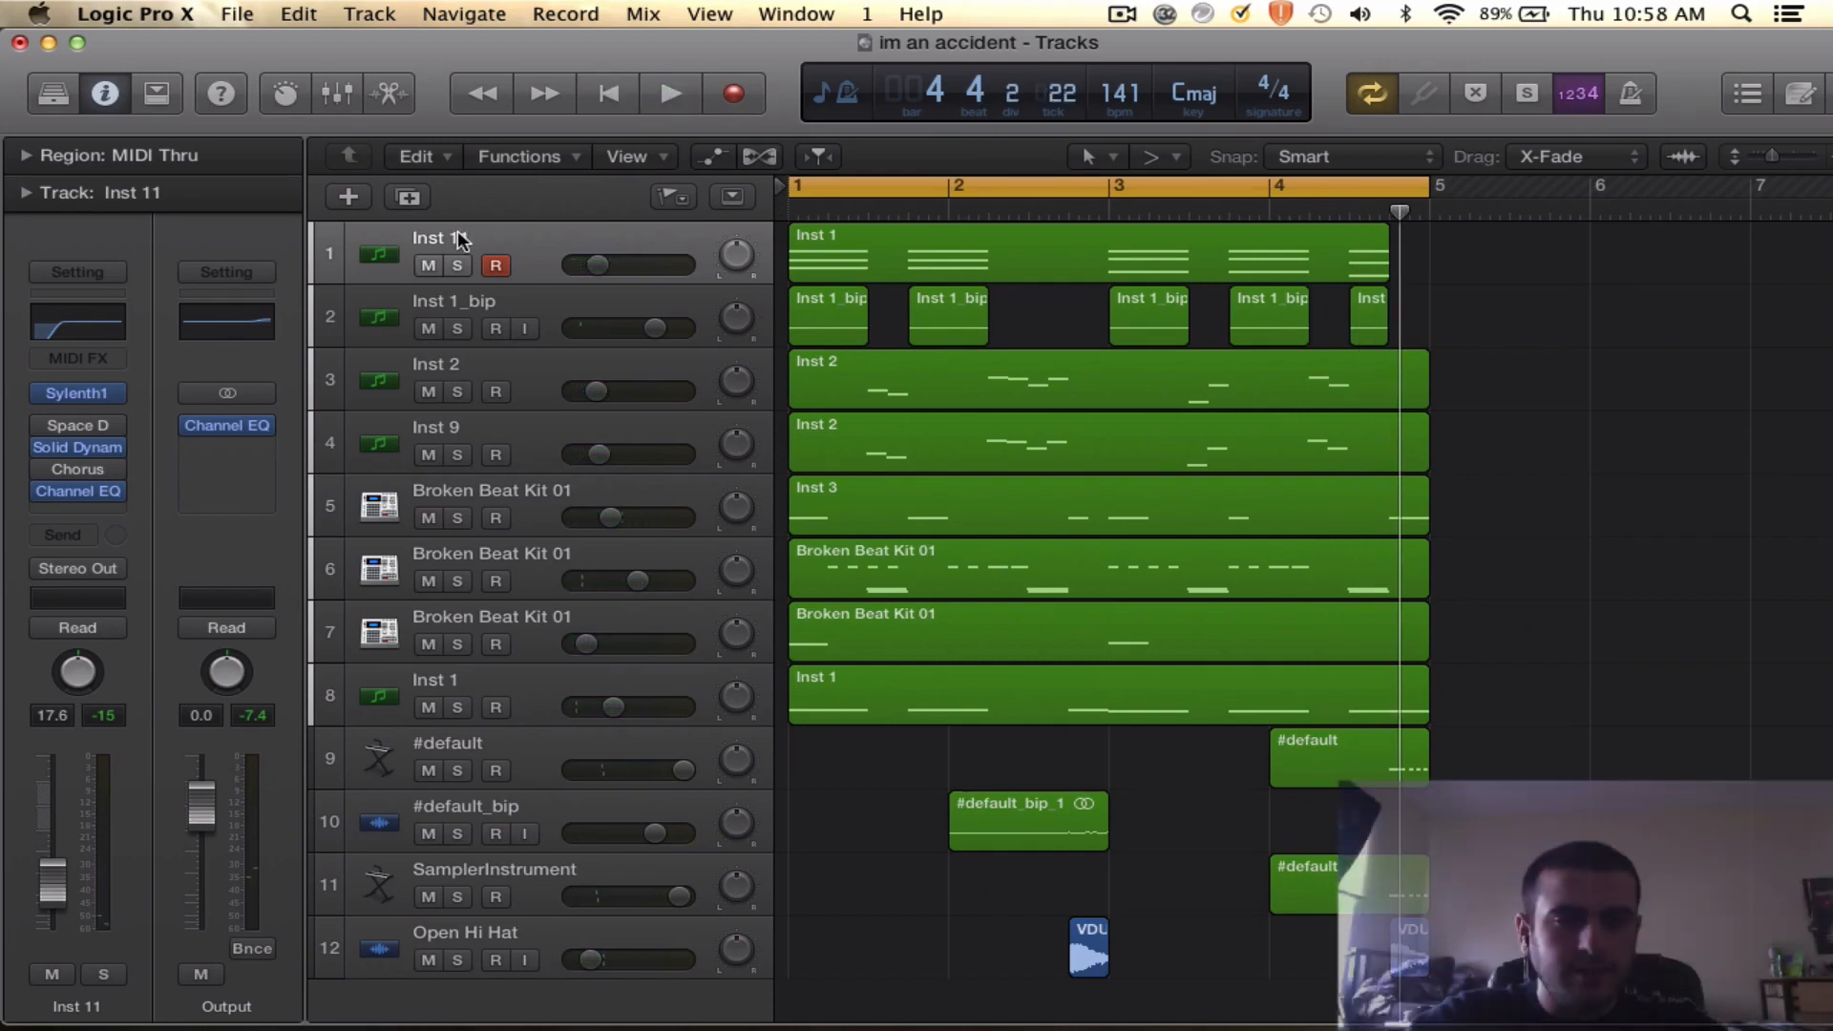
- Solo the Inst 11 track, play its chords on their own and turn the solo off again
{"action": "left_click", "coordinate": [456, 231]}
{"action": "key", "text": "s"}
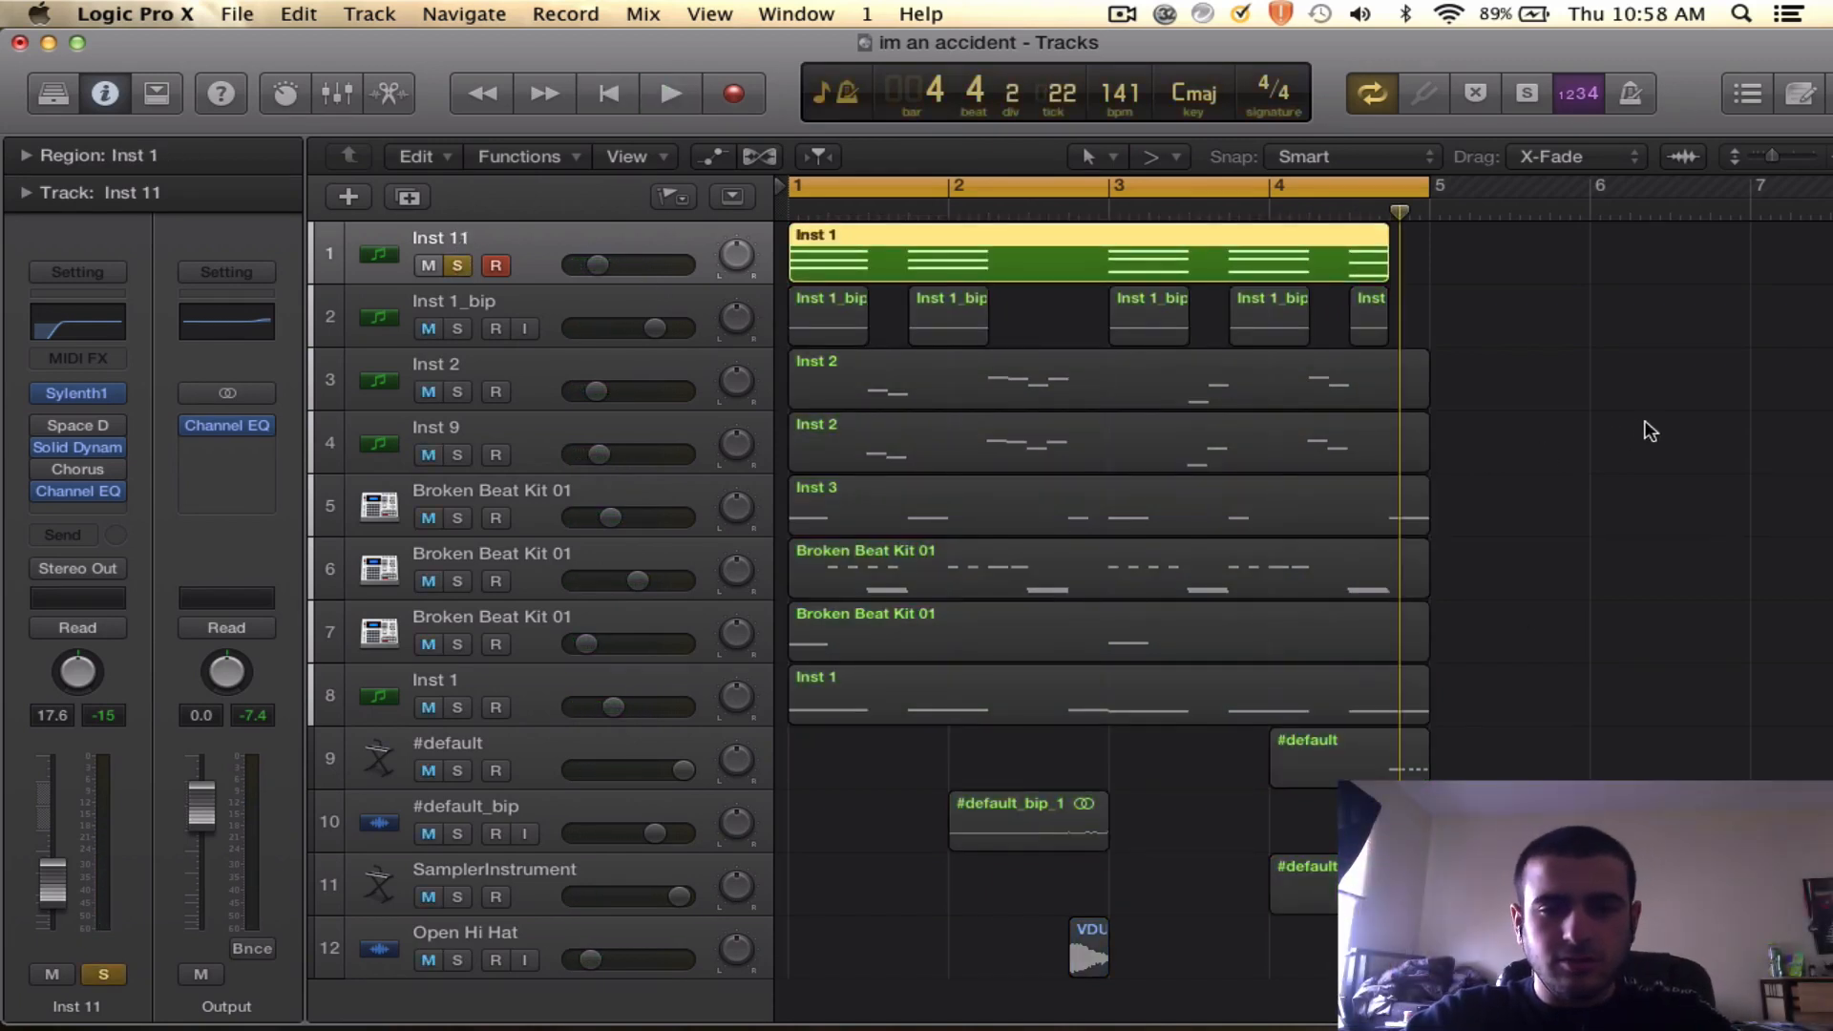
{"action": "left_click", "coordinate": [1642, 424]}
{"action": "key", "text": "space"}
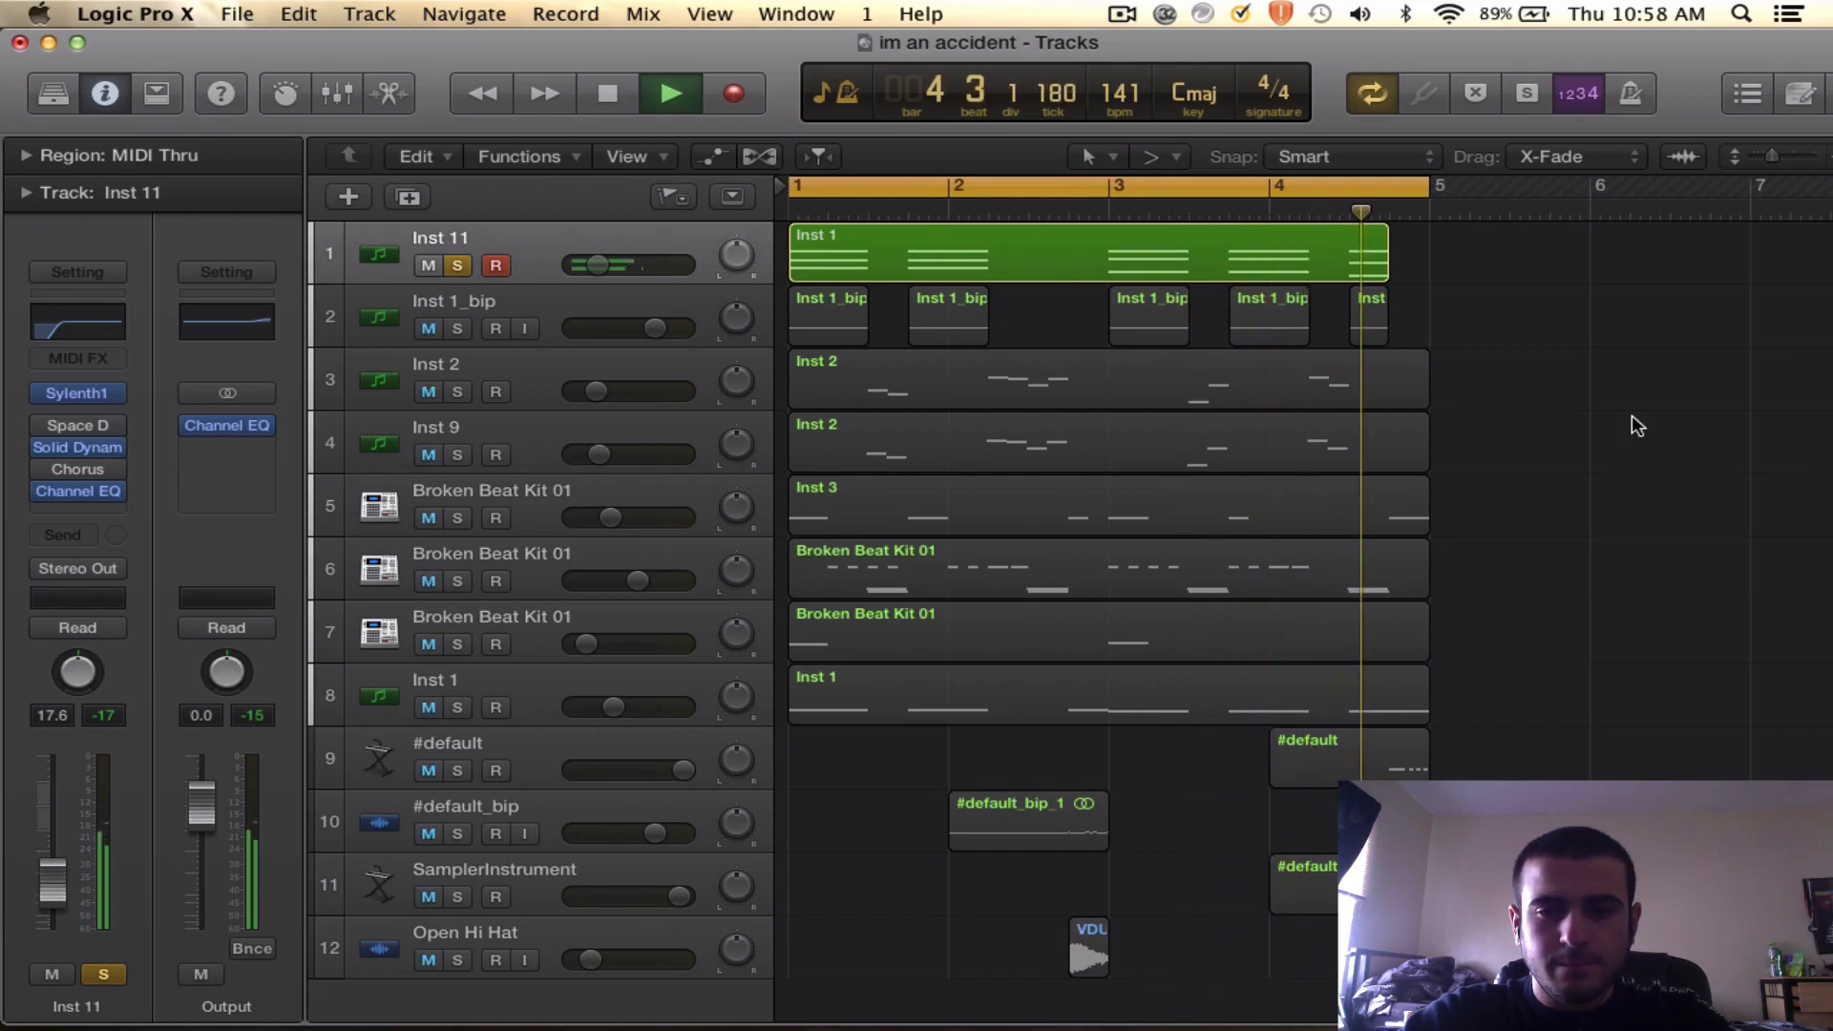
{"action": "key", "text": "space"}
{"action": "left_click", "coordinate": [615, 227]}
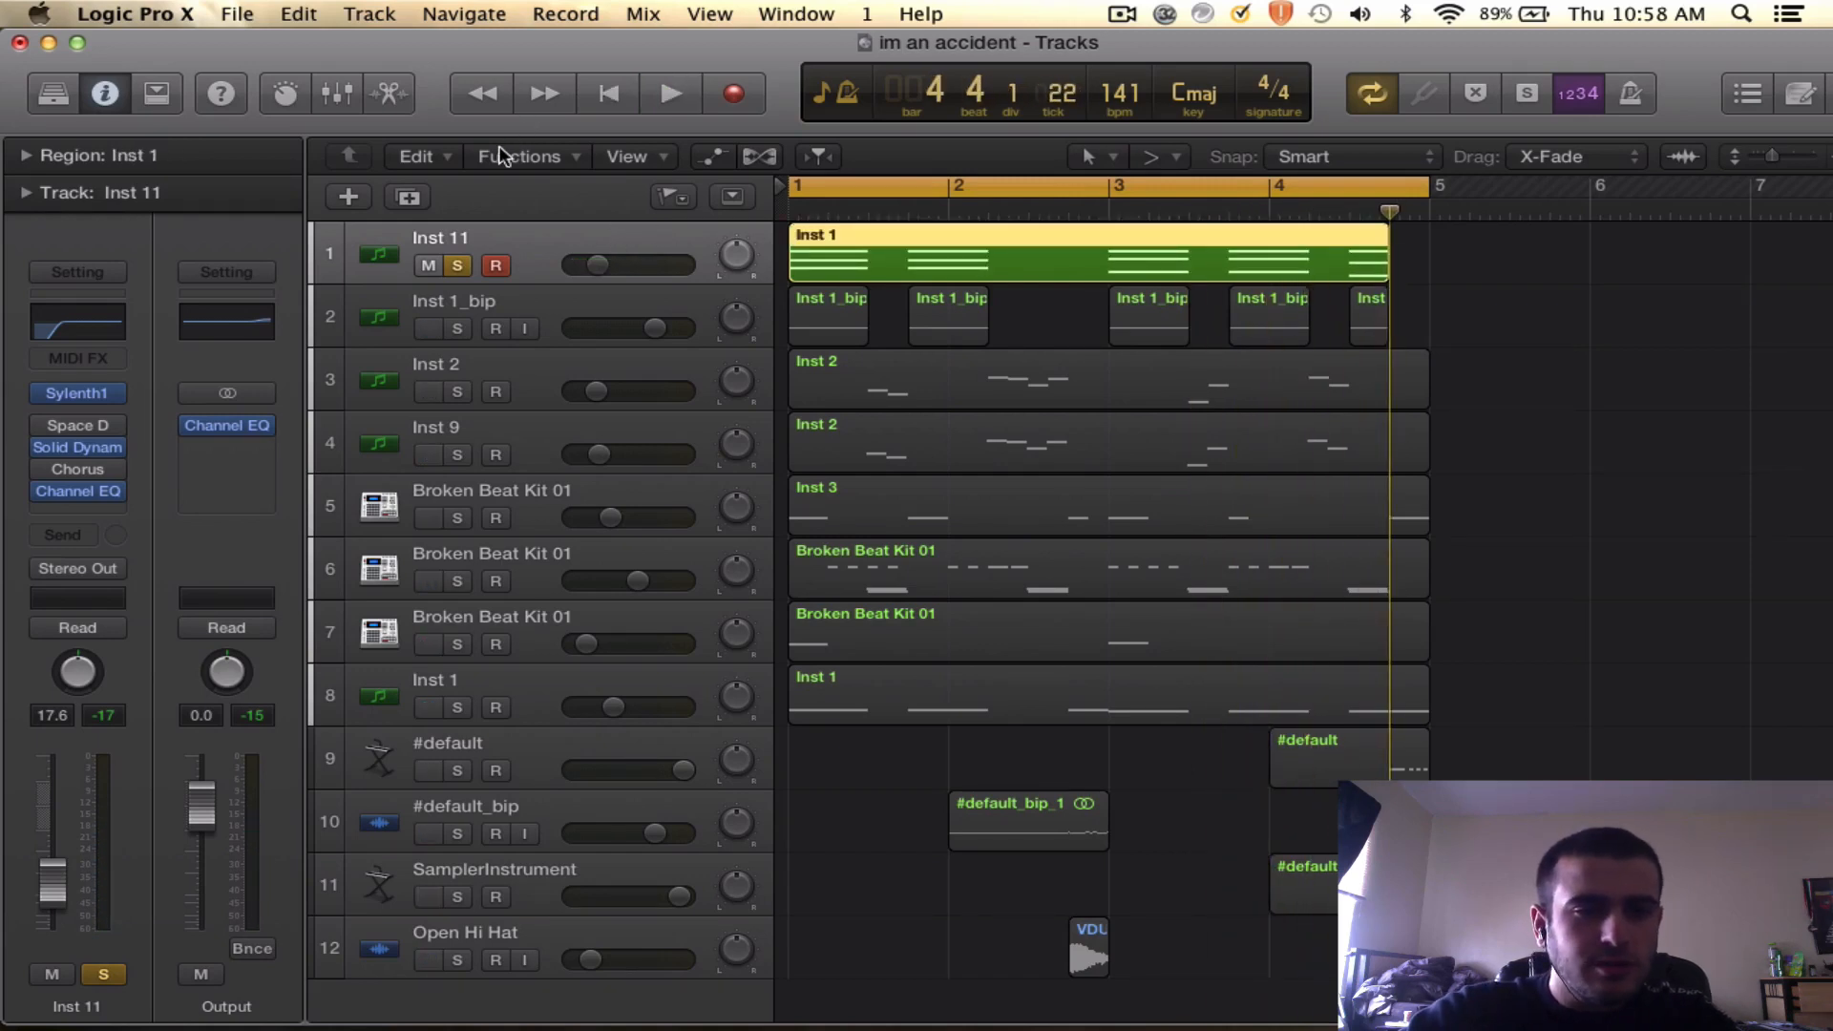
{"action": "left_click", "coordinate": [461, 265]}
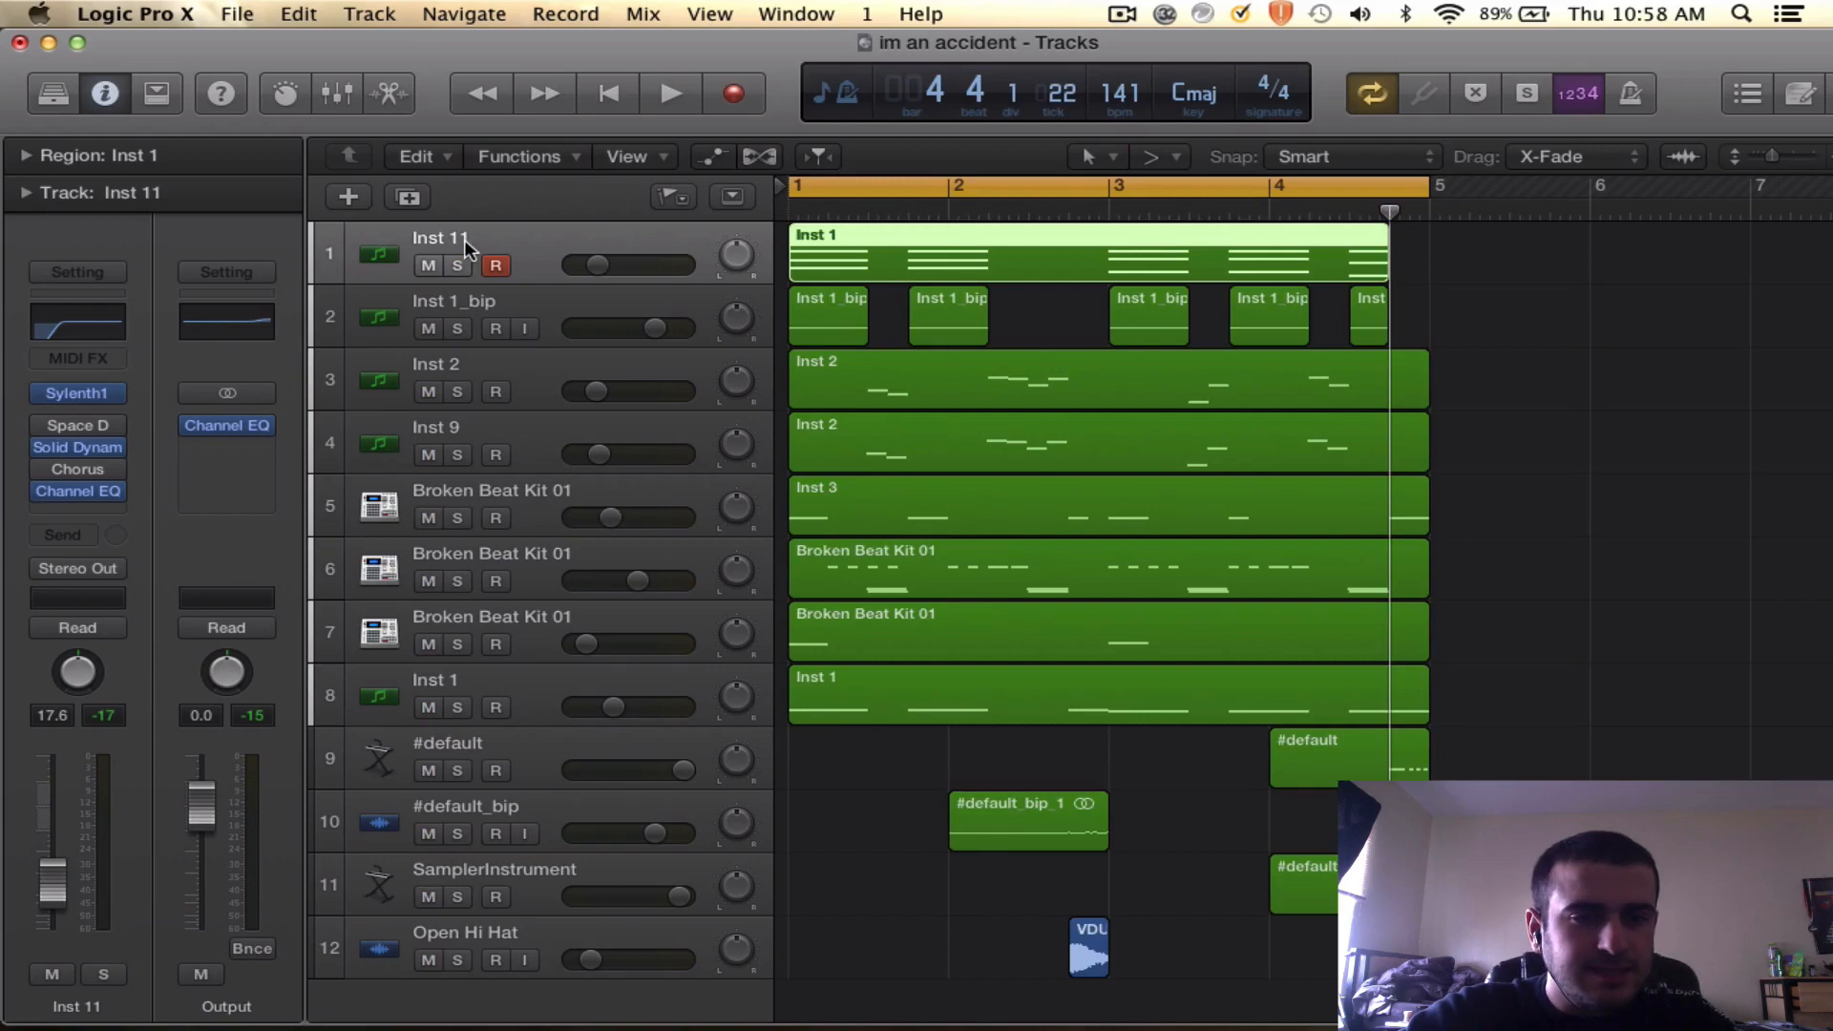
- Add a new software instrument track below Inst 11 and place a copy of Inst 11's Inst 1 region on it at bar 1
{"action": "left_click", "coordinate": [370, 13]}
{"action": "left_click", "coordinate": [432, 98]}
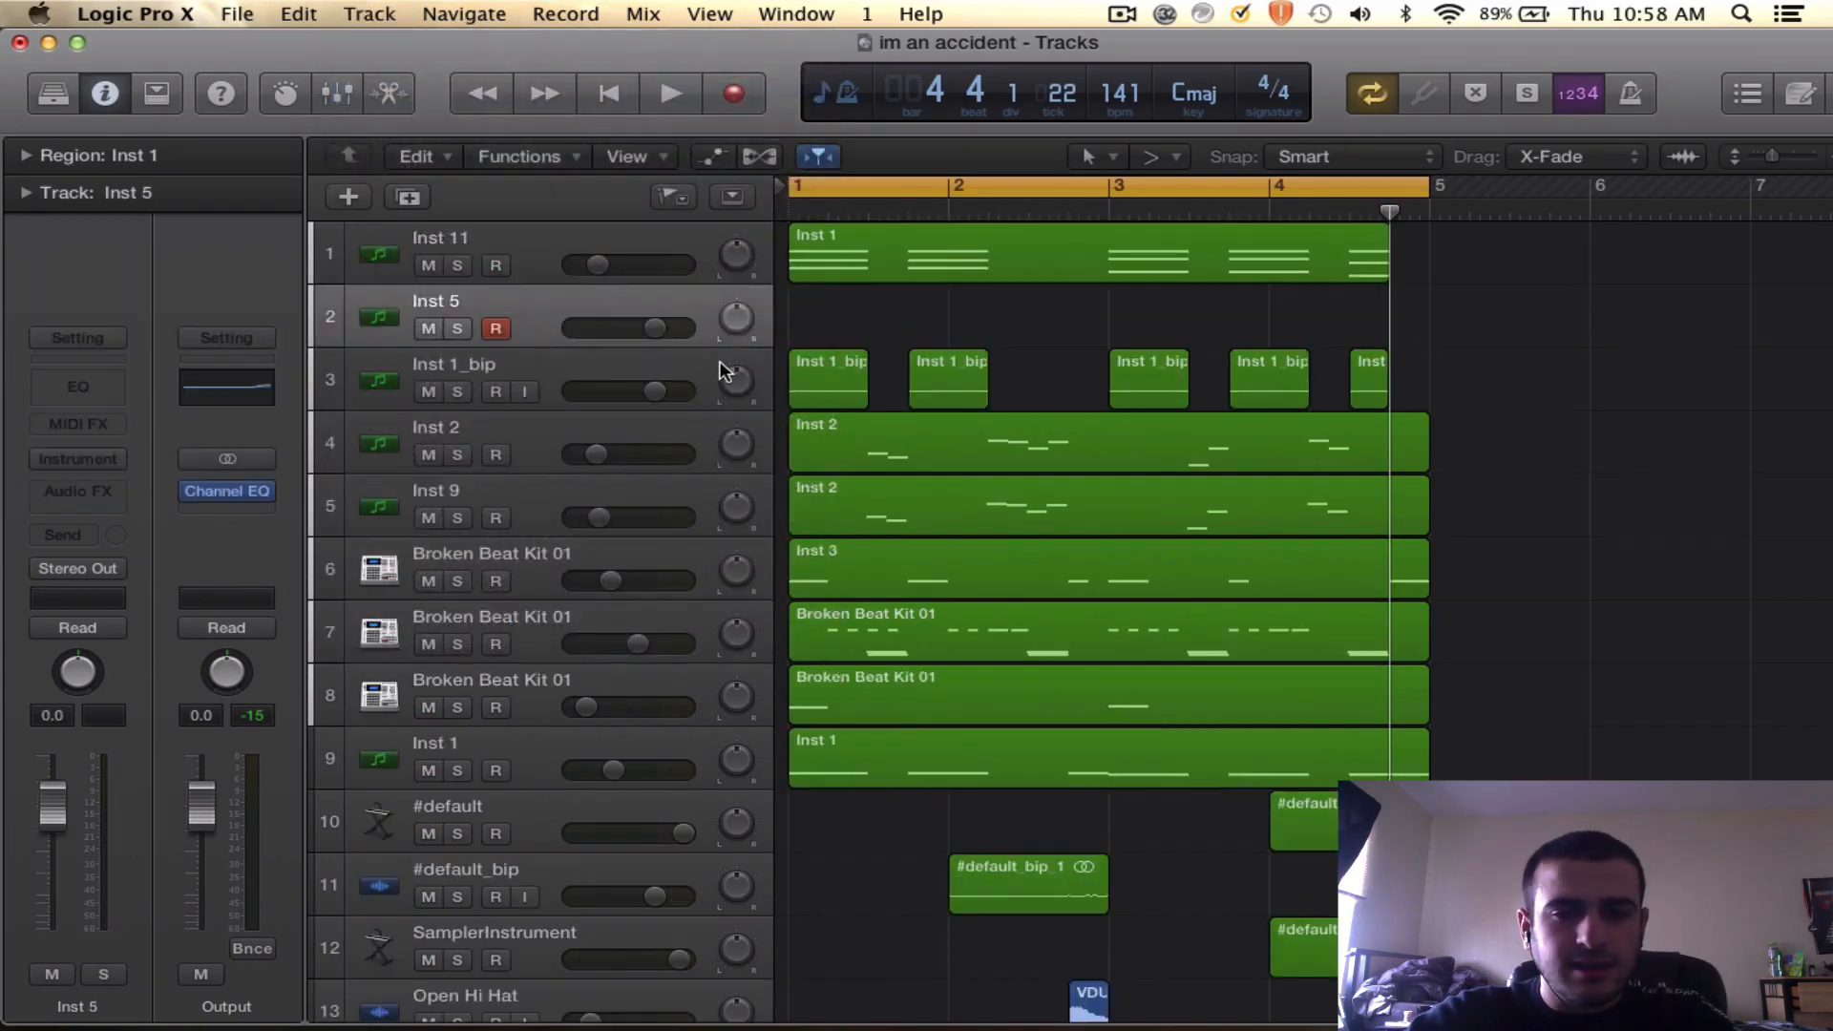
{"action": "left_click_drag", "start_coordinate": [823, 292], "coordinate": [888, 274]}
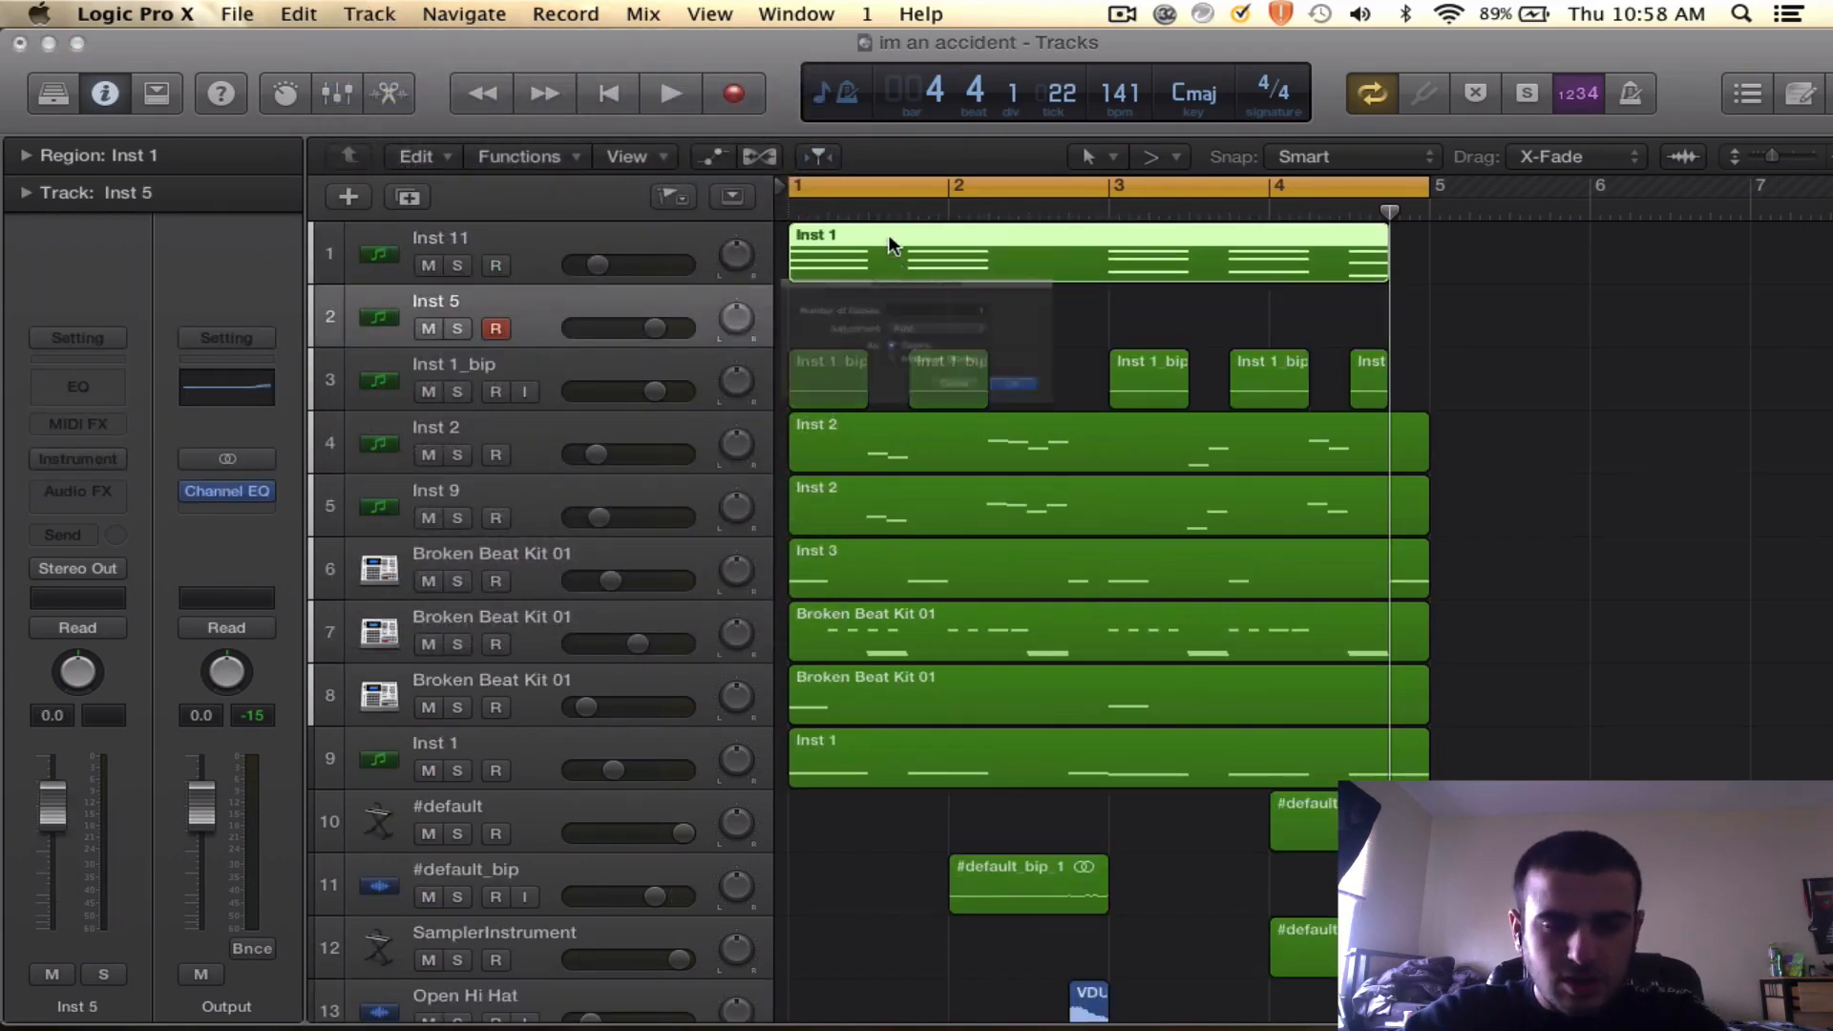
{"action": "key", "text": "super+r"}
{"action": "left_click", "coordinate": [1104, 422]}
{"action": "left_click_drag", "start_coordinate": [1476, 286], "coordinate": [864, 334]}
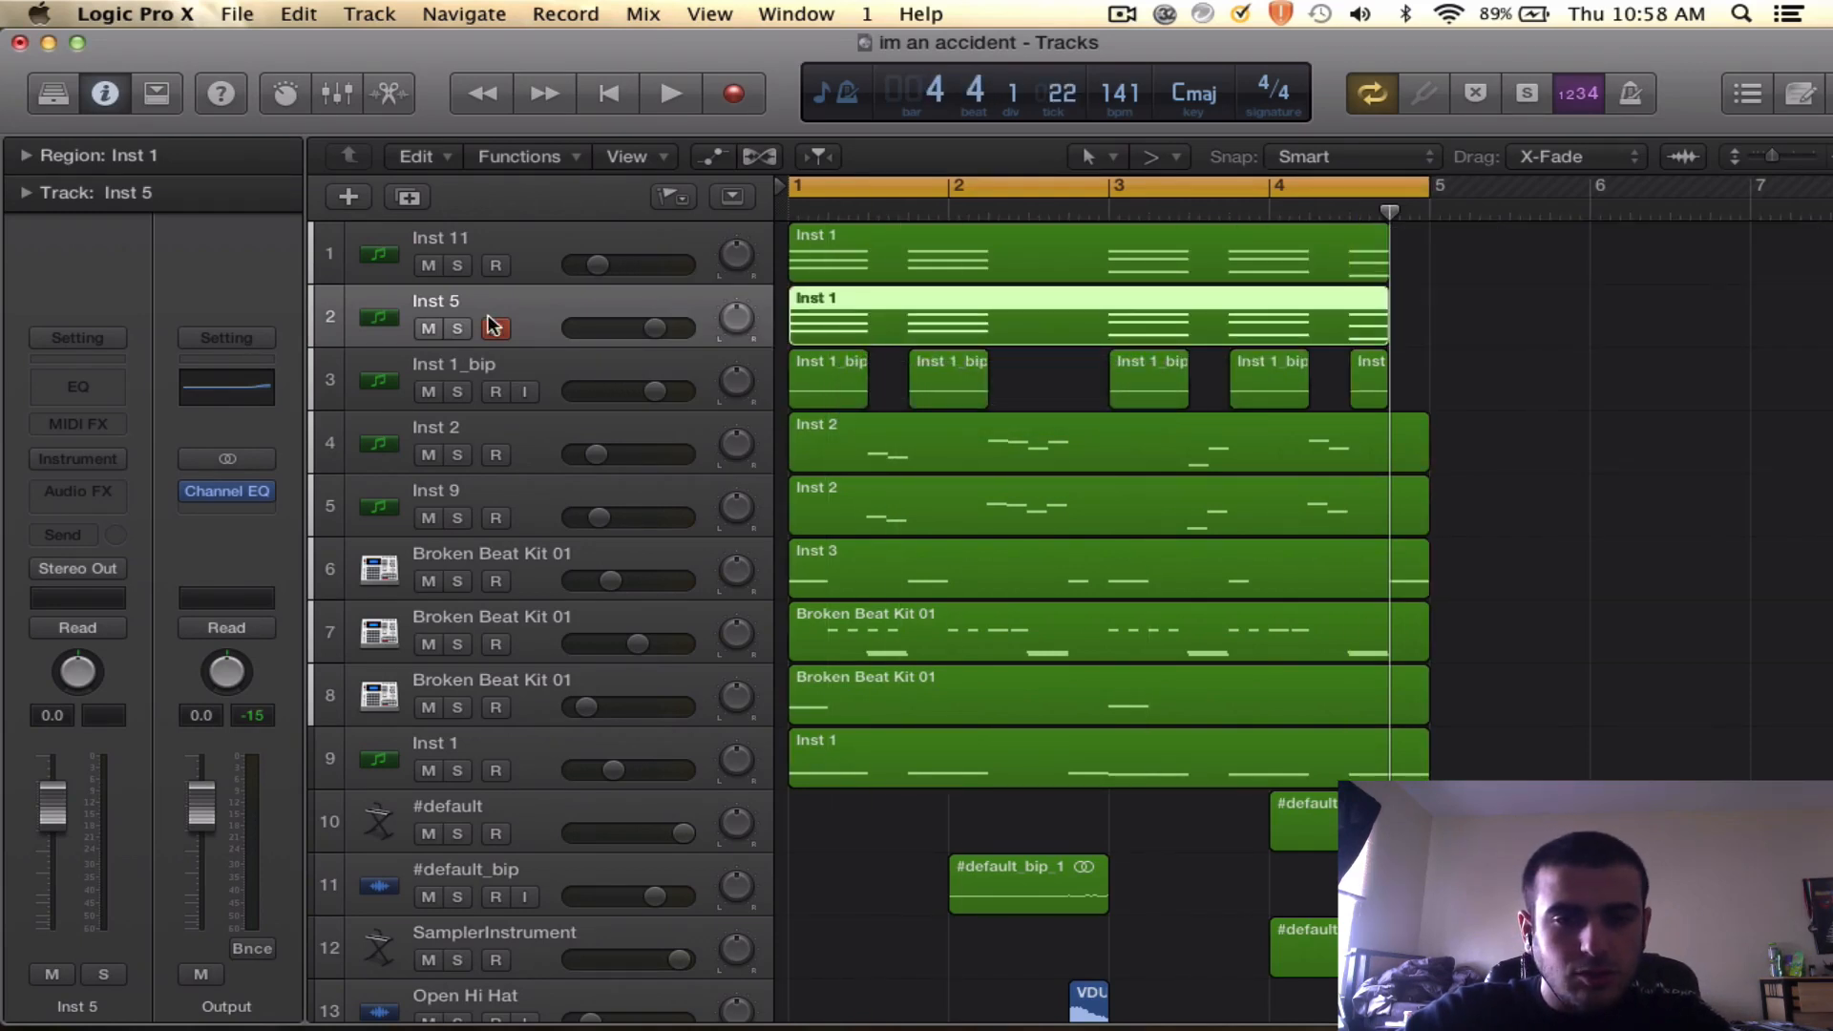
- Solo the new Inst 5 track and load the LennarDigital Sylenth1 stereo instrument on it
{"action": "left_click", "coordinate": [456, 330]}
{"action": "scroll", "coordinate": [987, 363], "scroll_direction": "up", "scroll_amount": 5}
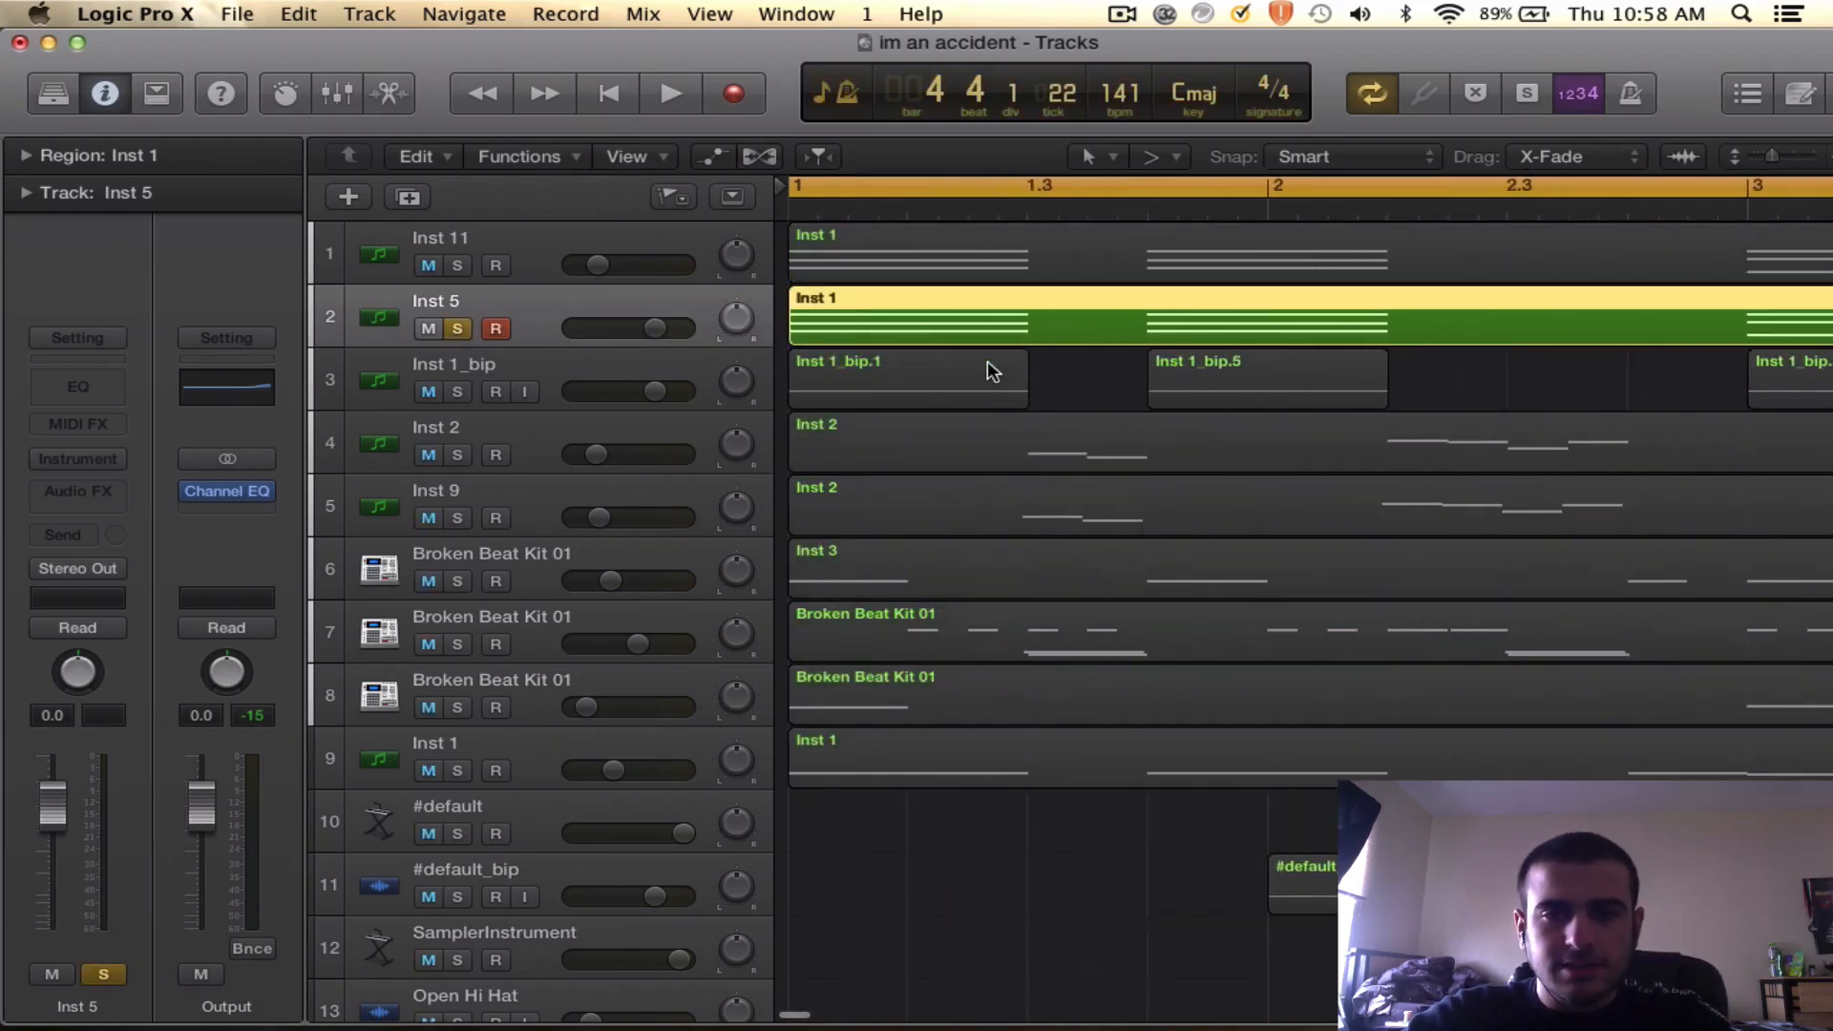
{"action": "left_click", "coordinate": [77, 459]}
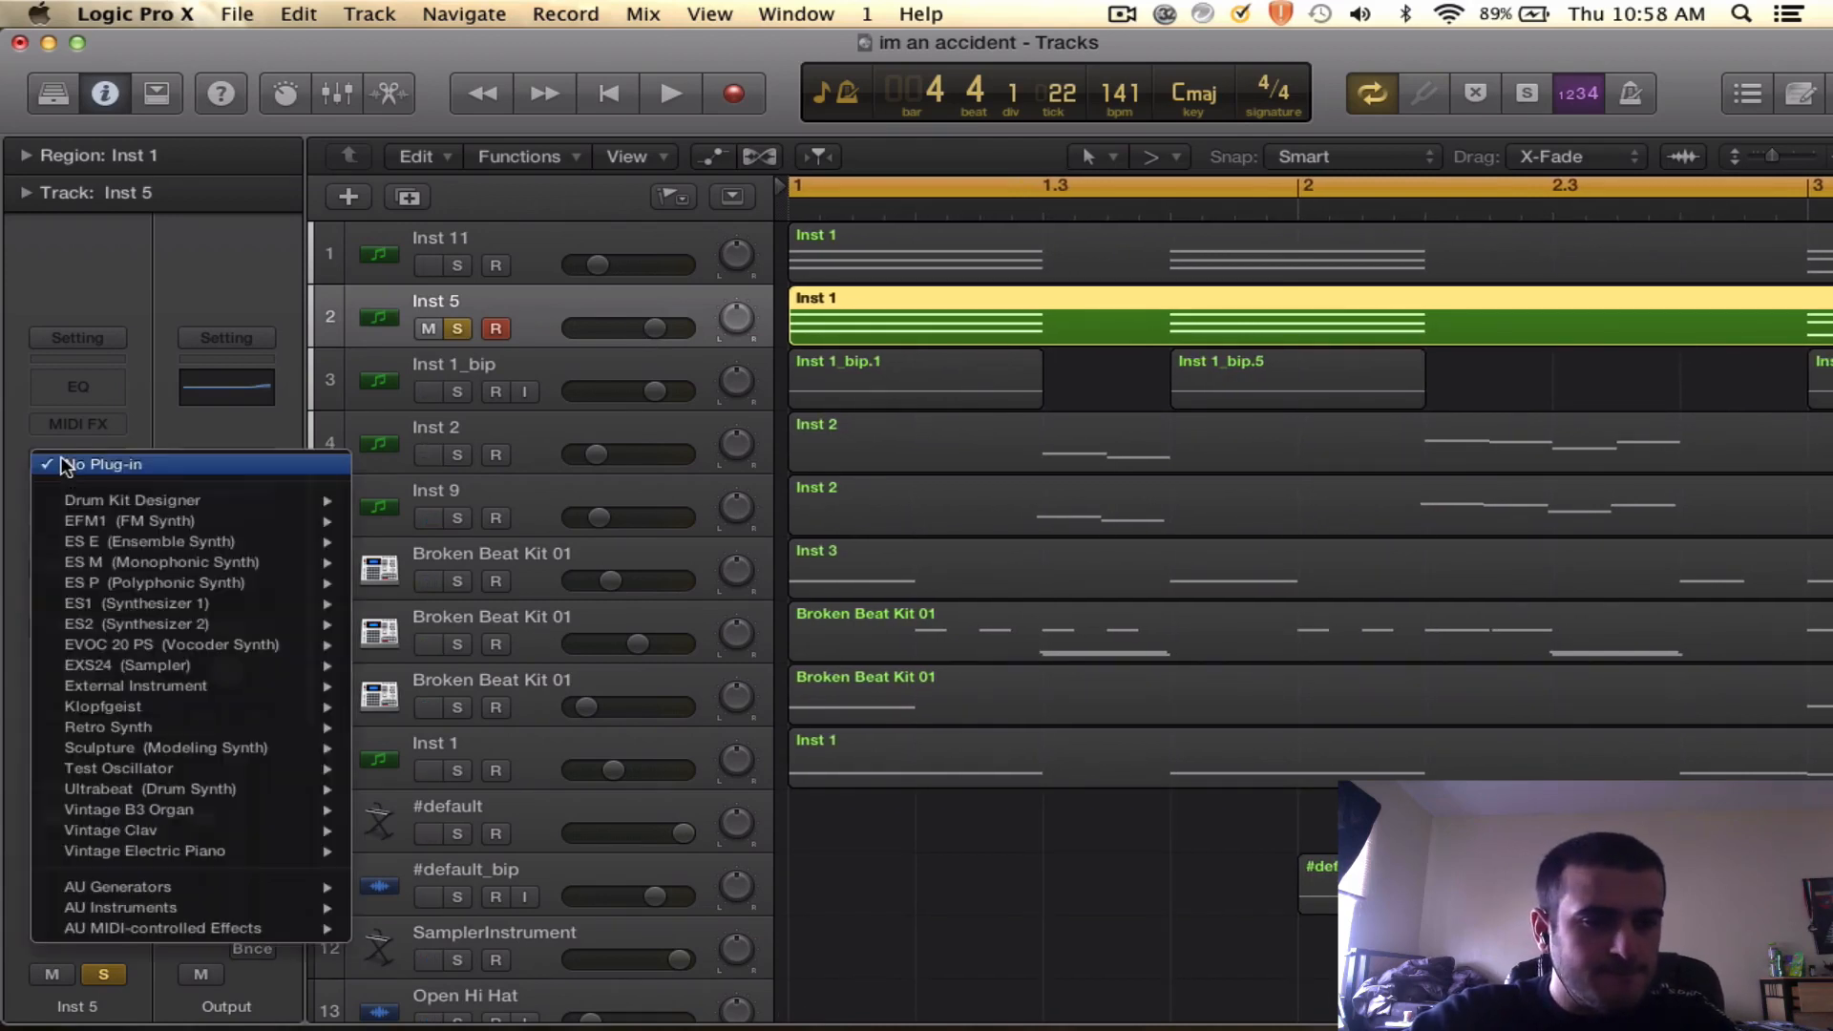
{"action": "mouse_move", "coordinate": [191, 907]}
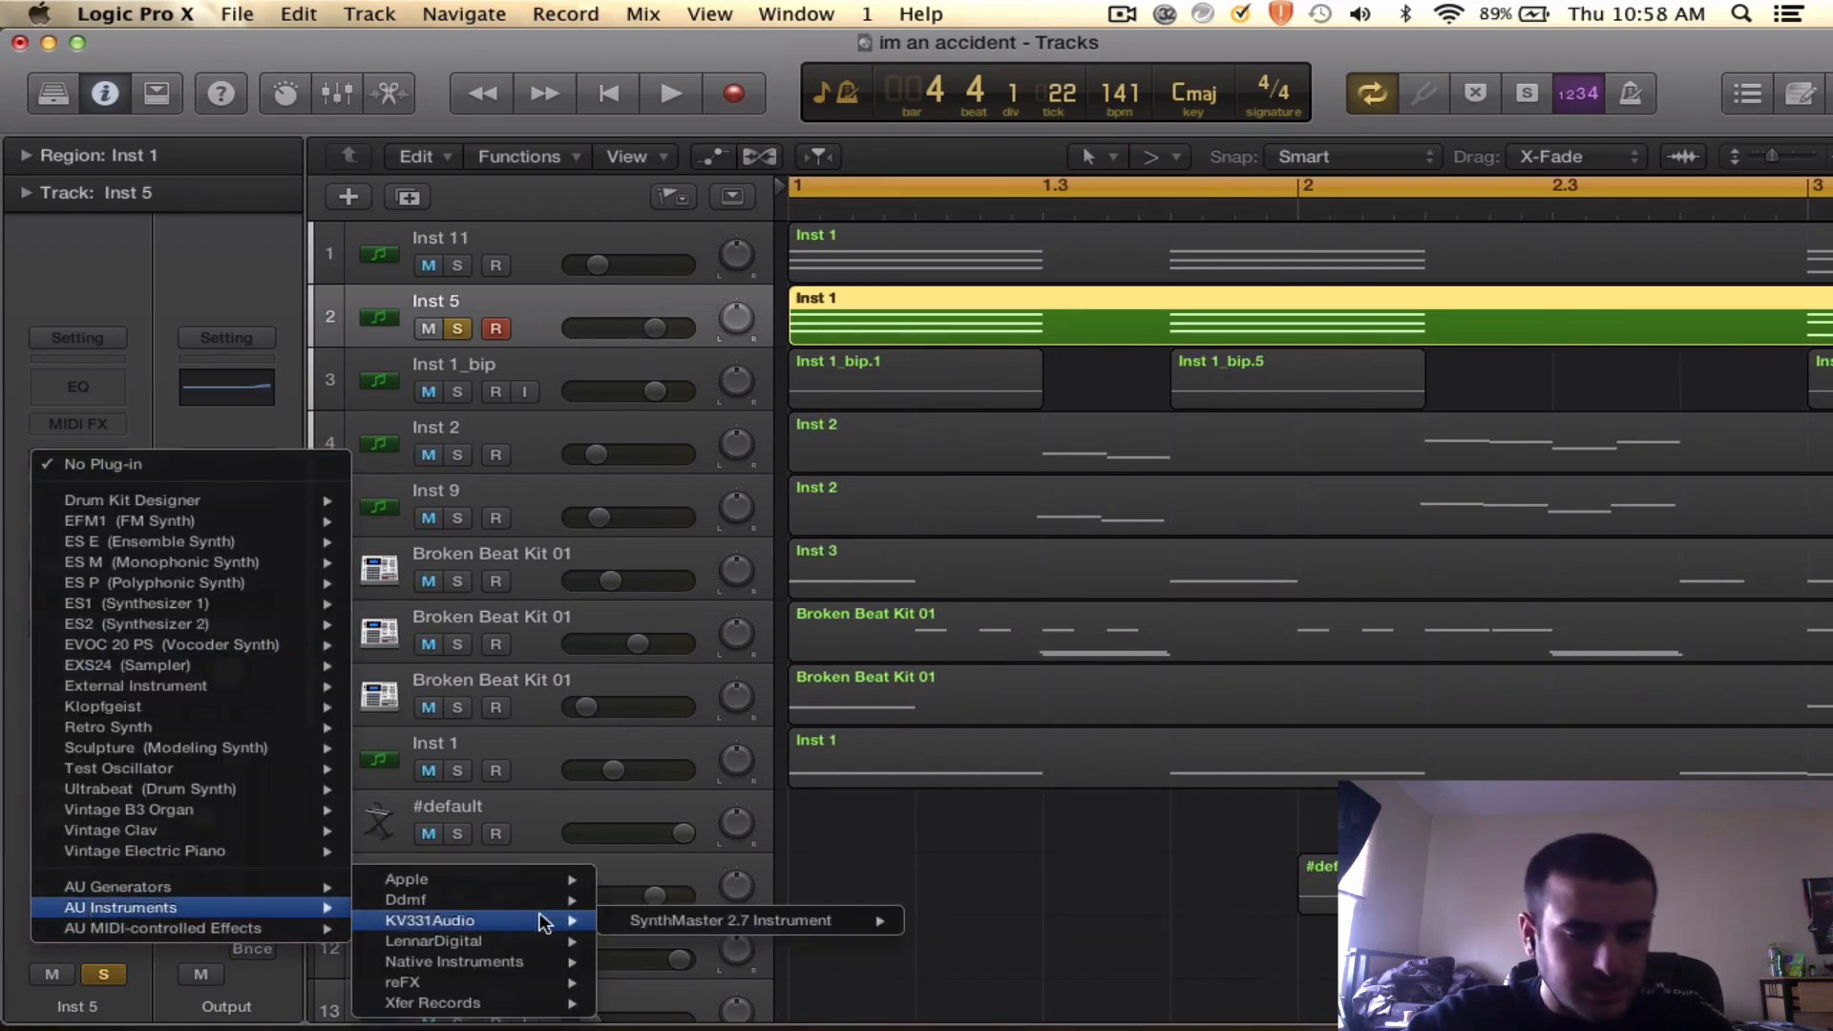
{"action": "mouse_move", "coordinate": [515, 941]}
{"action": "mouse_move", "coordinate": [706, 941]}
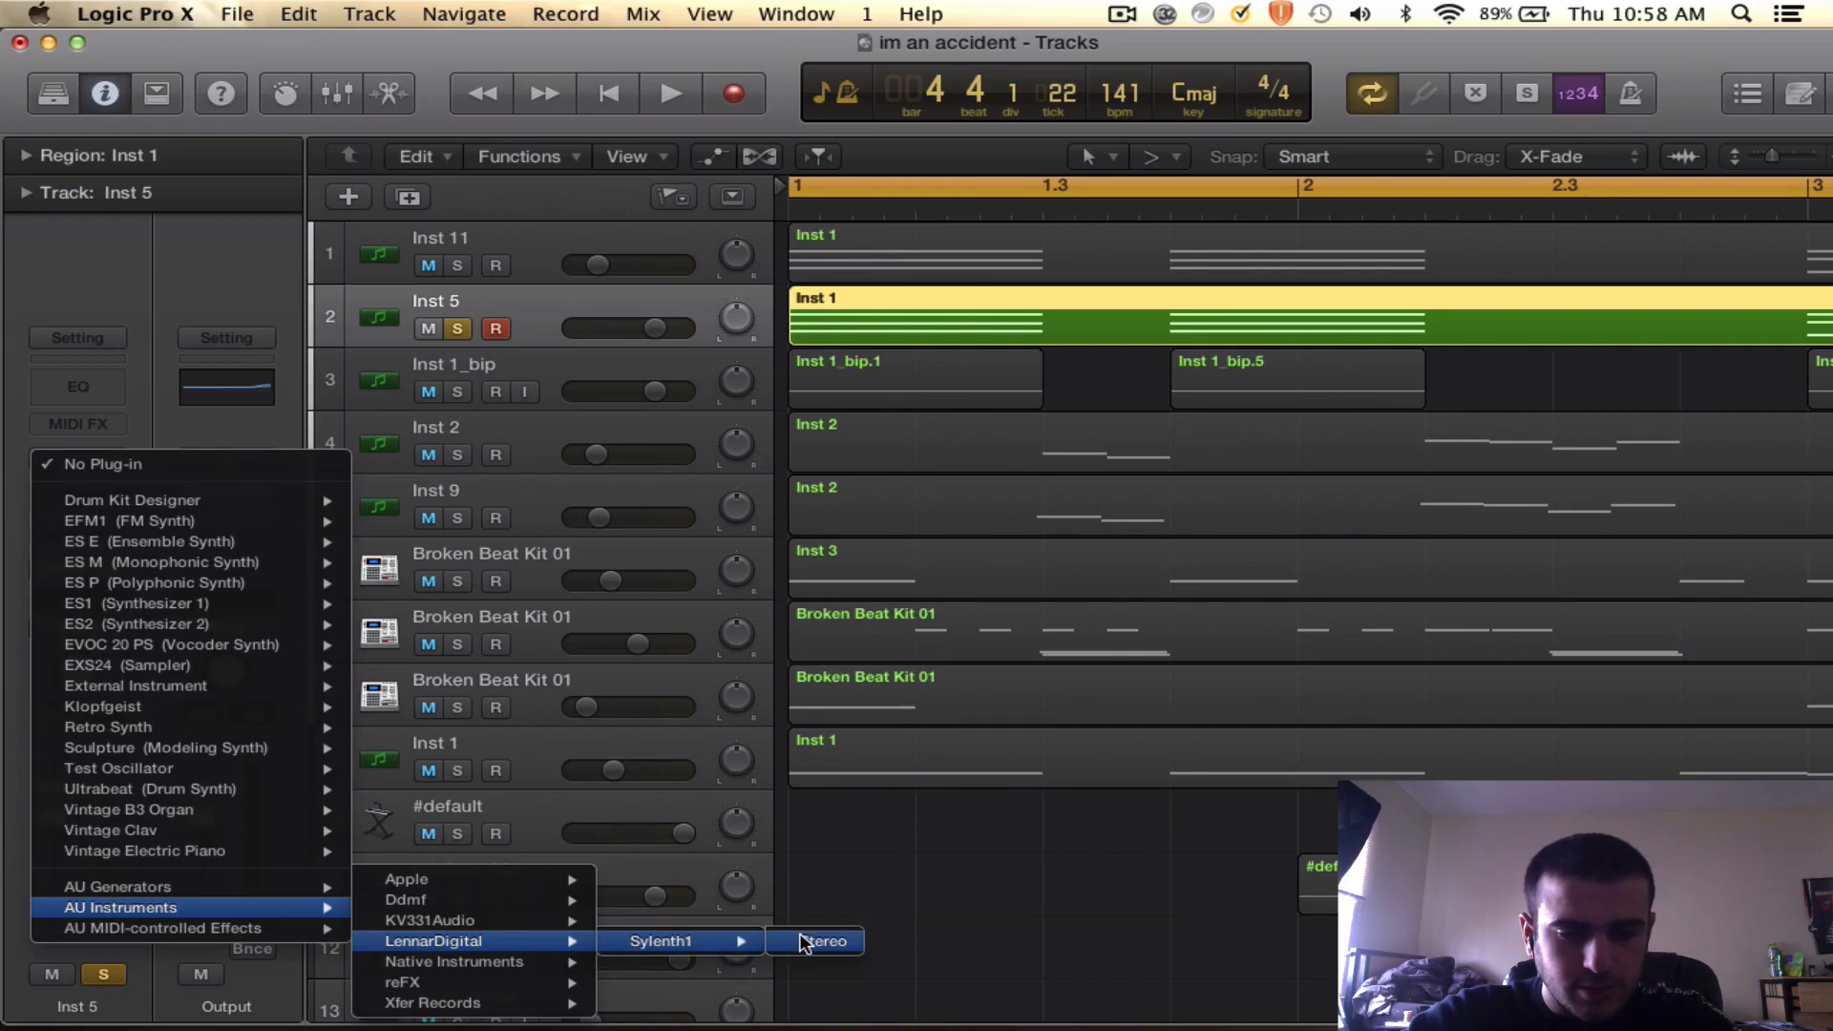
{"action": "left_click", "coordinate": [803, 942]}
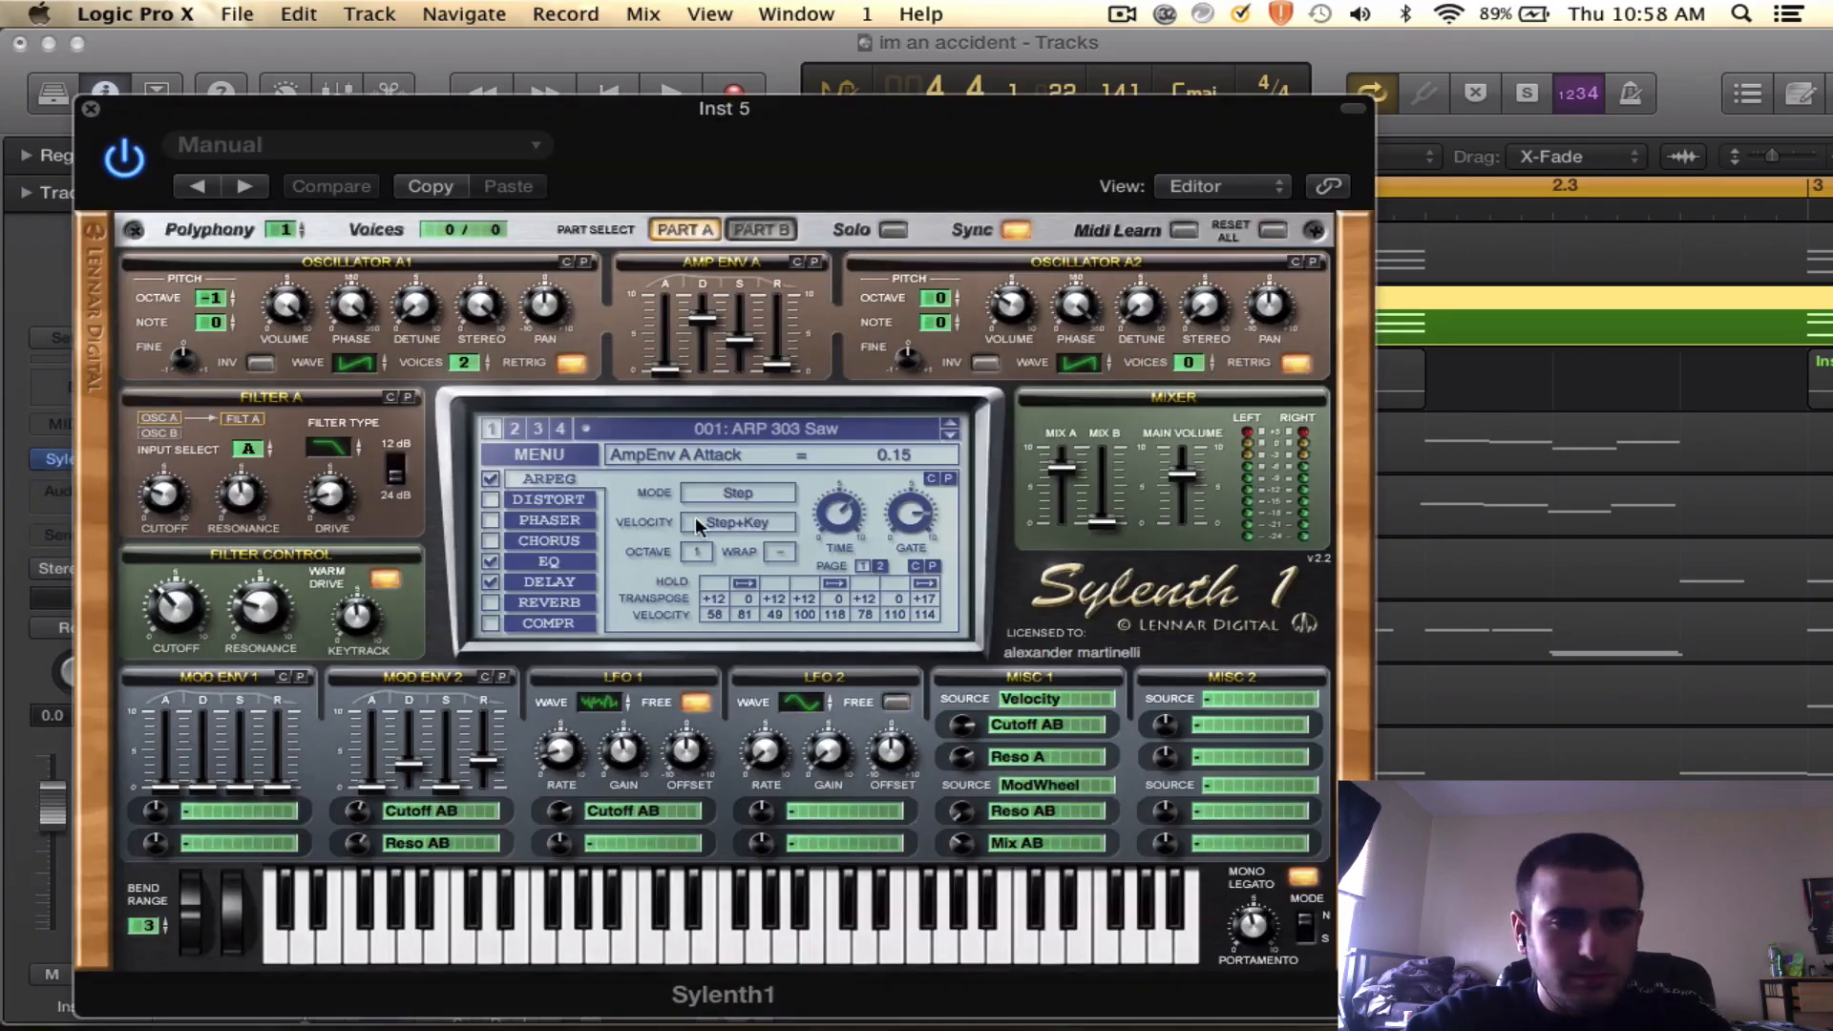
- Initialize the Sylenth1 preset on Inst 5 and close the plug-in window
{"action": "double_click", "coordinate": [745, 111]}
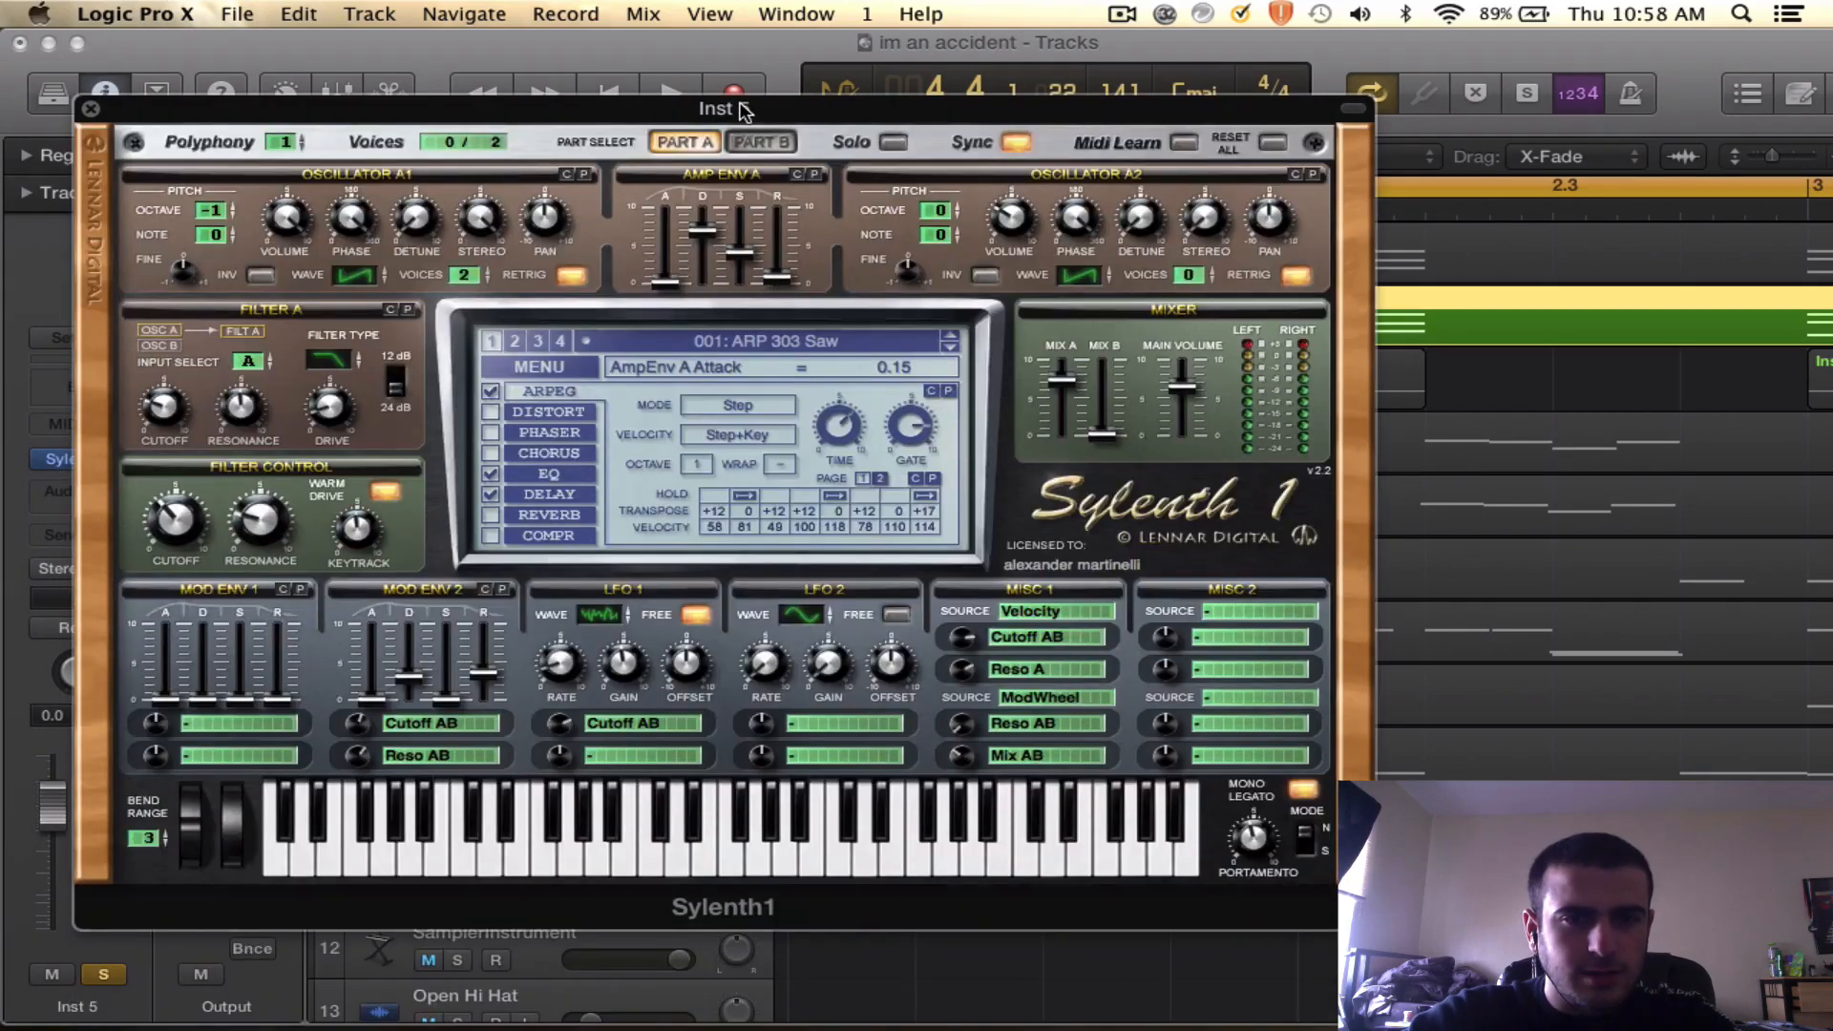
{"action": "left_click_drag", "start_coordinate": [745, 111], "coordinate": [760, 71]}
{"action": "left_click", "coordinate": [513, 318]}
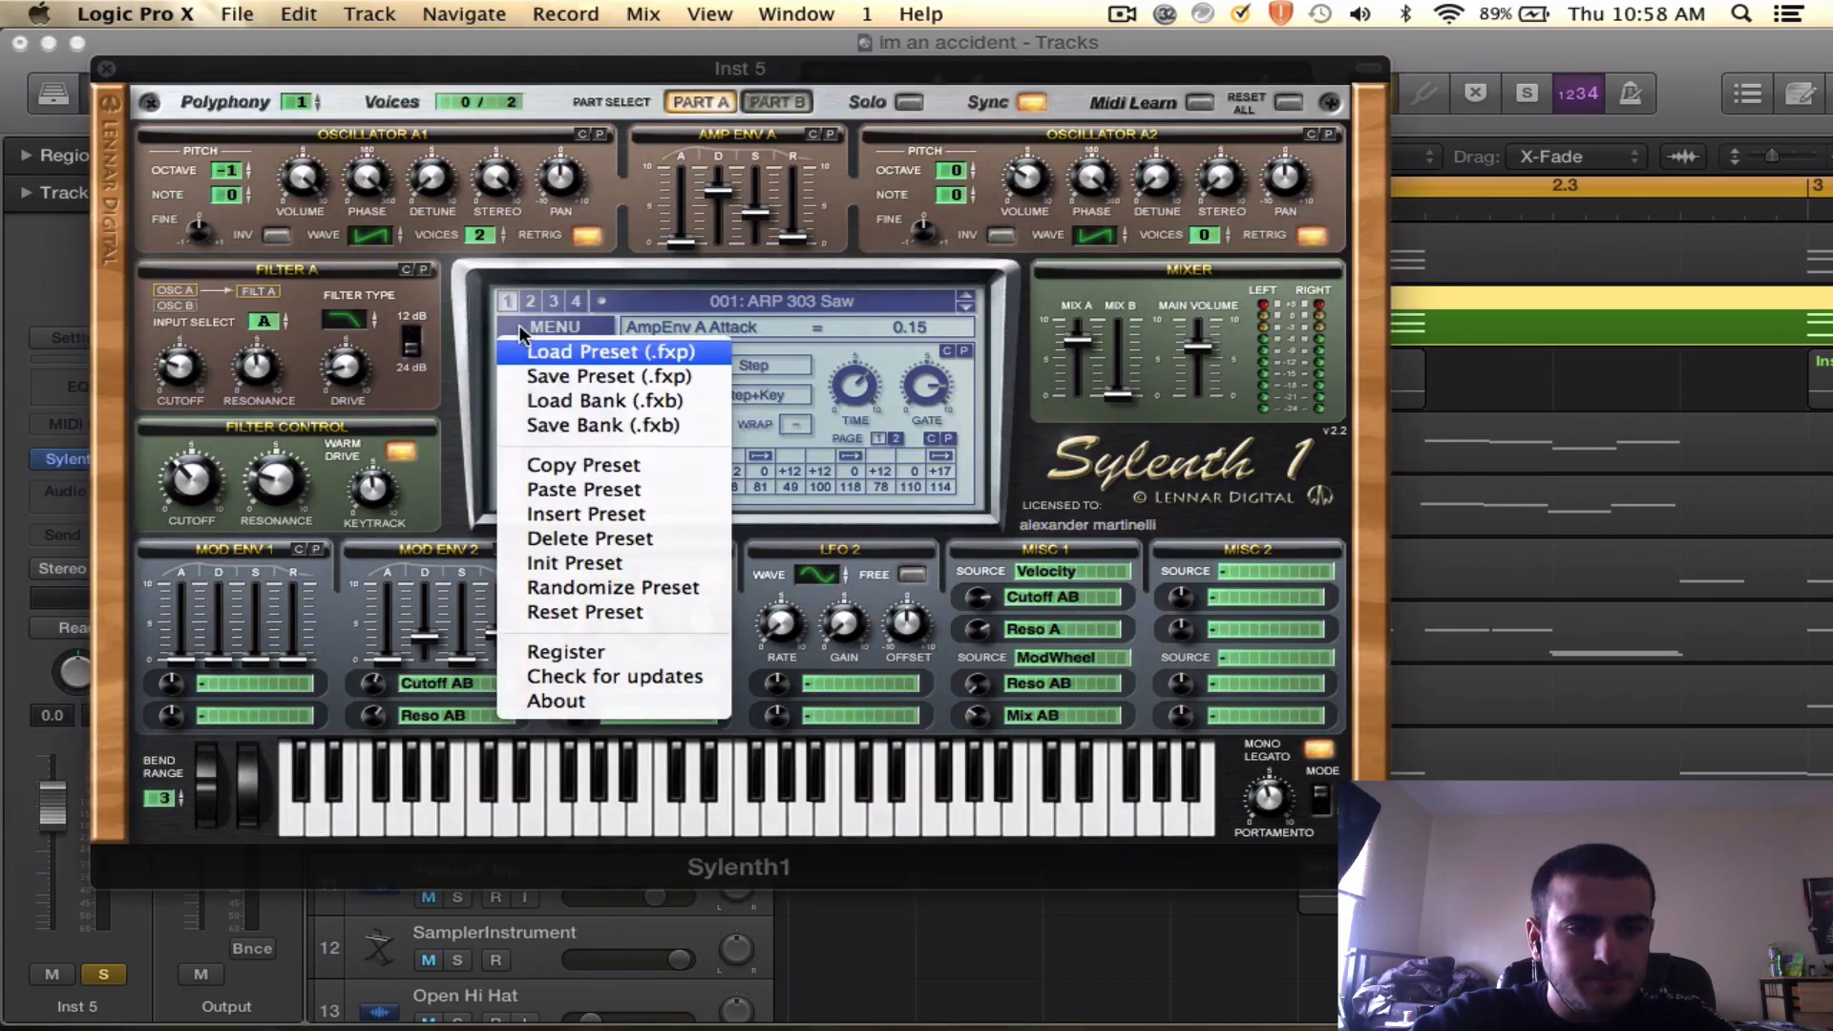
{"action": "left_click", "coordinate": [538, 515]}
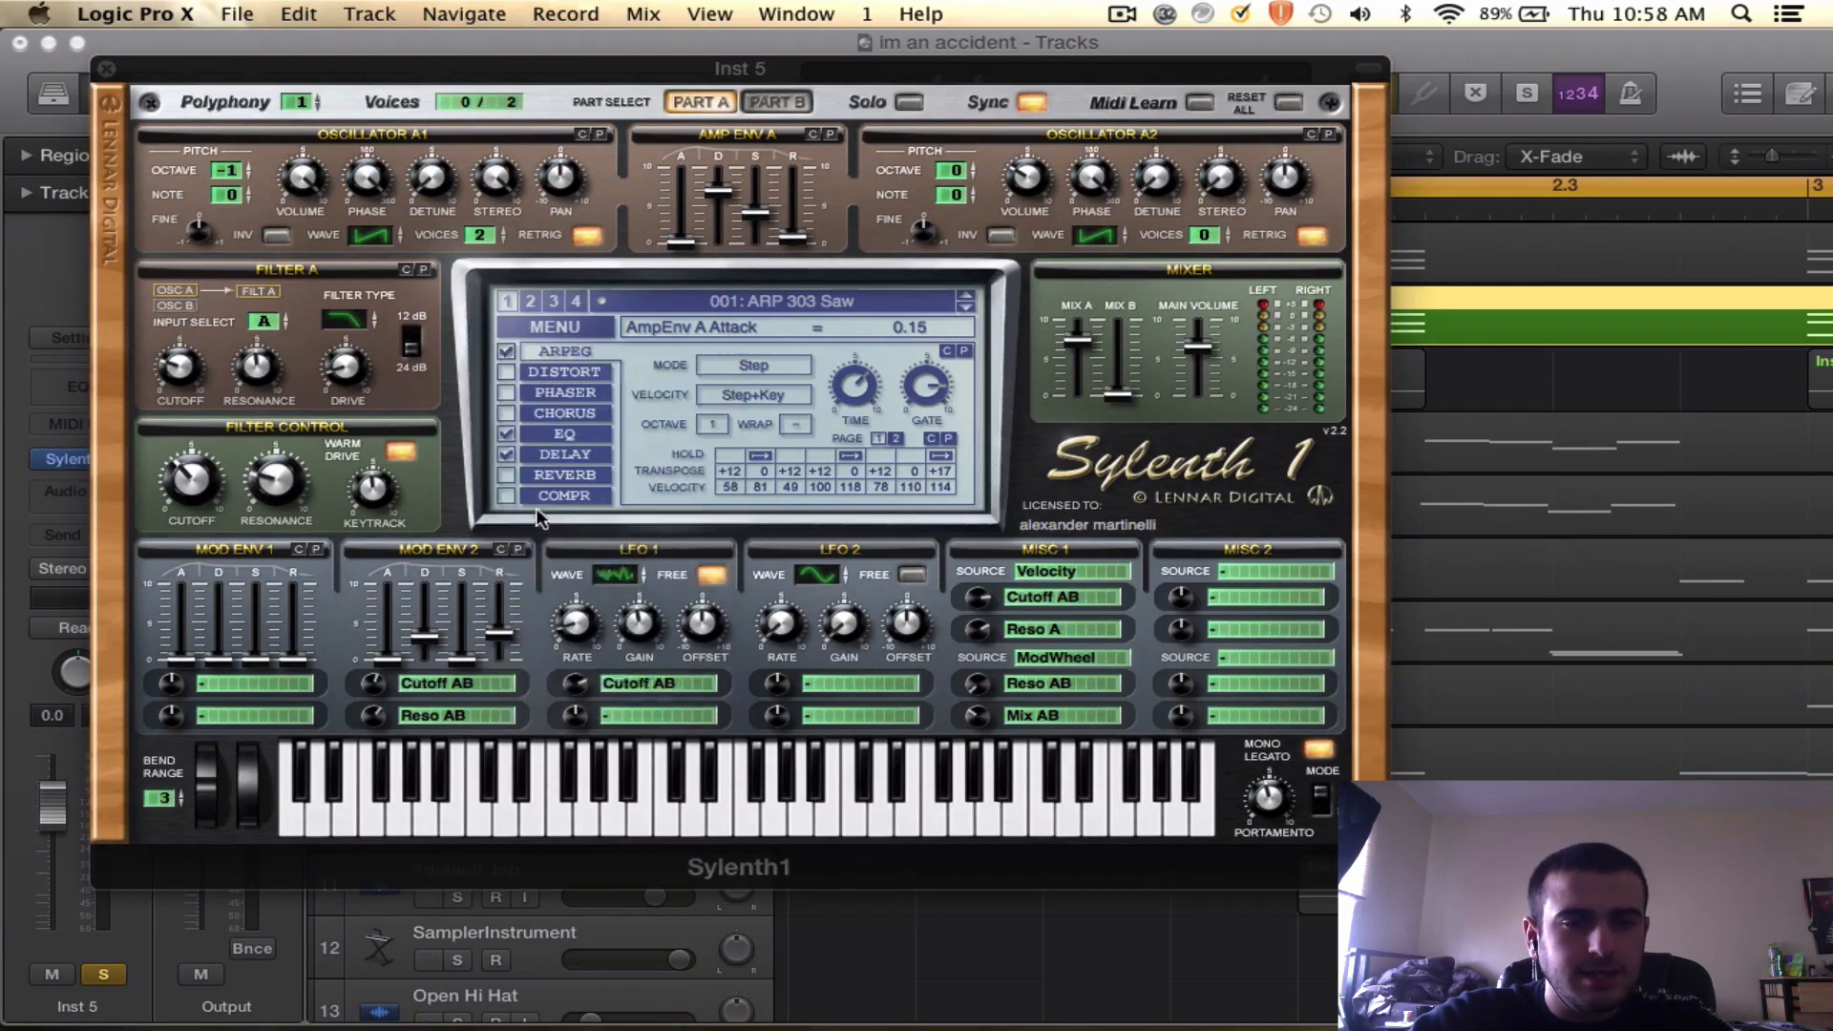
{"action": "left_click", "coordinate": [107, 69]}
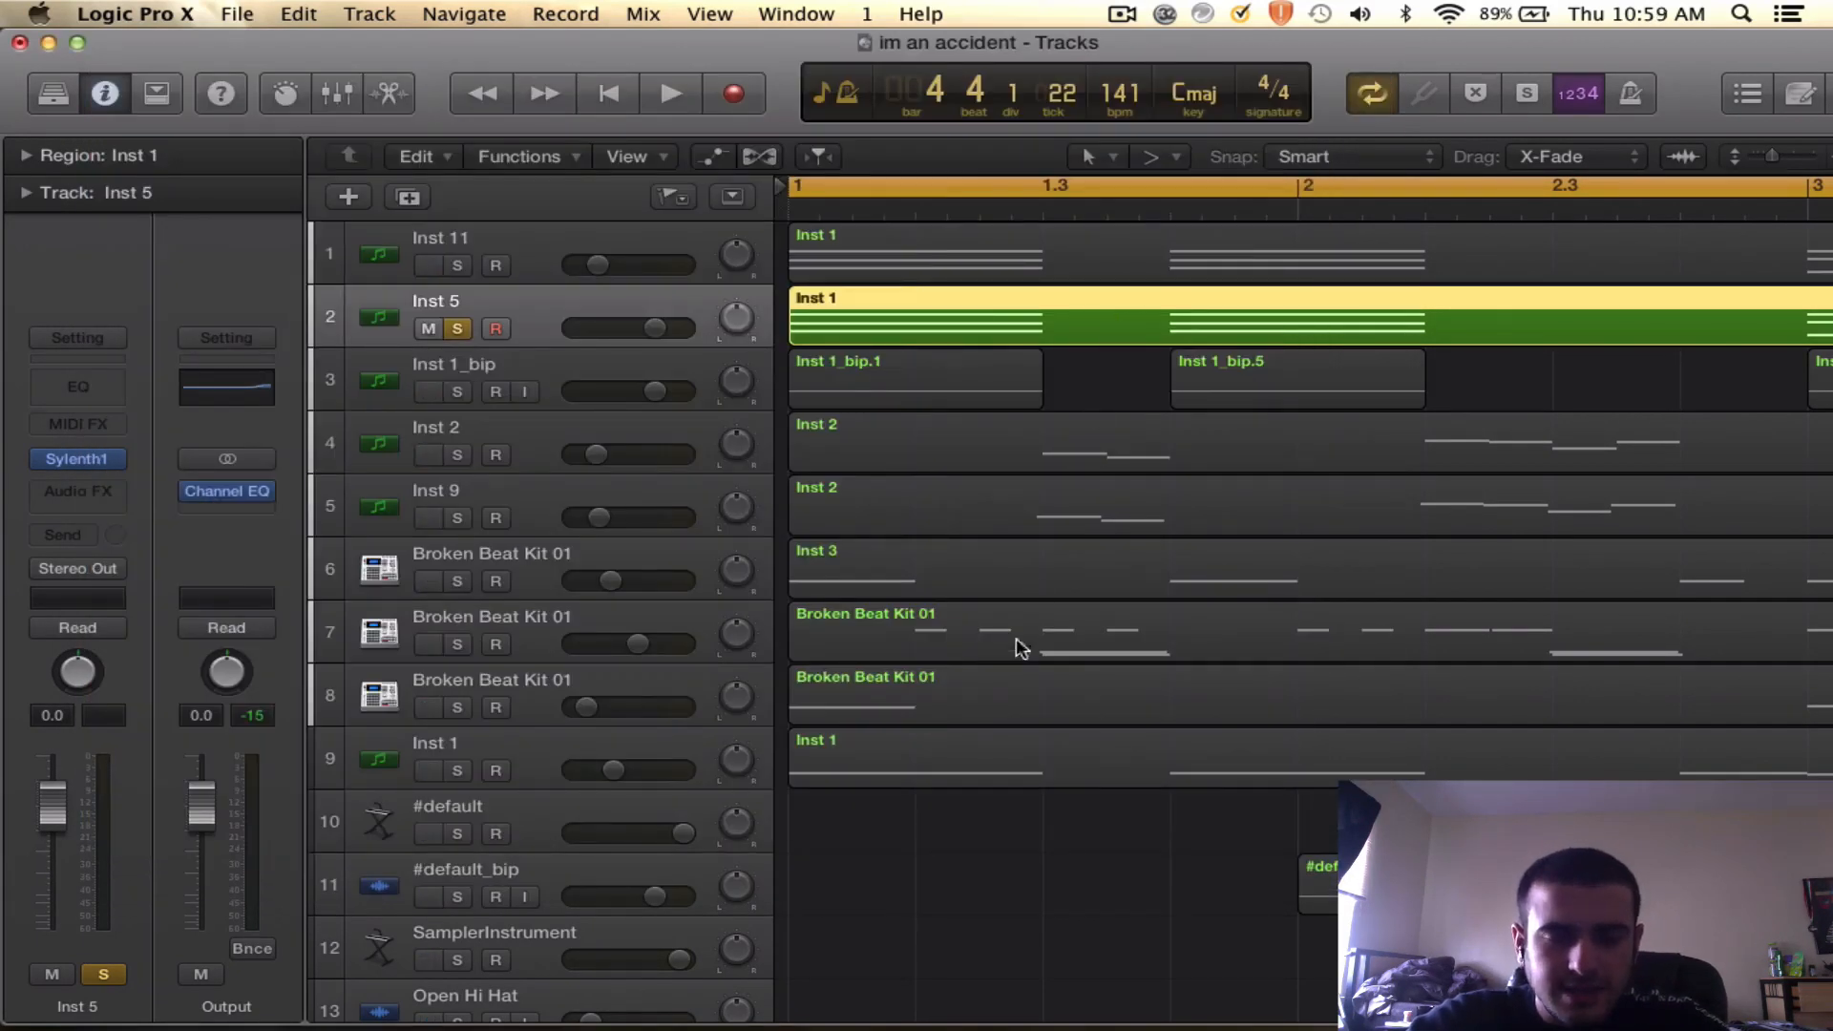
- Open the copied Inst 1 region on the Inst 5 track in the Piano Roll and examine its chord notes
{"action": "double_click", "coordinate": [1038, 331]}
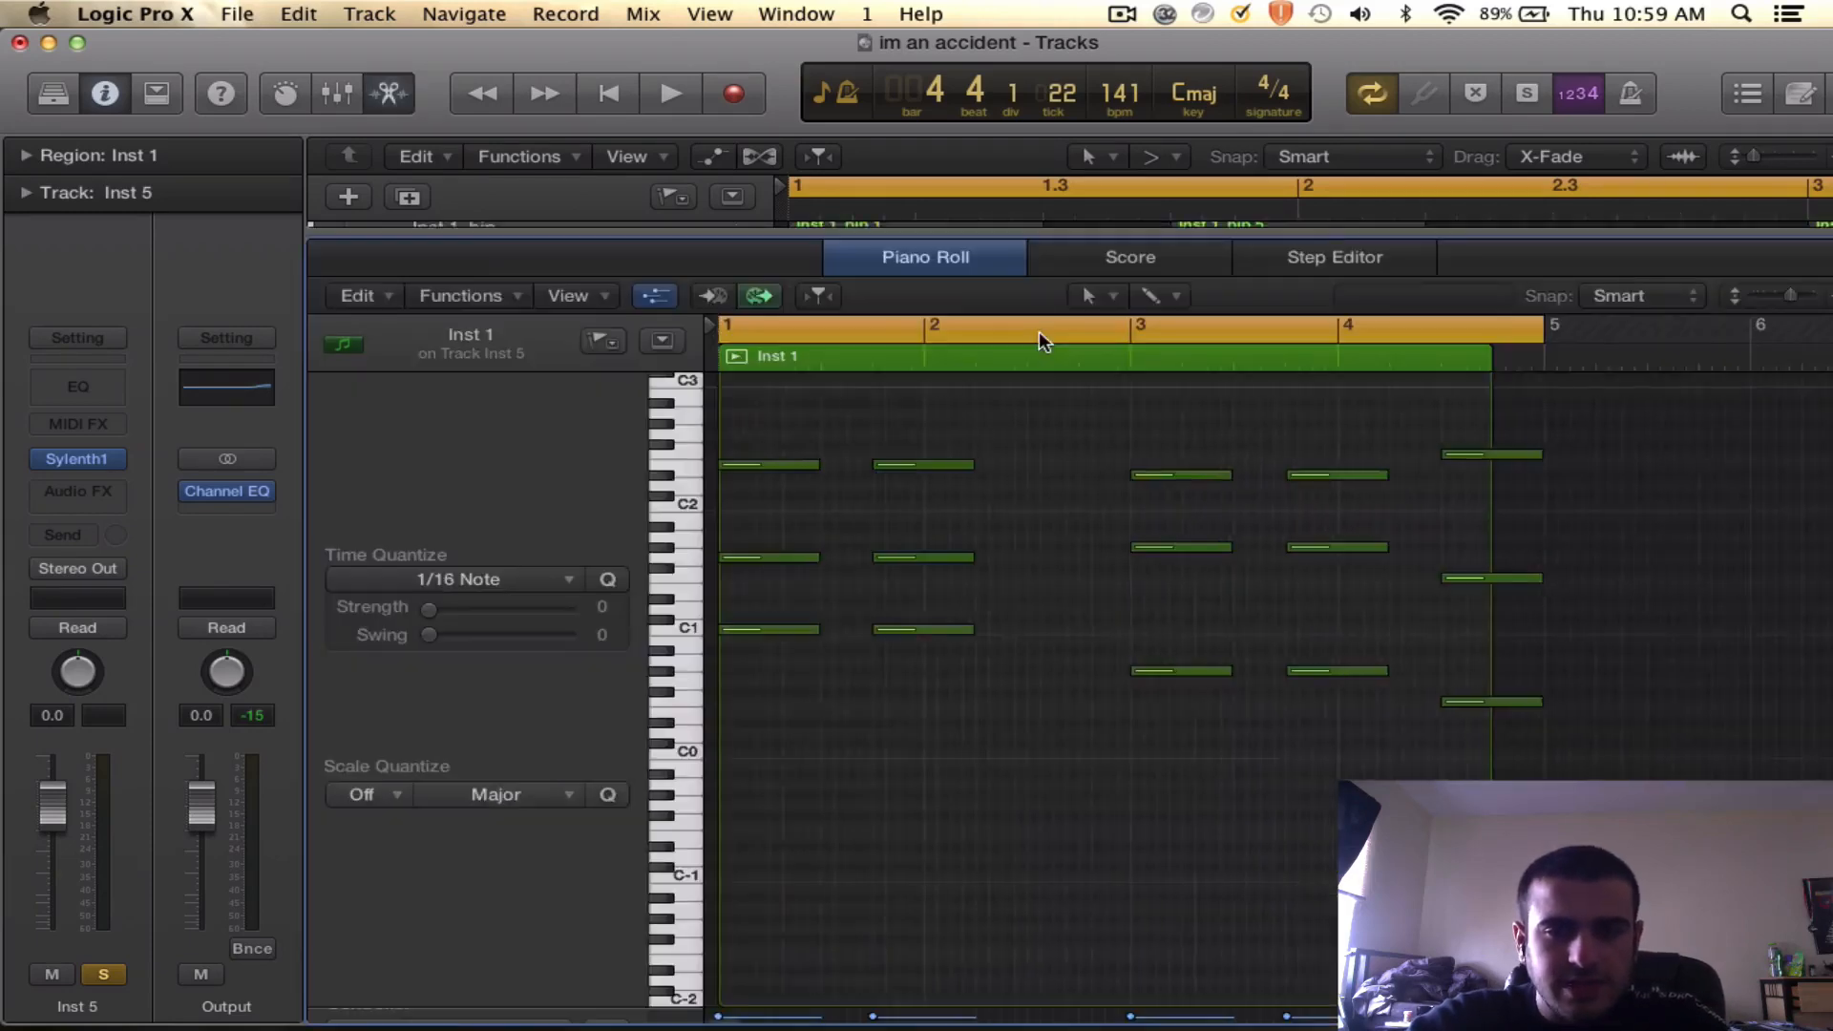
{"action": "key", "text": "e"}
{"action": "scroll", "coordinate": [1022, 513], "scroll_direction": "up", "scroll_amount": 2}
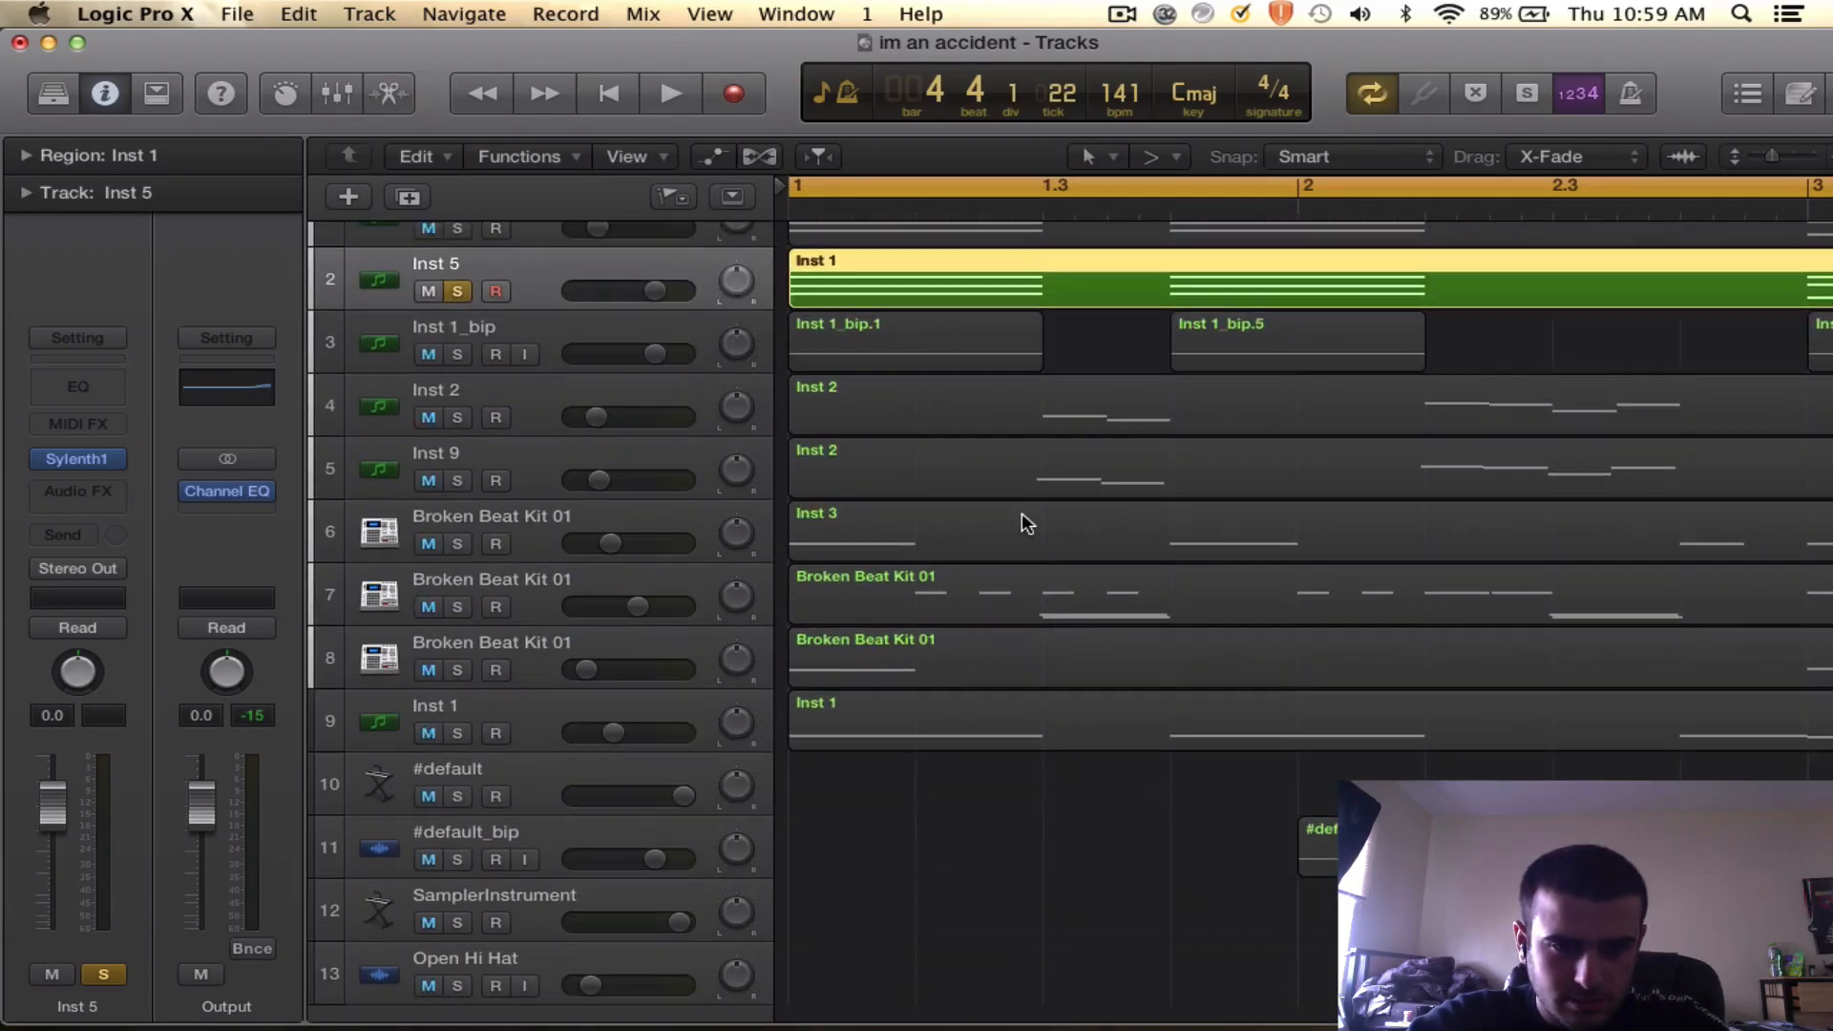
{"action": "double_click", "coordinate": [1054, 334]}
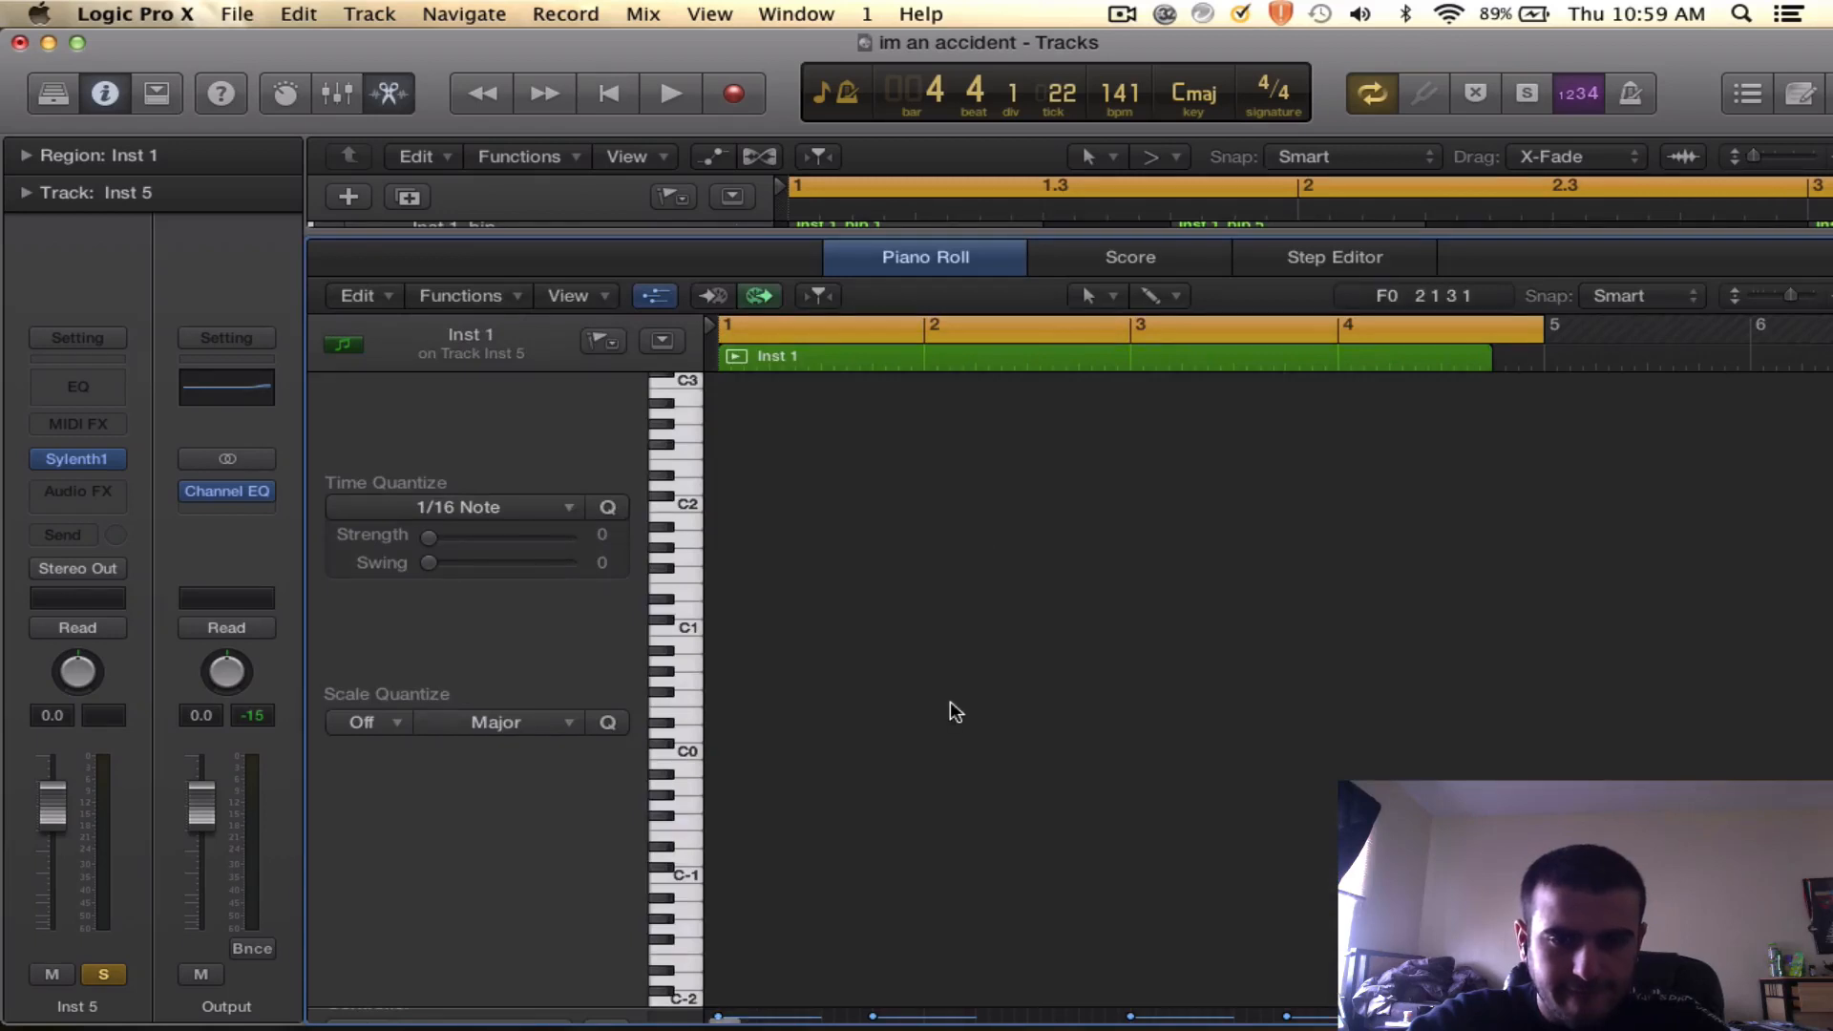
{"action": "scroll", "coordinate": [950, 705], "scroll_direction": "down", "scroll_amount": 5}
{"action": "scroll", "coordinate": [950, 707], "scroll_direction": "up", "scroll_amount": 6}
{"action": "scroll", "coordinate": [1021, 710], "scroll_direction": "left", "scroll_amount": 5}
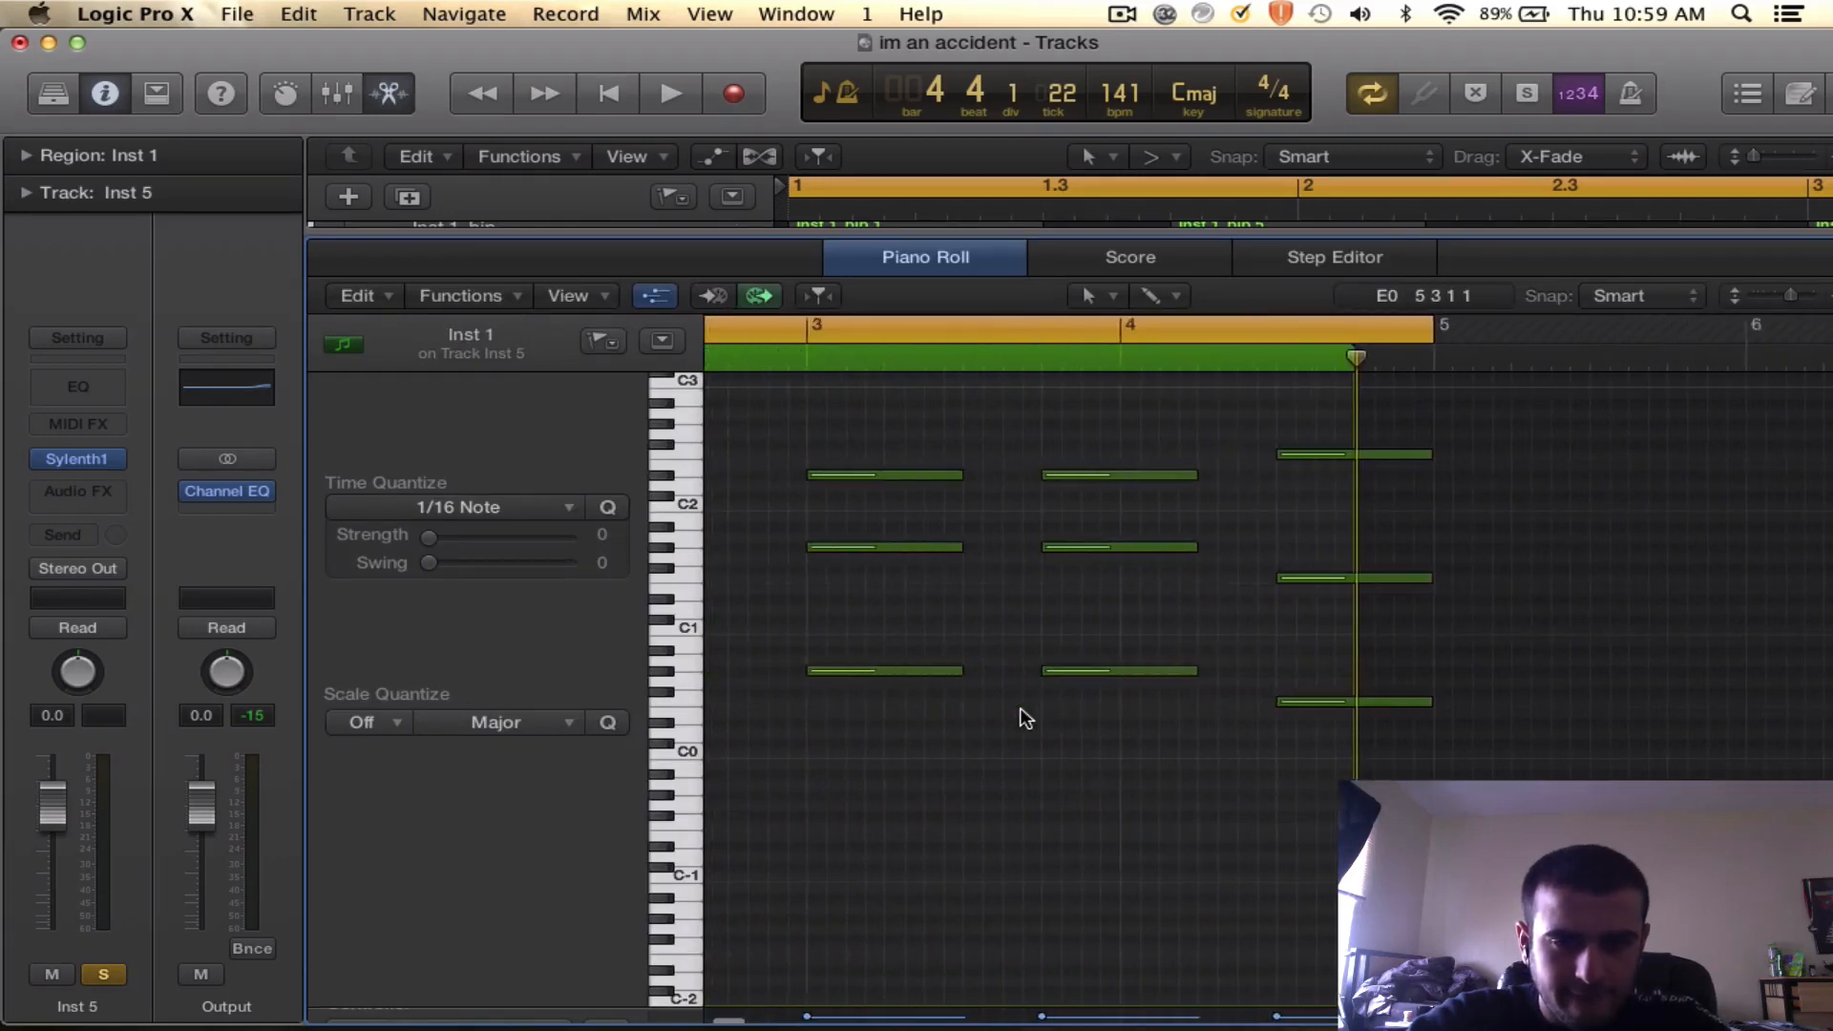
{"action": "scroll", "coordinate": [1025, 718], "scroll_direction": "left", "scroll_amount": 4}
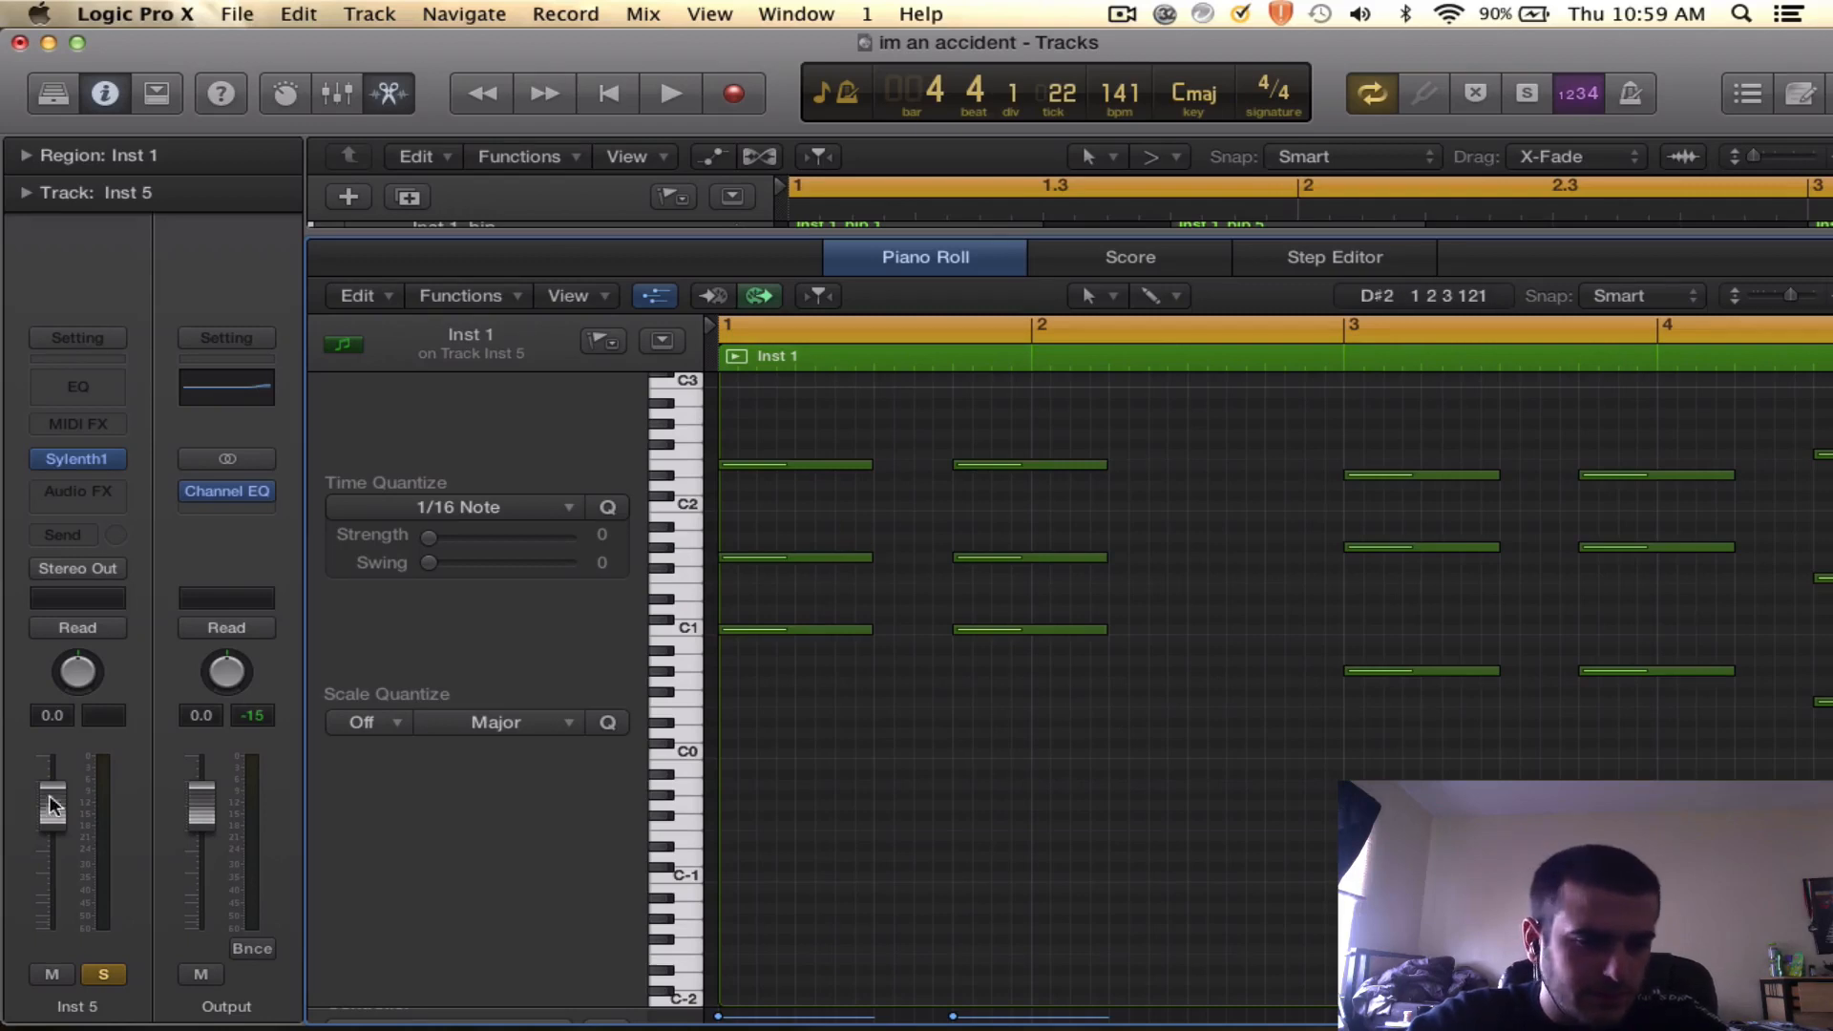
- Lower Inst 5's volume to -14.4 dB and set Sylenth1's oscillator A1 octave to +1
{"action": "left_click_drag", "start_coordinate": [58, 841], "coordinate": [54, 875]}
{"action": "left_click", "coordinate": [83, 460]}
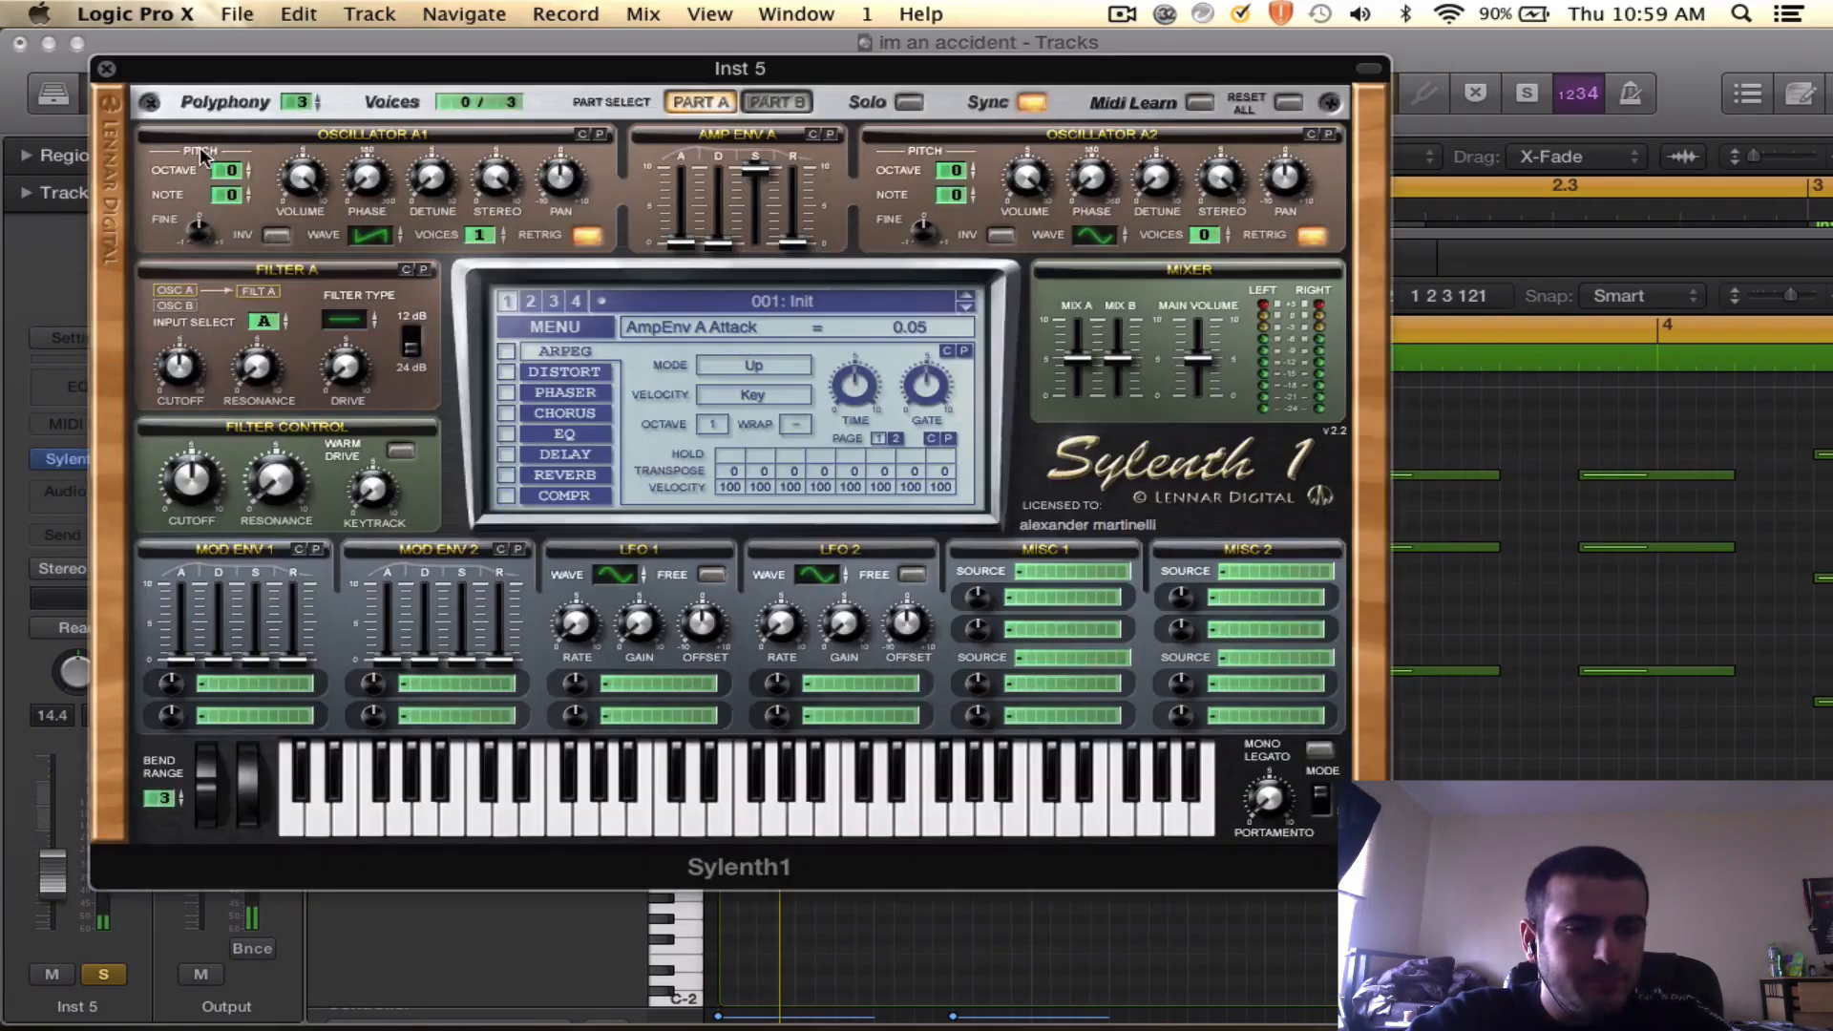
{"action": "left_click_drag", "start_coordinate": [232, 172], "coordinate": [232, 158]}
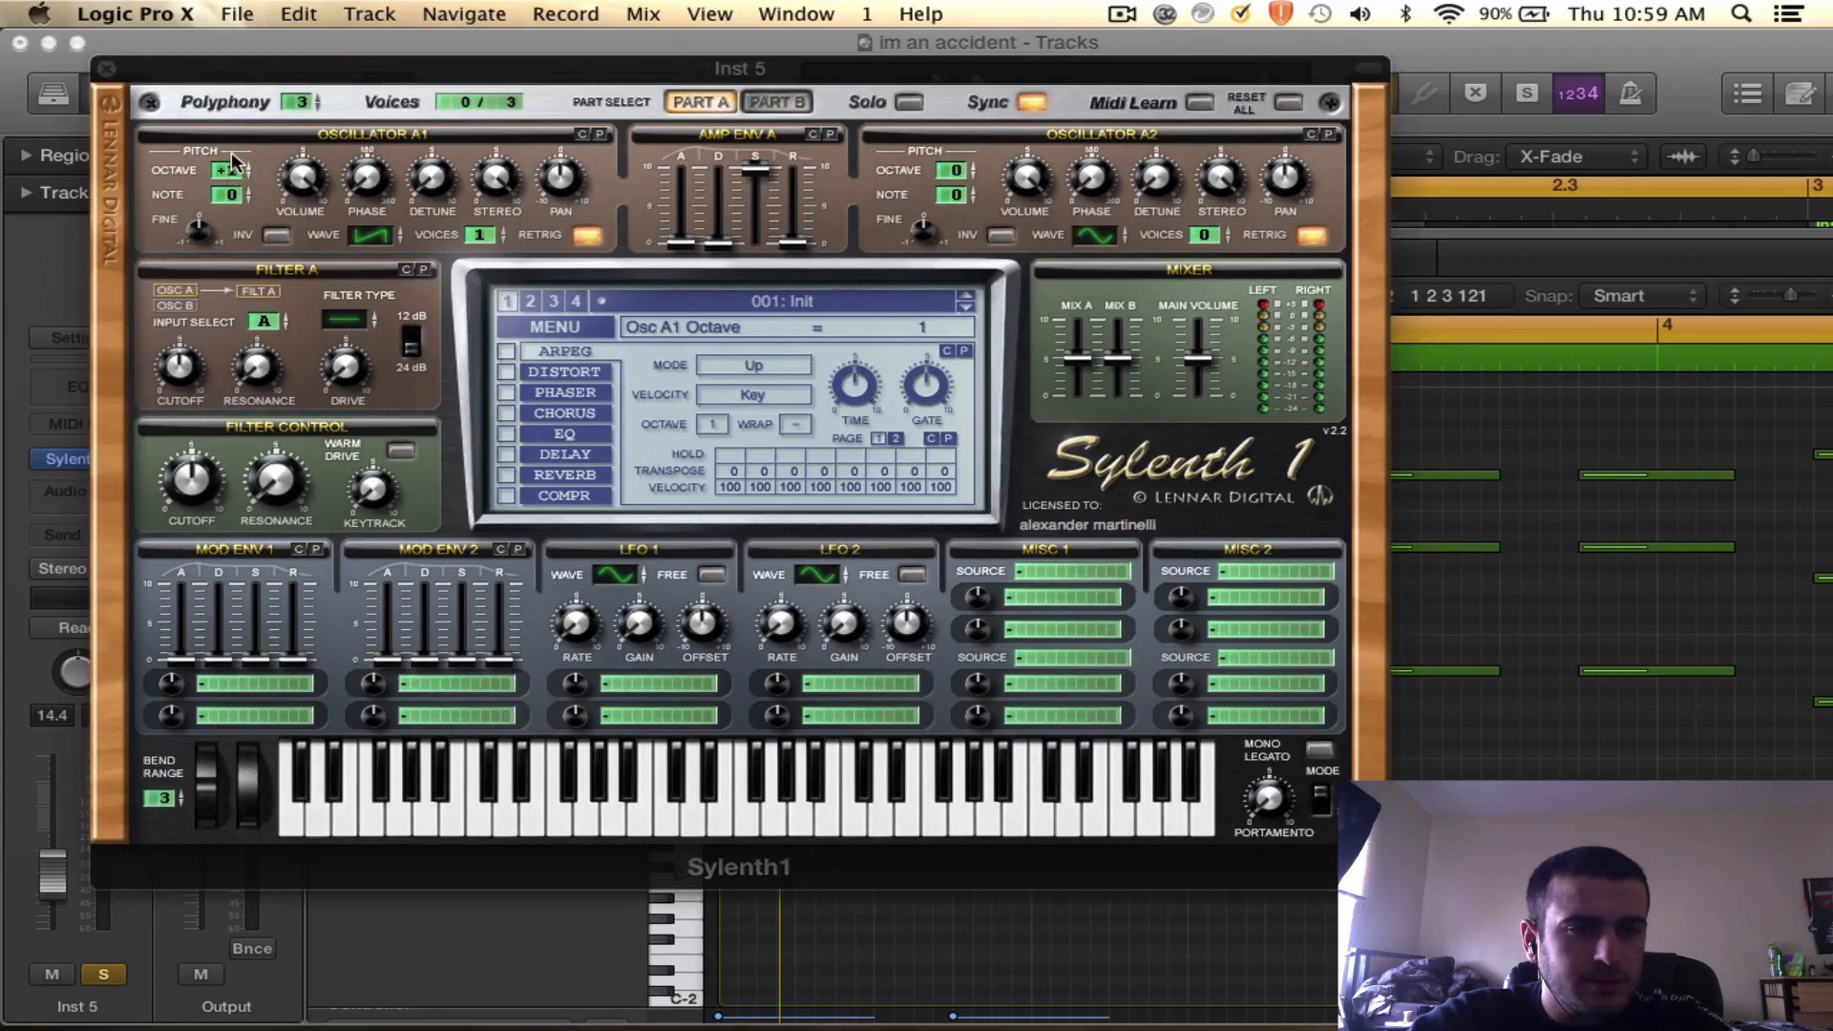
{"action": "left_click", "coordinate": [106, 68]}
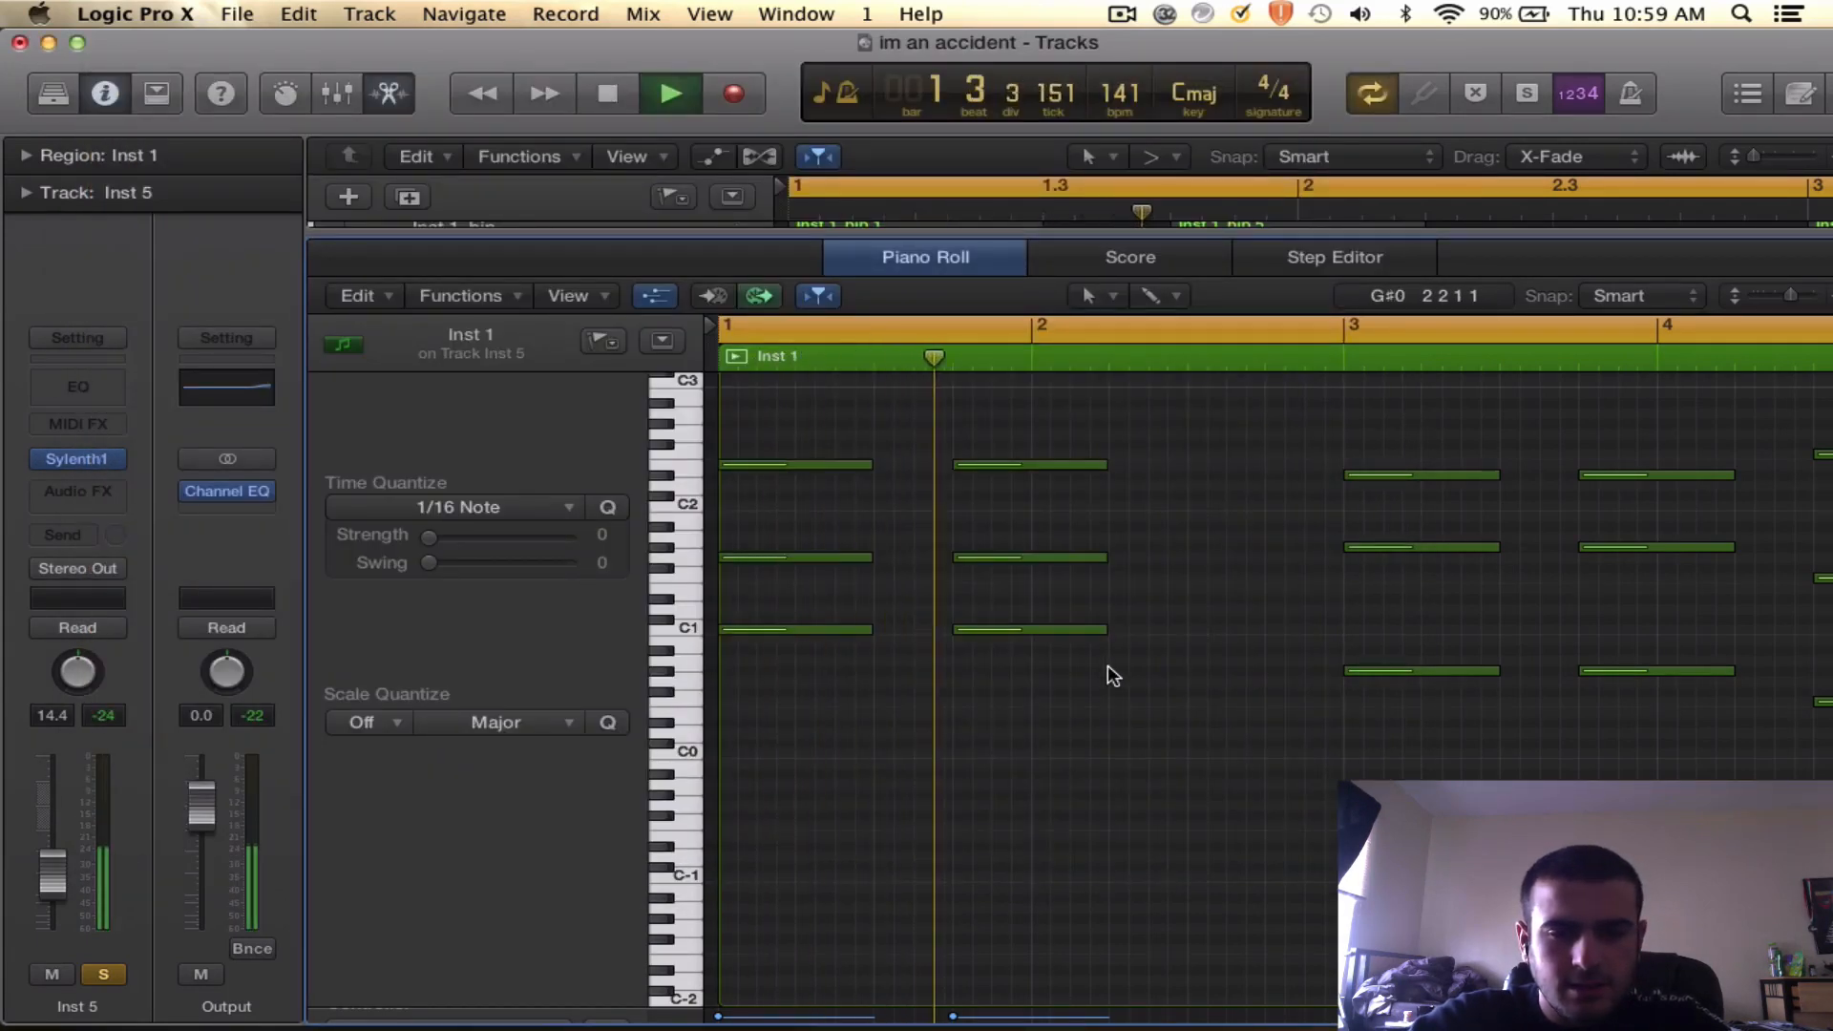
- Listen to the soloed Inst 5 chords while following them in the Piano Roll, and stop playback
{"action": "scroll", "coordinate": [1108, 665], "scroll_direction": "right", "scroll_amount": 3}
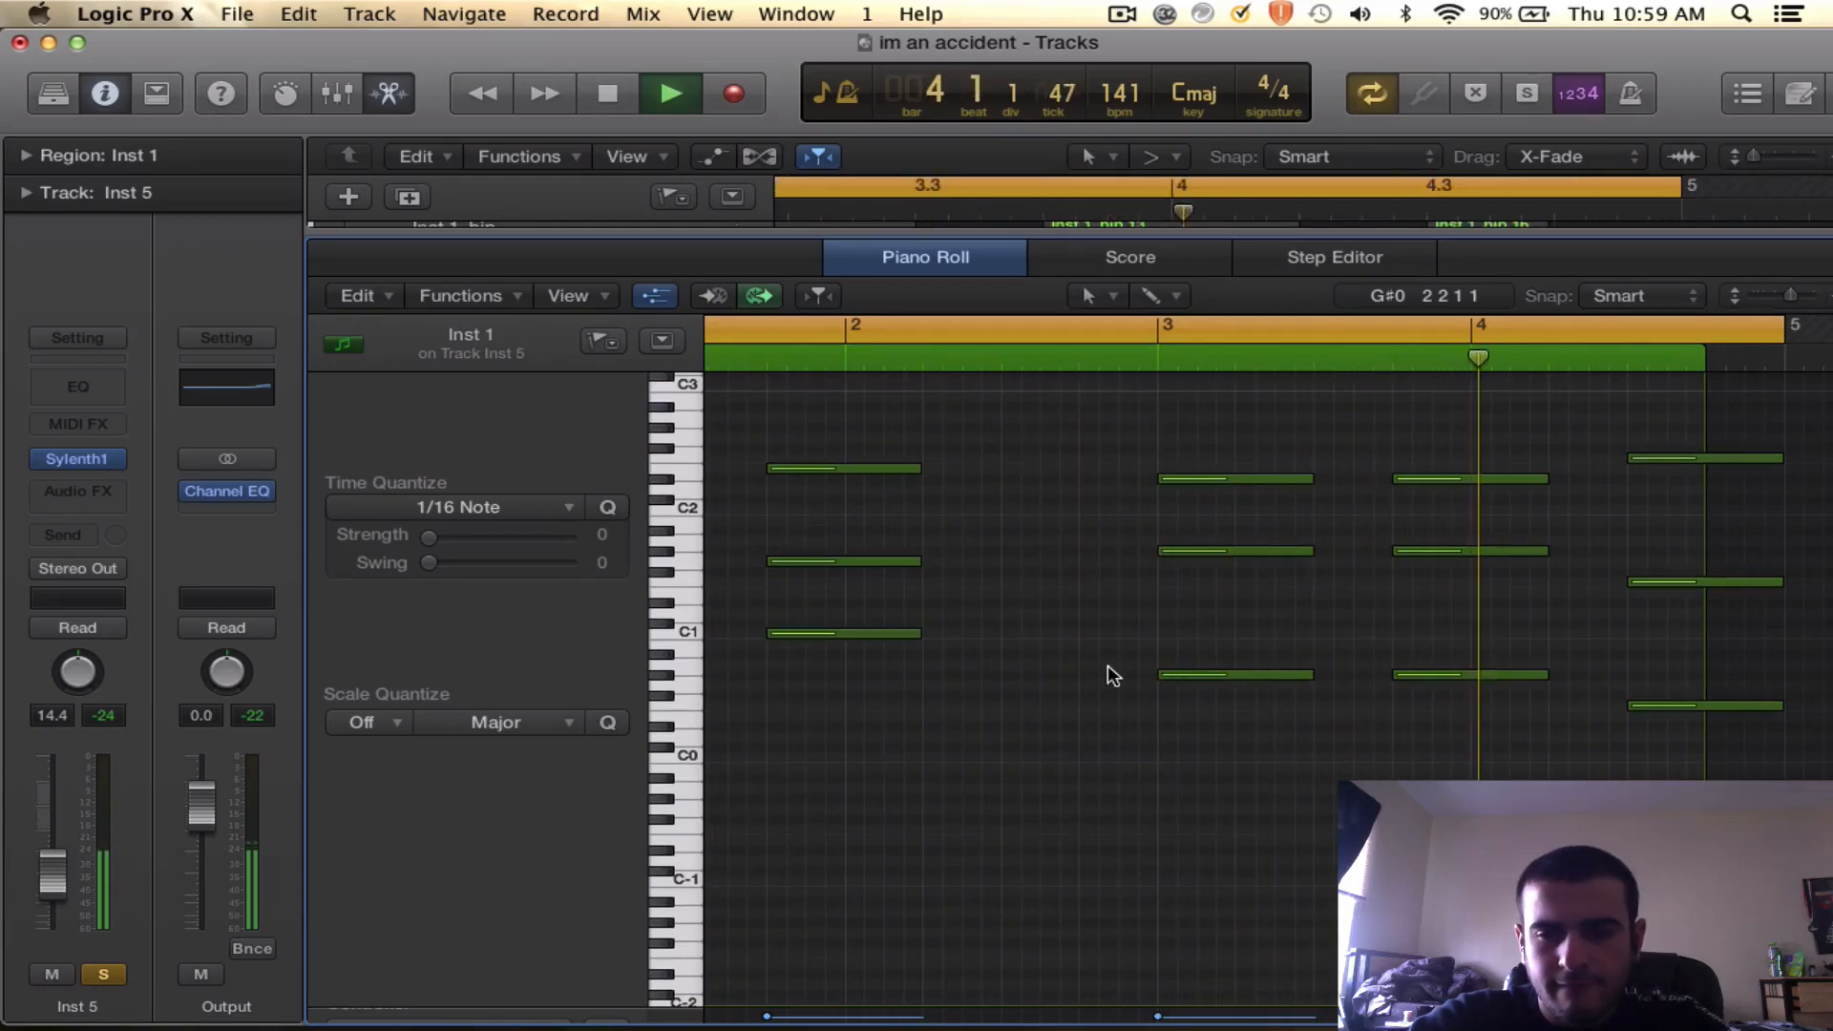
{"action": "key", "text": "space"}
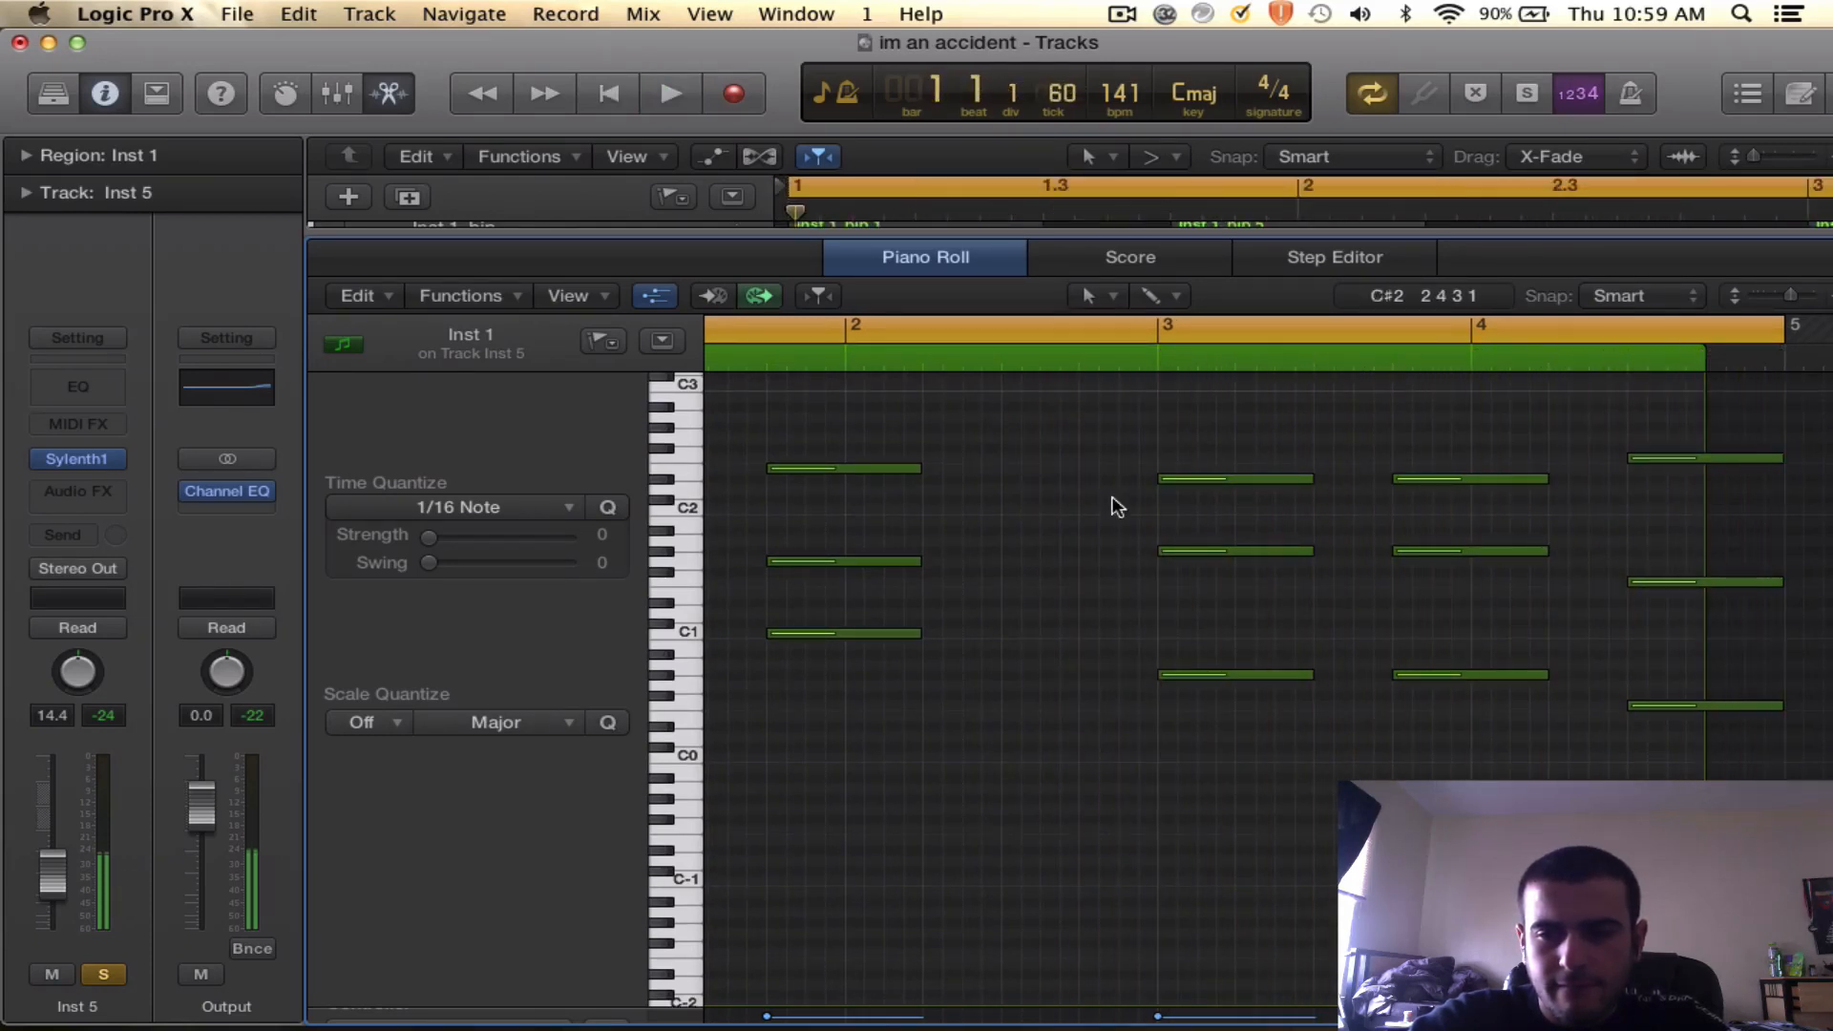
{"action": "scroll", "coordinate": [1113, 505], "scroll_direction": "left", "scroll_amount": 3}
{"action": "scroll", "coordinate": [1113, 505], "scroll_direction": "right", "scroll_amount": 2}
- Set Sylenth1's oscillator A1 to 8 voices with Retrig off and detune 2.38, and play back the result
{"action": "left_click", "coordinate": [82, 457]}
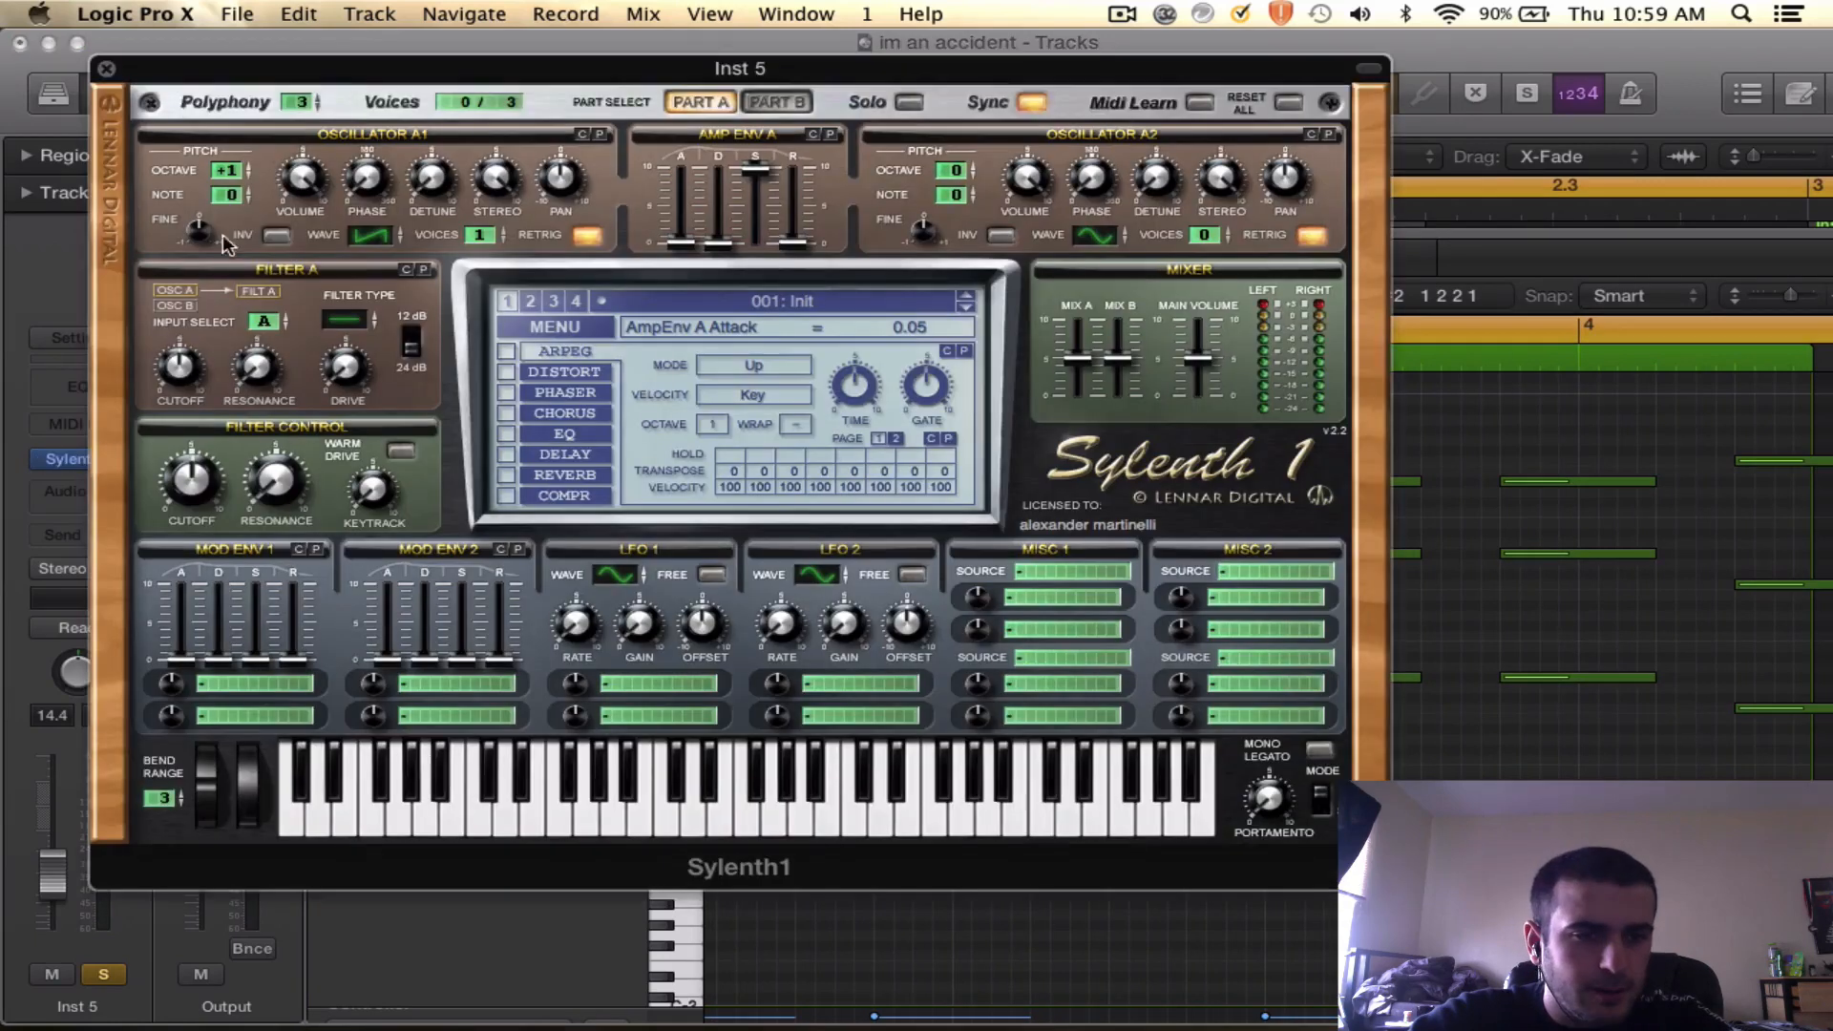
{"action": "left_click_drag", "start_coordinate": [490, 230], "coordinate": [490, 121]}
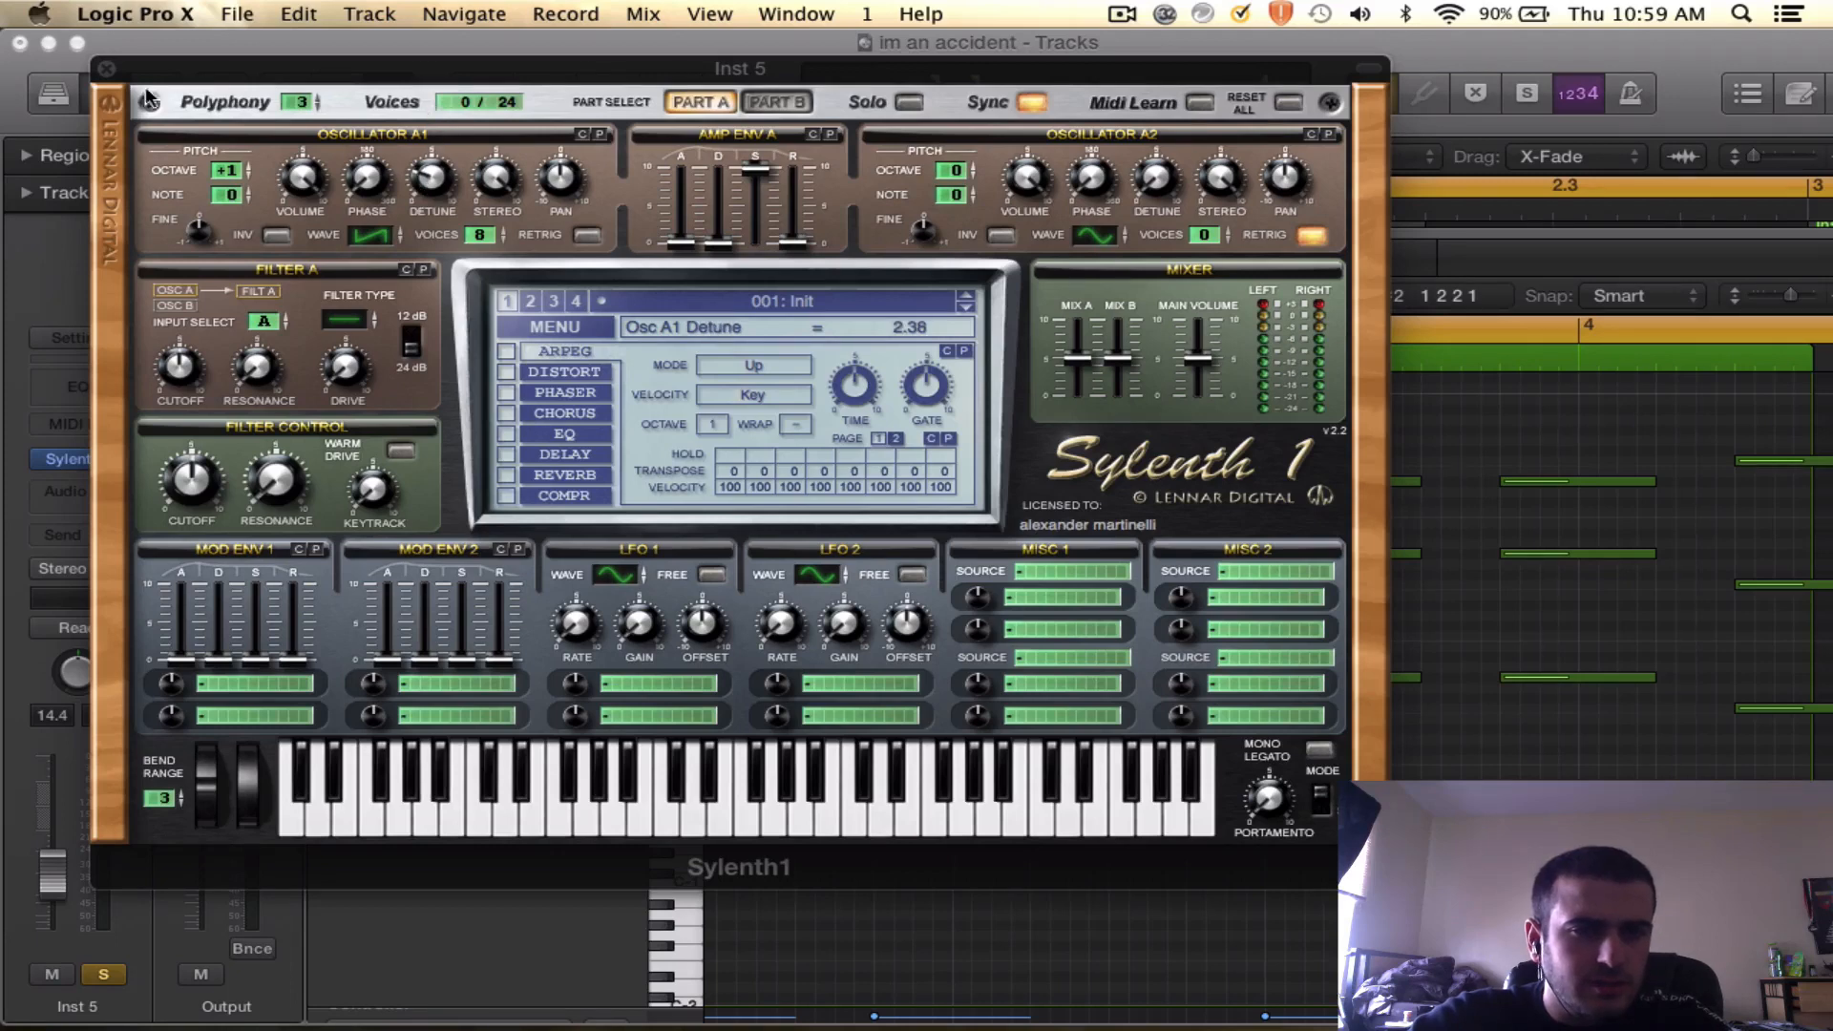
{"action": "left_click", "coordinate": [107, 68]}
{"action": "key", "text": "space"}
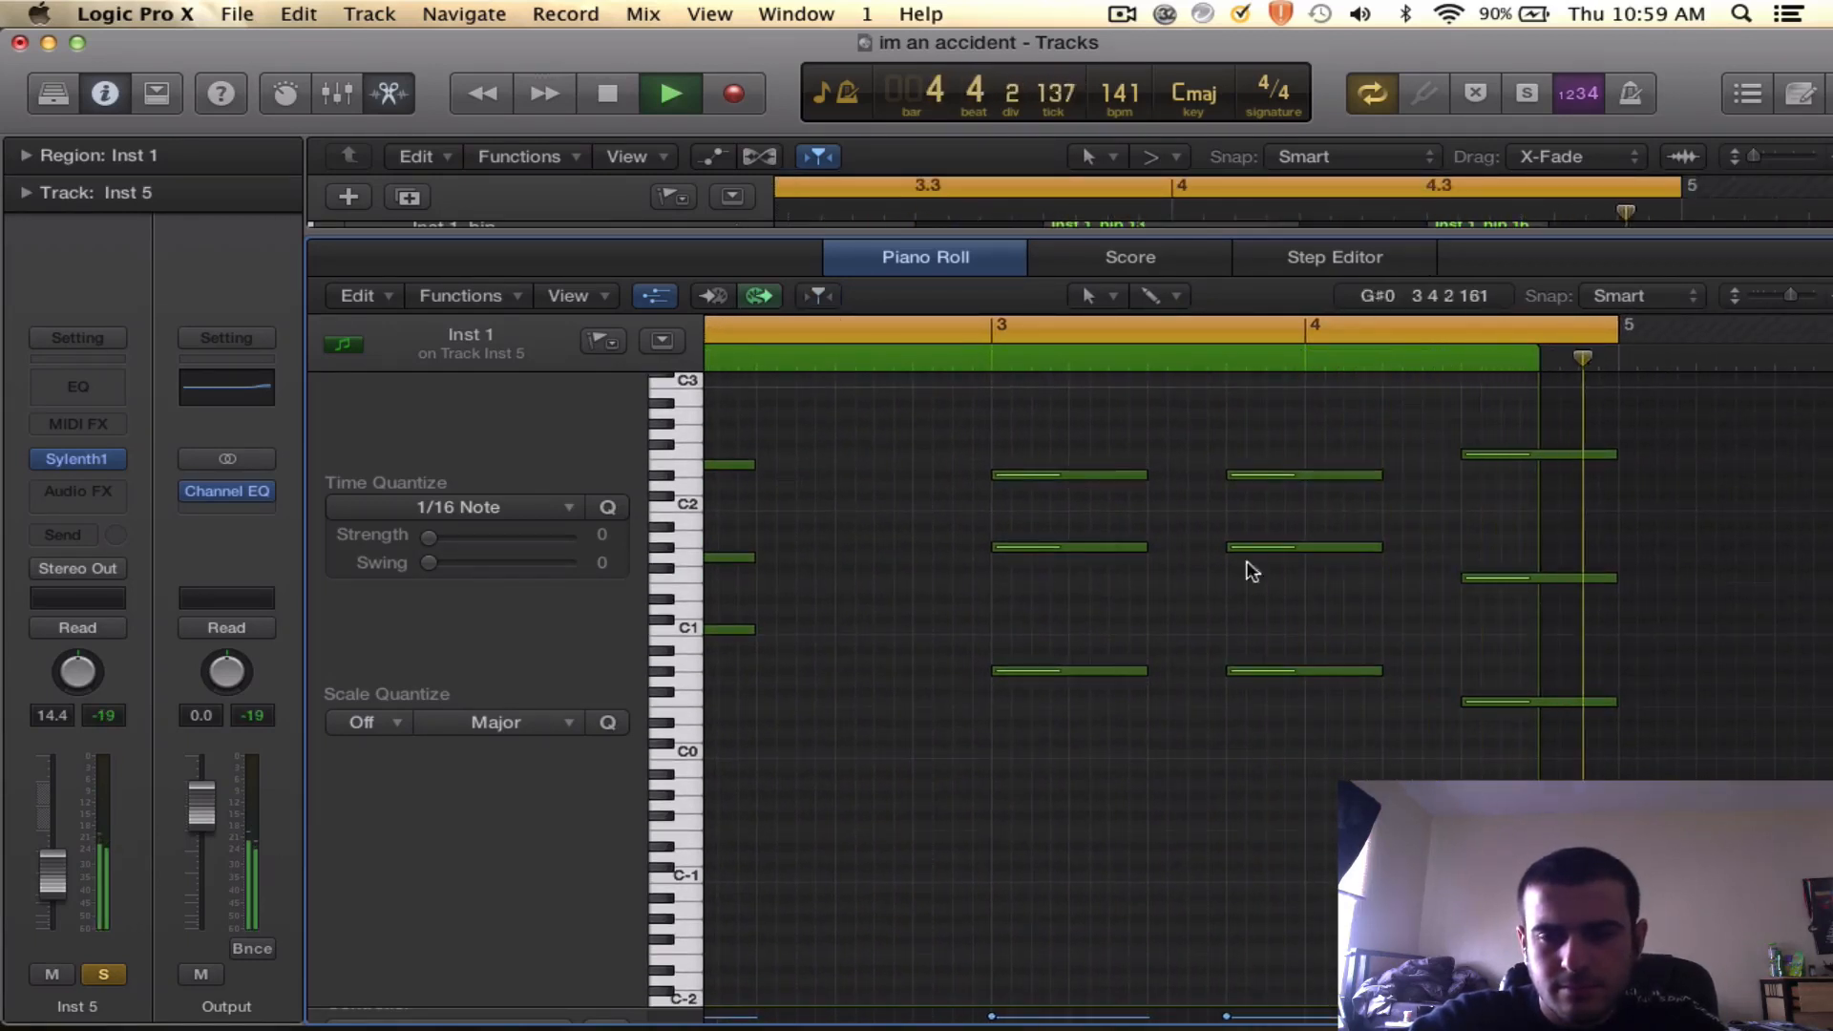
{"action": "key", "text": "space"}
- Delete the upper chord notes in the Inst 5 region, keeping only the lowest note of each chord, and play back the result
{"action": "scroll", "coordinate": [1194, 554], "scroll_direction": "left", "scroll_amount": 5}
{"action": "left_click_drag", "start_coordinate": [718, 611], "coordinate": [1803, 757]}
{"action": "scroll", "coordinate": [1271, 759], "scroll_direction": "left", "scroll_amount": 5}
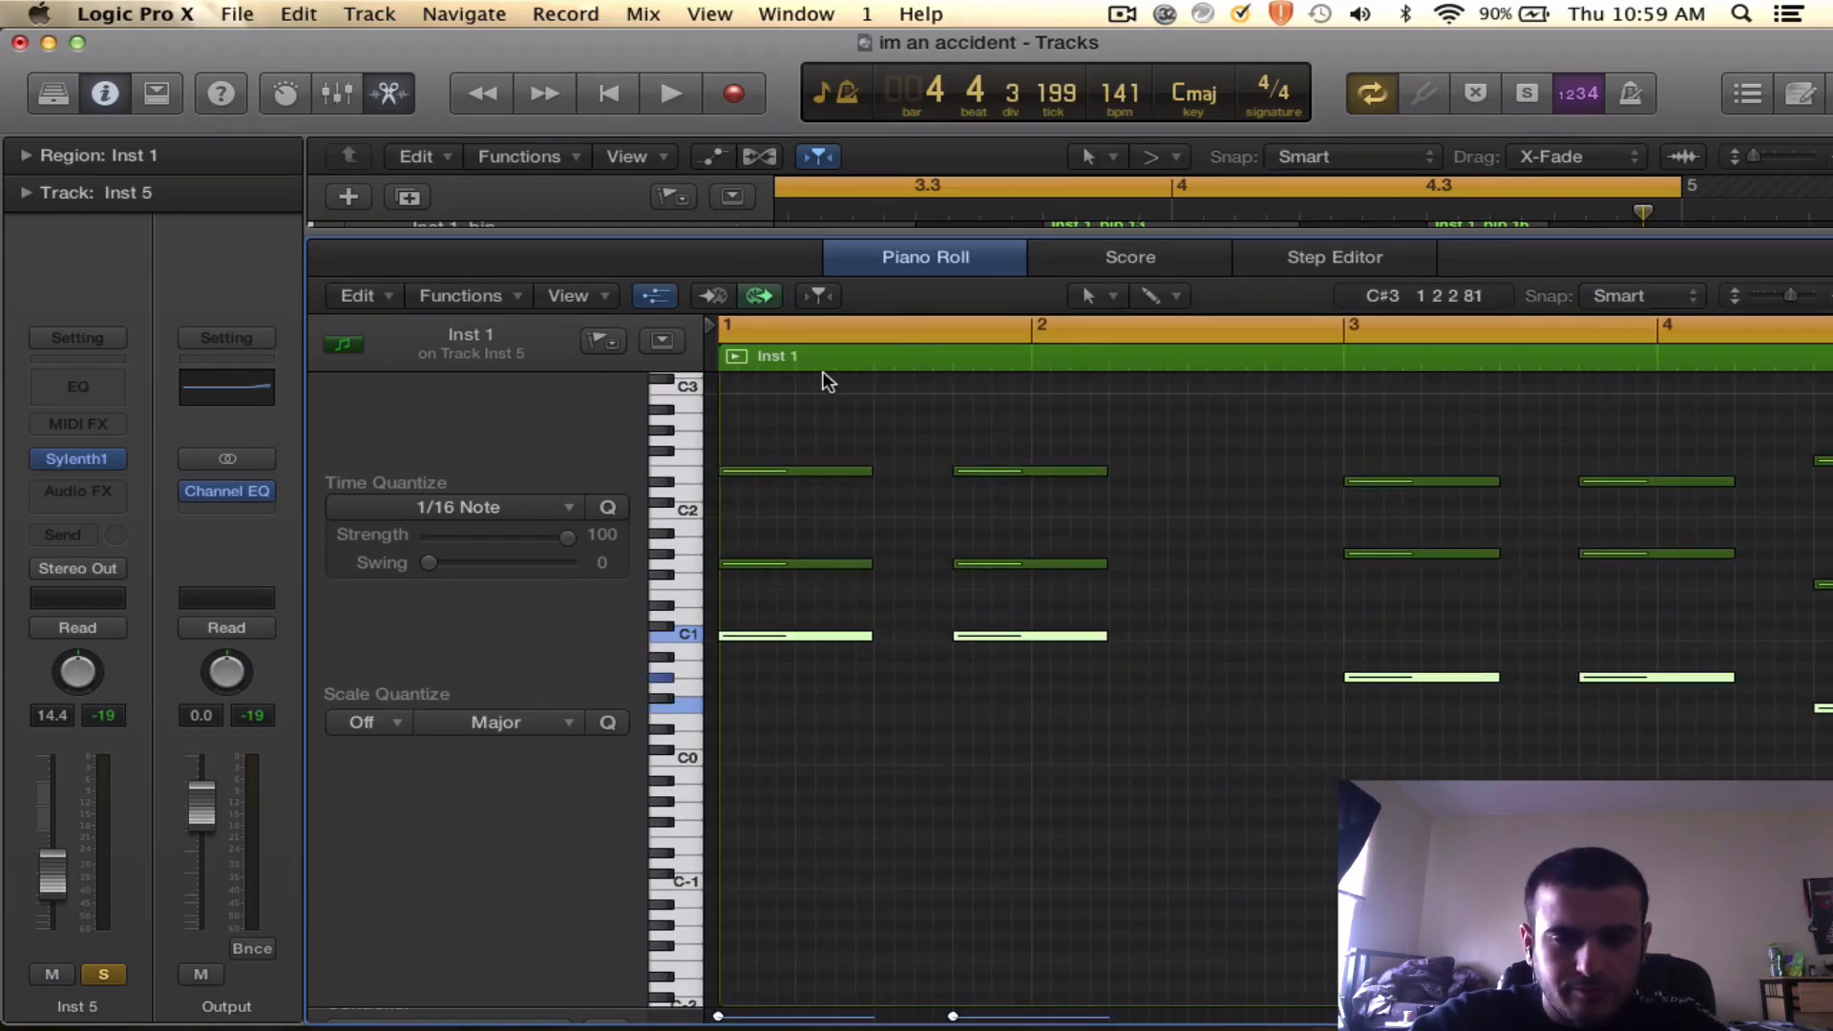
{"action": "key", "text": "super+Left"}
{"action": "left_click_drag", "start_coordinate": [726, 415], "coordinate": [1422, 625]}
{"action": "key", "text": "Delete"}
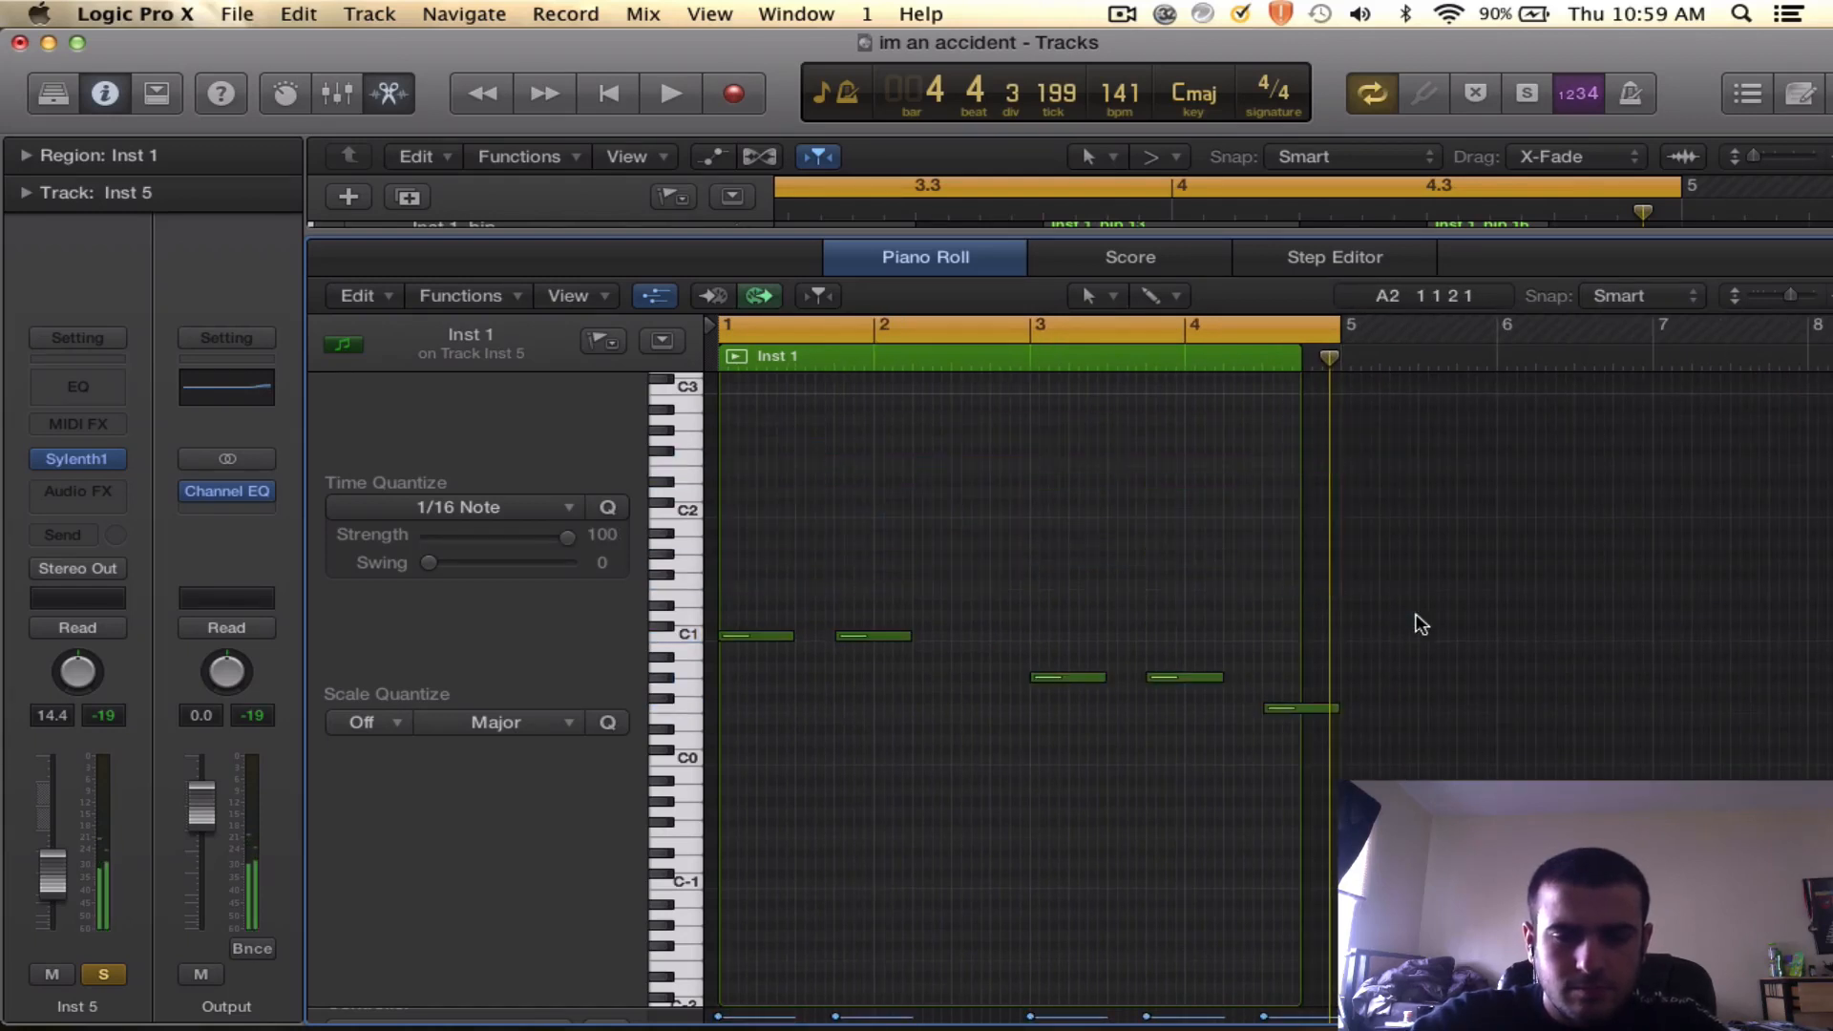
{"action": "key", "text": "space"}
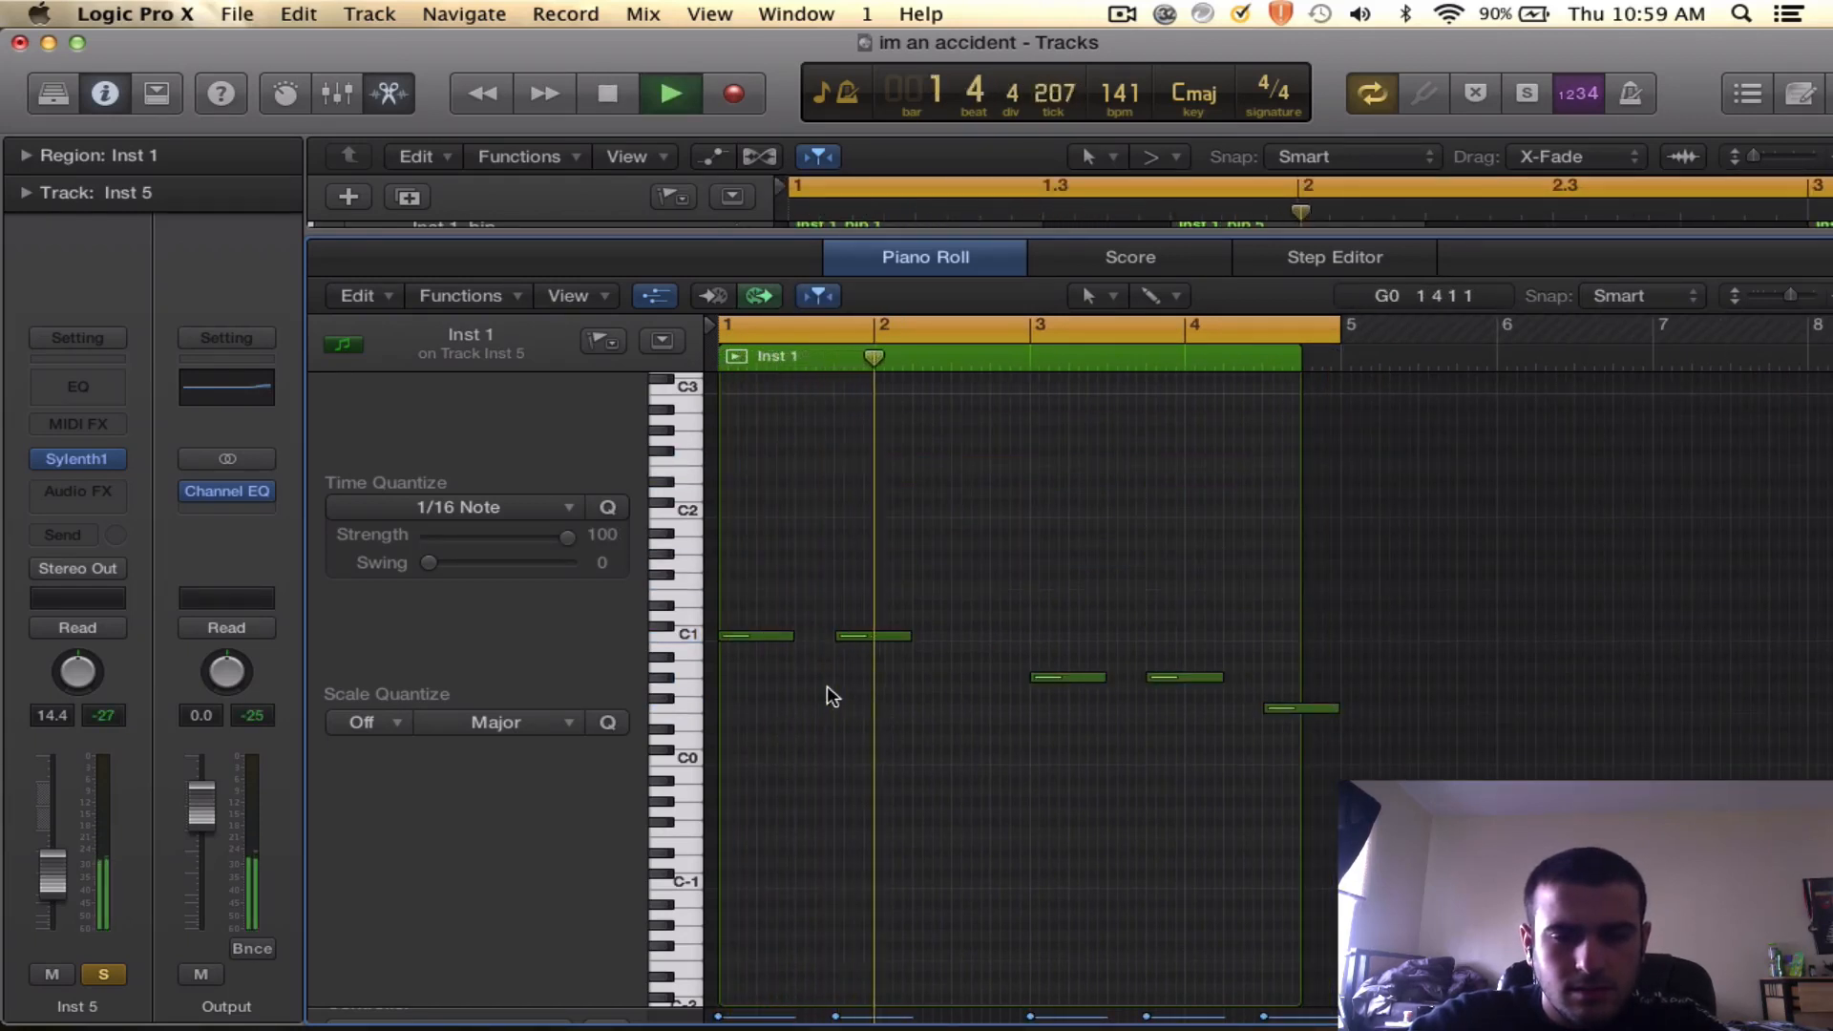
{"action": "key", "text": "space"}
- Lengthen the C1 and G#0 bass notes to three beats each and add an A#0 note from bar 2 beat 3 to bar 3
{"action": "left_click_drag", "start_coordinate": [759, 610], "coordinate": [951, 635]}
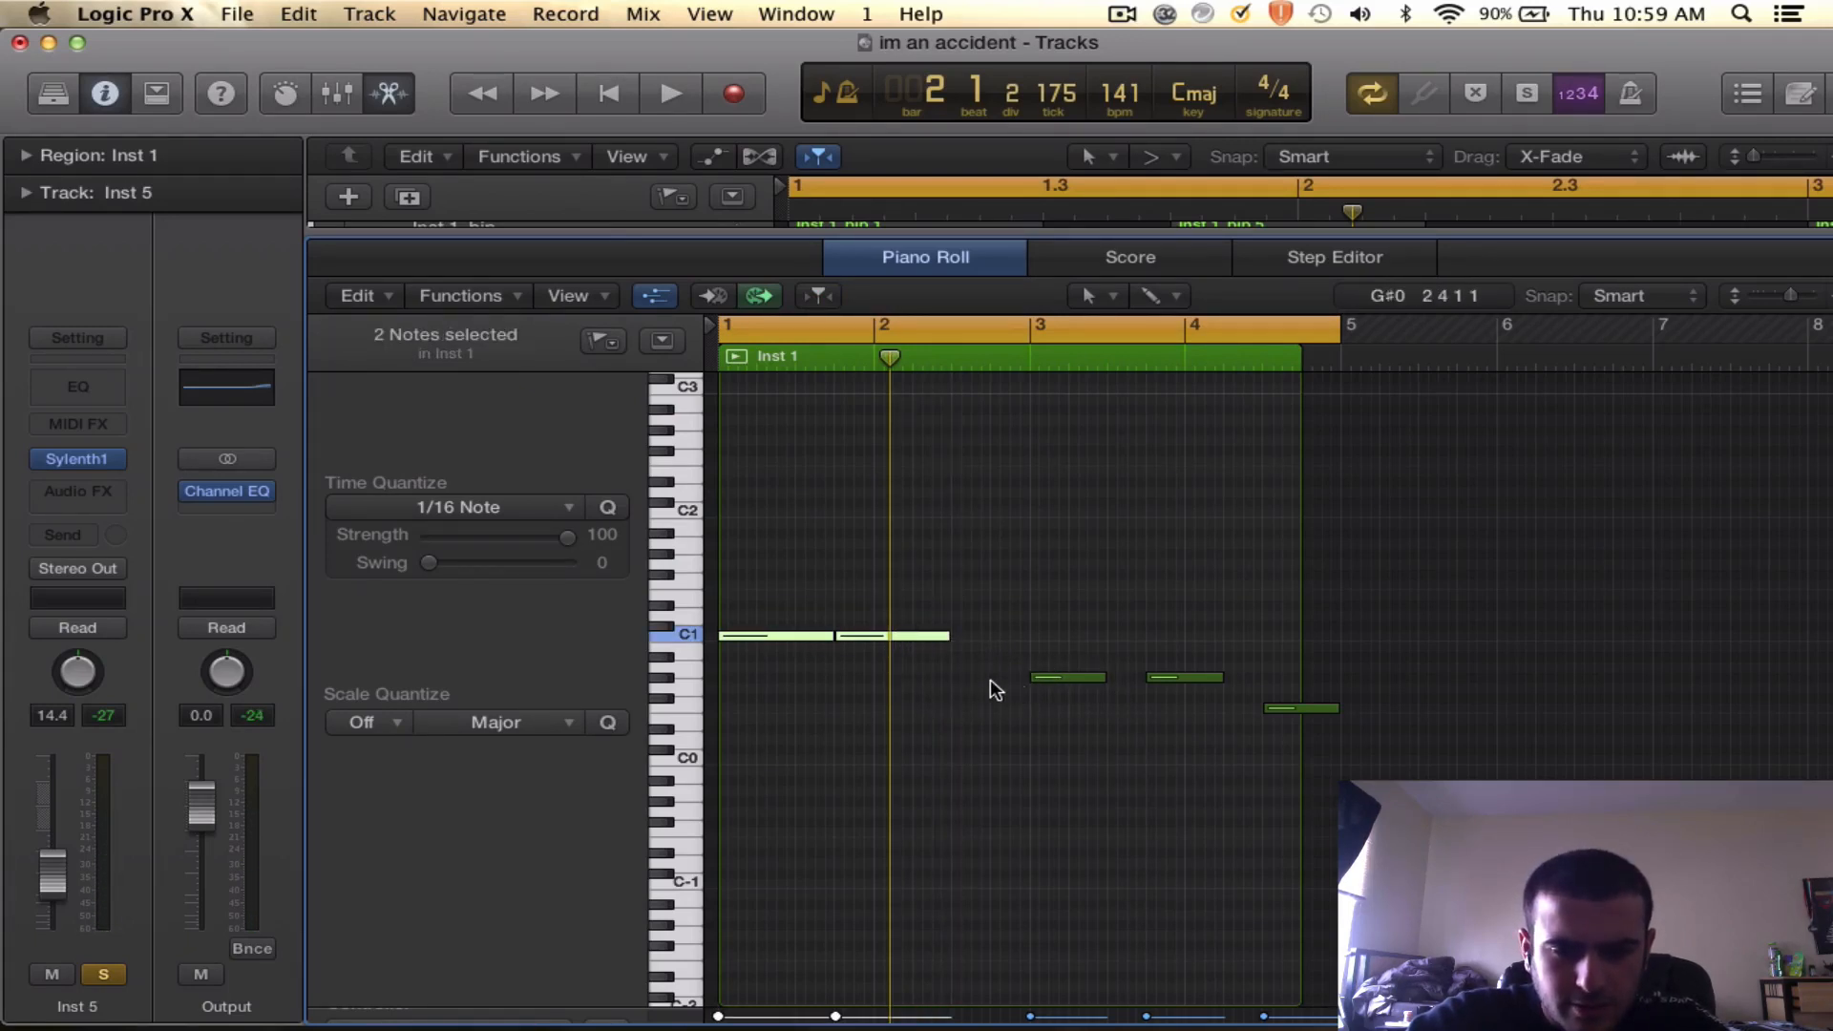
{"action": "left_click", "coordinate": [956, 658]}
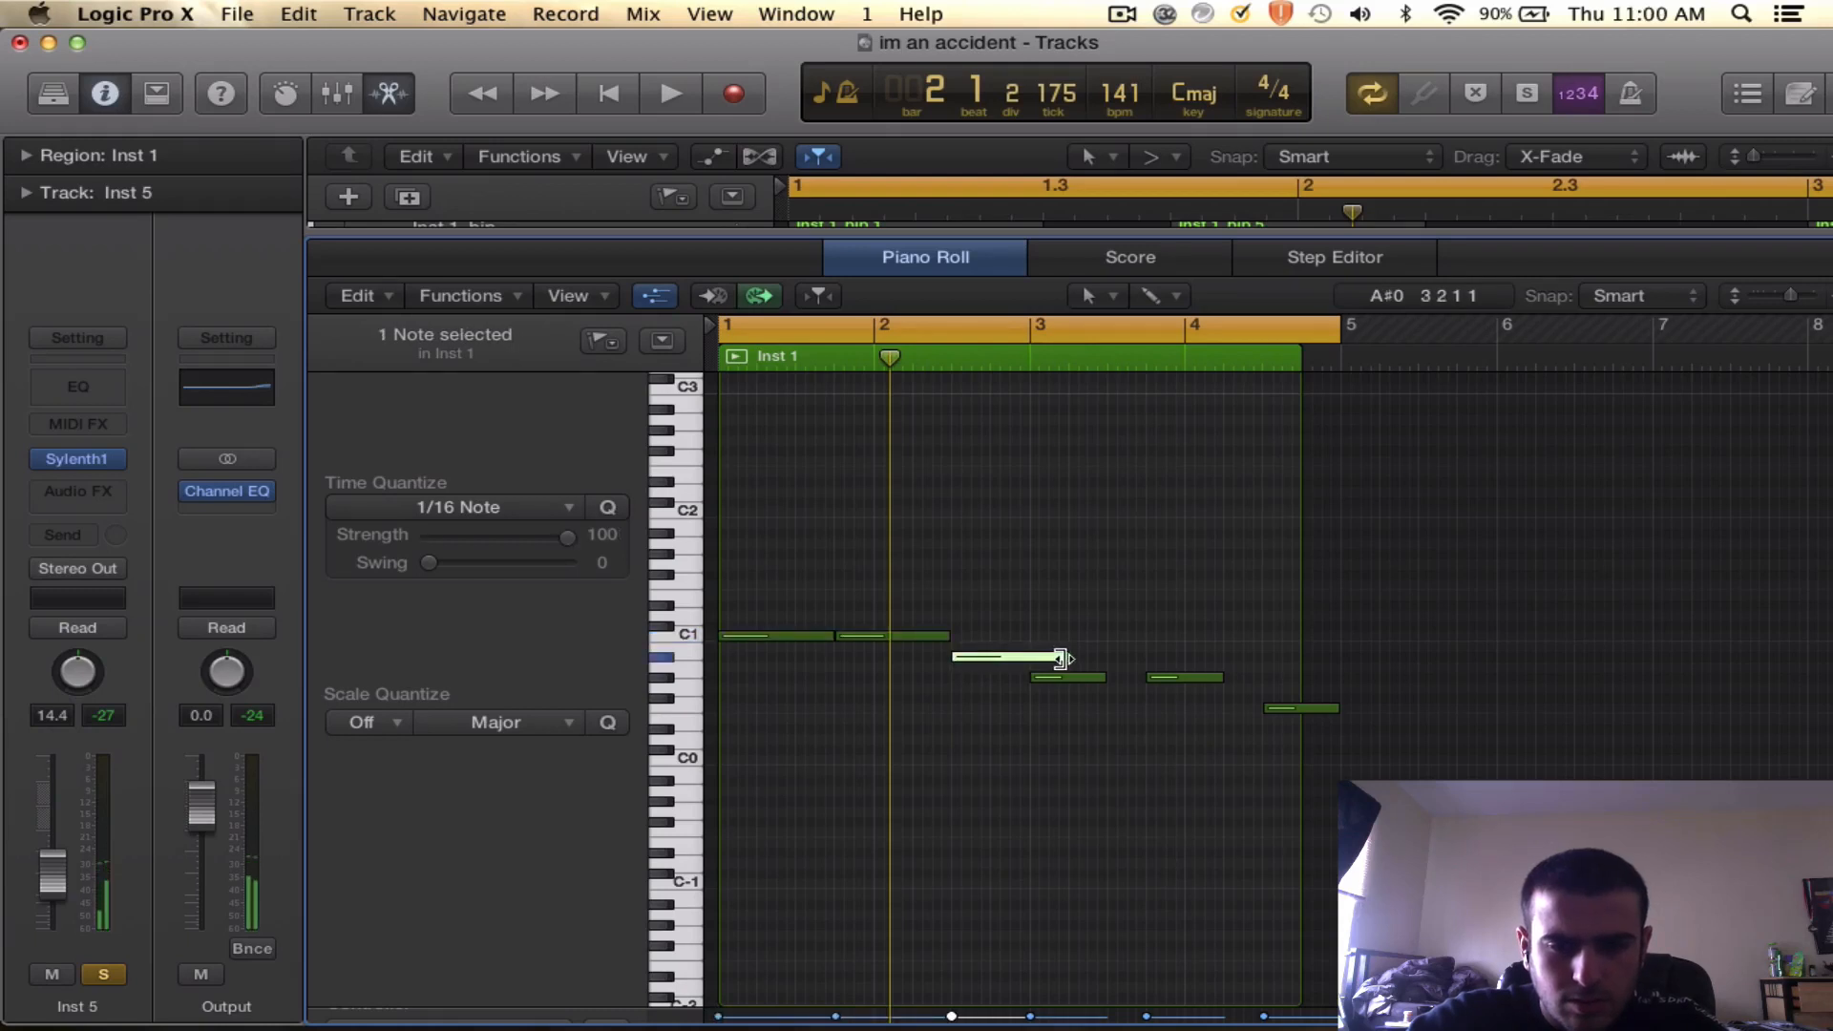
{"action": "left_click_drag", "start_coordinate": [1061, 659], "coordinate": [1262, 679]}
{"action": "left_click", "coordinate": [1232, 690]}
- Extend the end of Inst 5's region to bar 5 and play back the bass line
{"action": "left_click_drag", "start_coordinate": [1290, 234], "coordinate": [1289, 452]}
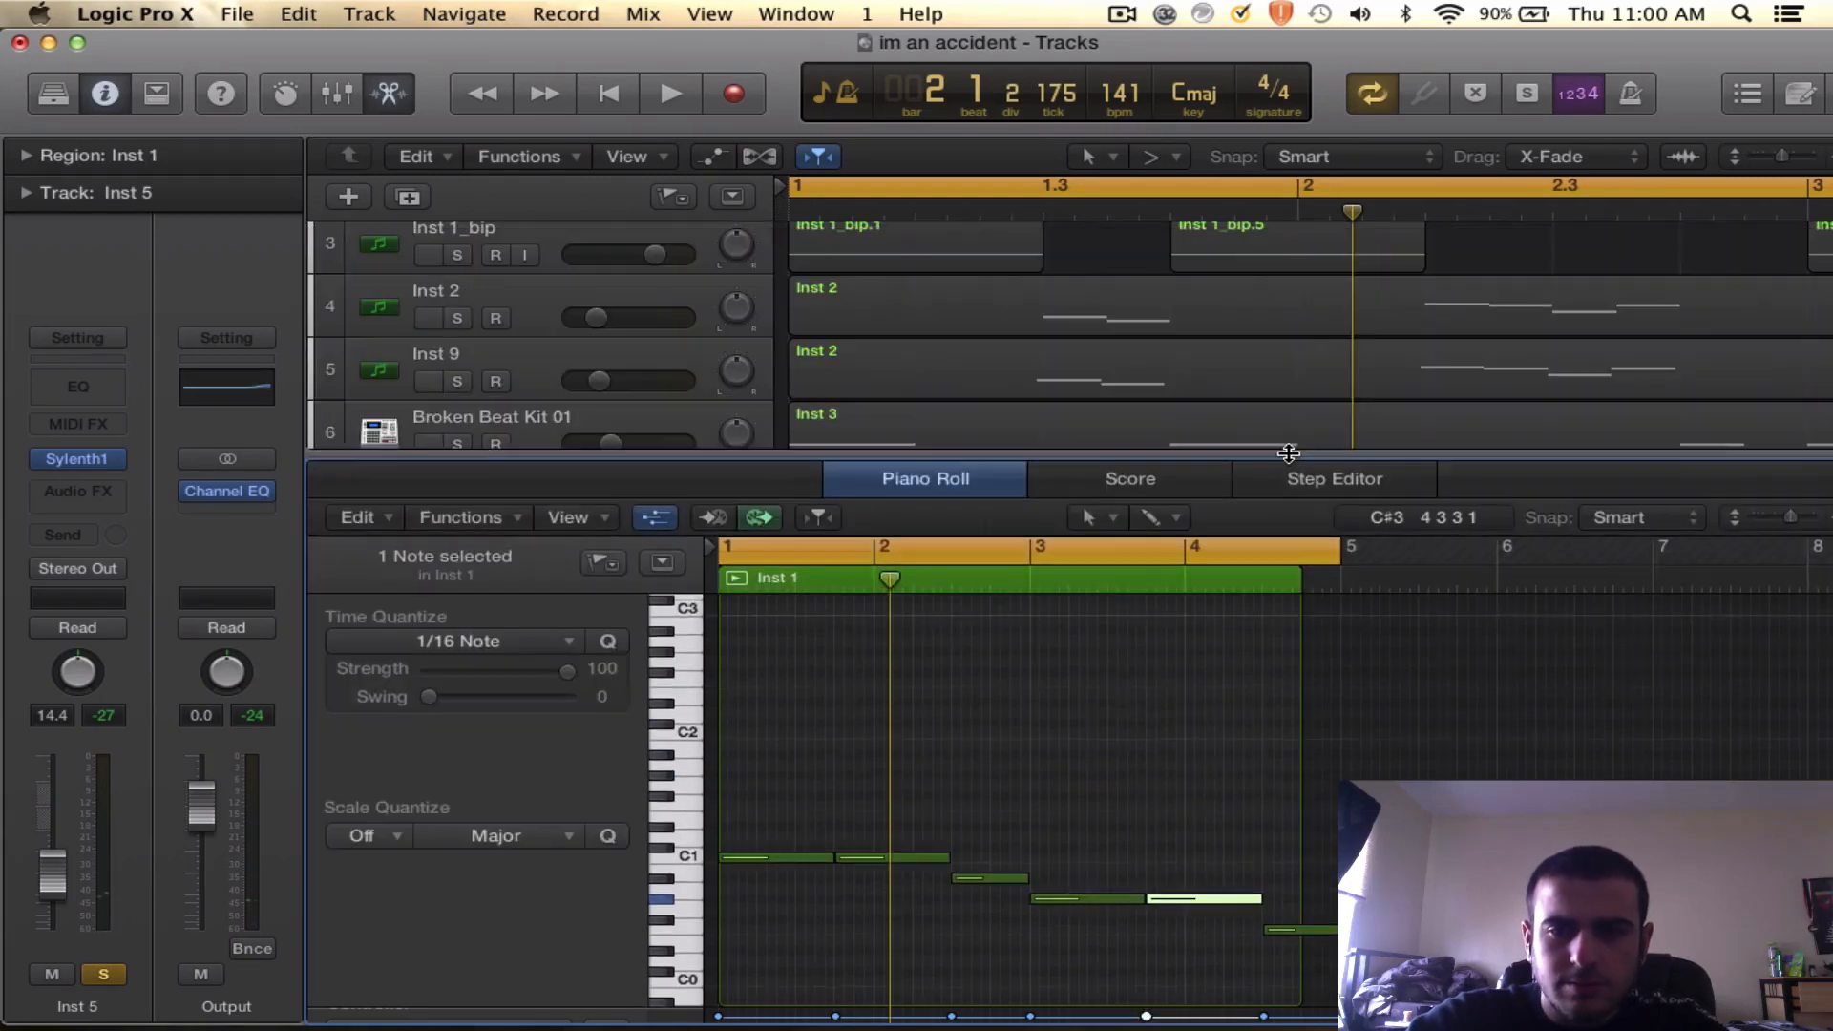
{"action": "scroll", "coordinate": [1309, 348], "scroll_direction": "up", "scroll_amount": 2}
{"action": "scroll", "coordinate": [1406, 405], "scroll_direction": "down", "scroll_amount": 2}
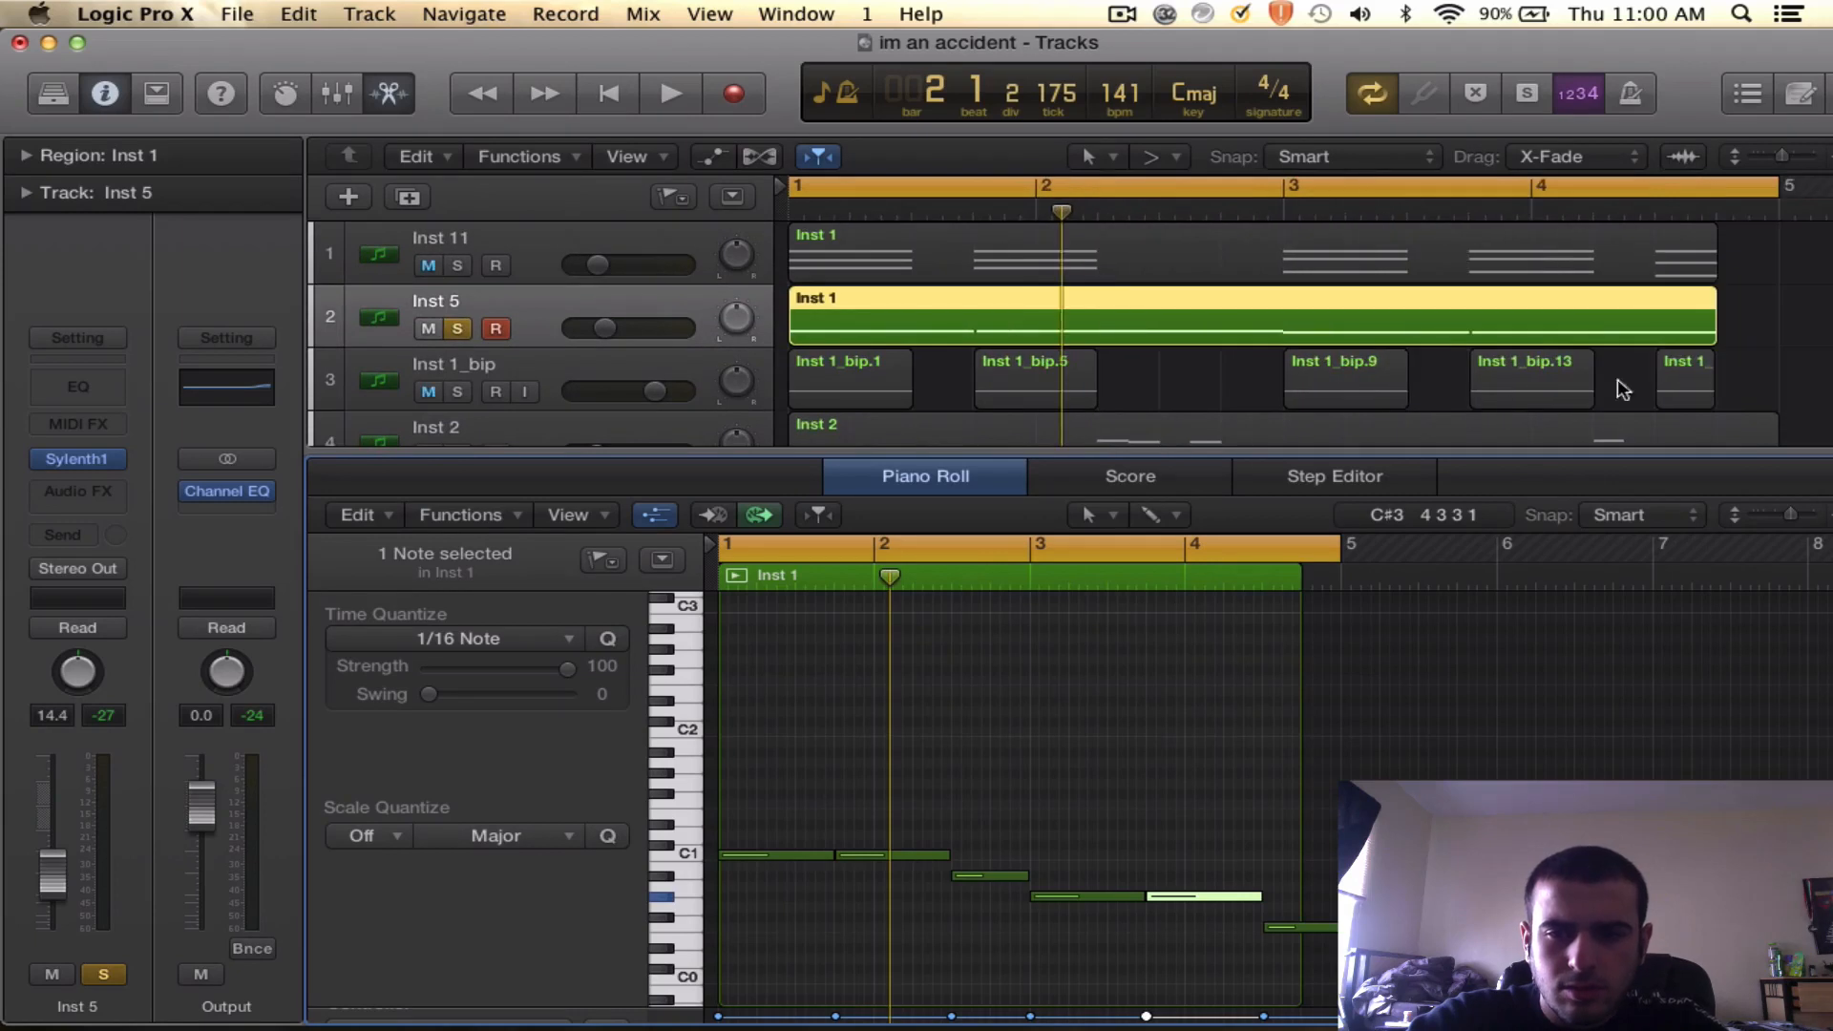
{"action": "left_click_drag", "start_coordinate": [1725, 325], "coordinate": [1784, 316]}
{"action": "key", "text": "space"}
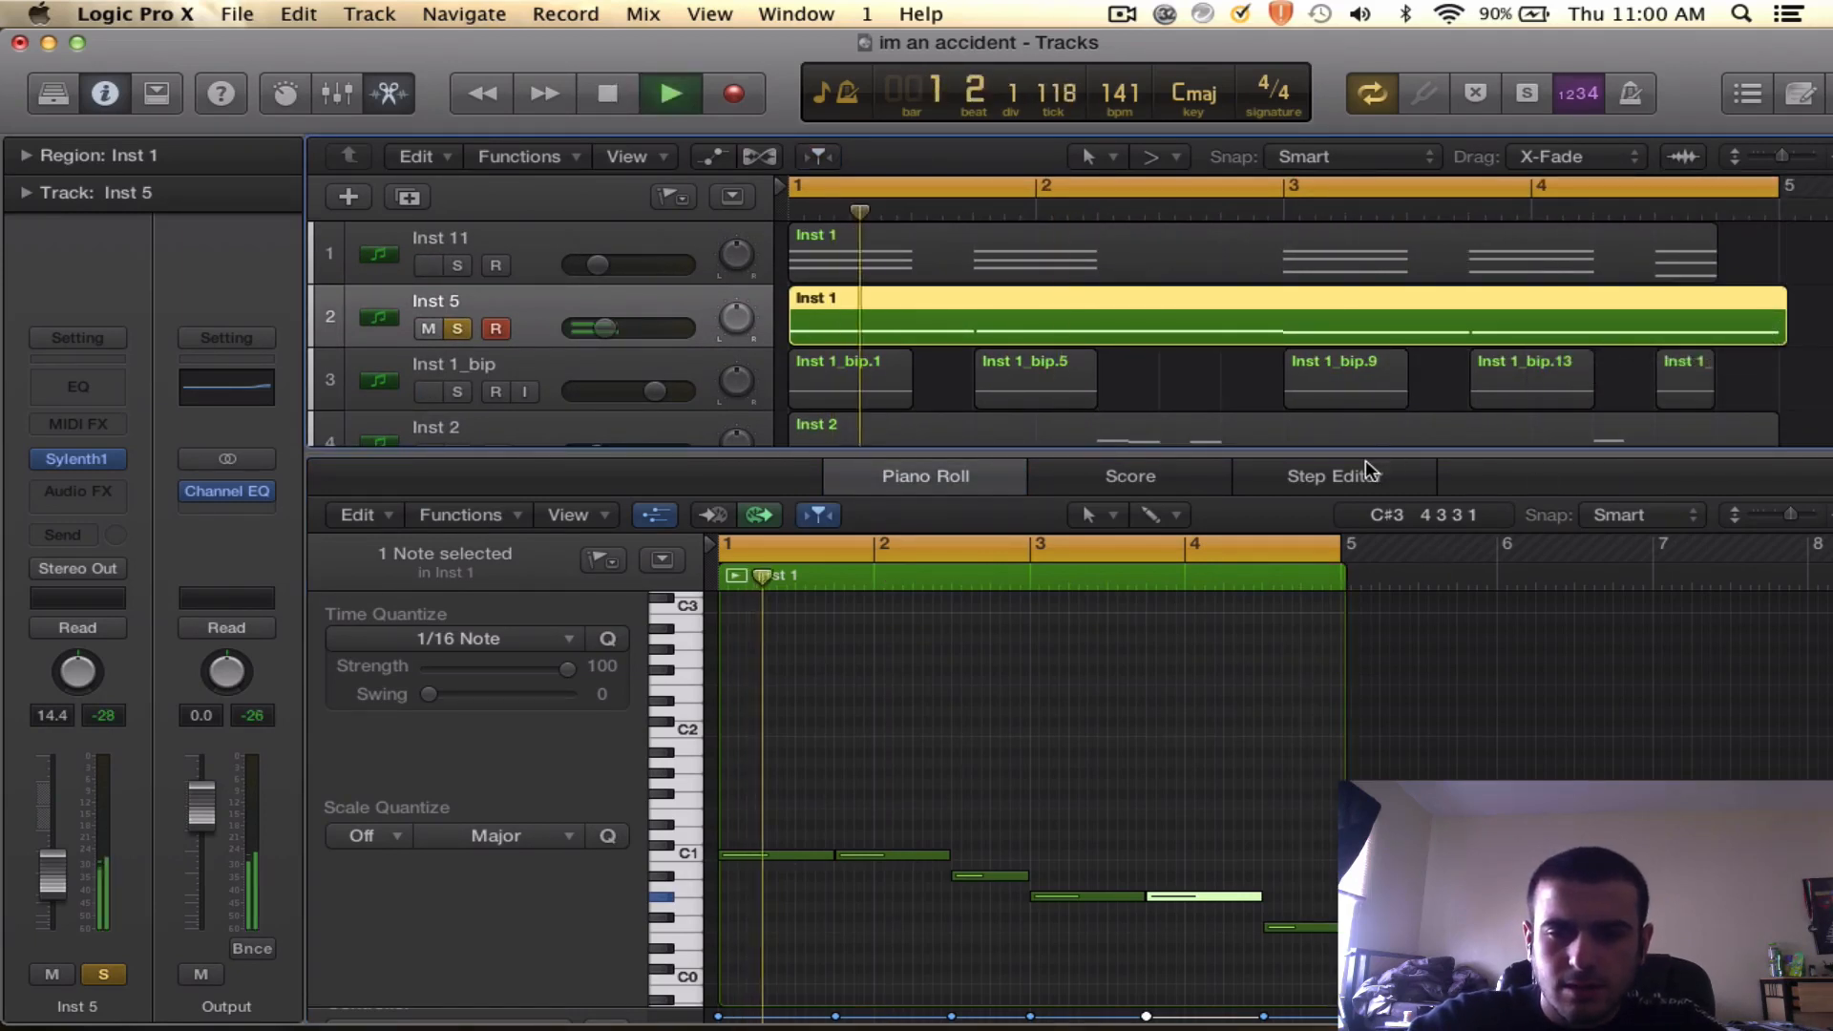
{"action": "left_click_drag", "start_coordinate": [1366, 455], "coordinate": [1366, 278]}
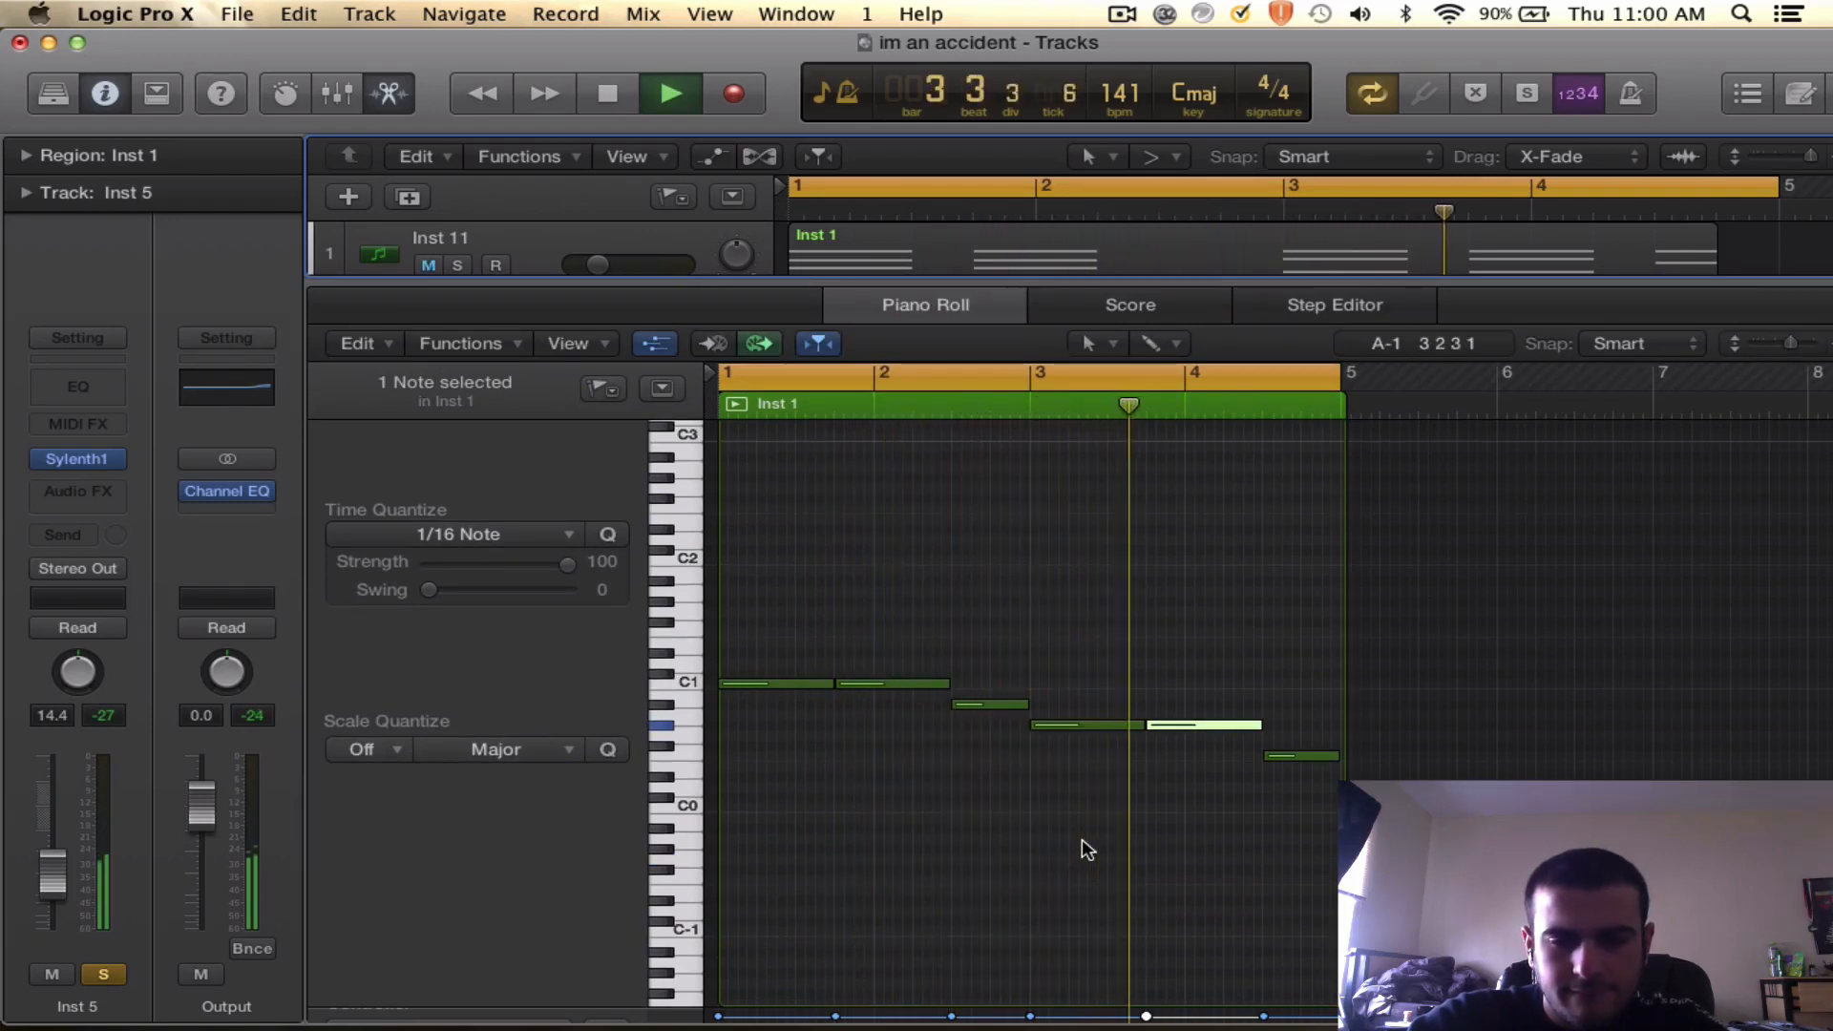
{"action": "key", "text": "space"}
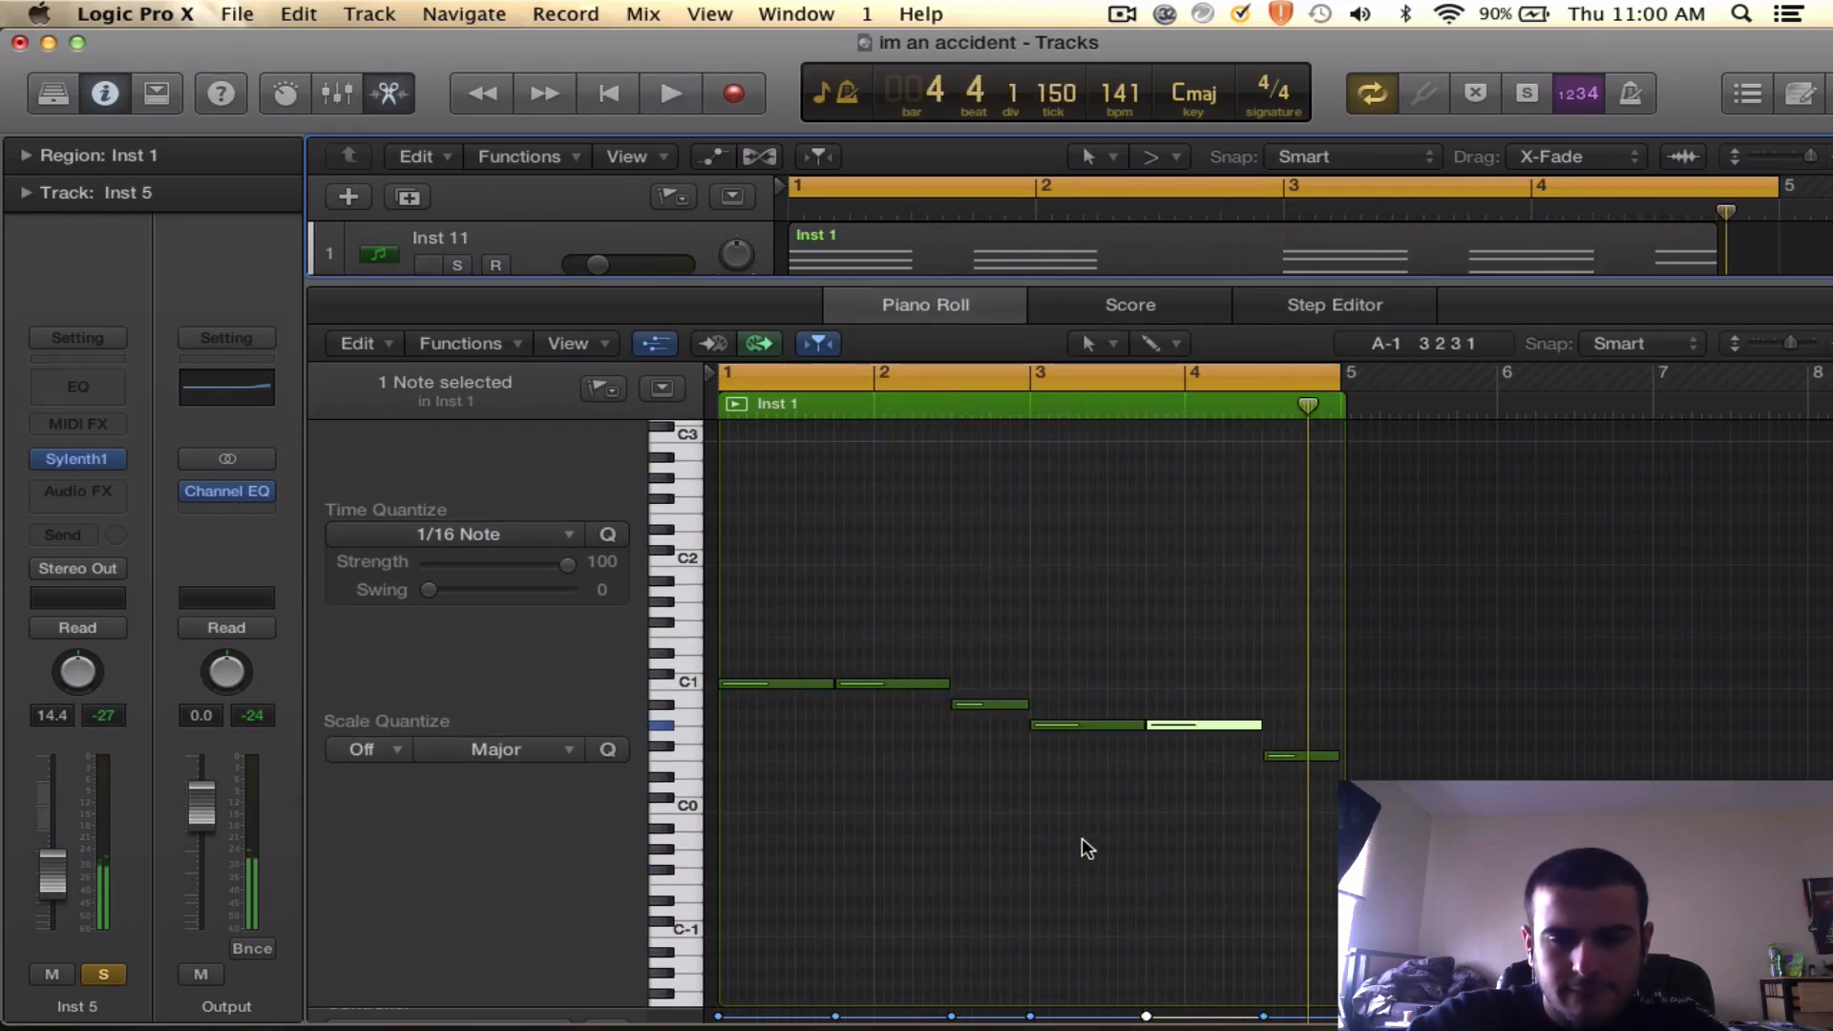
- Add three-beat G1 notes above the two C1 notes in bars 1 and 2, and play them back
{"action": "scroll", "coordinate": [1080, 838], "scroll_direction": "up", "scroll_amount": 2}
{"action": "scroll", "coordinate": [1081, 838], "scroll_direction": "up", "scroll_amount": 1}
{"action": "left_click", "coordinate": [731, 684]}
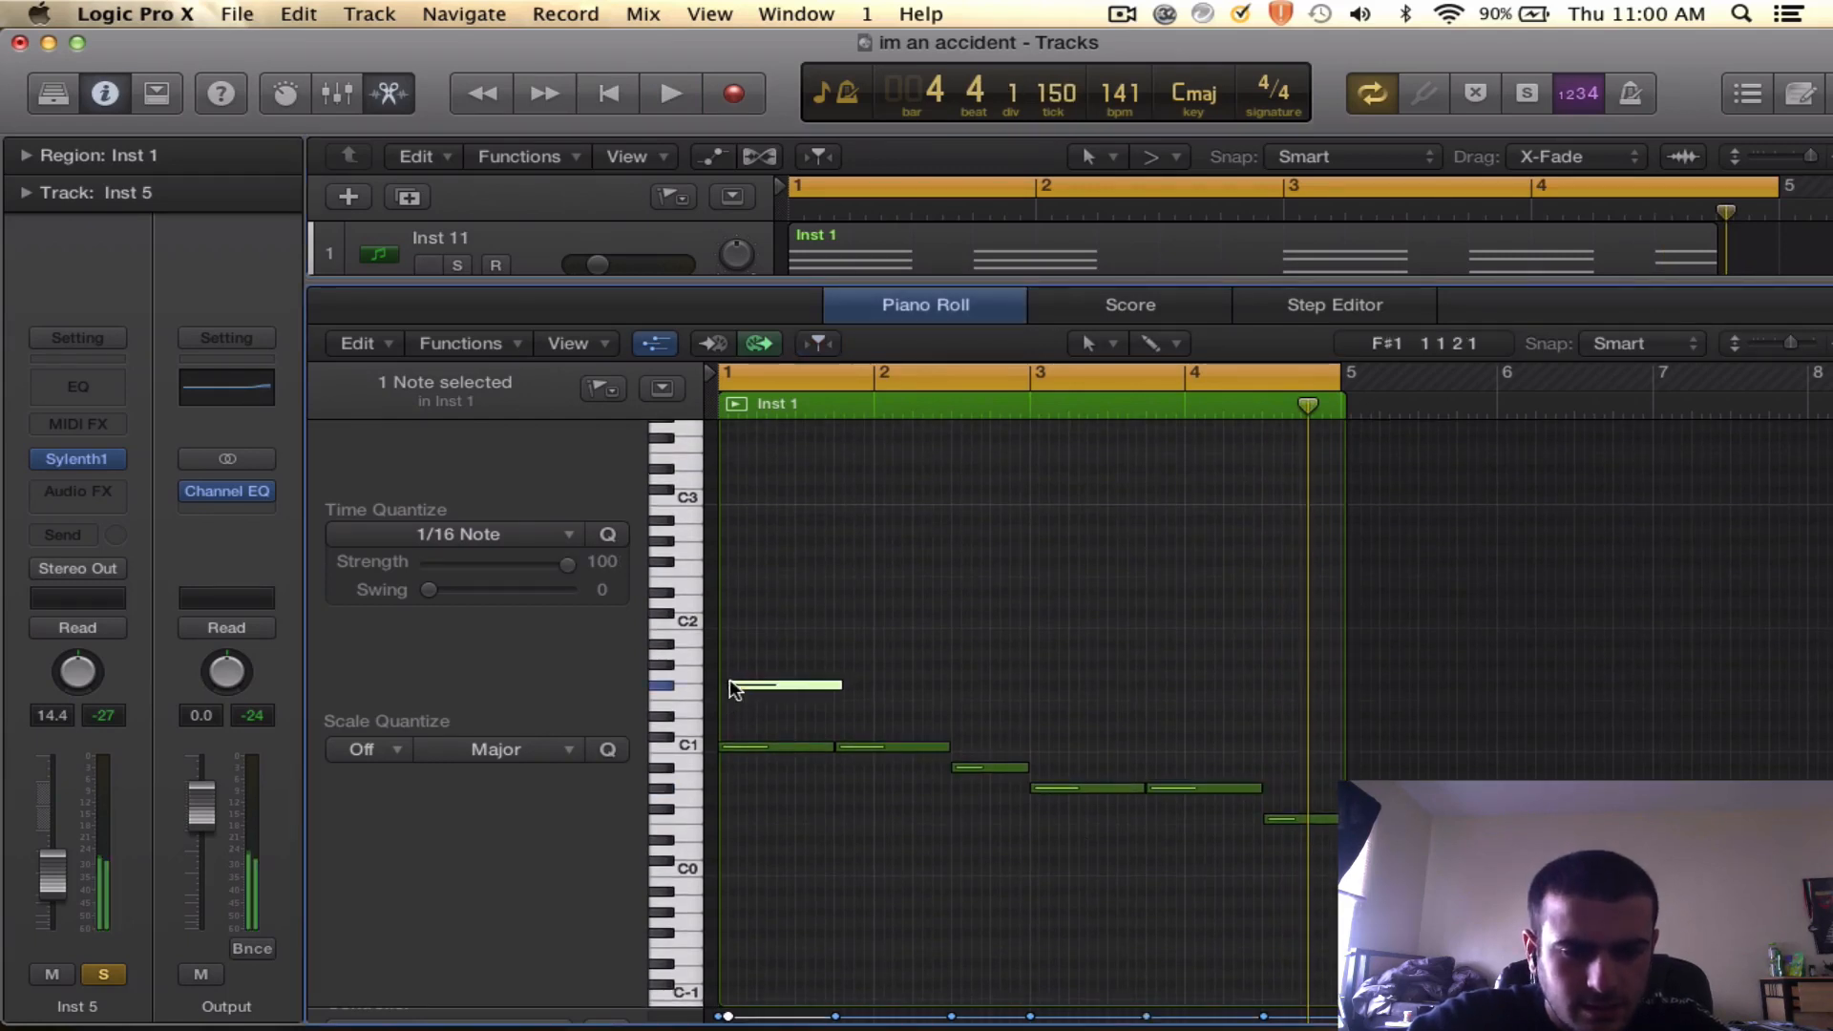
{"action": "left_click_drag", "start_coordinate": [750, 690], "coordinate": [734, 681]}
{"action": "key", "text": "space"}
{"action": "key", "text": "space"}
{"action": "key", "text": "space"}
{"action": "key", "text": "space"}
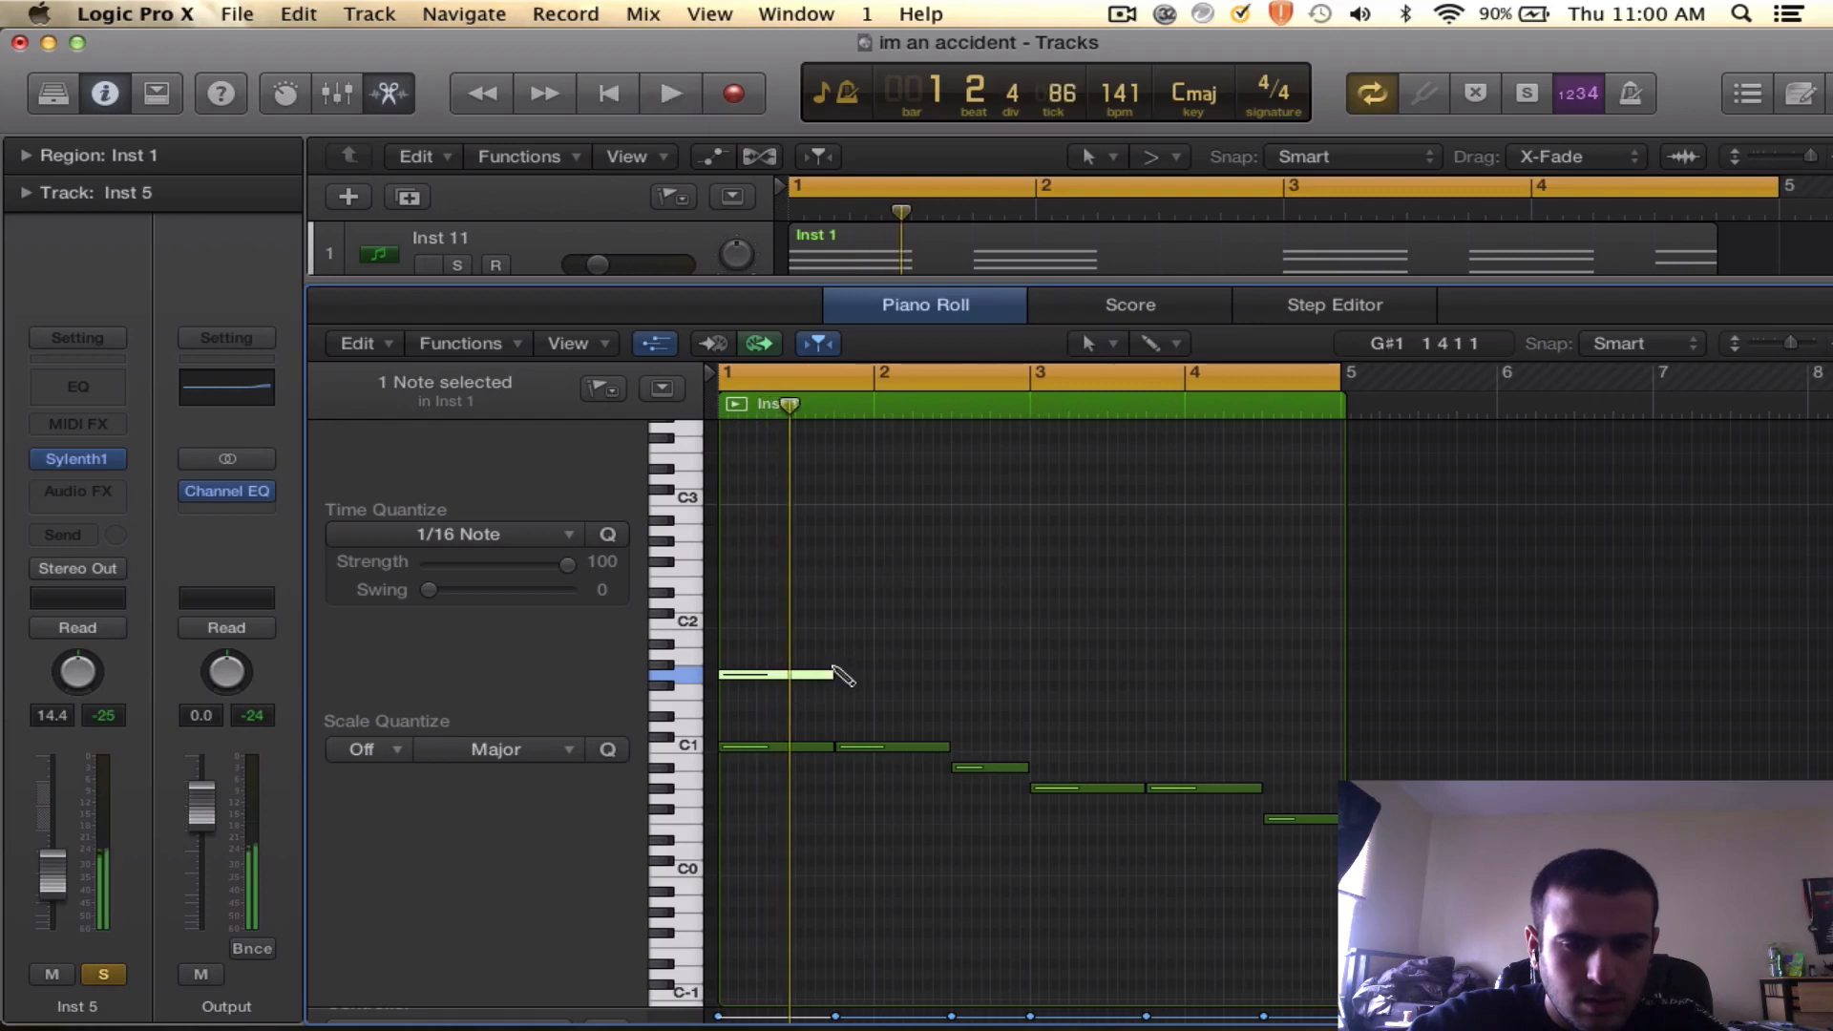
{"action": "left_click", "coordinate": [839, 675], "text": "super"}
{"action": "key", "text": "space"}
{"action": "left_click", "coordinate": [989, 700]}
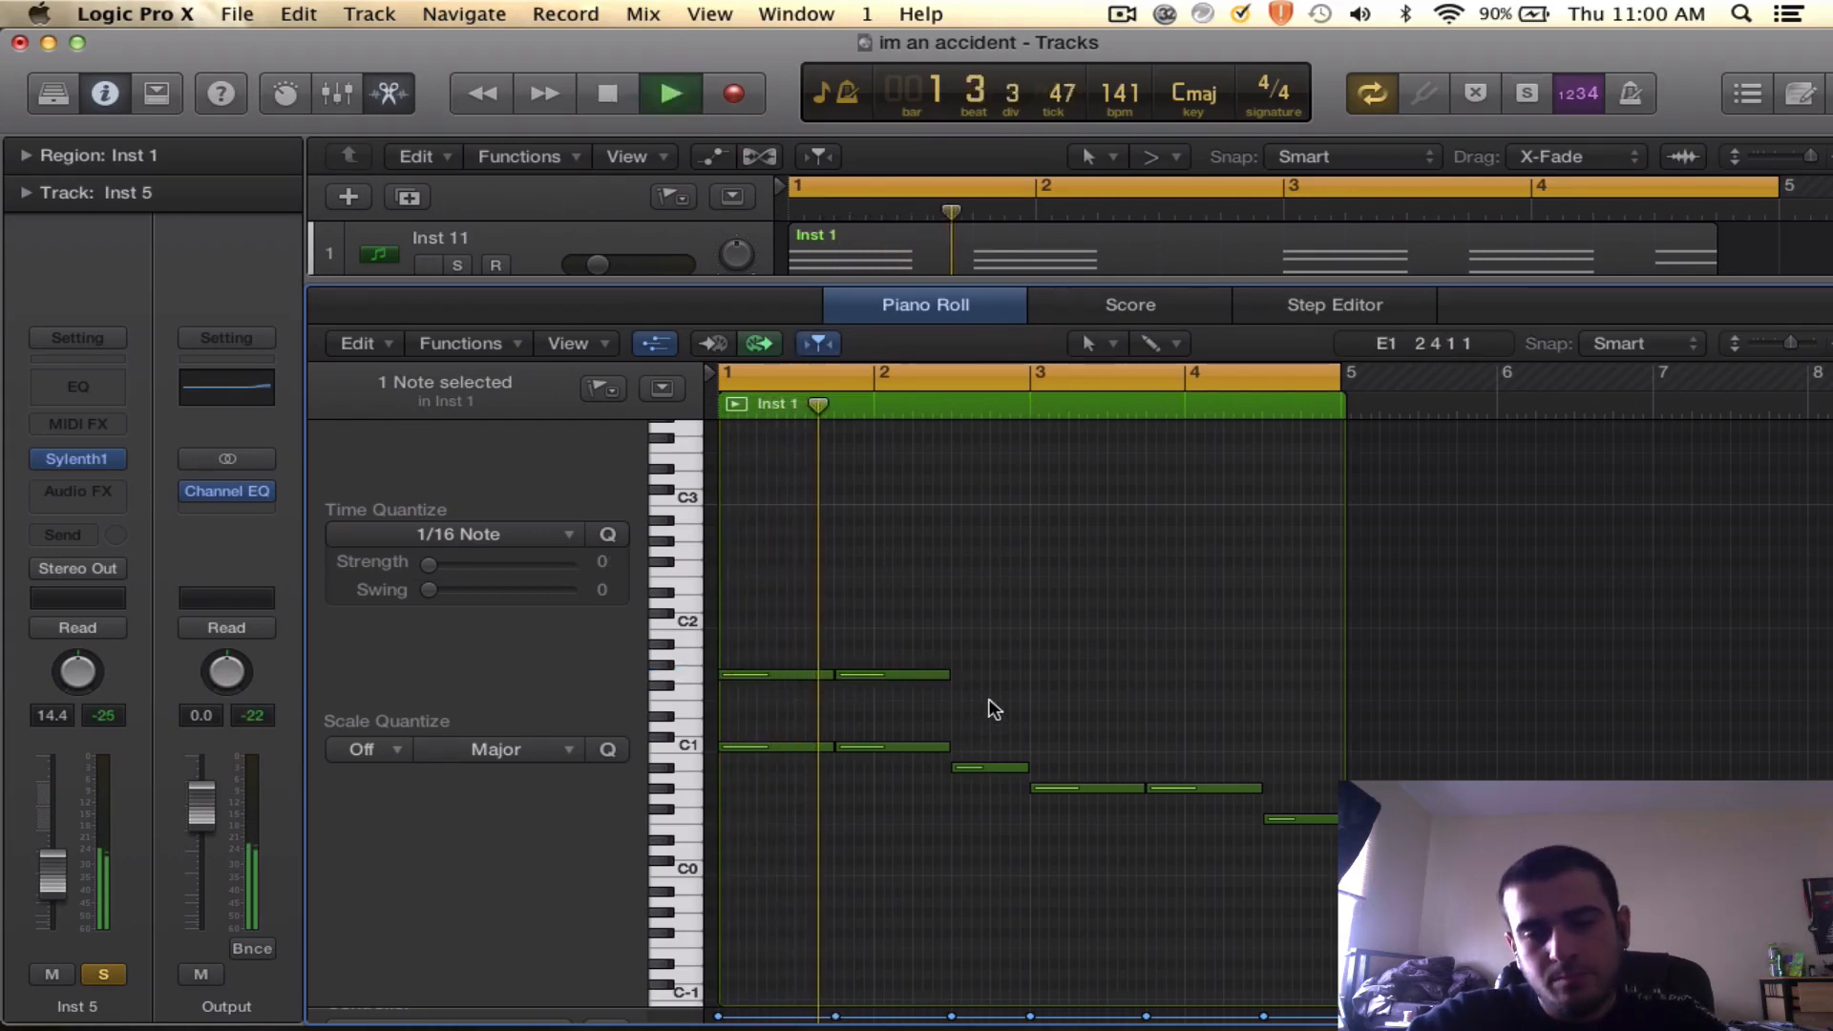
{"action": "key", "text": "space"}
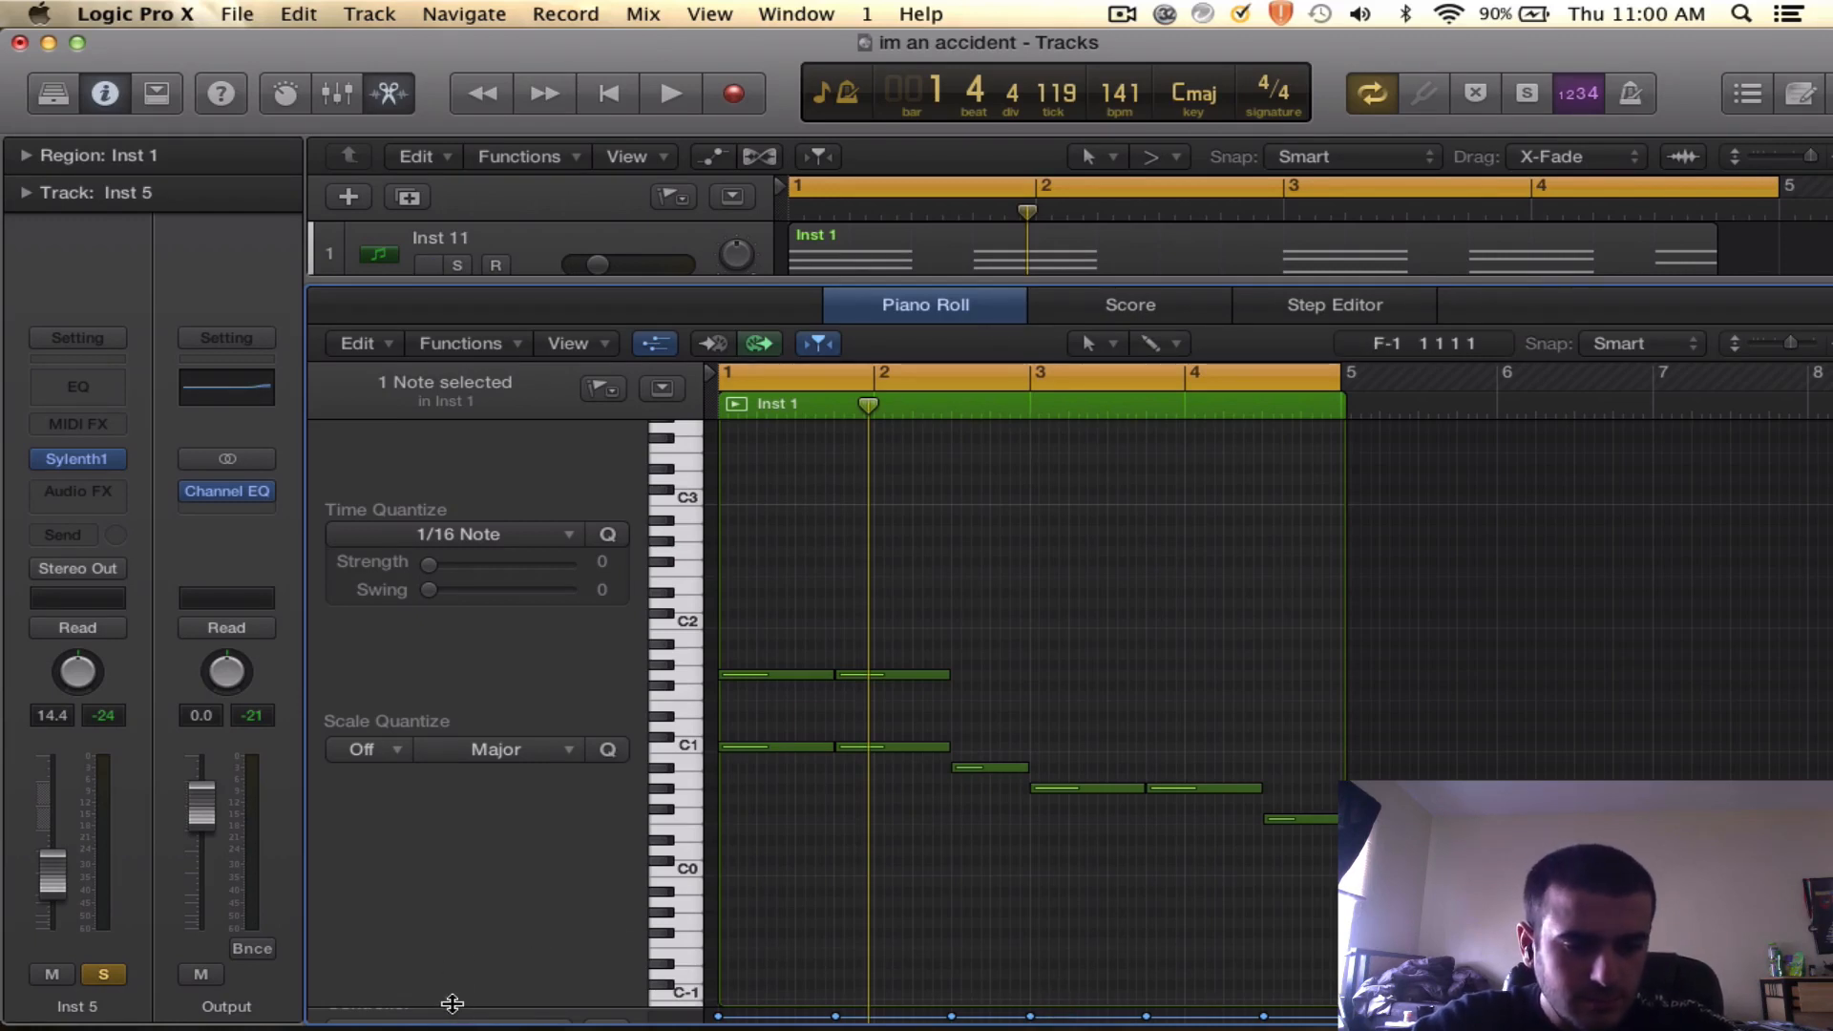
- Enlarge the Piano Roll's controller area to show the Note Velocity lane for the Inst 5 notes
{"action": "left_click_drag", "start_coordinate": [453, 1003], "coordinate": [462, 915]}
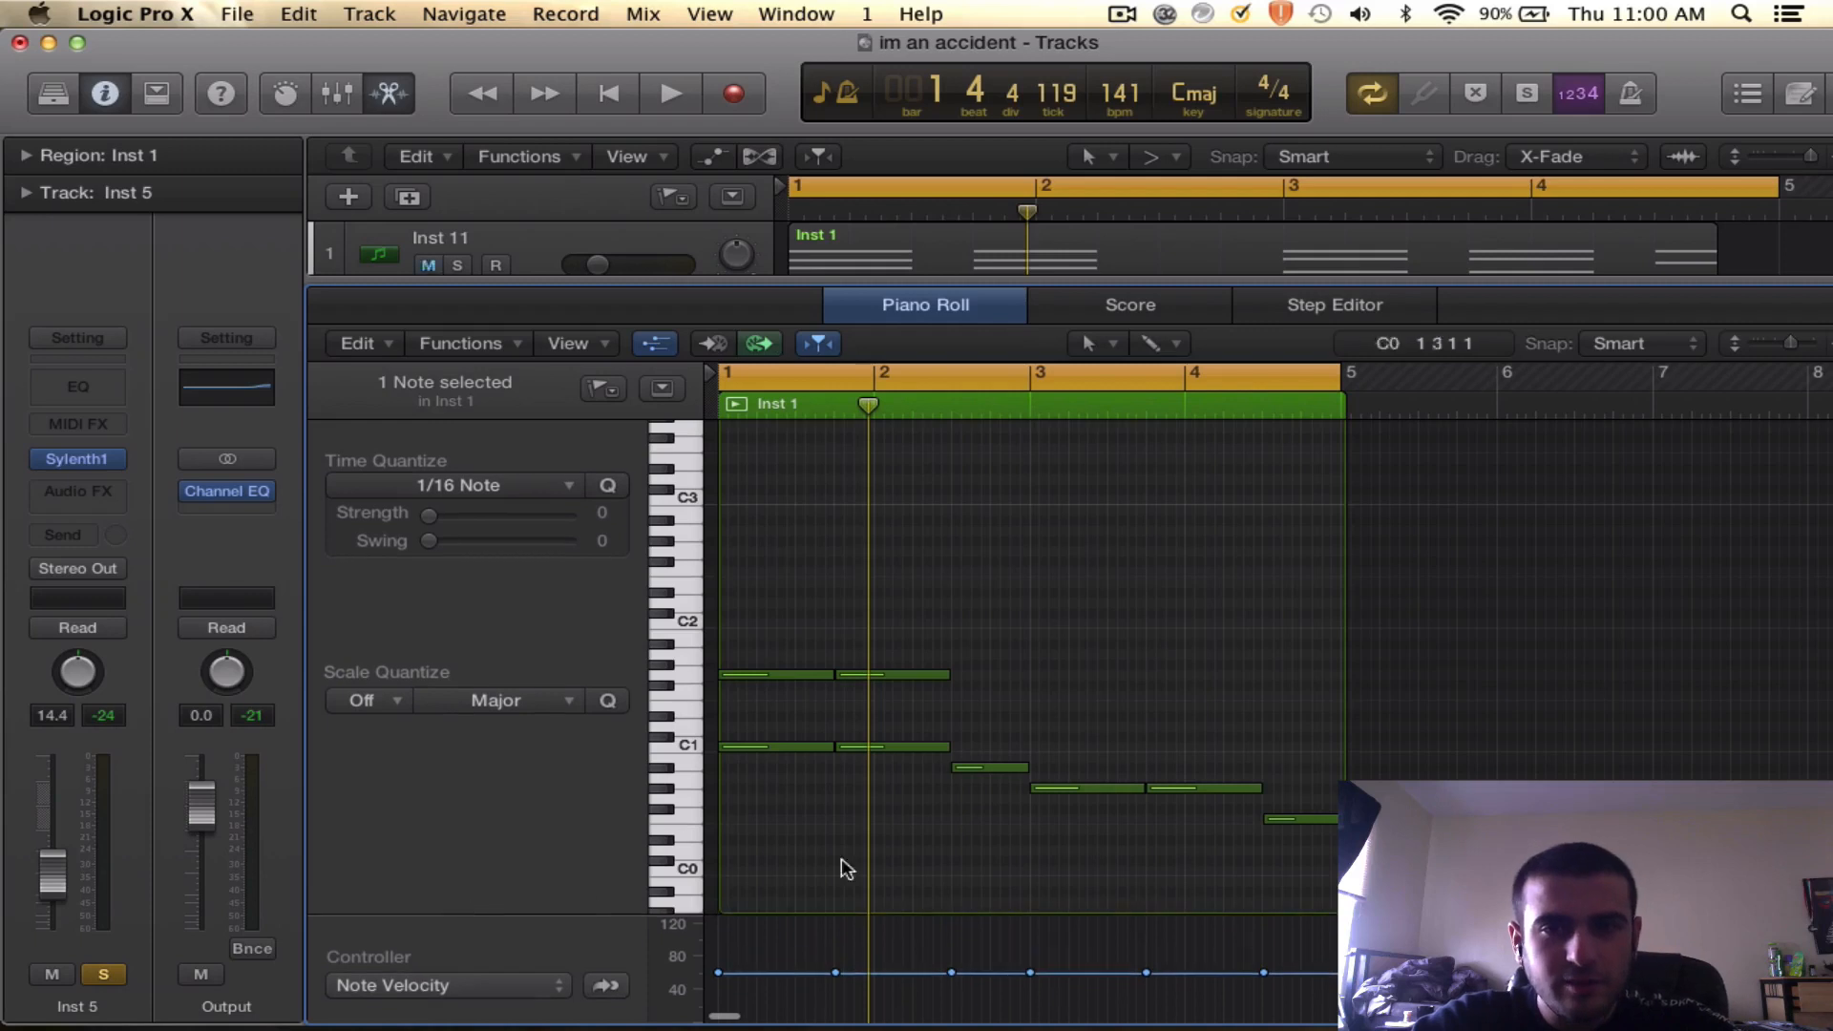
{"action": "scroll", "coordinate": [889, 856], "scroll_direction": "down", "scroll_amount": 2}
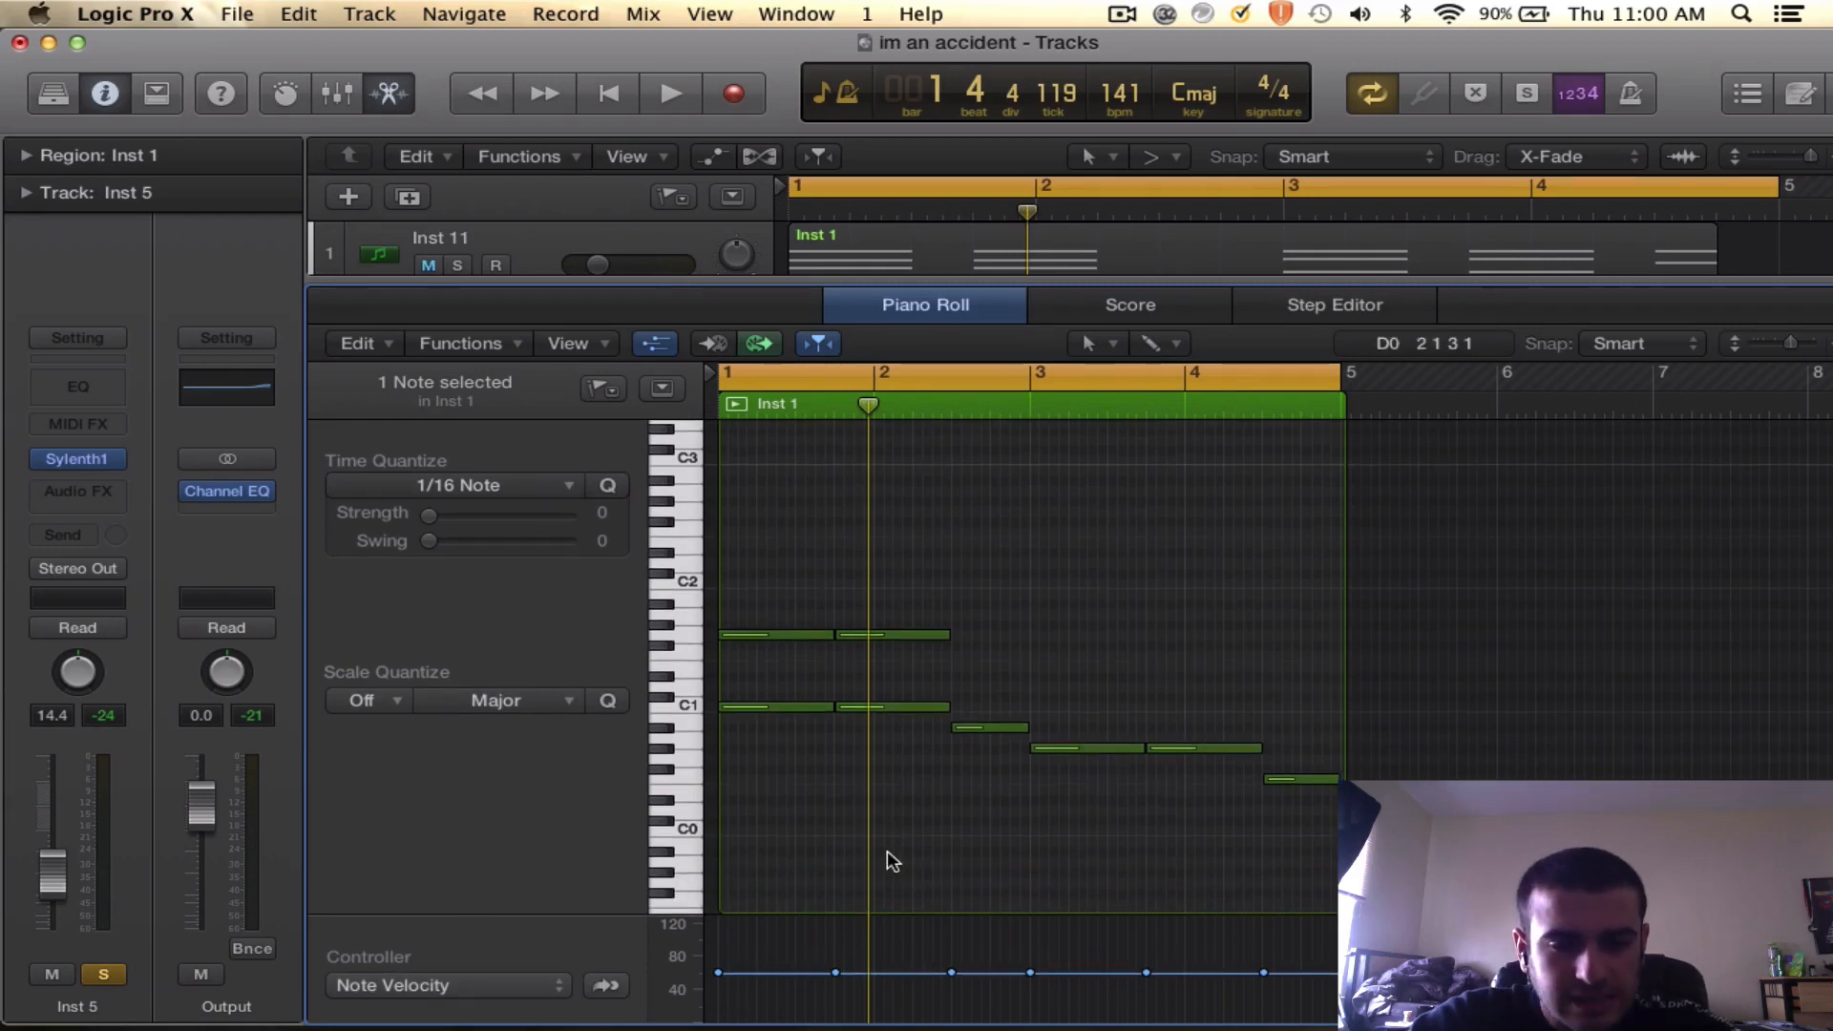
{"action": "scroll", "coordinate": [892, 861], "scroll_direction": "up", "scroll_amount": 1}
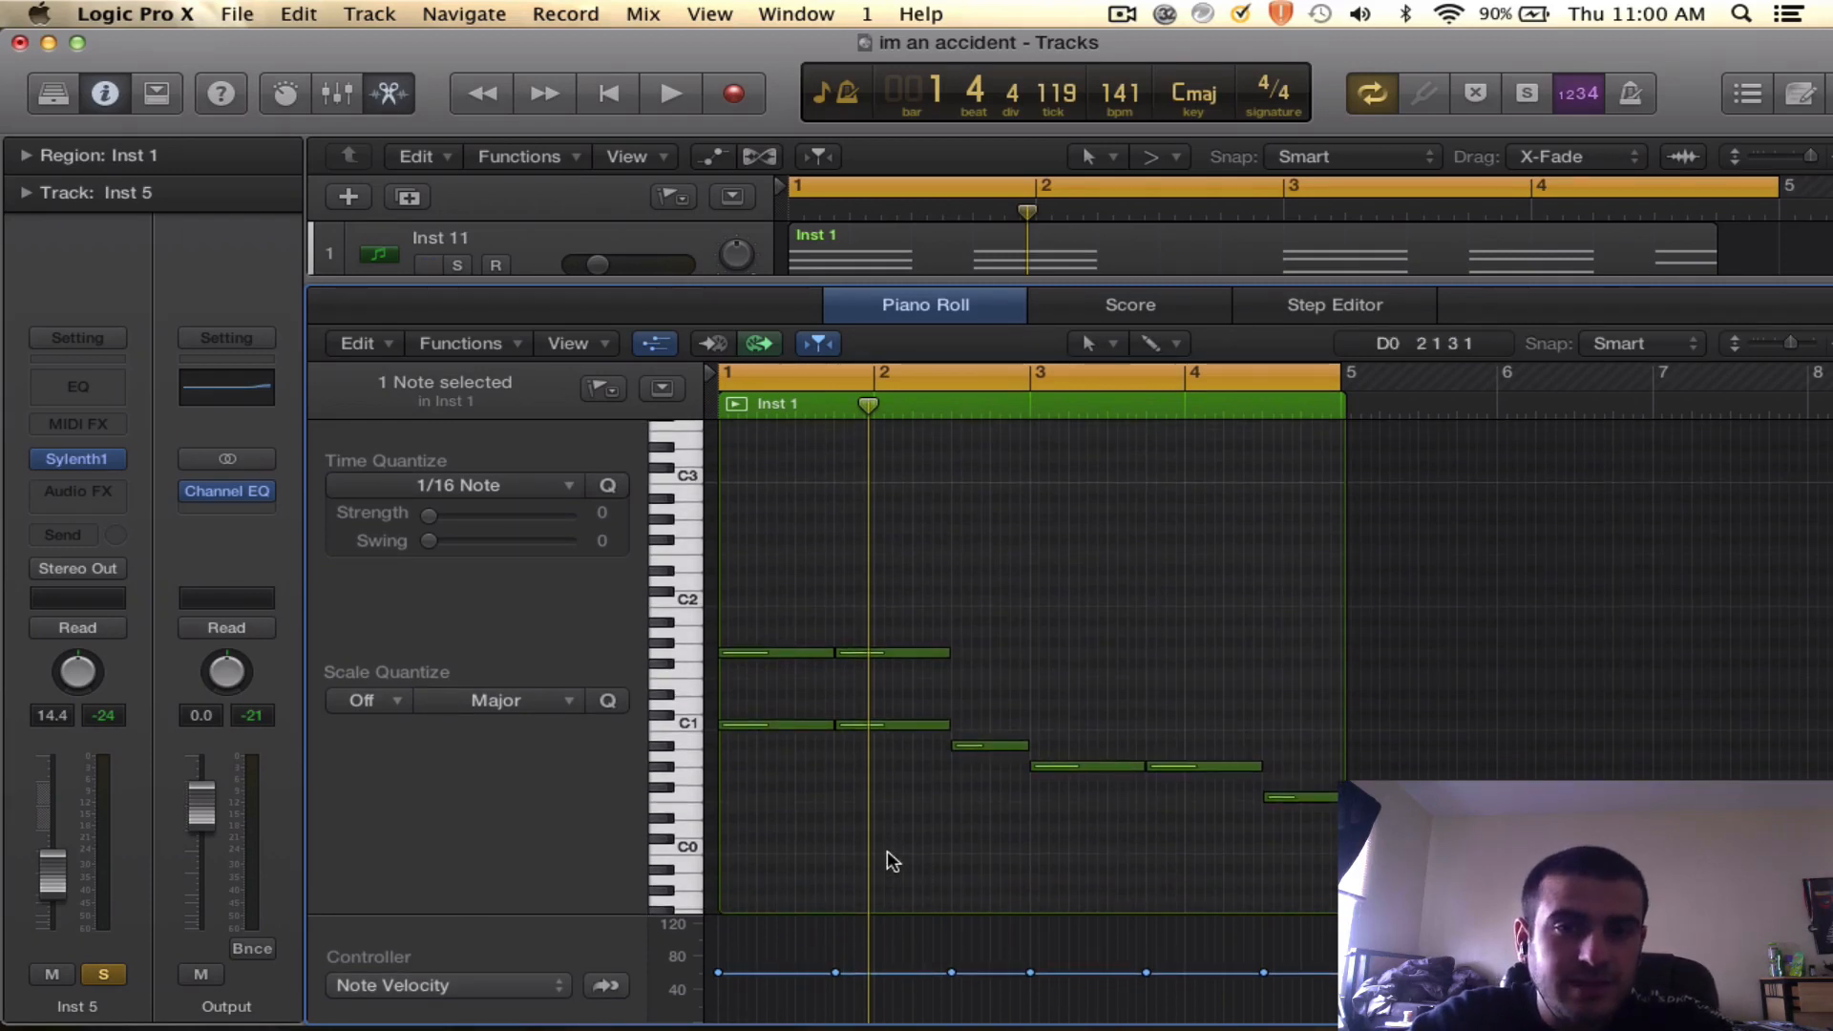
{"action": "scroll", "coordinate": [914, 761], "scroll_direction": "up", "scroll_amount": 2}
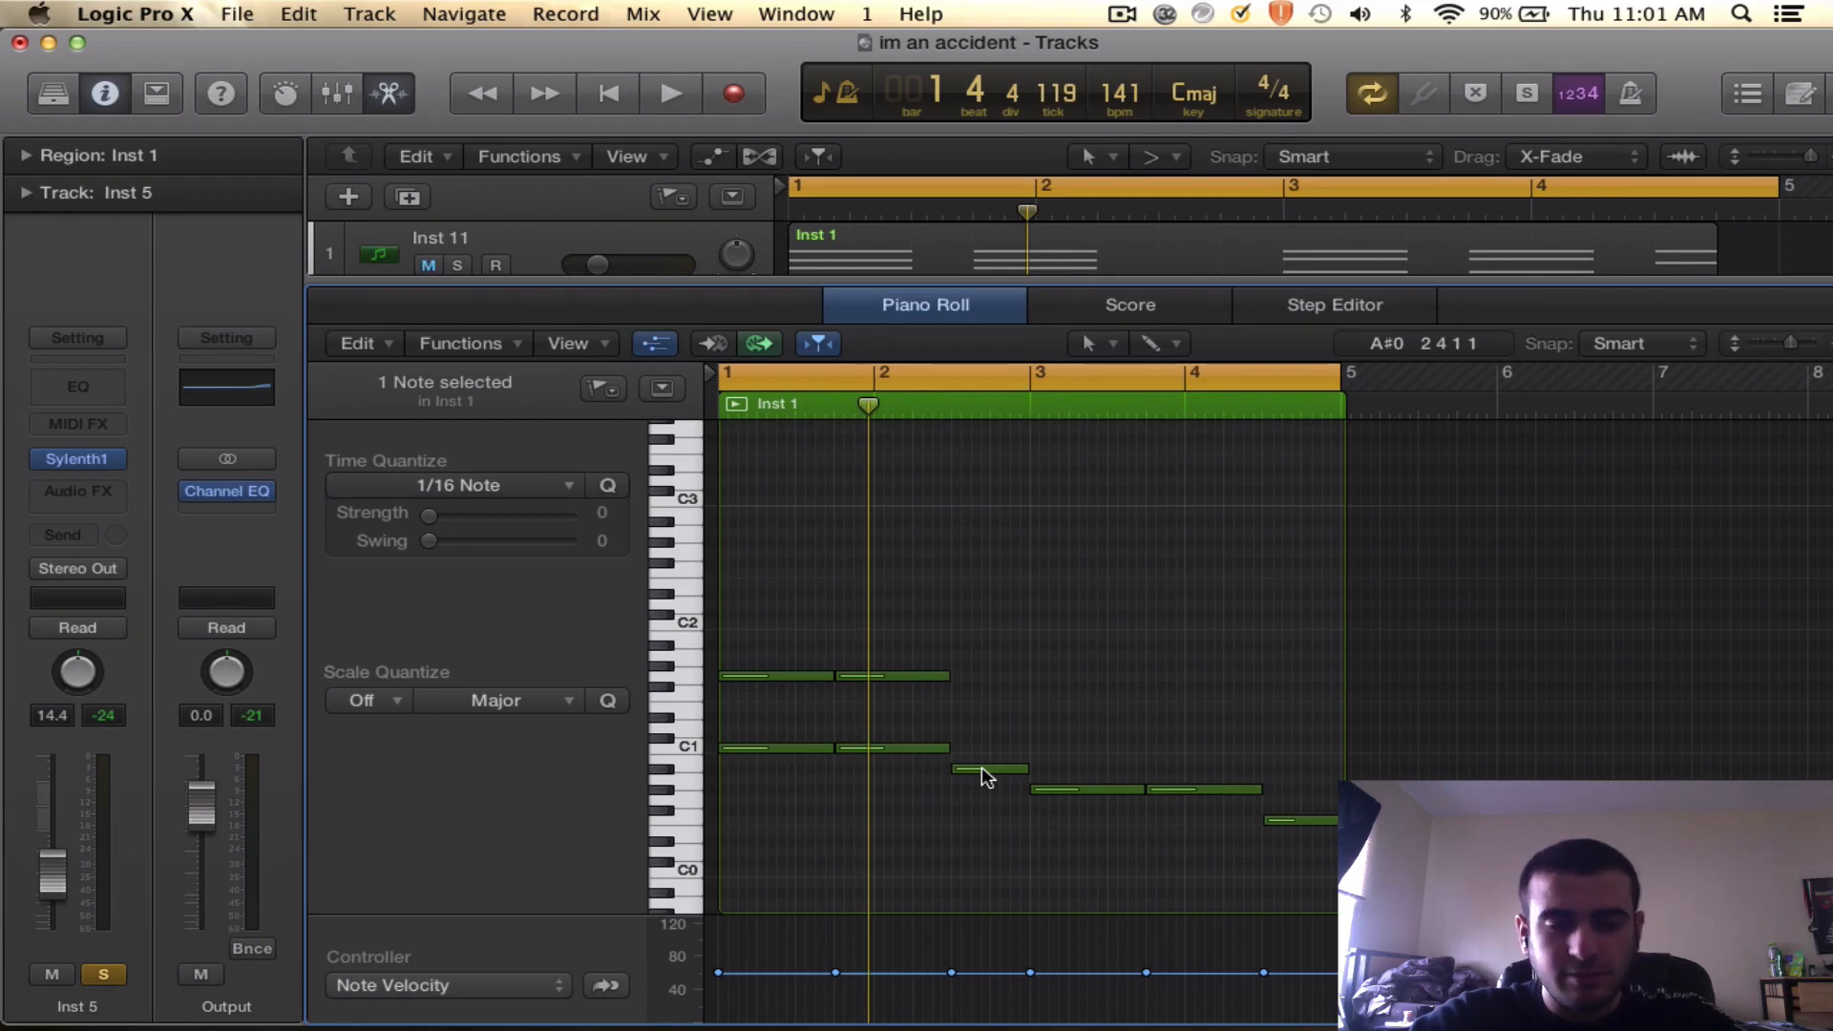
- Try copying the A#0 note at bar 2 beat 3 one octave up to A#1
{"action": "left_click", "coordinate": [983, 775]}
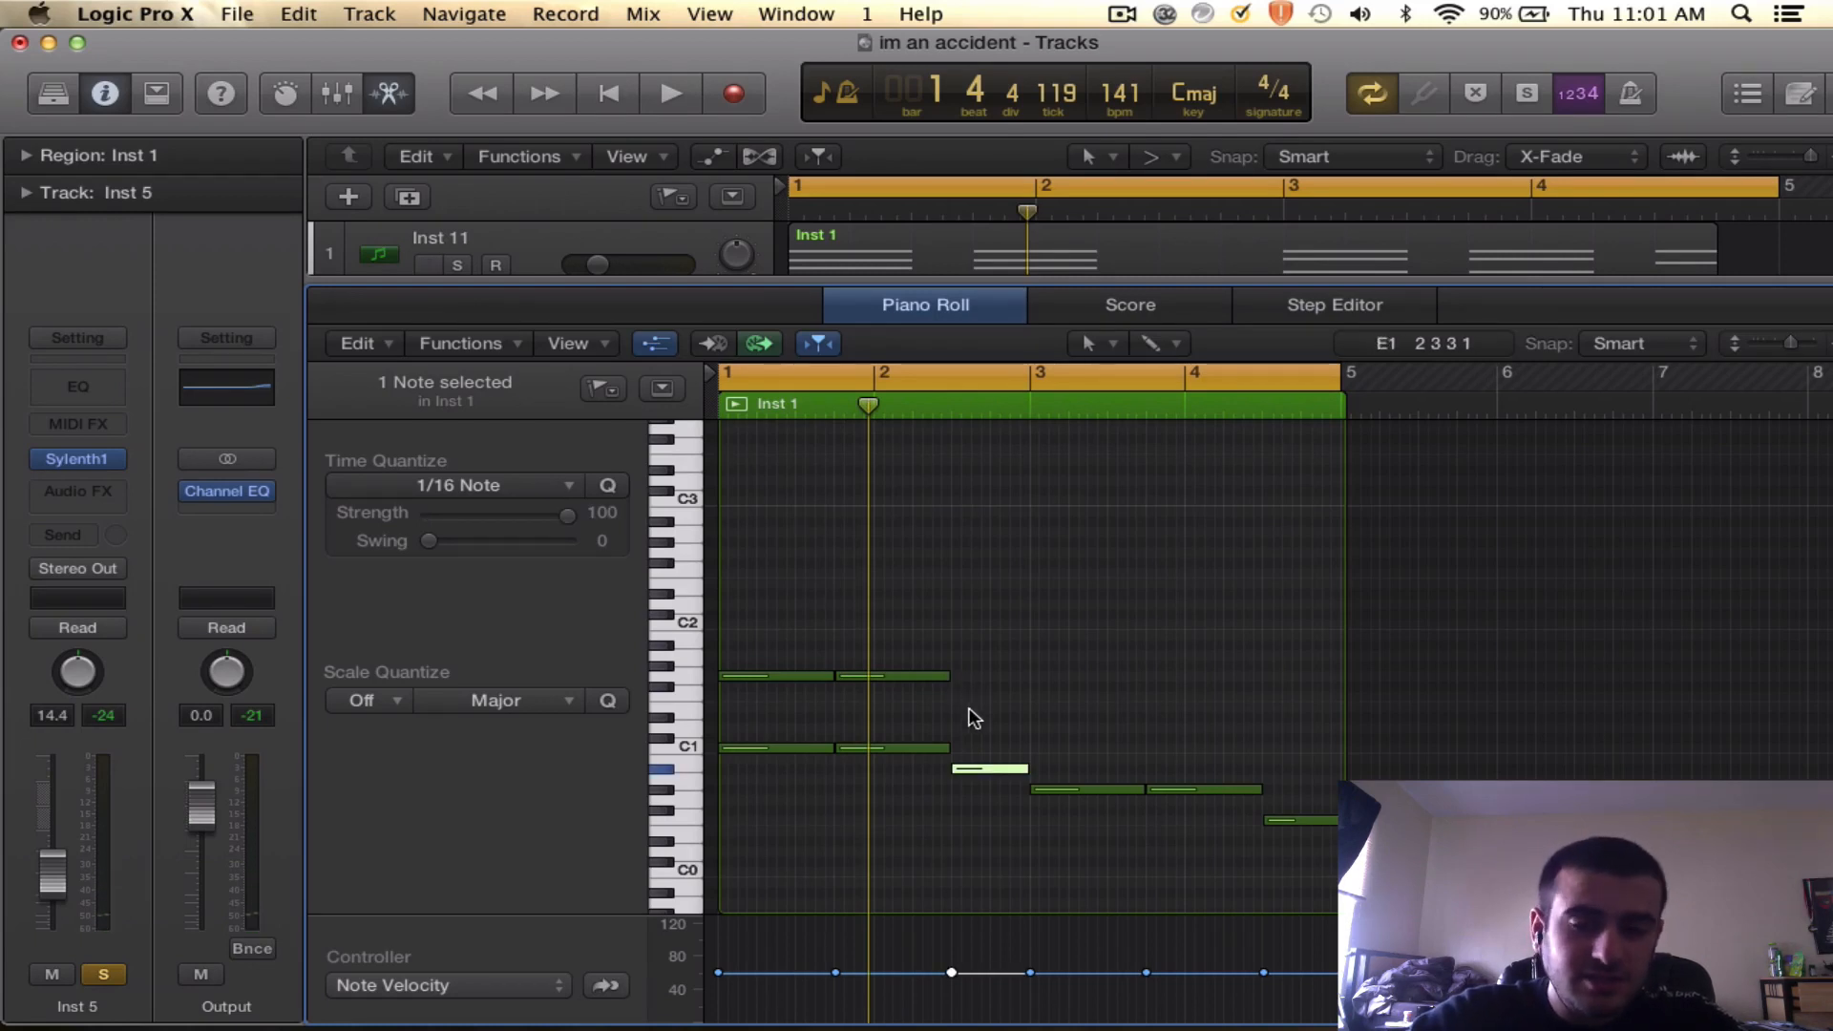
{"action": "left_click_drag", "start_coordinate": [970, 769], "coordinate": [979, 657]}
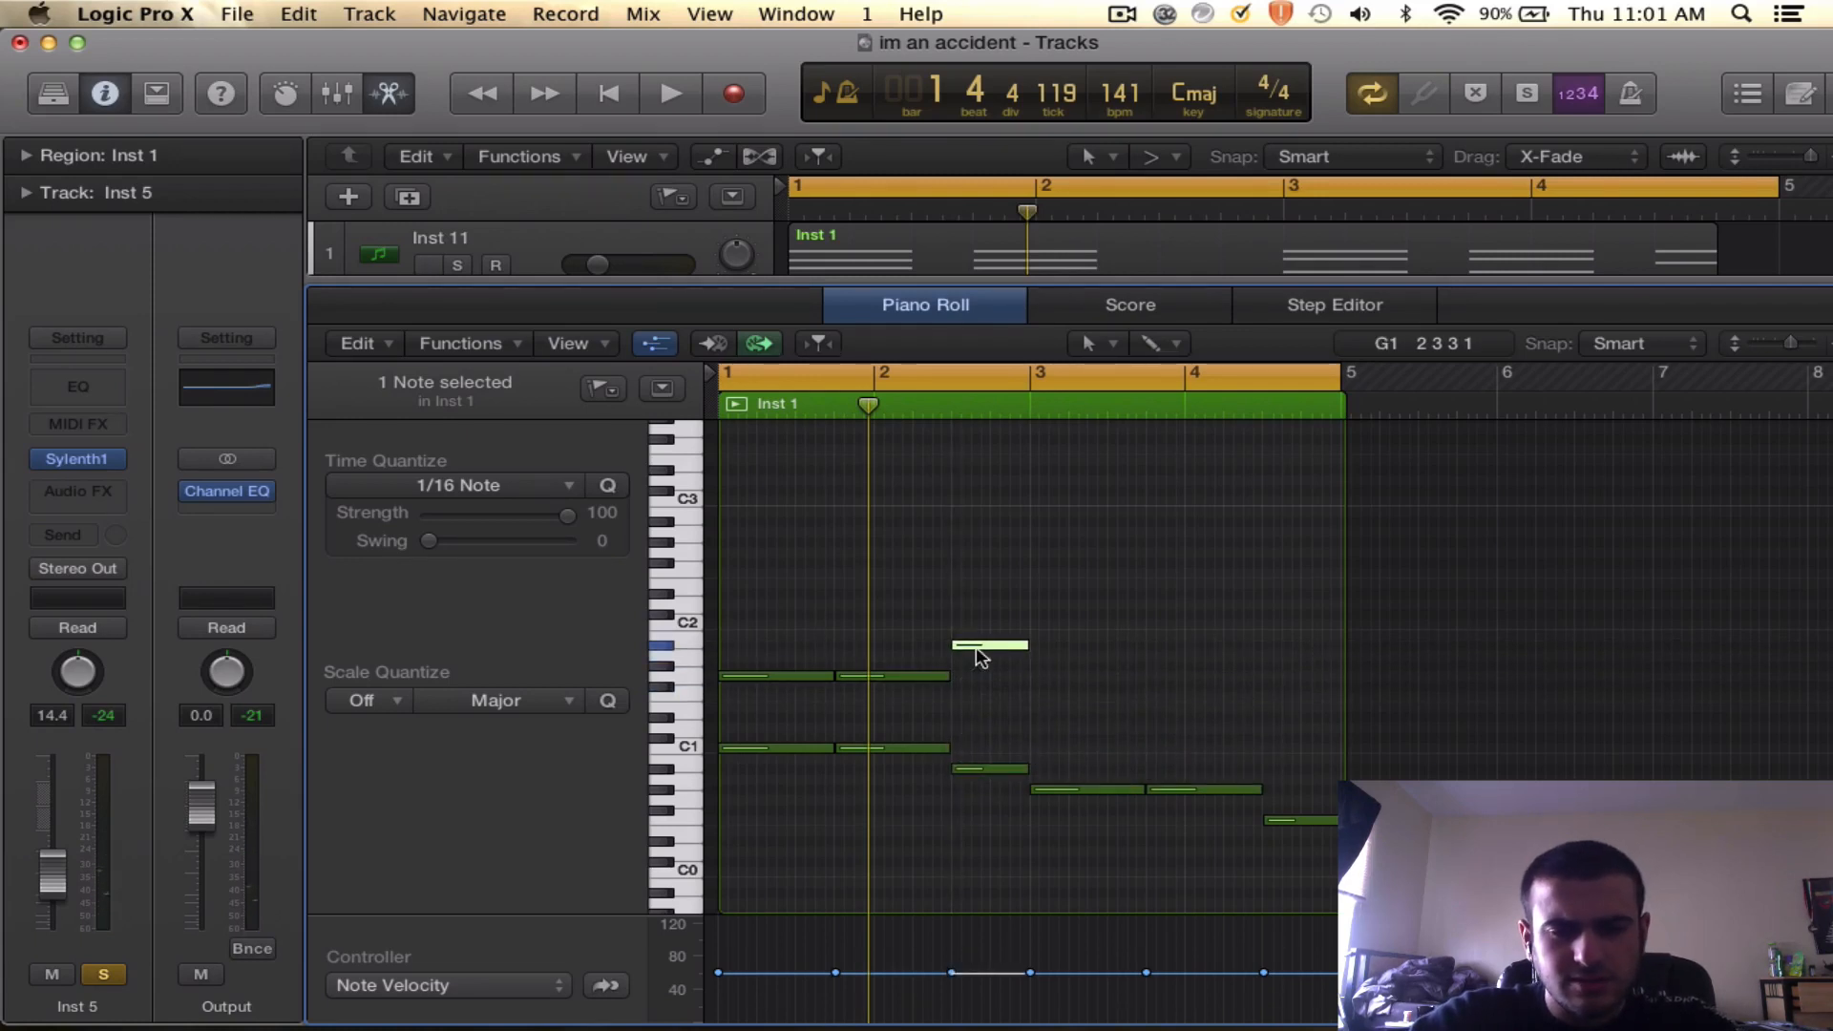
{"action": "left_click", "coordinate": [1001, 584]}
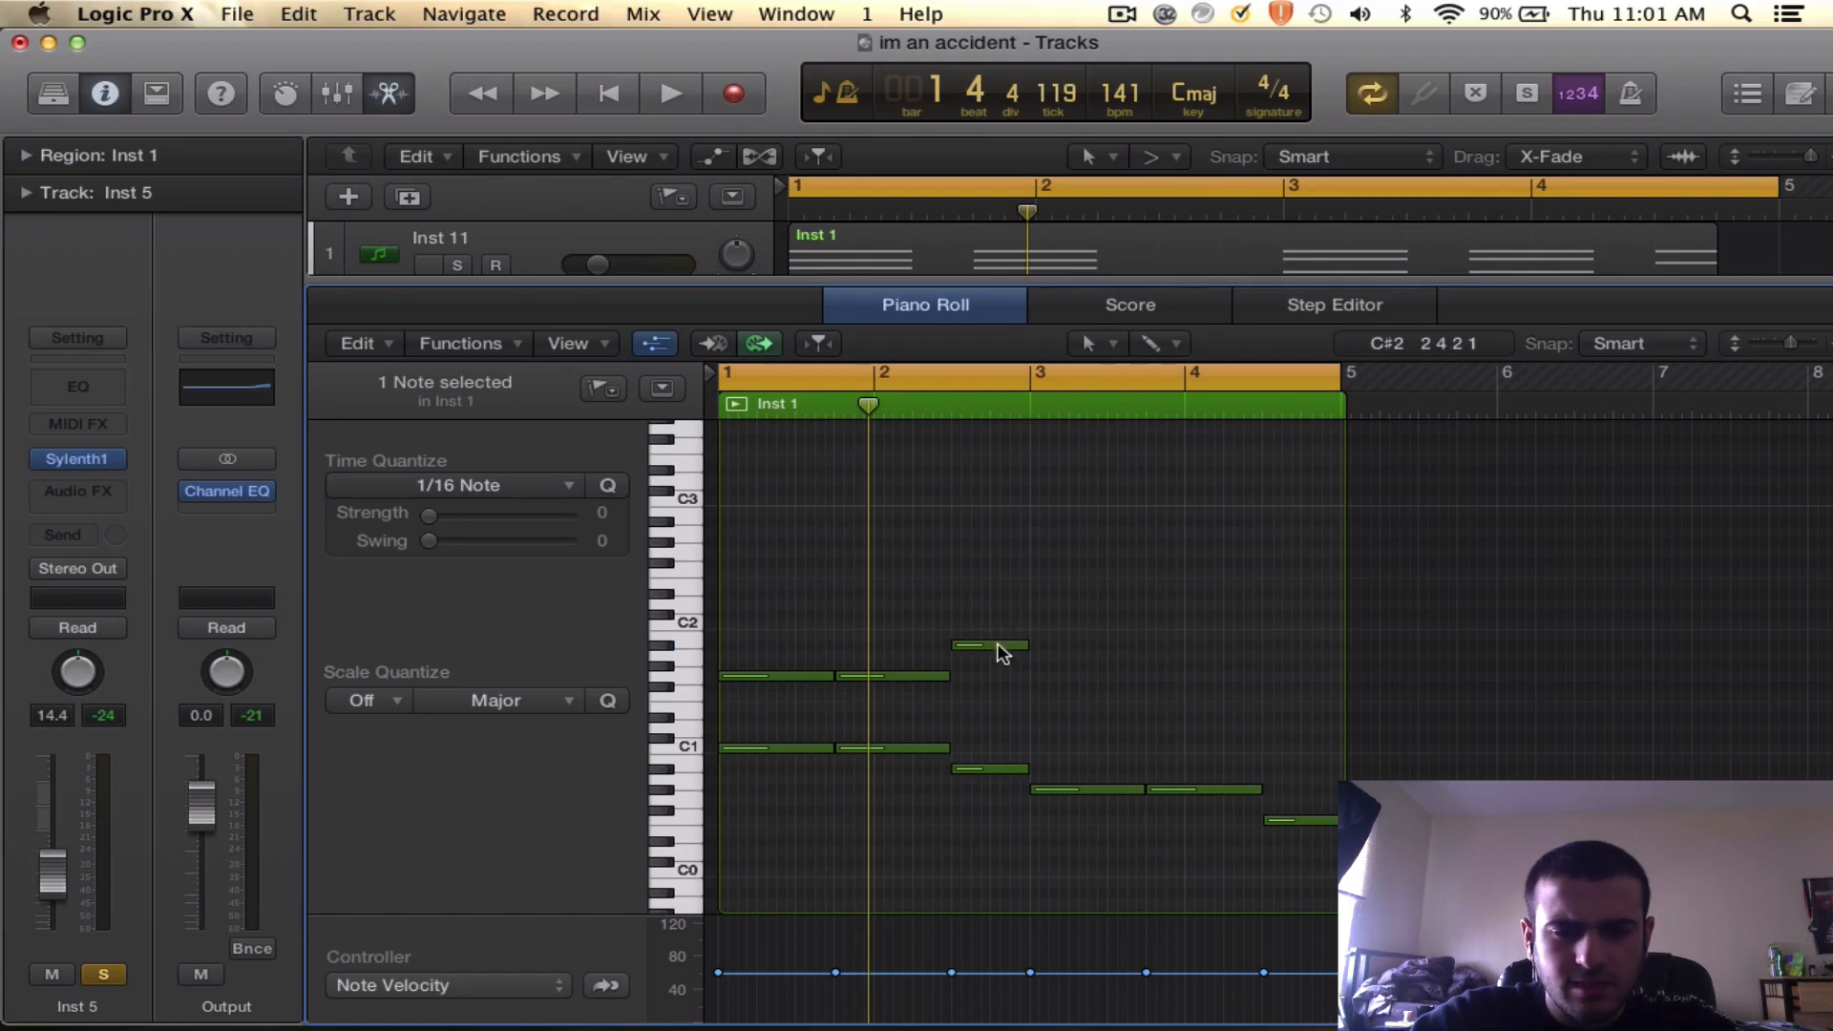
{"action": "left_click", "coordinate": [998, 646]}
{"action": "left_click", "coordinate": [1003, 700]}
- Examine the original chord notes in the Inst 11 region for reference, and reopen the Inst 5 region
{"action": "left_click_drag", "start_coordinate": [1098, 281], "coordinate": [1069, 465]}
{"action": "left_click", "coordinate": [1048, 249]}
{"action": "scroll", "coordinate": [915, 653], "scroll_direction": "down", "scroll_amount": 3}
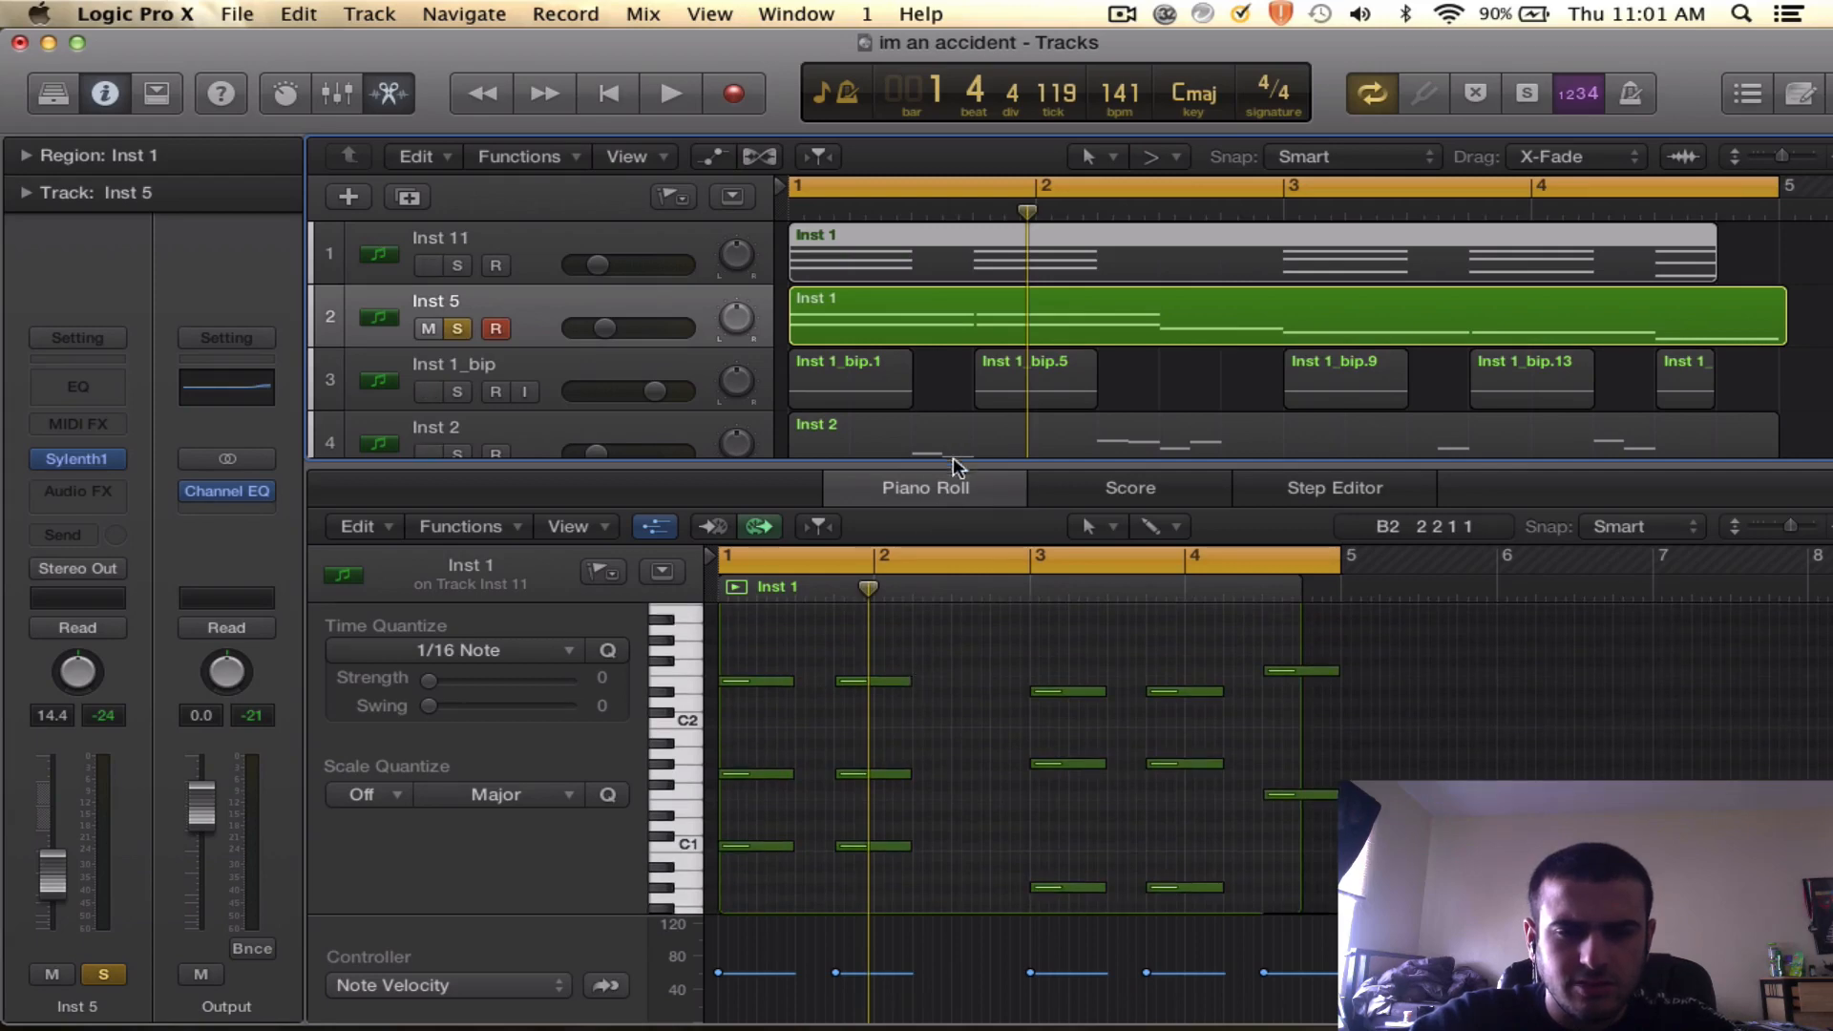
{"action": "left_click_drag", "start_coordinate": [953, 462], "coordinate": [955, 454]}
{"action": "left_click_drag", "start_coordinate": [976, 315], "coordinate": [975, 311]}
{"action": "scroll", "coordinate": [989, 800], "scroll_direction": "up", "scroll_amount": 2}
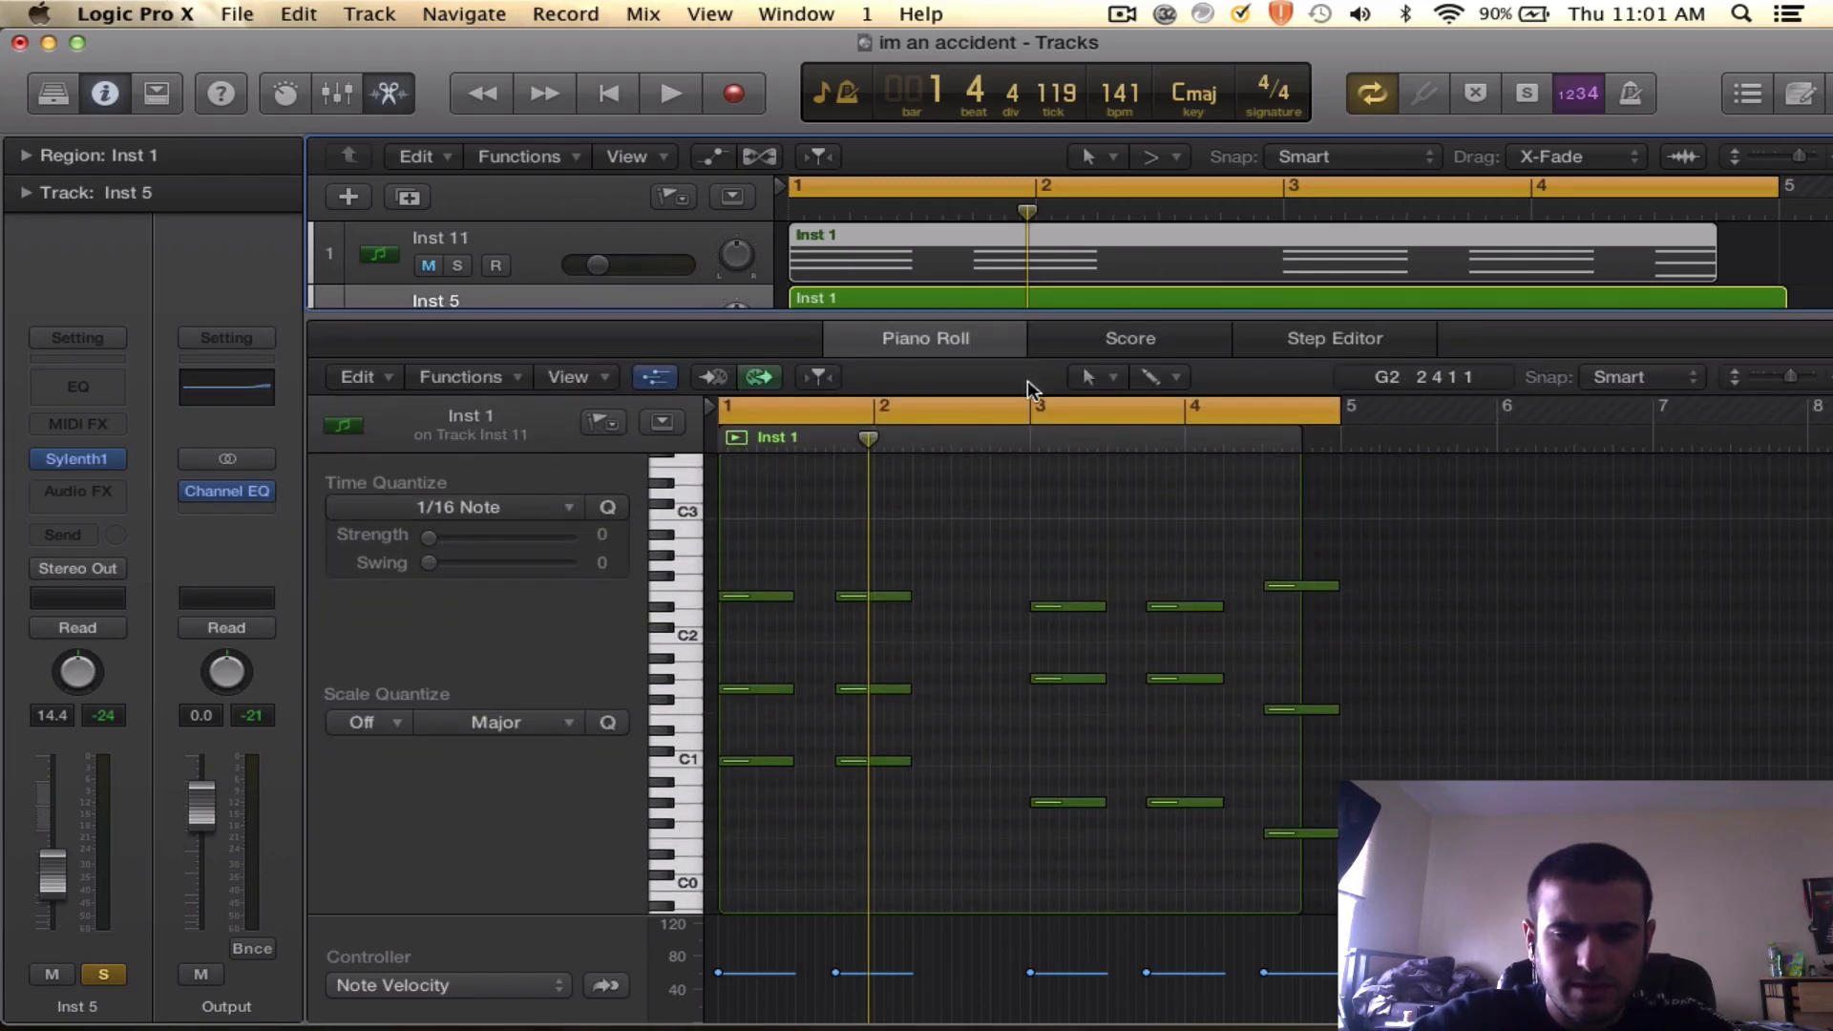
{"action": "left_click_drag", "start_coordinate": [1032, 313], "coordinate": [1076, 344]}
{"action": "left_click", "coordinate": [1034, 295]}
- Add two three-beat G#1 notes above the G#0 notes in bars 3 and 4, and play them back
{"action": "scroll", "coordinate": [1076, 696], "scroll_direction": "up", "scroll_amount": 2}
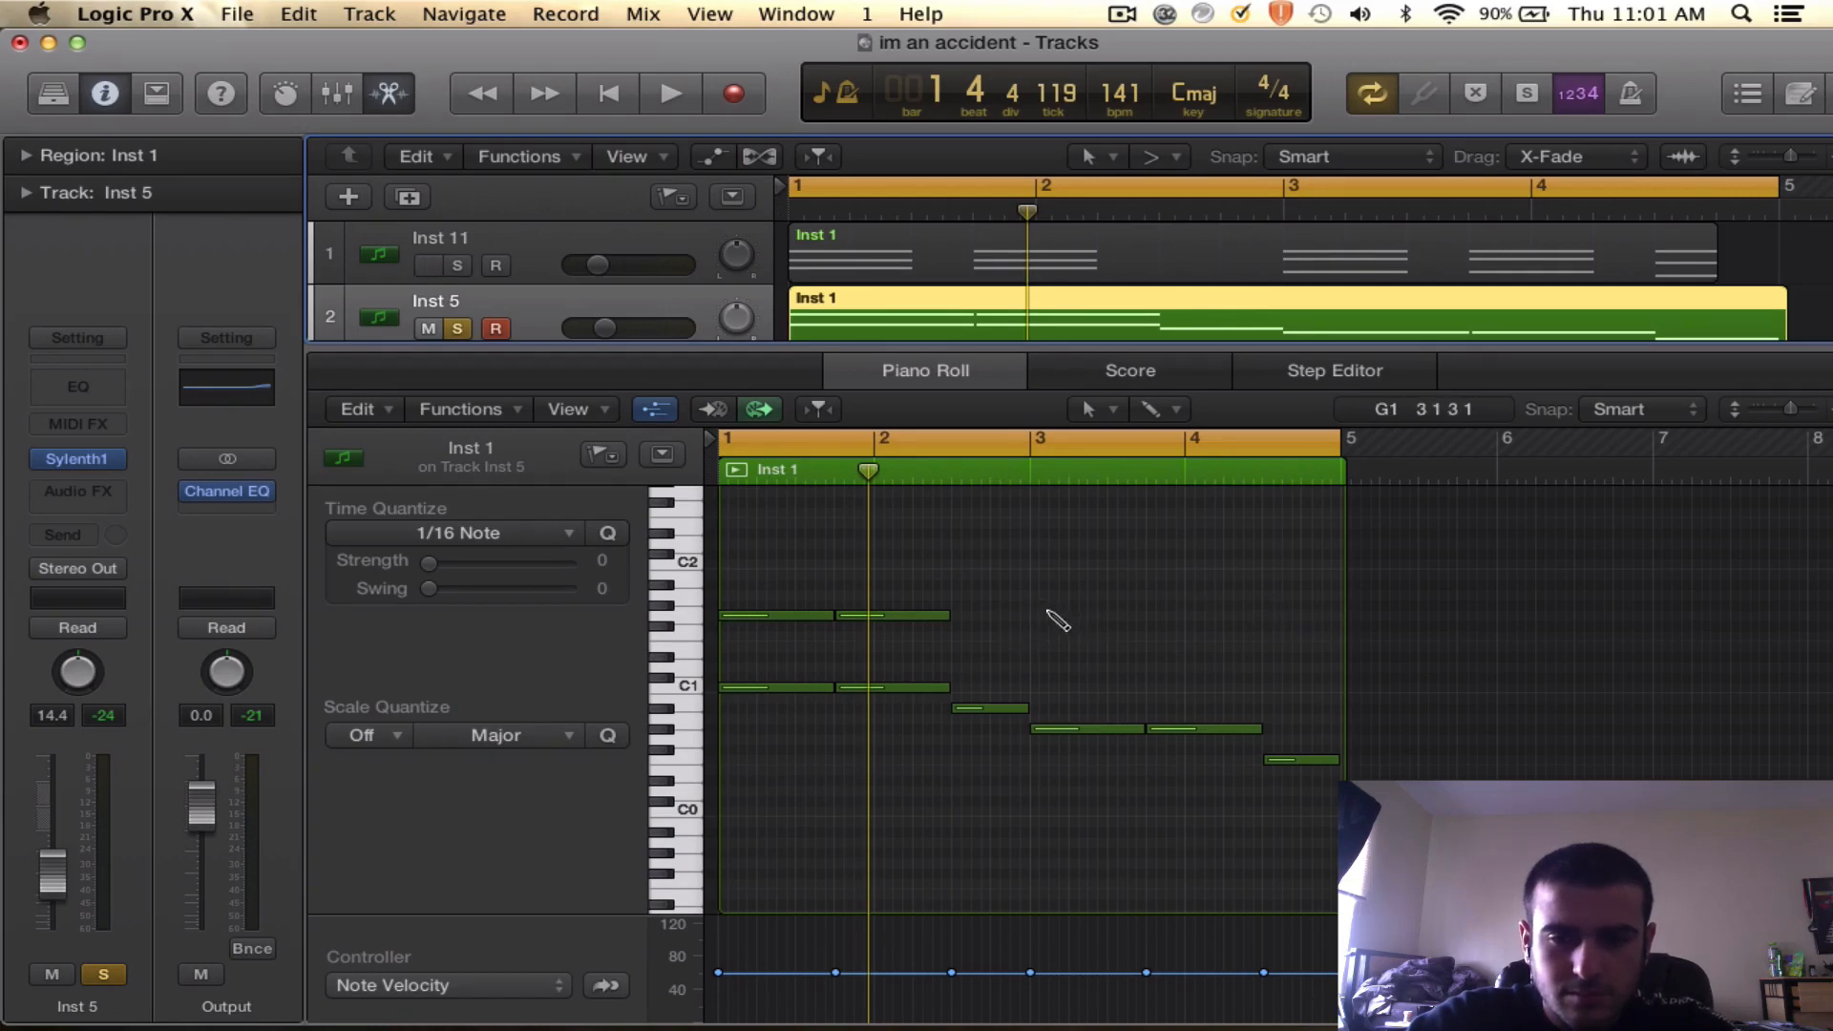
{"action": "left_click", "coordinate": [1036, 605]}
{"action": "left_click_drag", "start_coordinate": [1038, 605], "coordinate": [1121, 592]}
{"action": "left_click", "coordinate": [1150, 605]}
{"action": "key", "text": "space"}
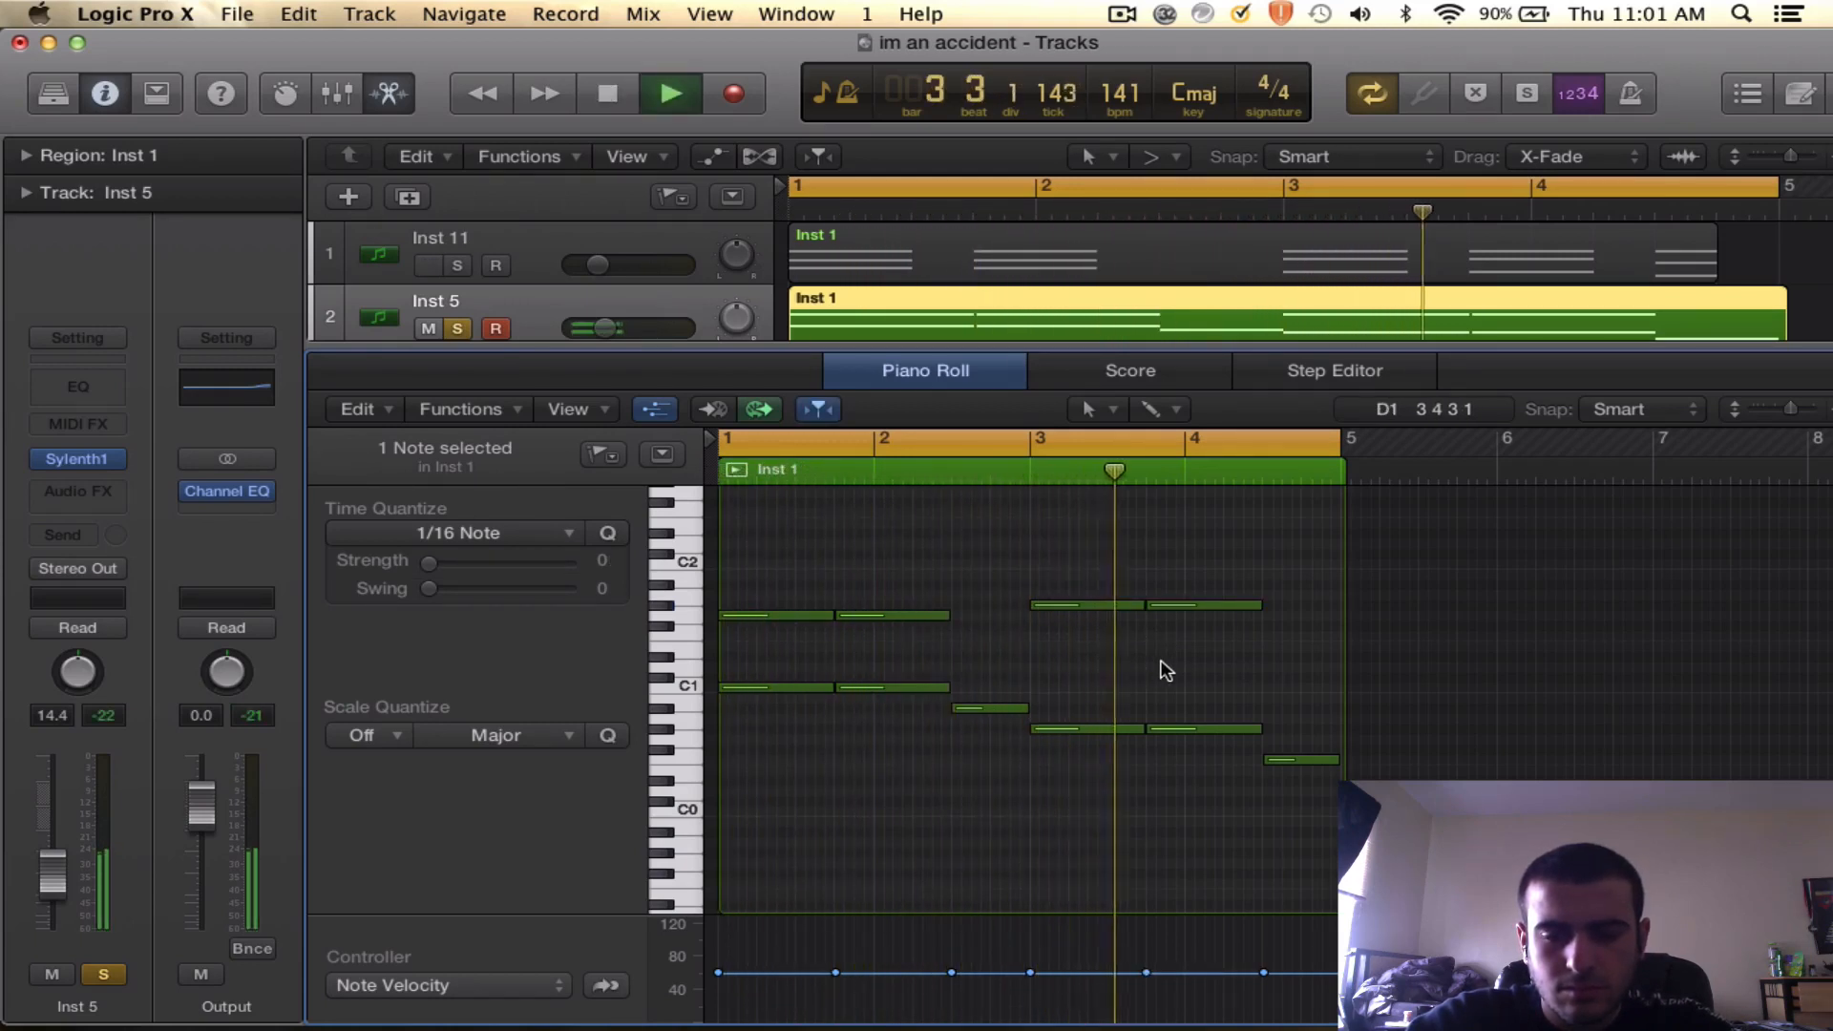
{"action": "key", "text": "space"}
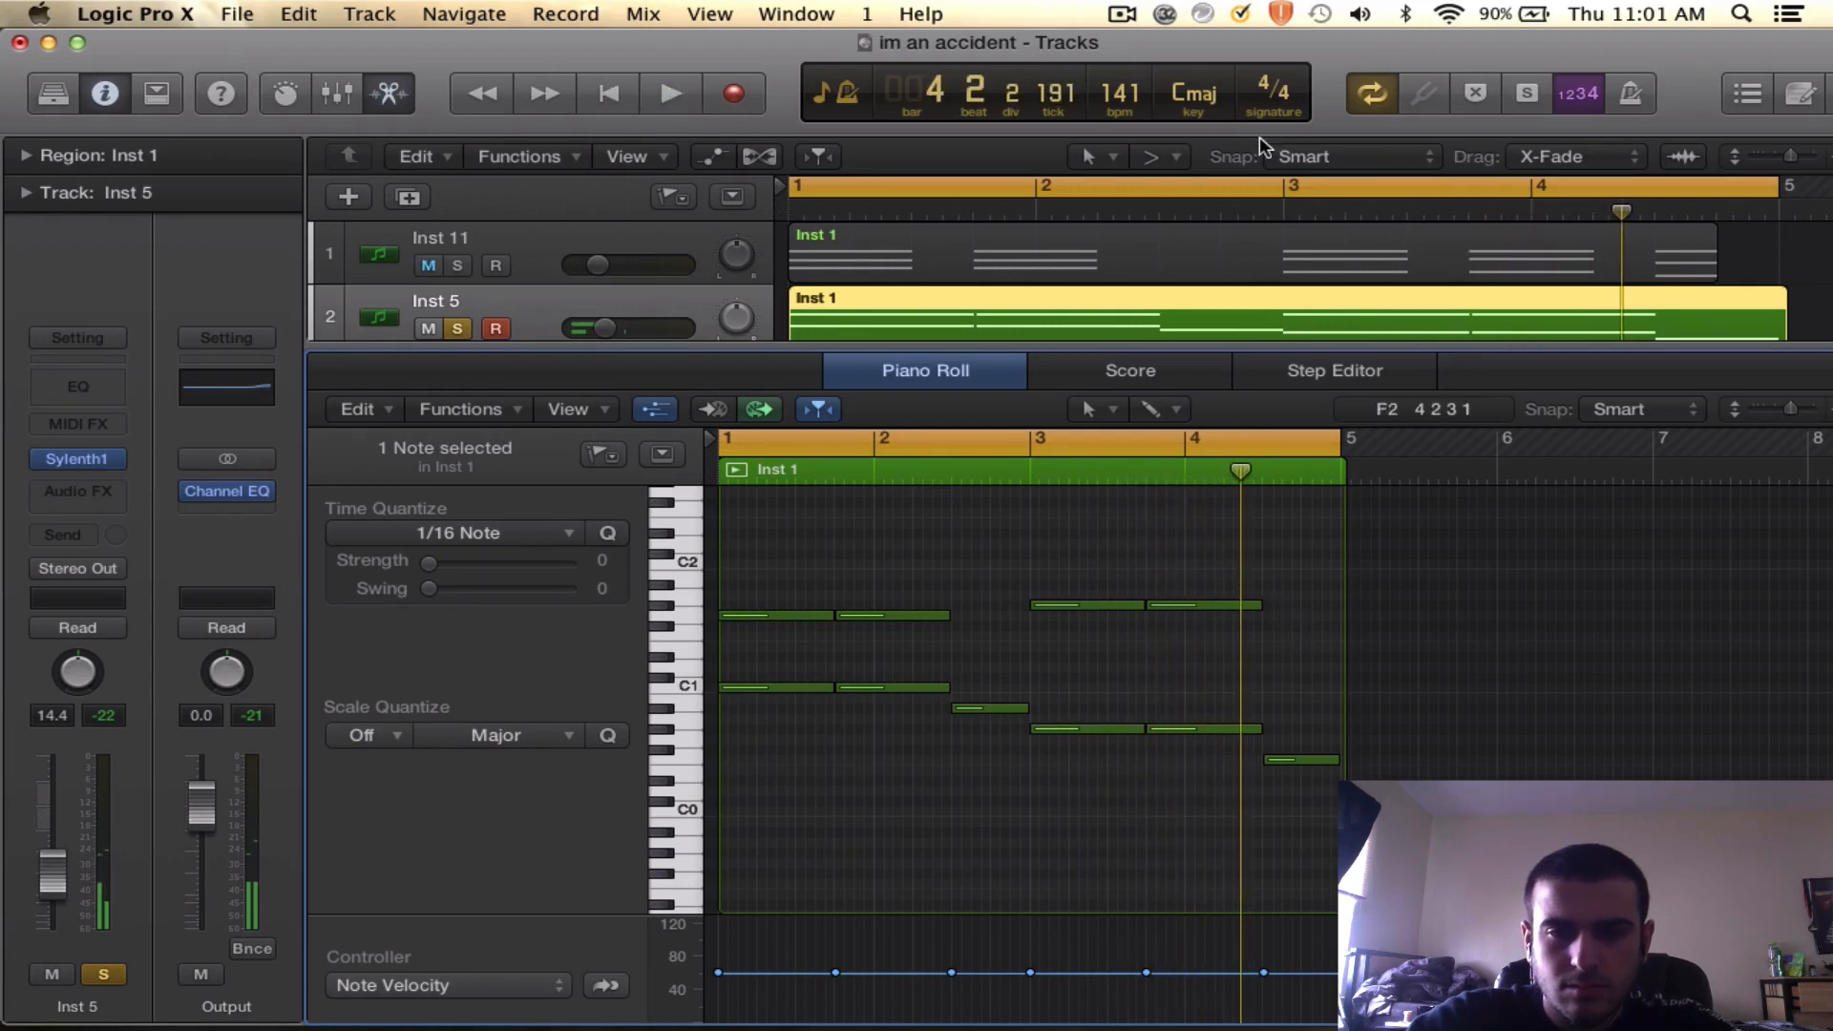
- Check Inst 11's top chord notes and add matching three-beat E2 notes above the two G1 notes in Inst 5
{"action": "left_click", "coordinate": [1304, 245]}
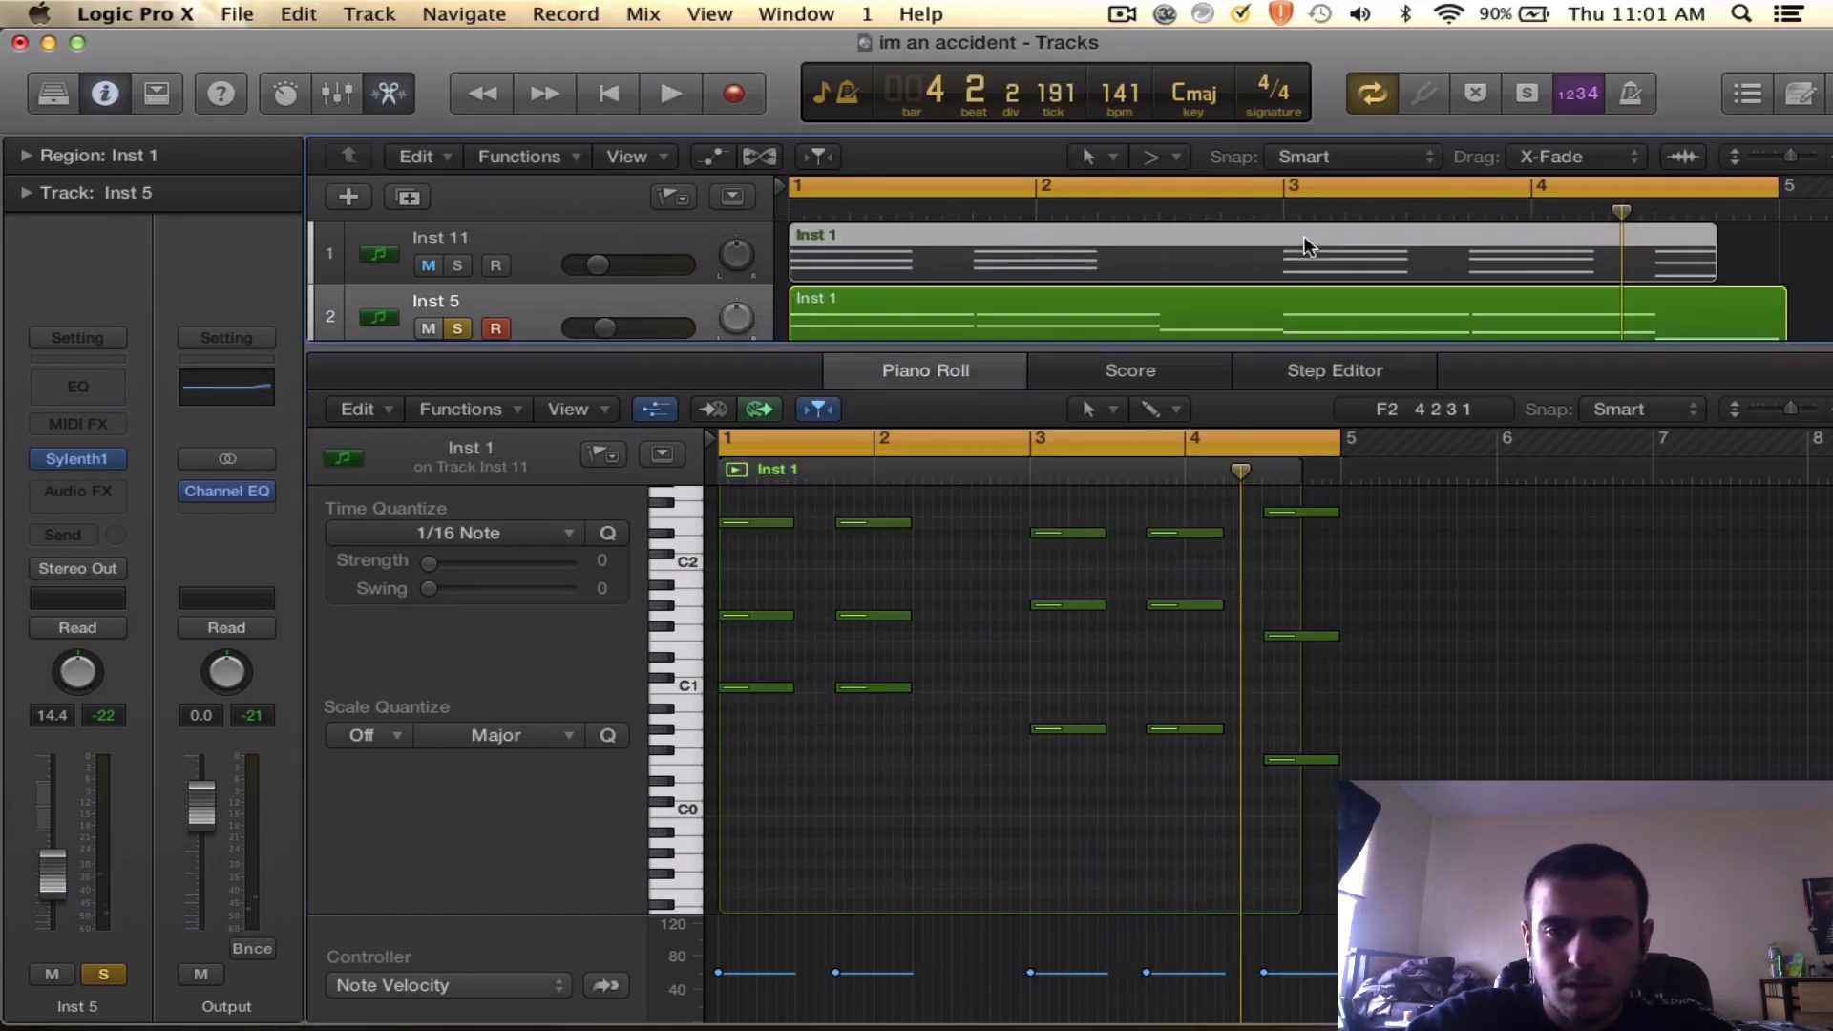
{"action": "left_click", "coordinate": [1340, 309]}
{"action": "scroll", "coordinate": [859, 682], "scroll_direction": "up", "scroll_amount": 2}
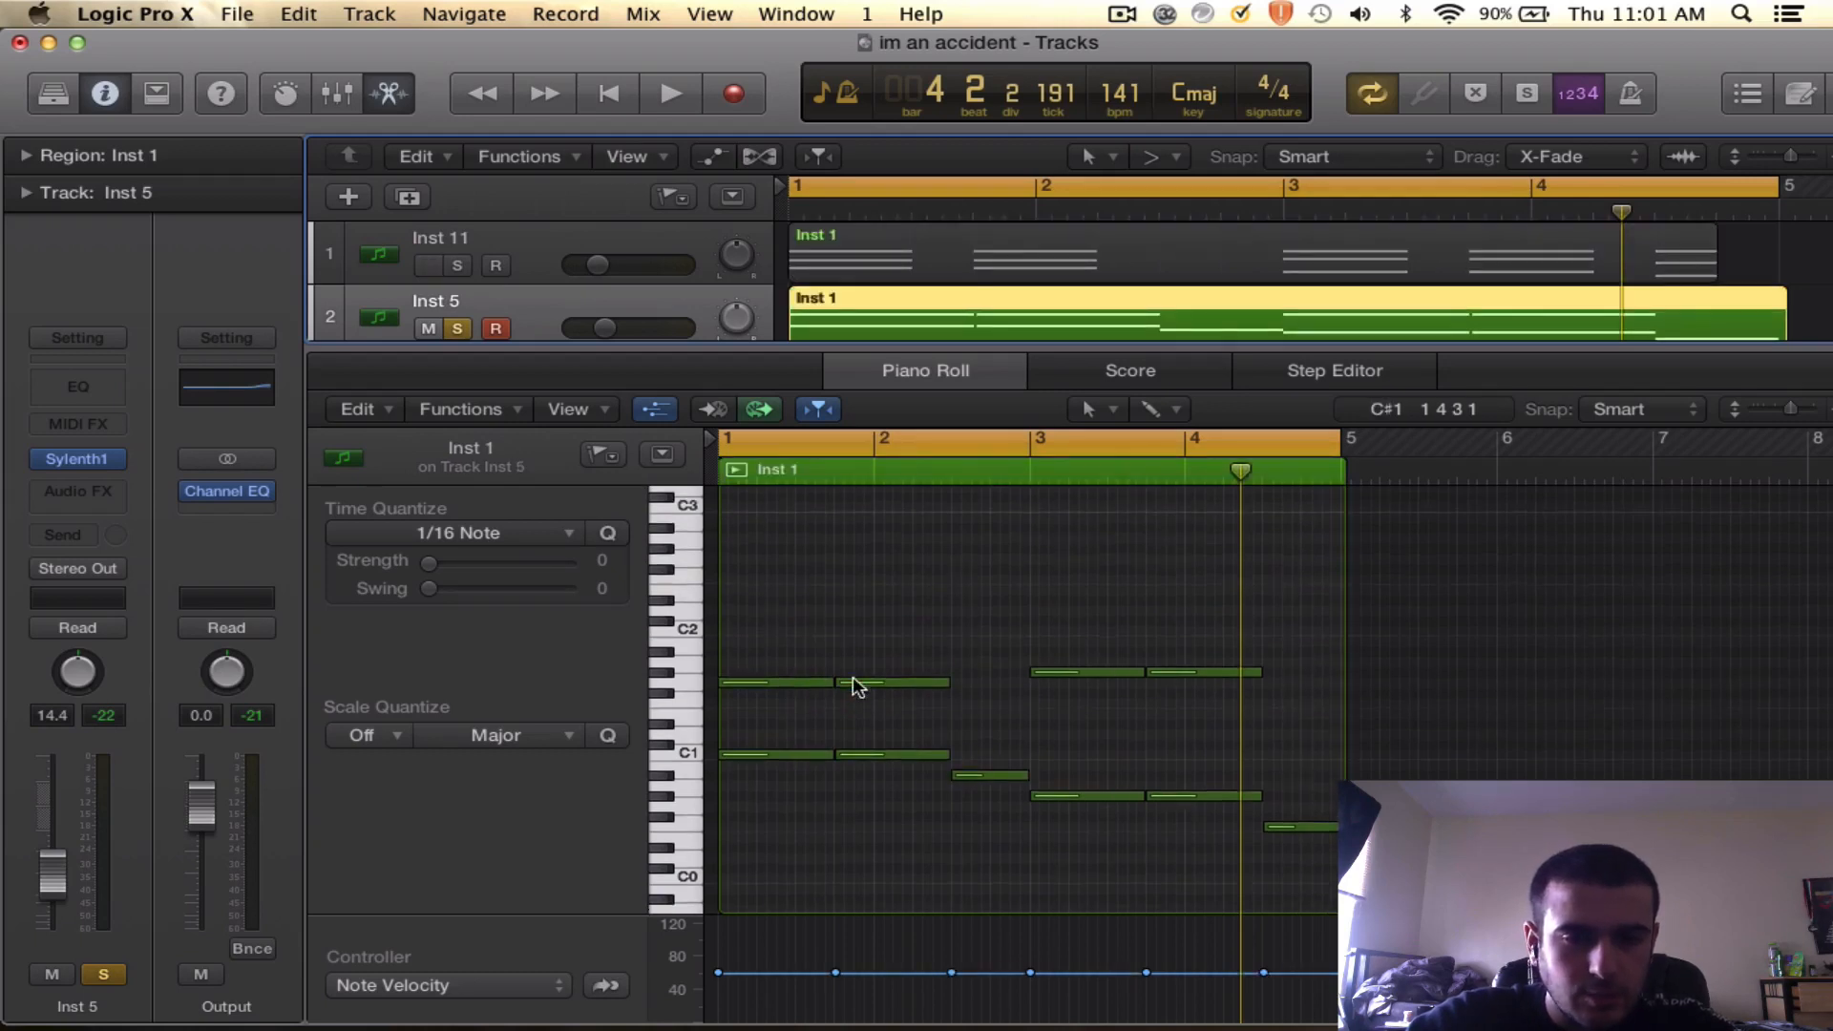
{"action": "left_click", "coordinate": [730, 592]}
{"action": "left_click_drag", "start_coordinate": [835, 591], "coordinate": [845, 599]}
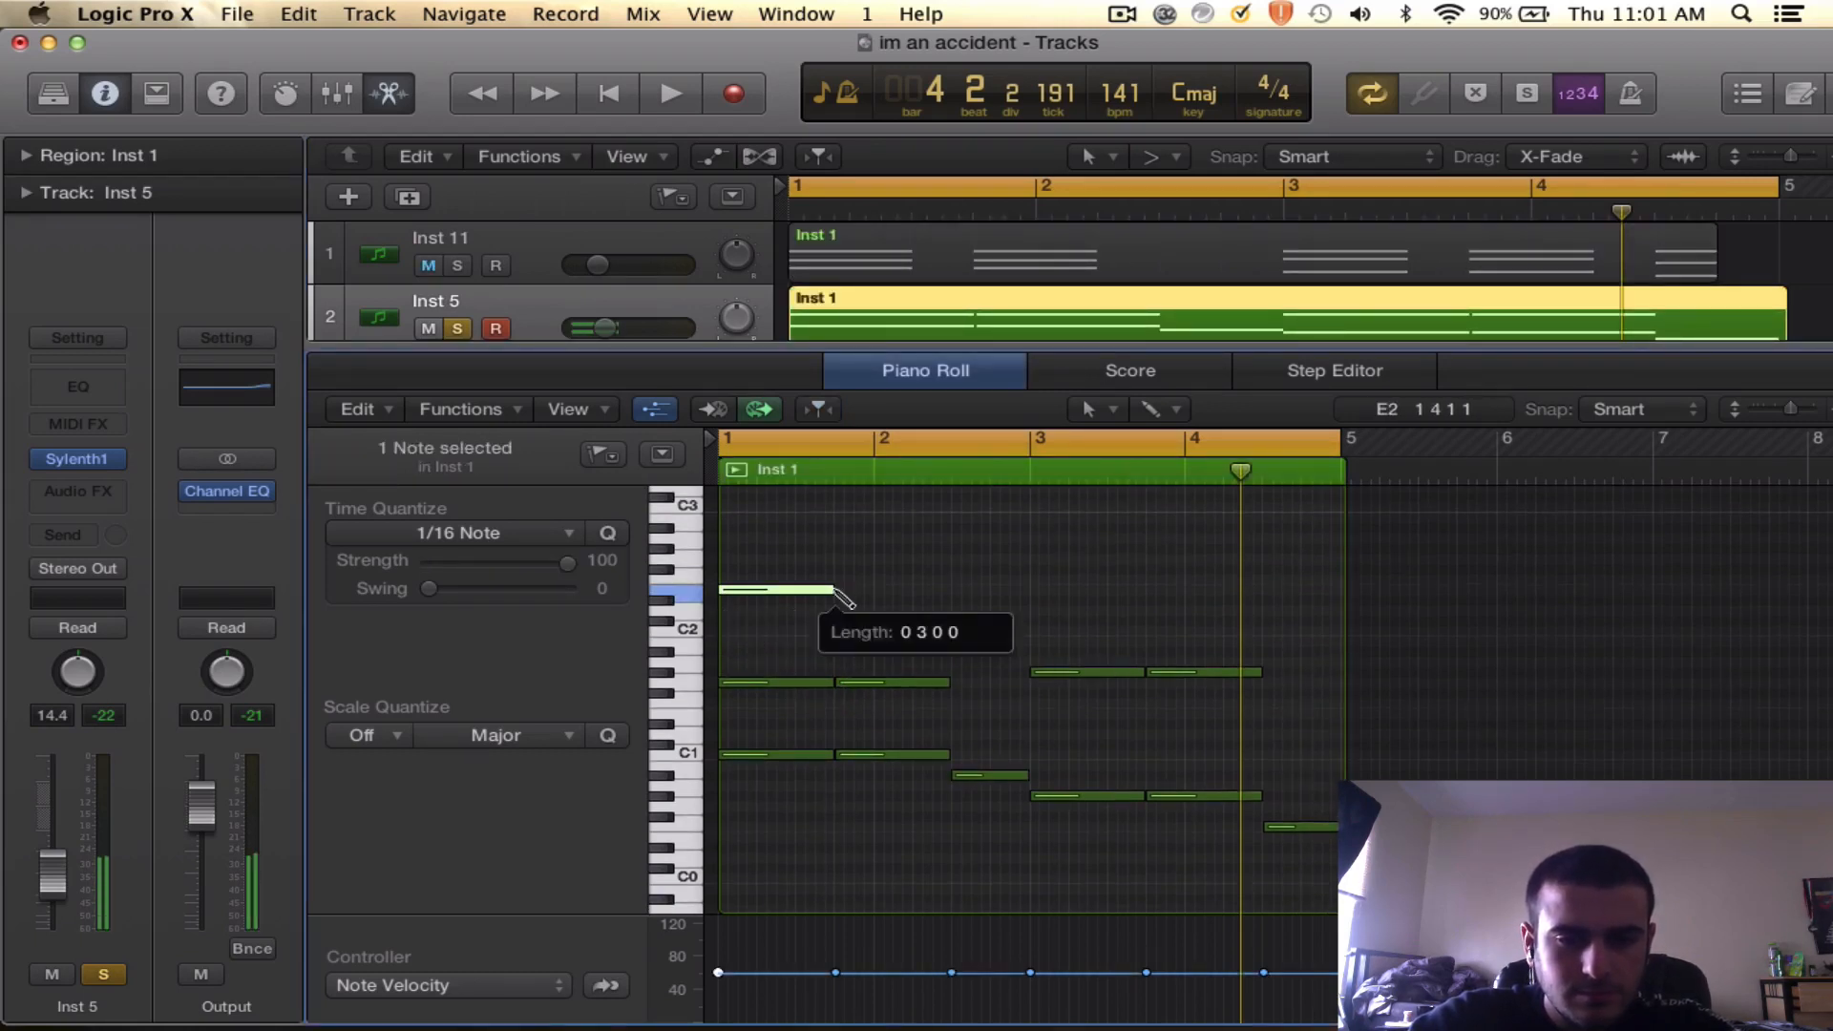
{"action": "key", "text": "space"}
{"action": "left_click", "coordinate": [840, 590]}
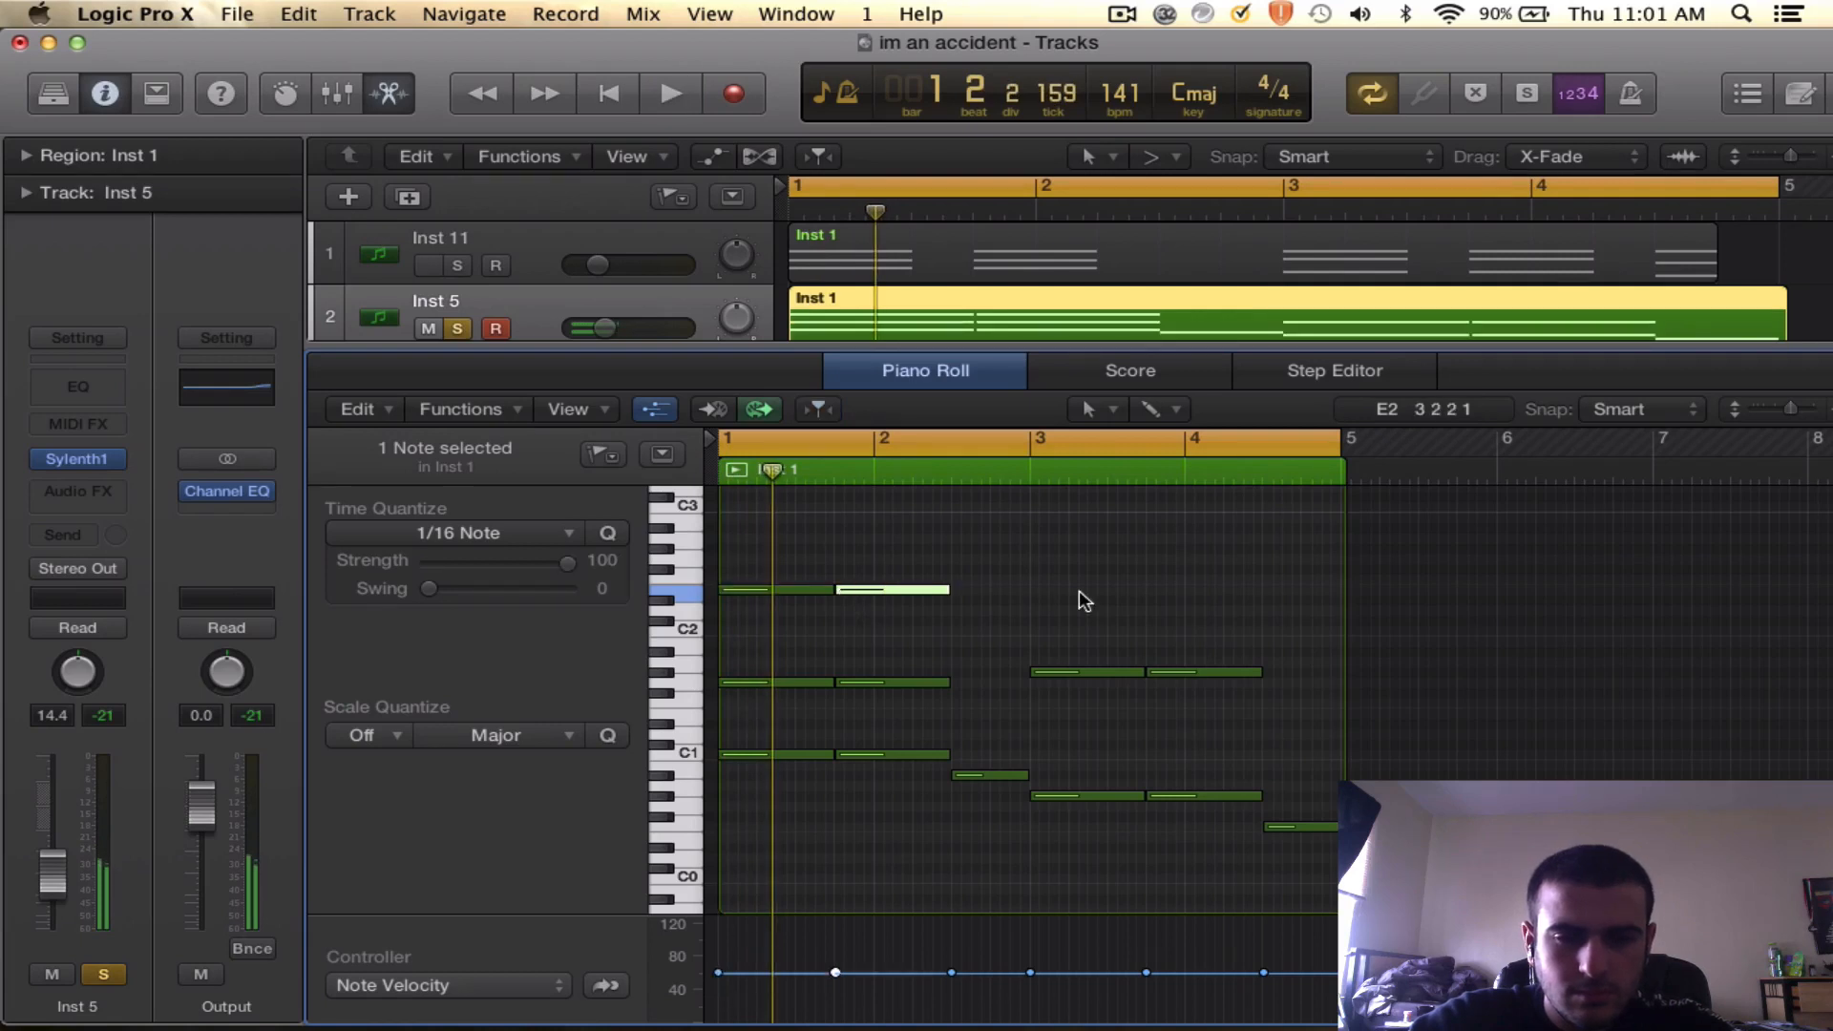
- Add three-beat D#2 notes above the two G#1 notes in bars 3 and 4, and play back the chords
{"action": "left_click", "coordinate": [1032, 600]}
{"action": "left_click", "coordinate": [1149, 600]}
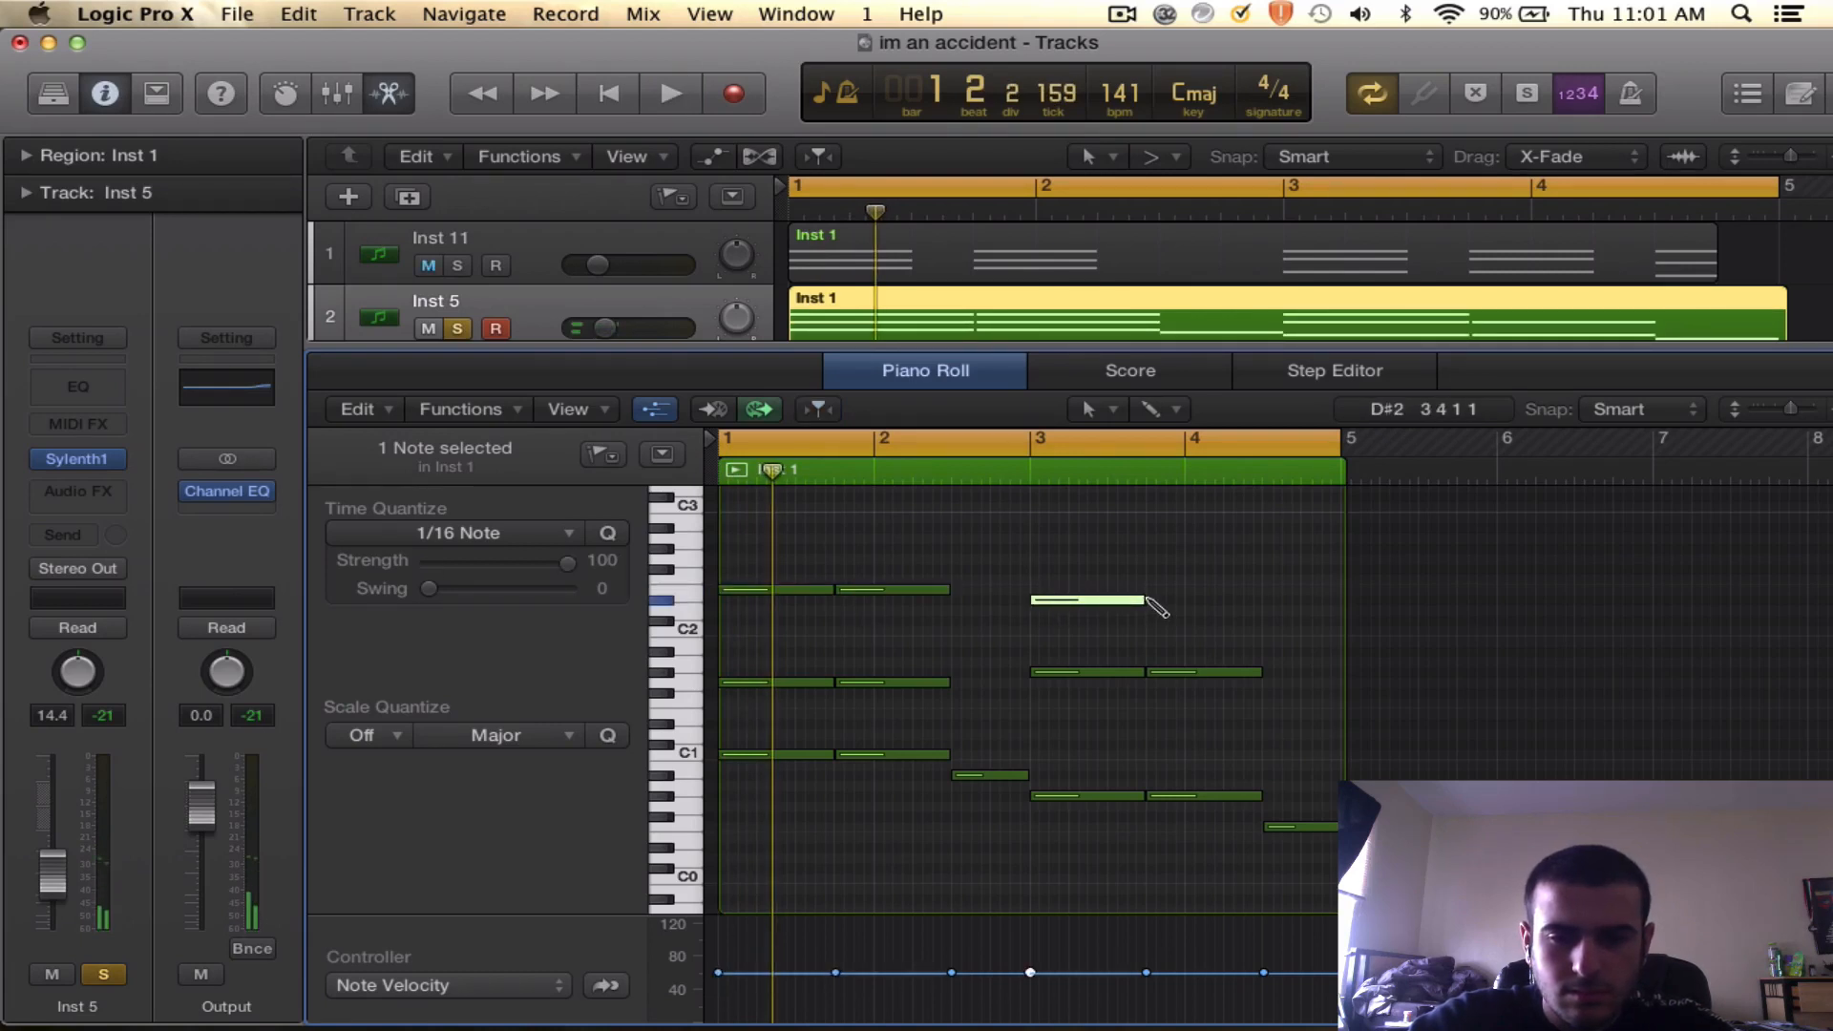
{"action": "key", "text": "space"}
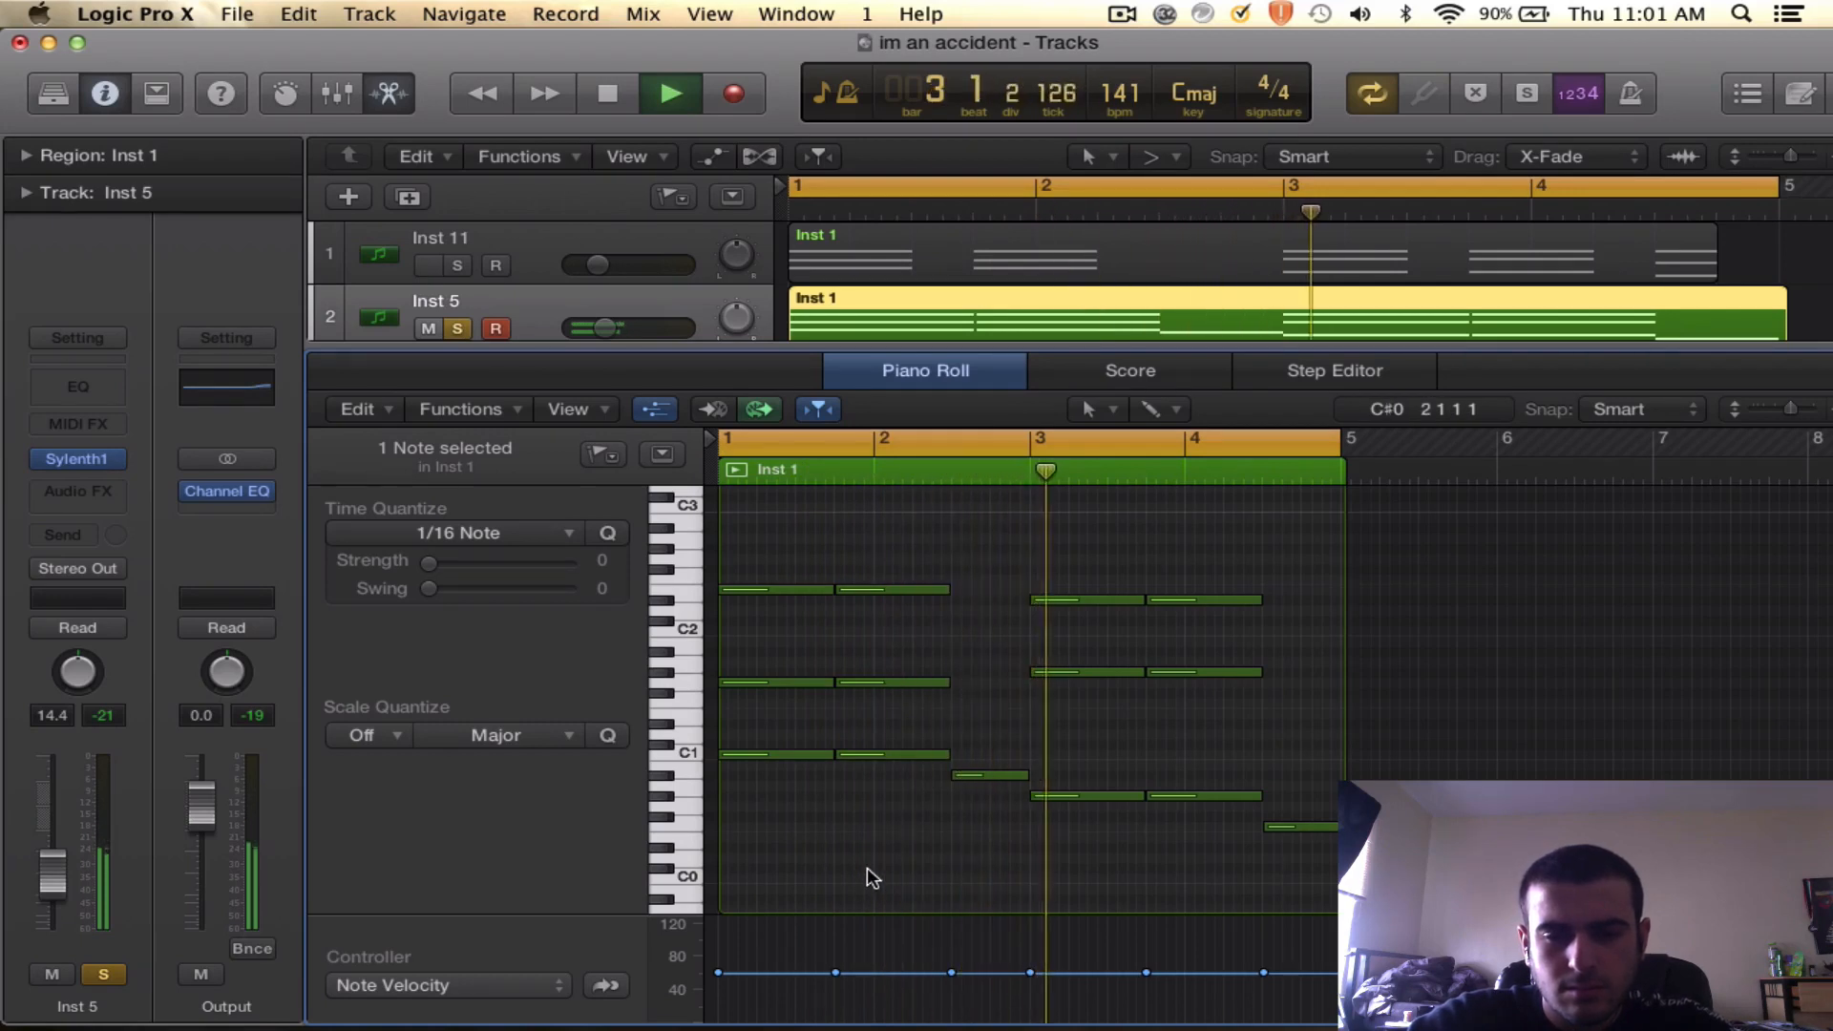
{"action": "scroll", "coordinate": [867, 873], "scroll_direction": "right", "scroll_amount": 2}
{"action": "key", "text": "space"}
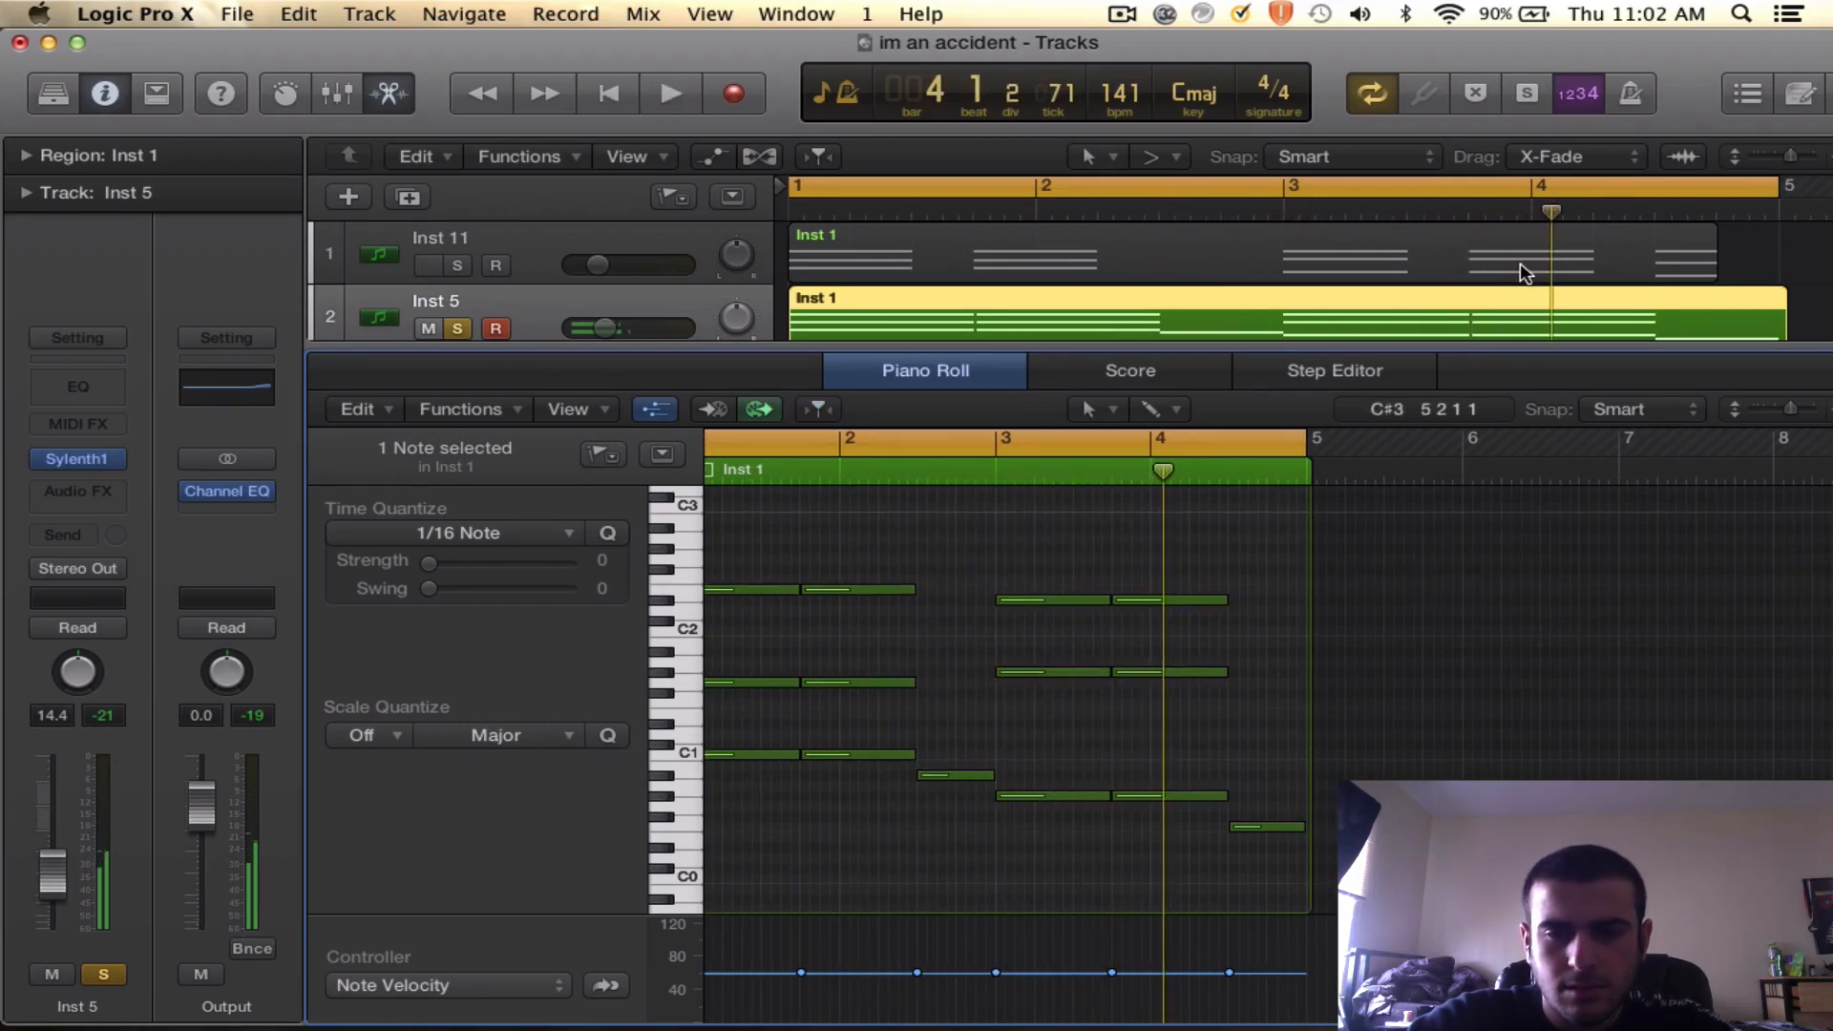
- Check the Inst 11 notes again and delete the short bass note at the end of bar 2 in Inst 5
{"action": "left_click", "coordinate": [1527, 270]}
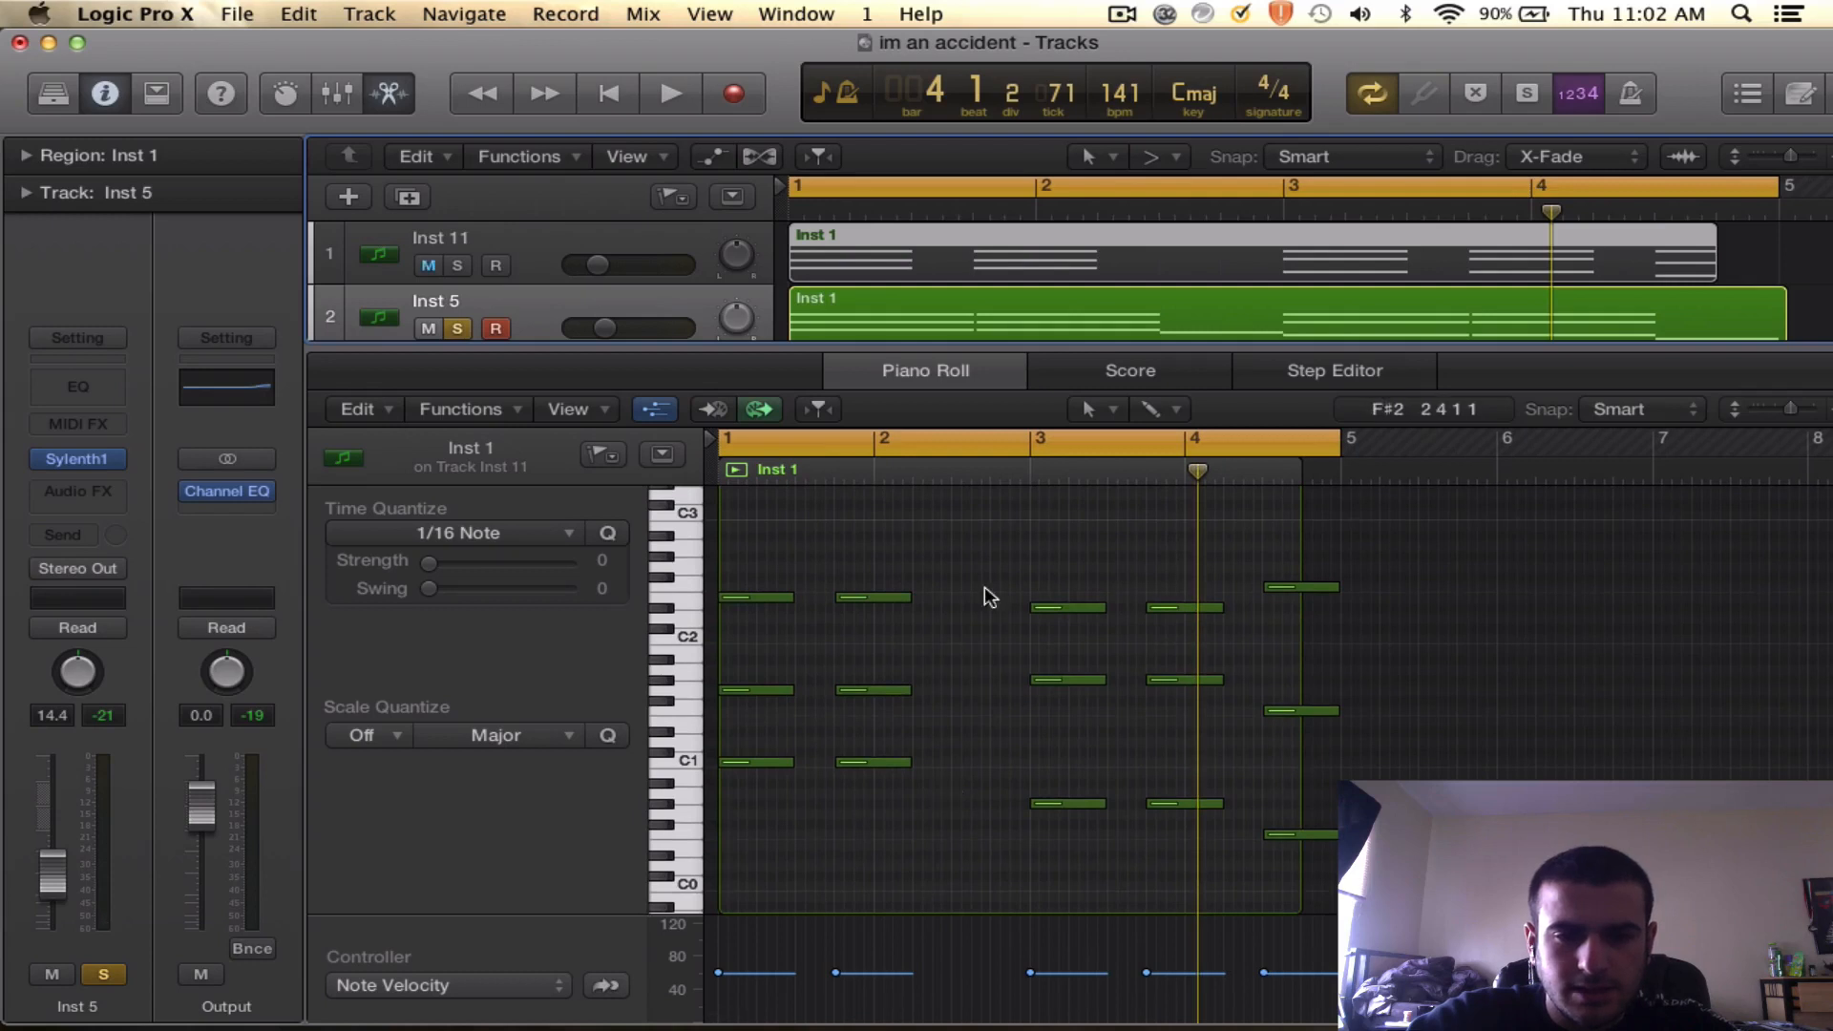
{"action": "left_click", "coordinate": [1203, 311]}
{"action": "left_click", "coordinate": [990, 783]}
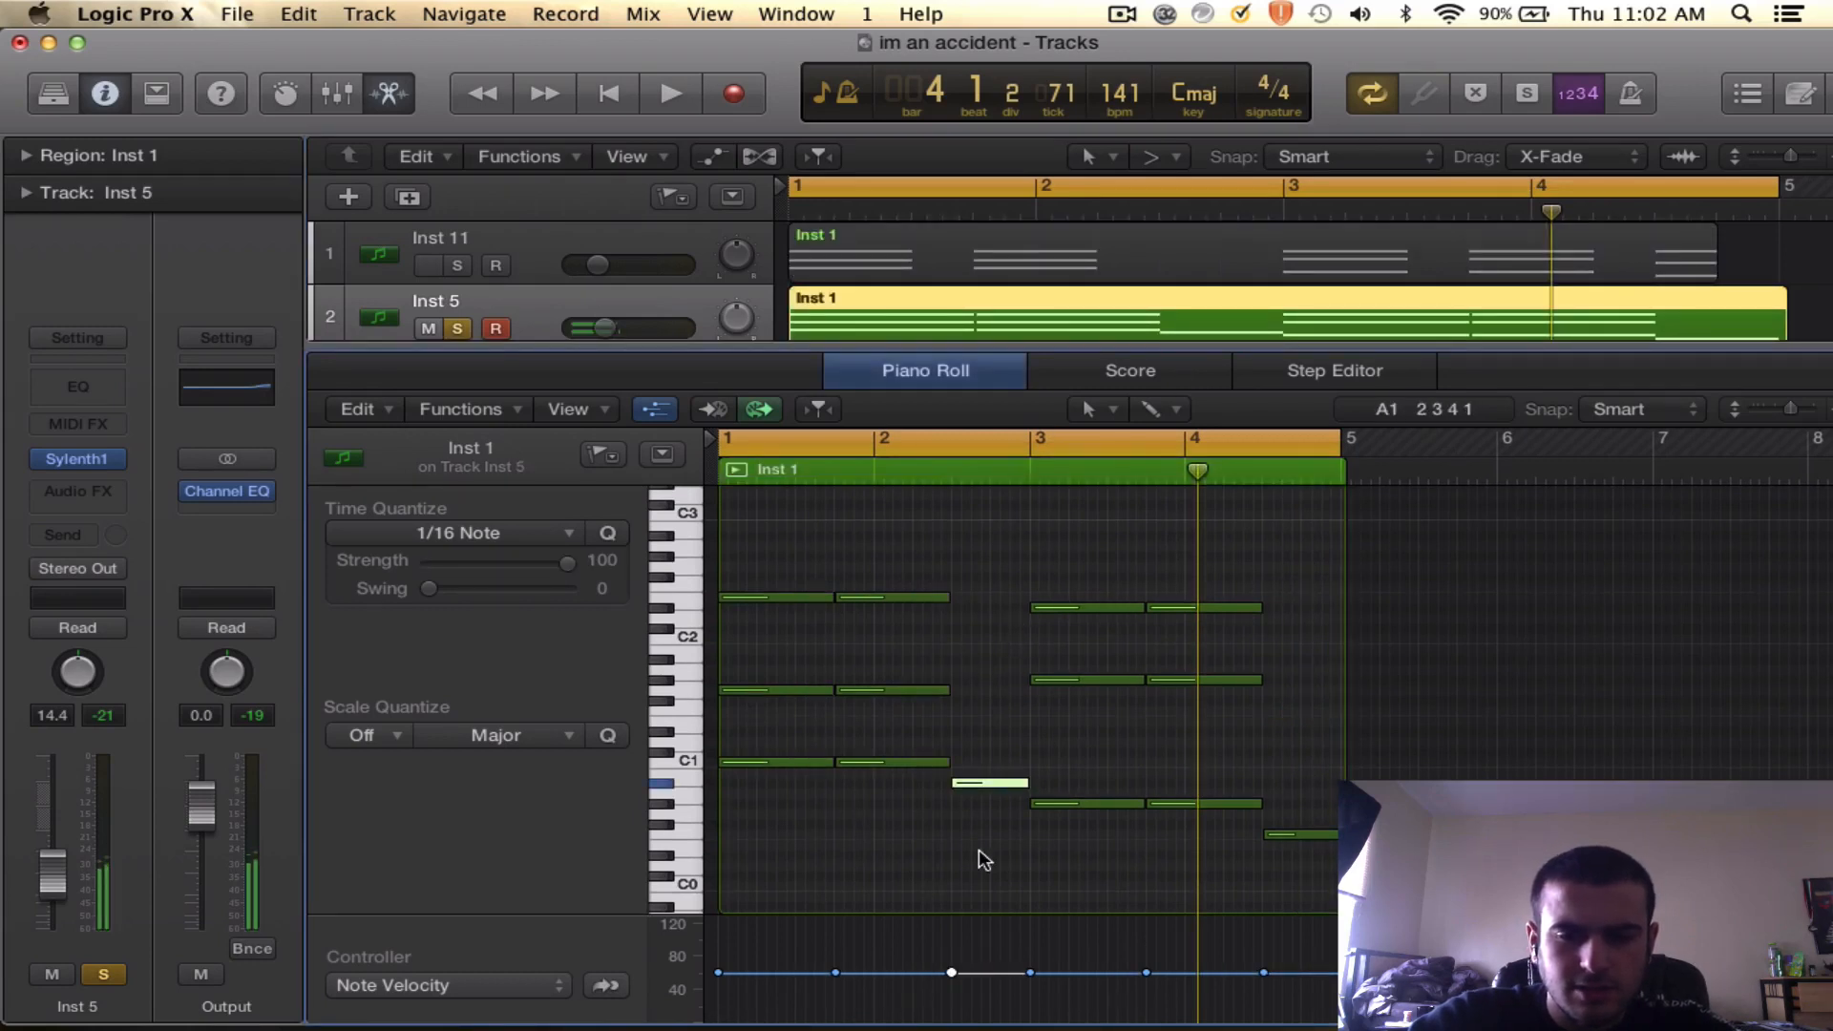
{"action": "key", "text": "Delete"}
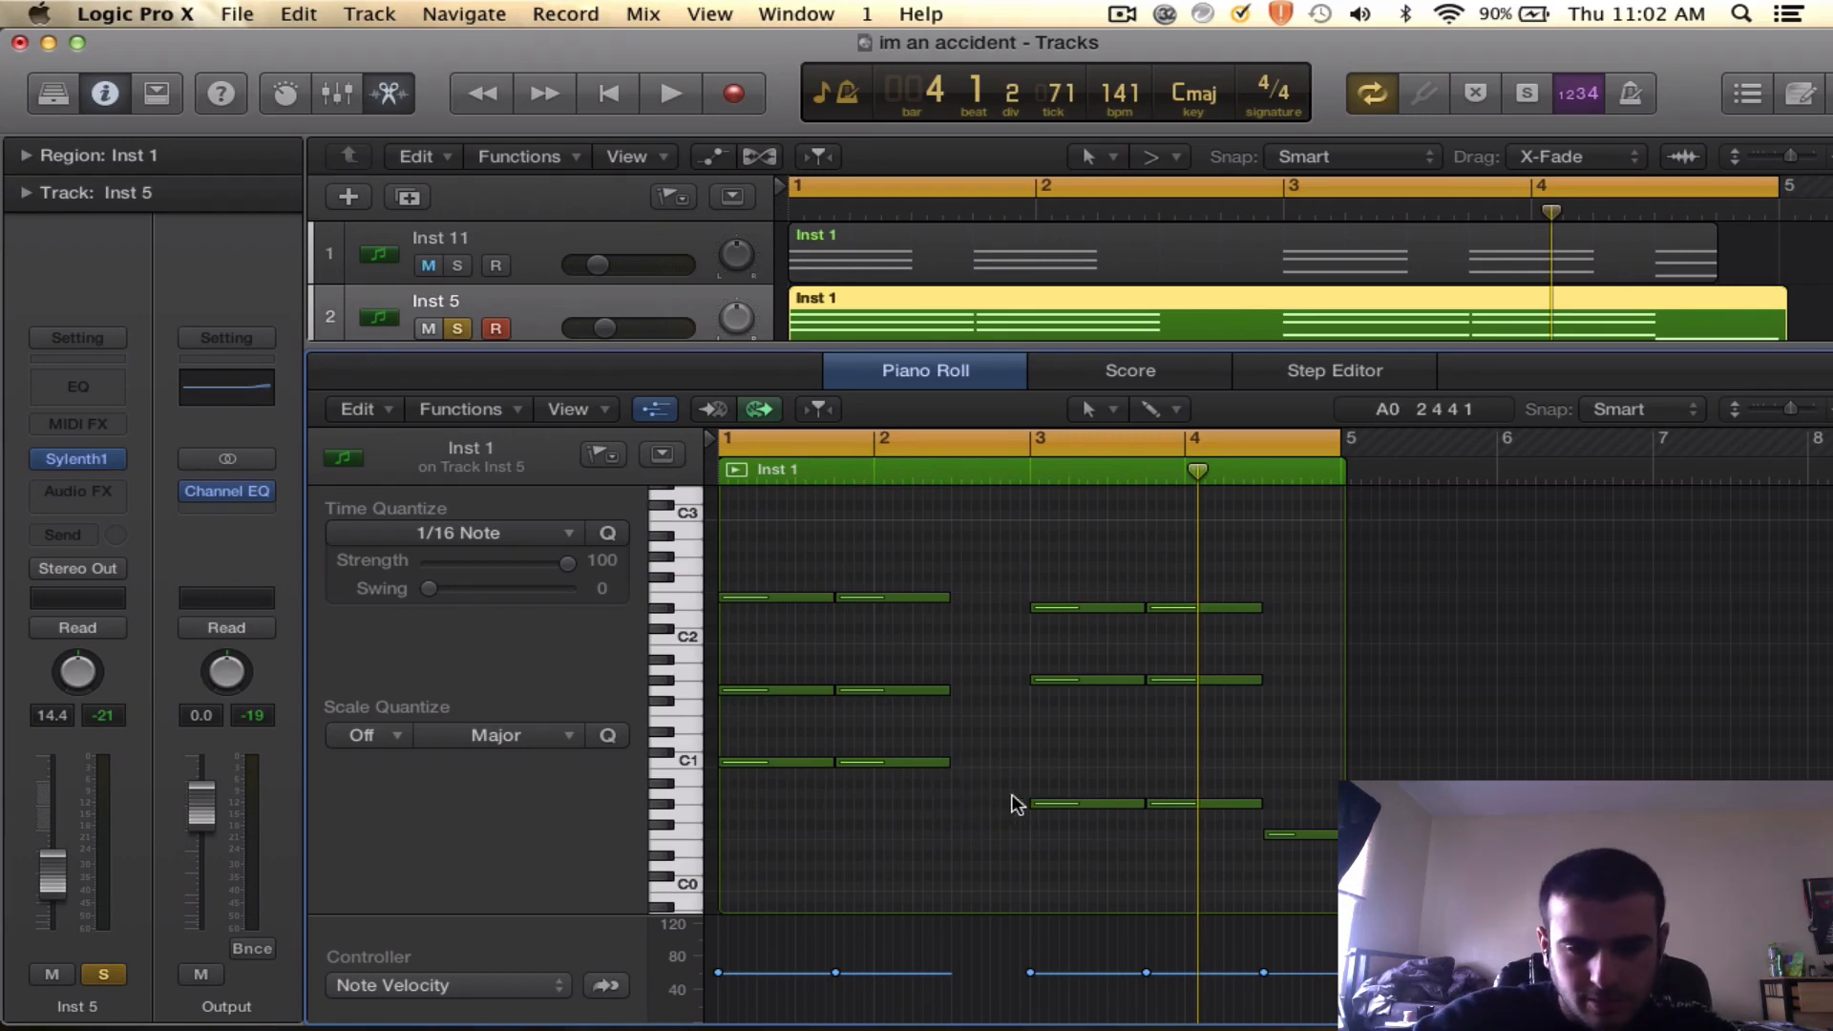
{"action": "scroll", "coordinate": [976, 798], "scroll_direction": "right", "scroll_amount": 3}
{"action": "scroll", "coordinate": [976, 798], "scroll_direction": "up", "scroll_amount": 2}
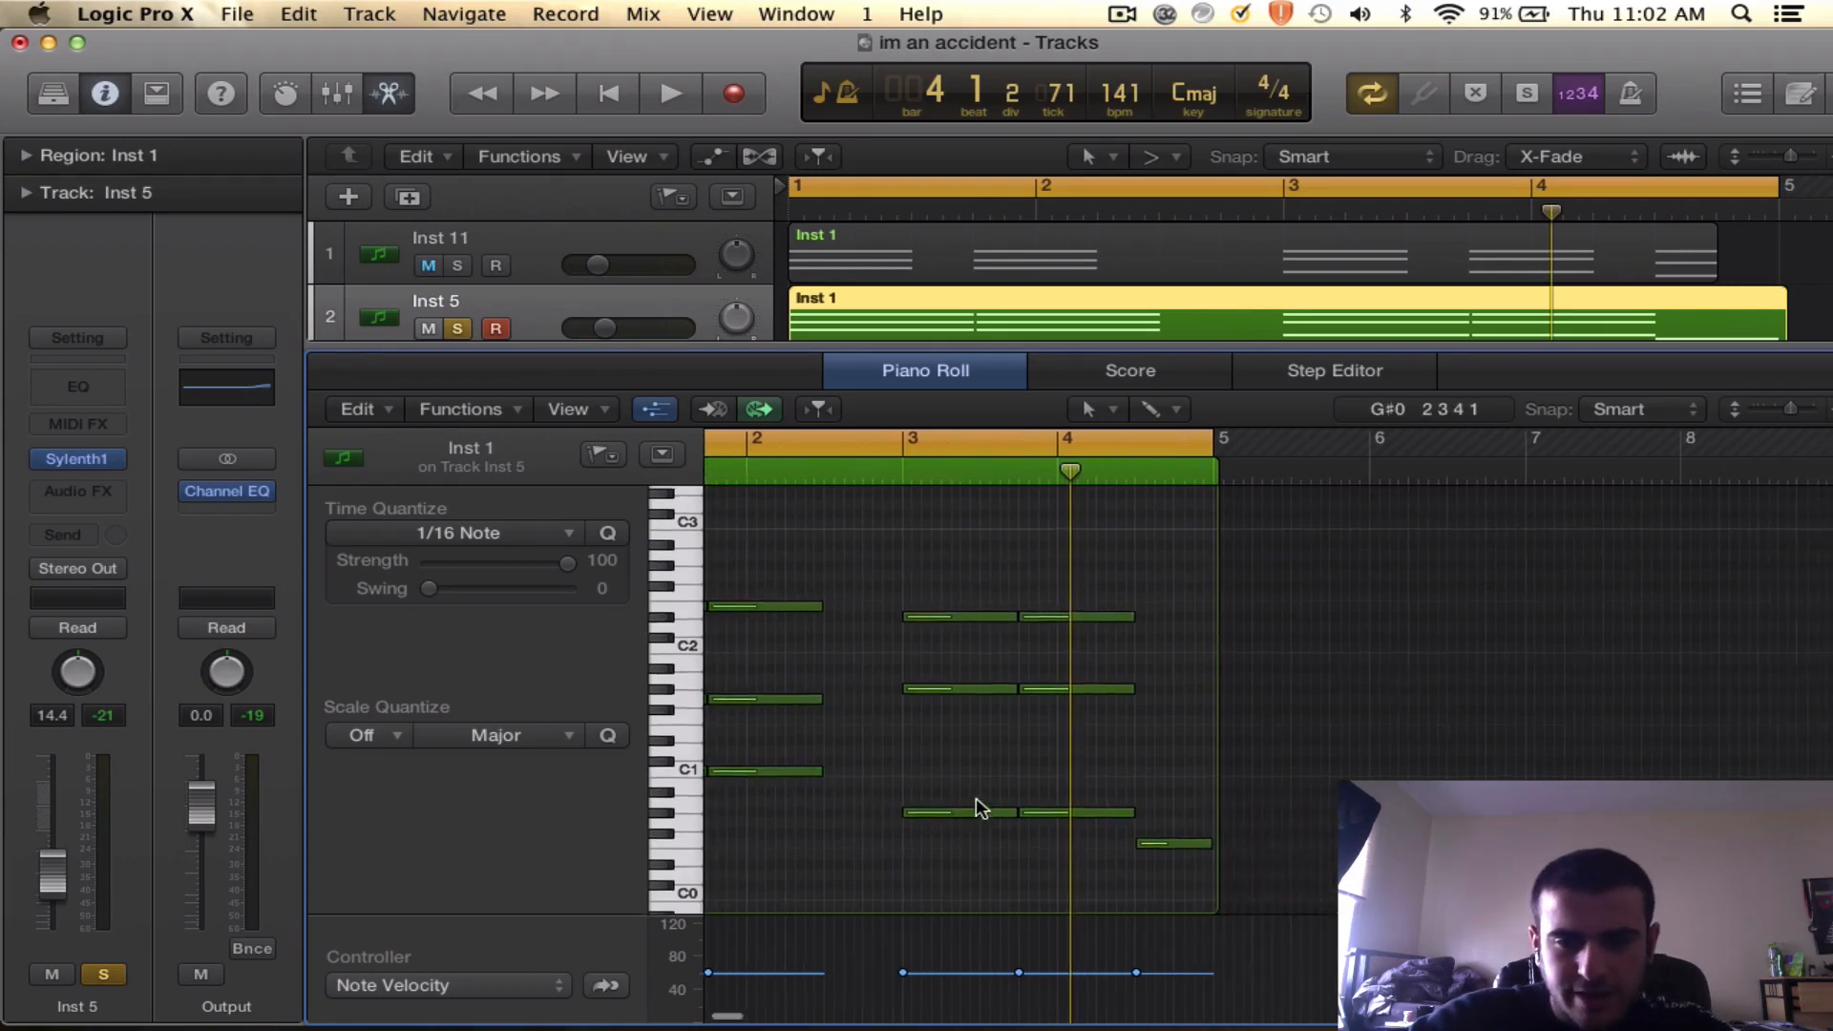
- Check Inst 11's final chord, add matching F1 and F2 notes above the last bass note in Inst 5, and play back the chords
{"action": "left_click", "coordinate": [1690, 267]}
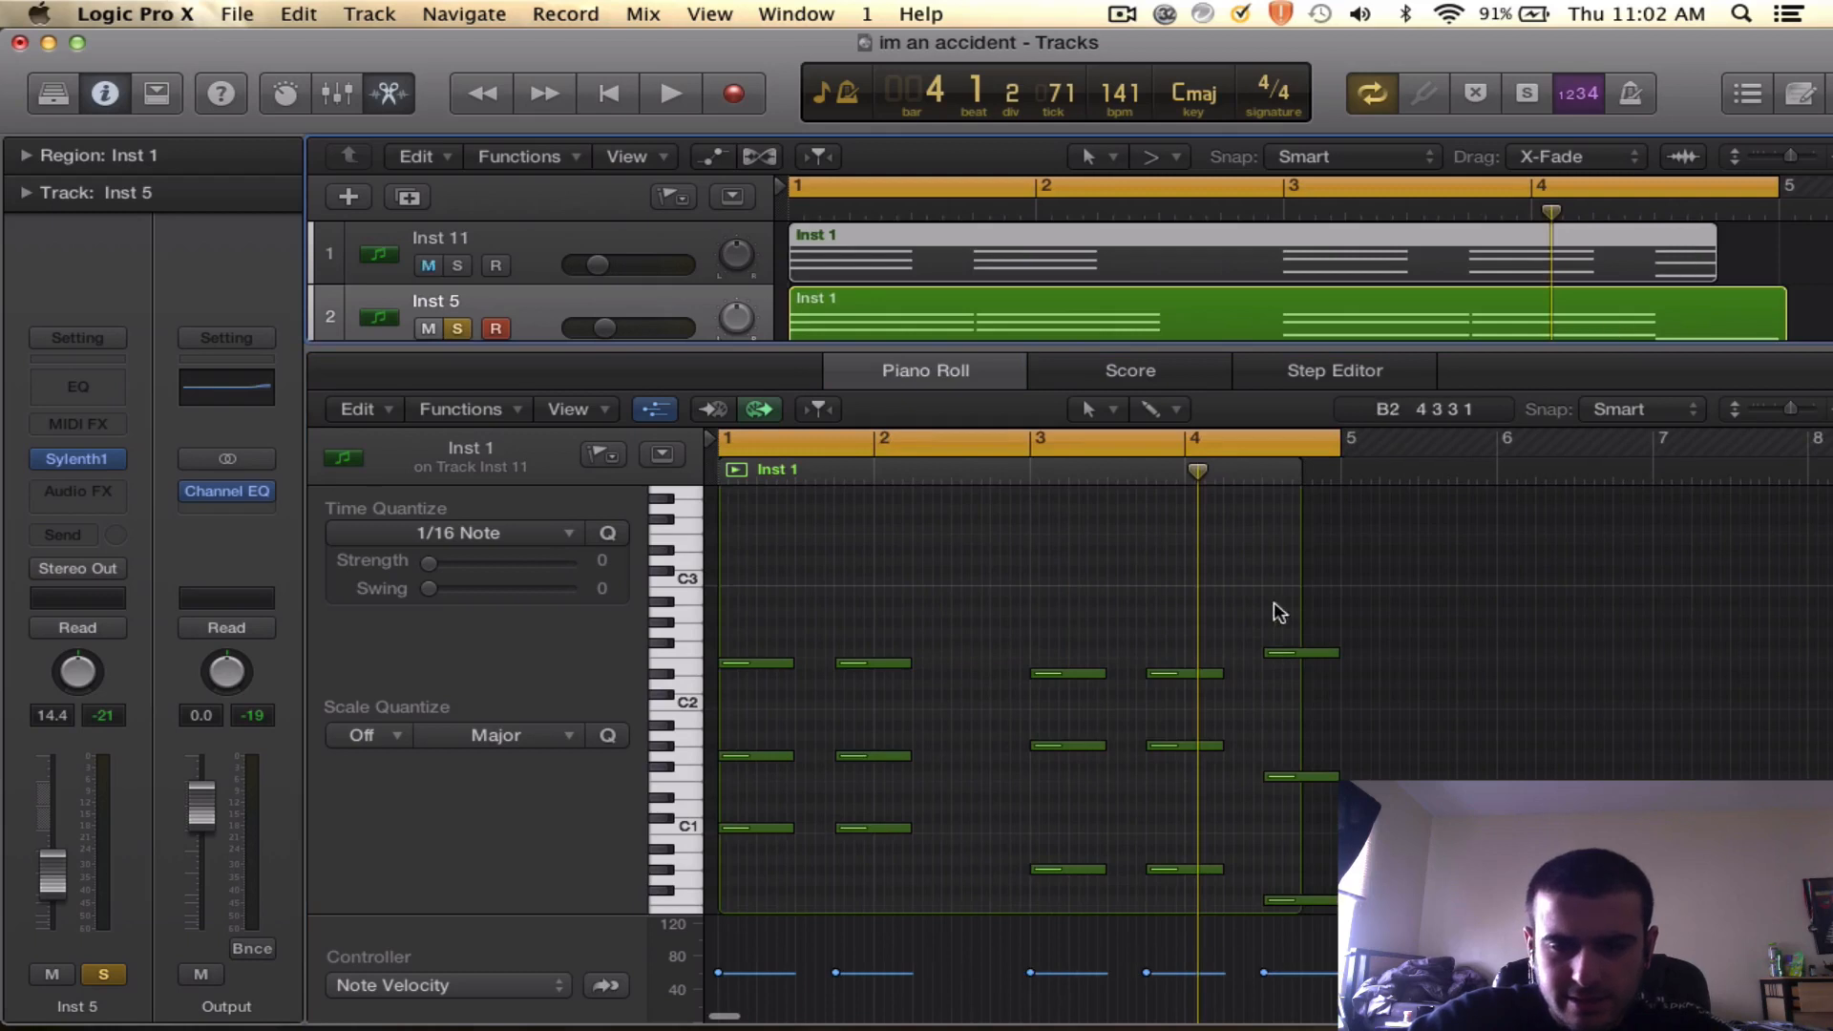
{"action": "left_click", "coordinate": [1635, 307]}
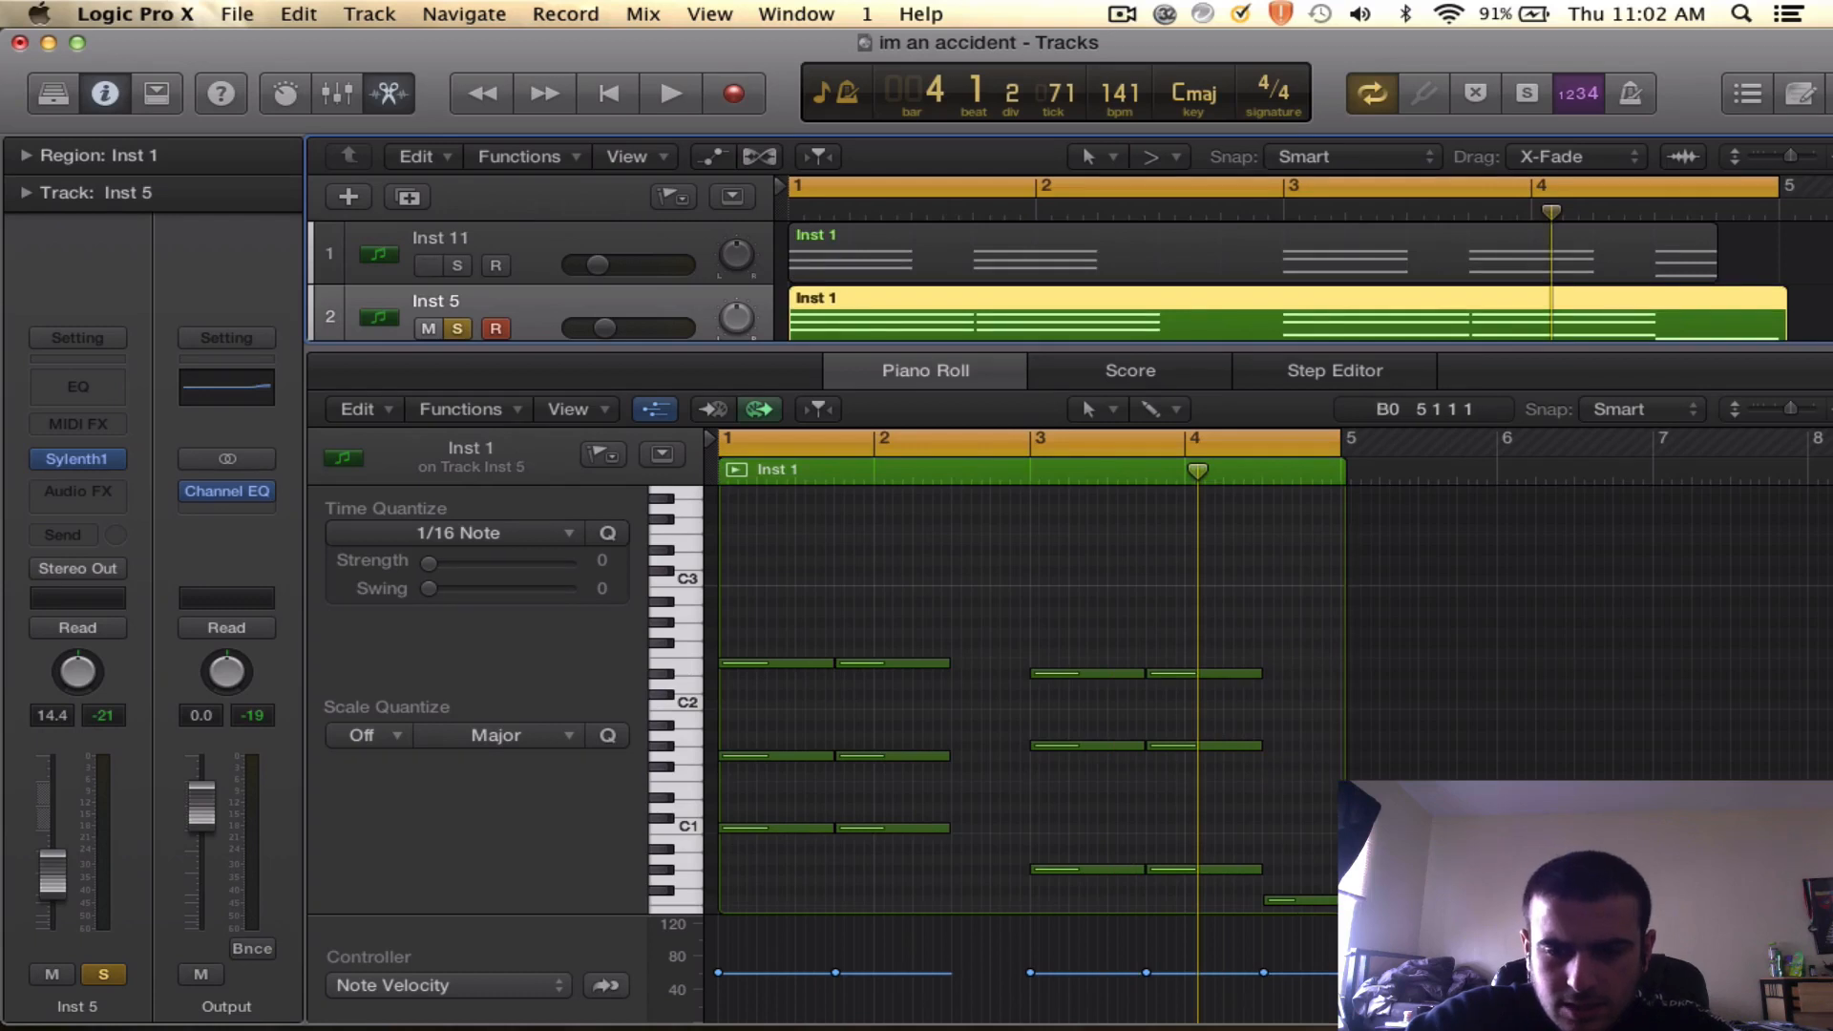
{"action": "mouse_move", "coordinate": [1270, 775]}
{"action": "left_mouse_down"}
{"action": "mouse_move", "coordinate": [1384, 774]}
{"action": "mouse_move", "coordinate": [1340, 774]}
{"action": "left_mouse_up"}
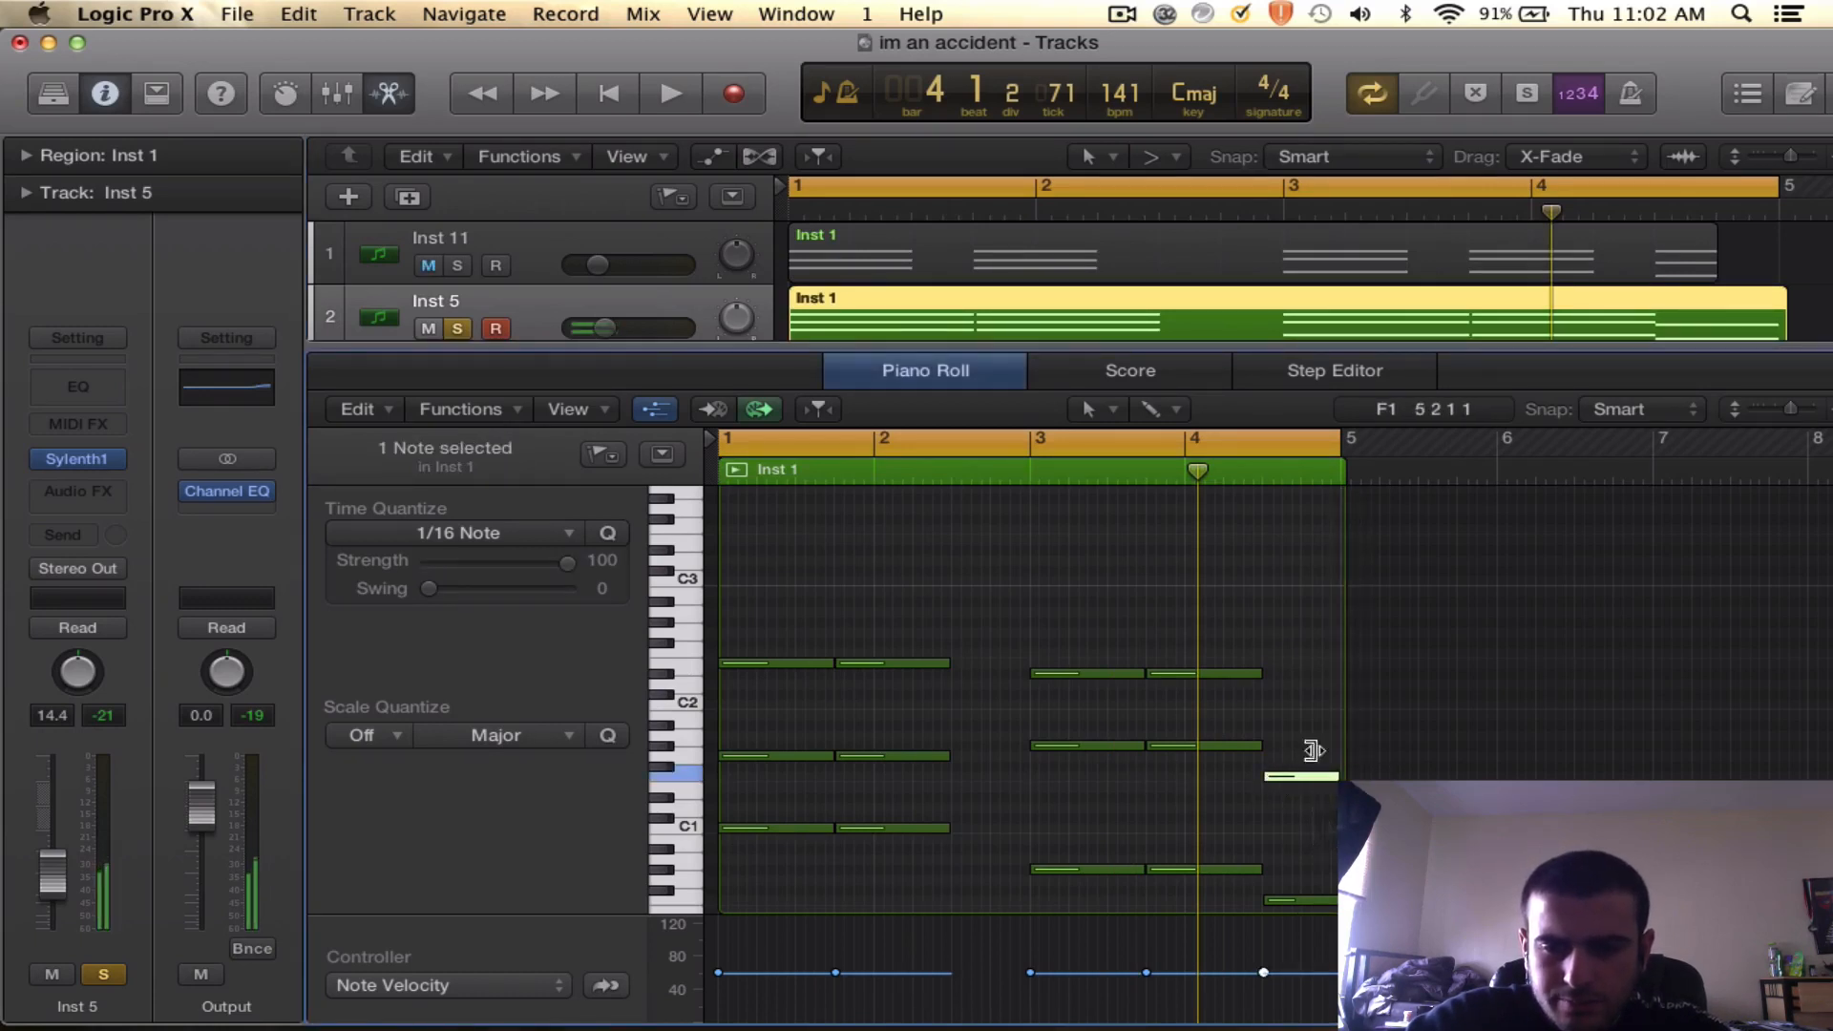
{"action": "left_click", "coordinate": [1270, 653]}
{"action": "key", "text": "space"}
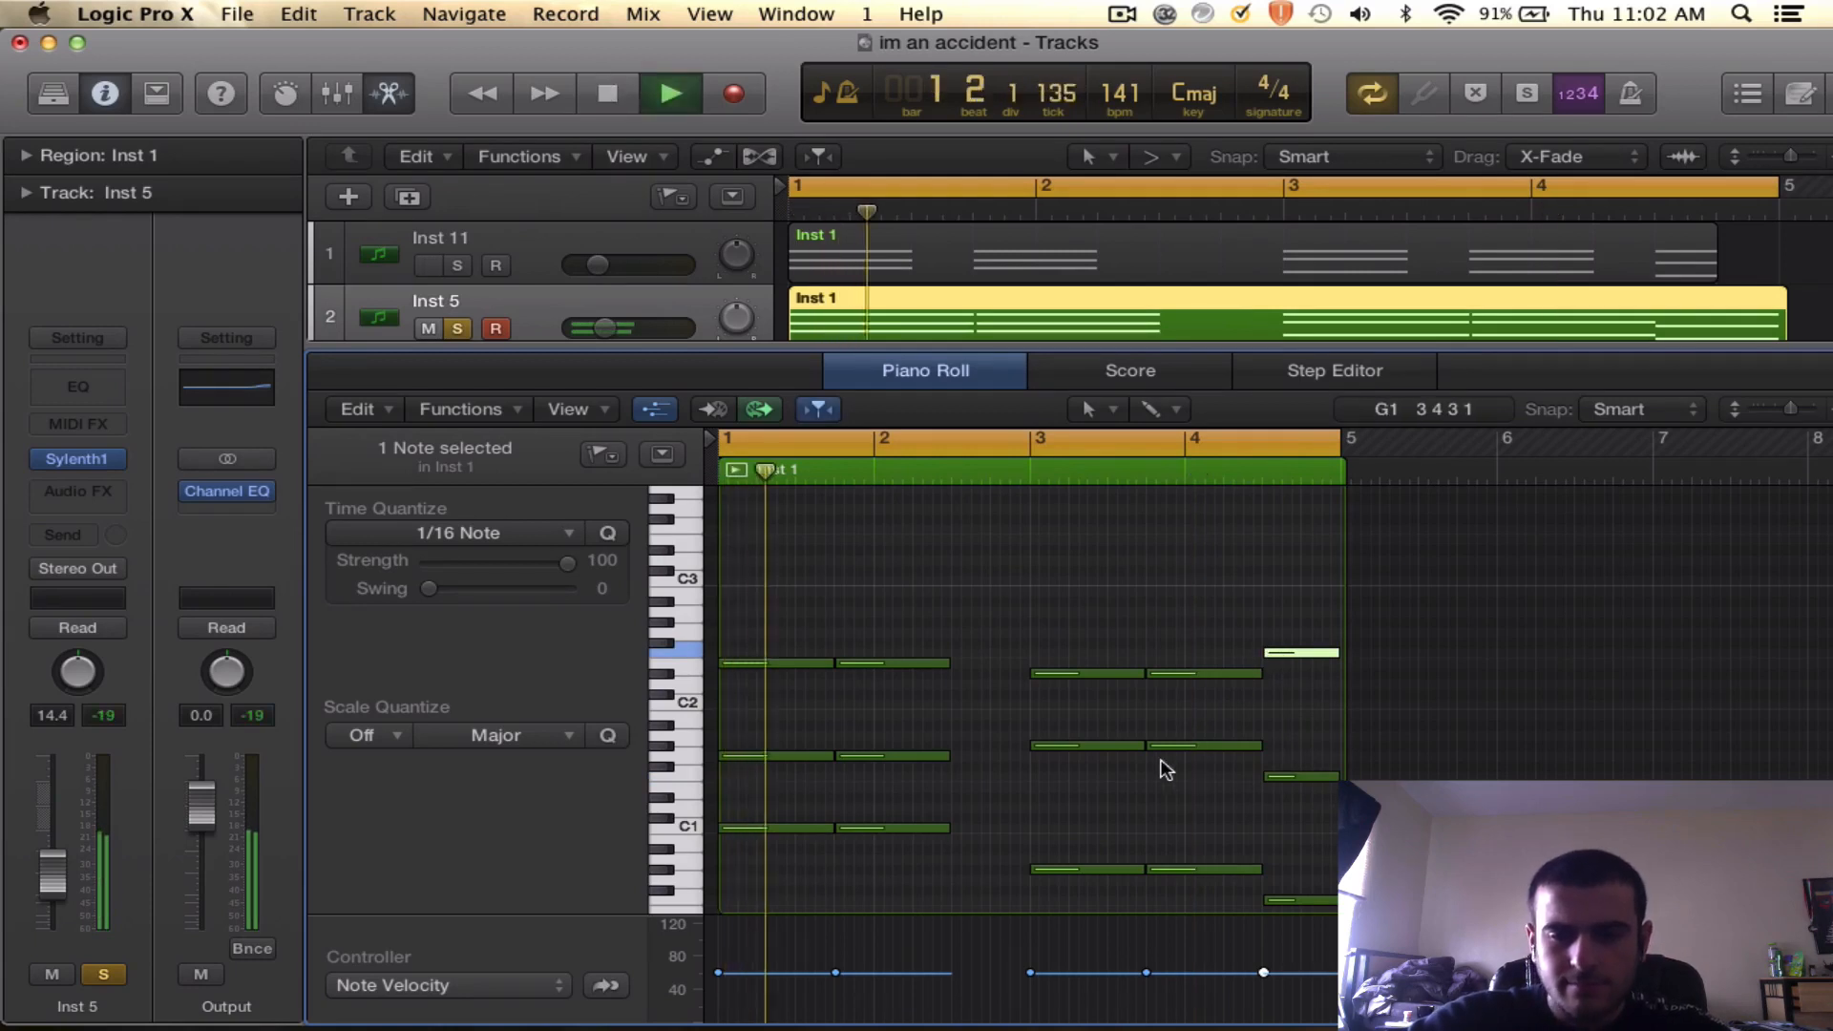
{"action": "scroll", "coordinate": [1161, 767], "scroll_direction": "down", "scroll_amount": 2}
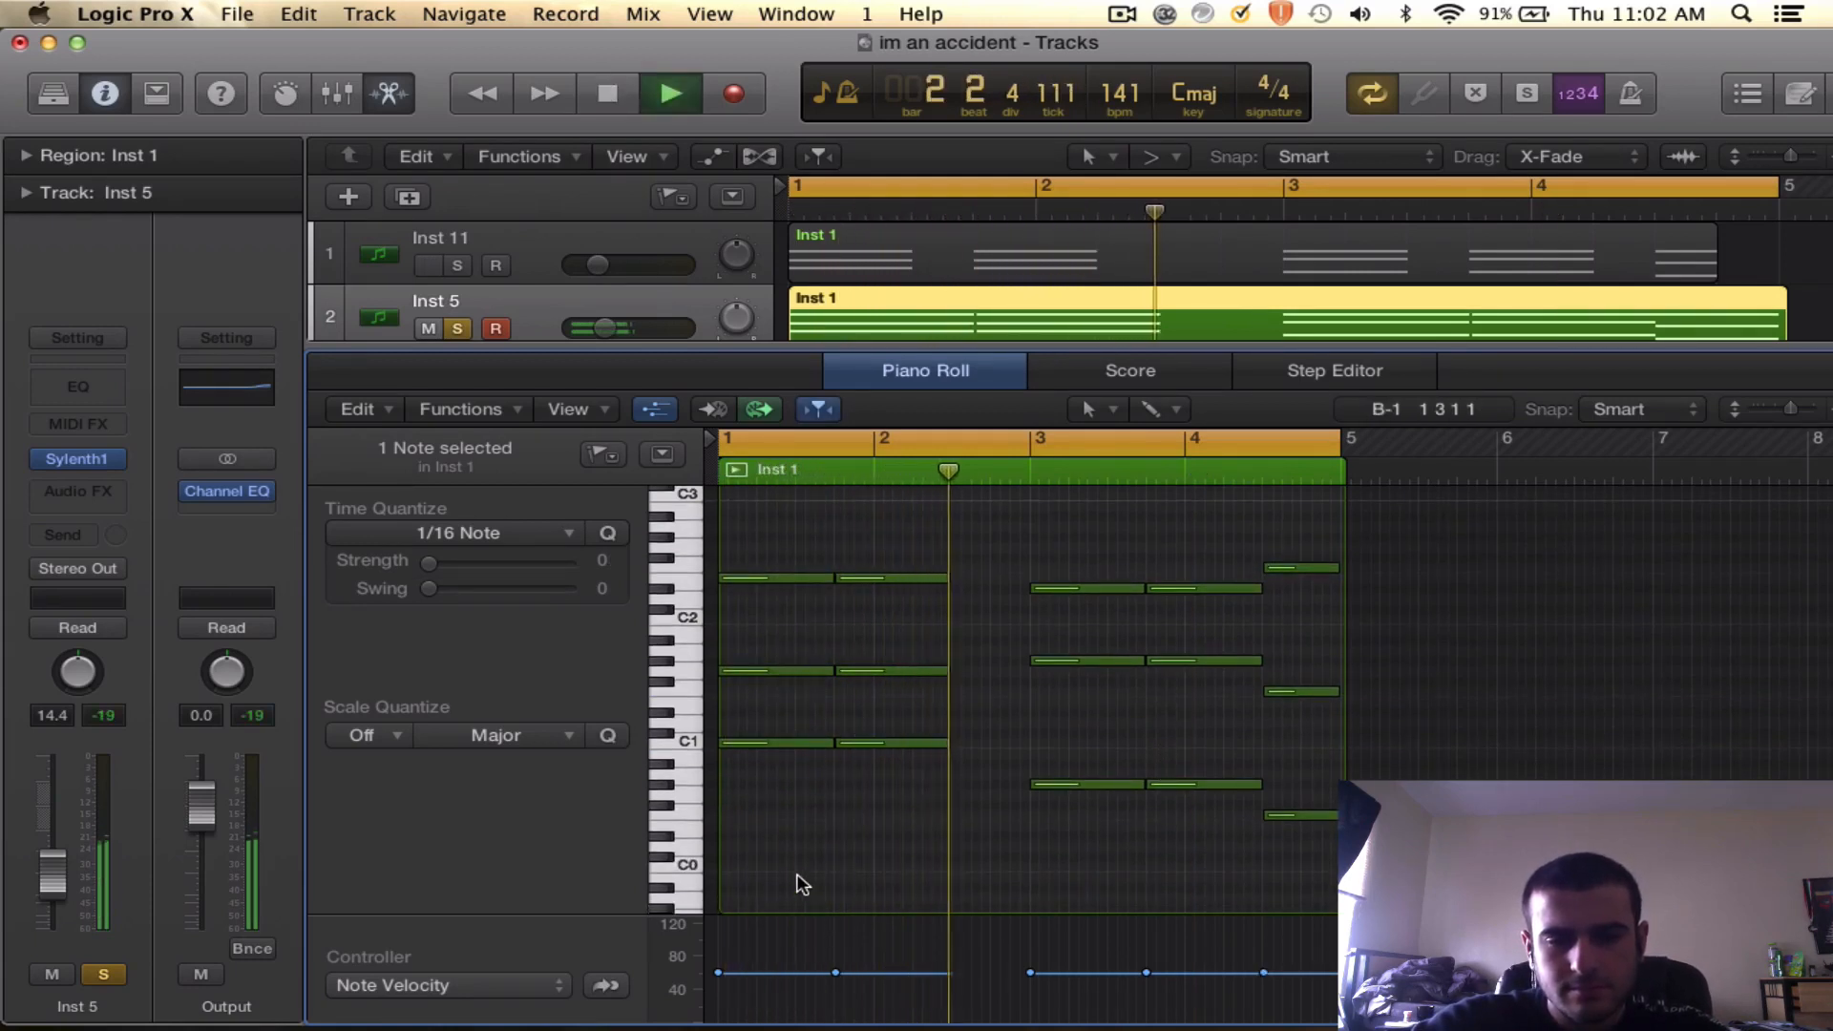
{"action": "scroll", "coordinate": [802, 880], "scroll_direction": "up", "scroll_amount": 1}
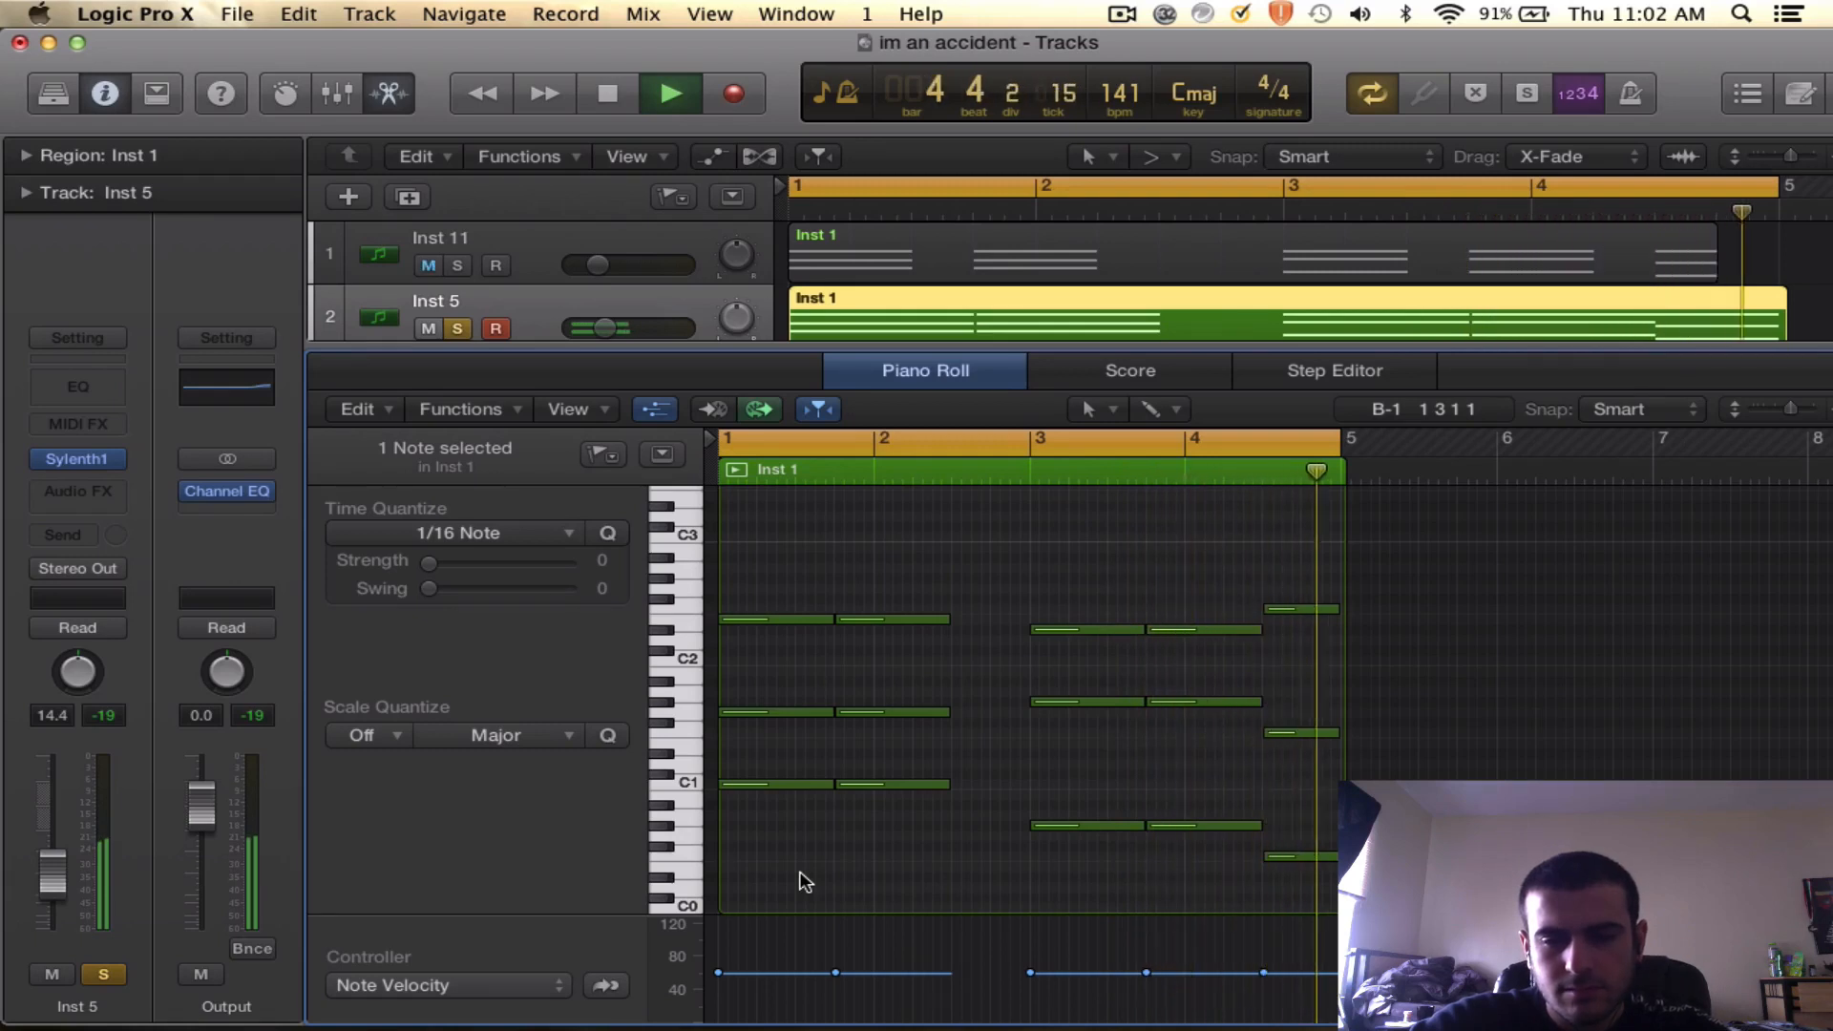
{"action": "key", "text": "space"}
{"action": "scroll", "coordinate": [993, 277], "scroll_direction": "down", "scroll_amount": 1}
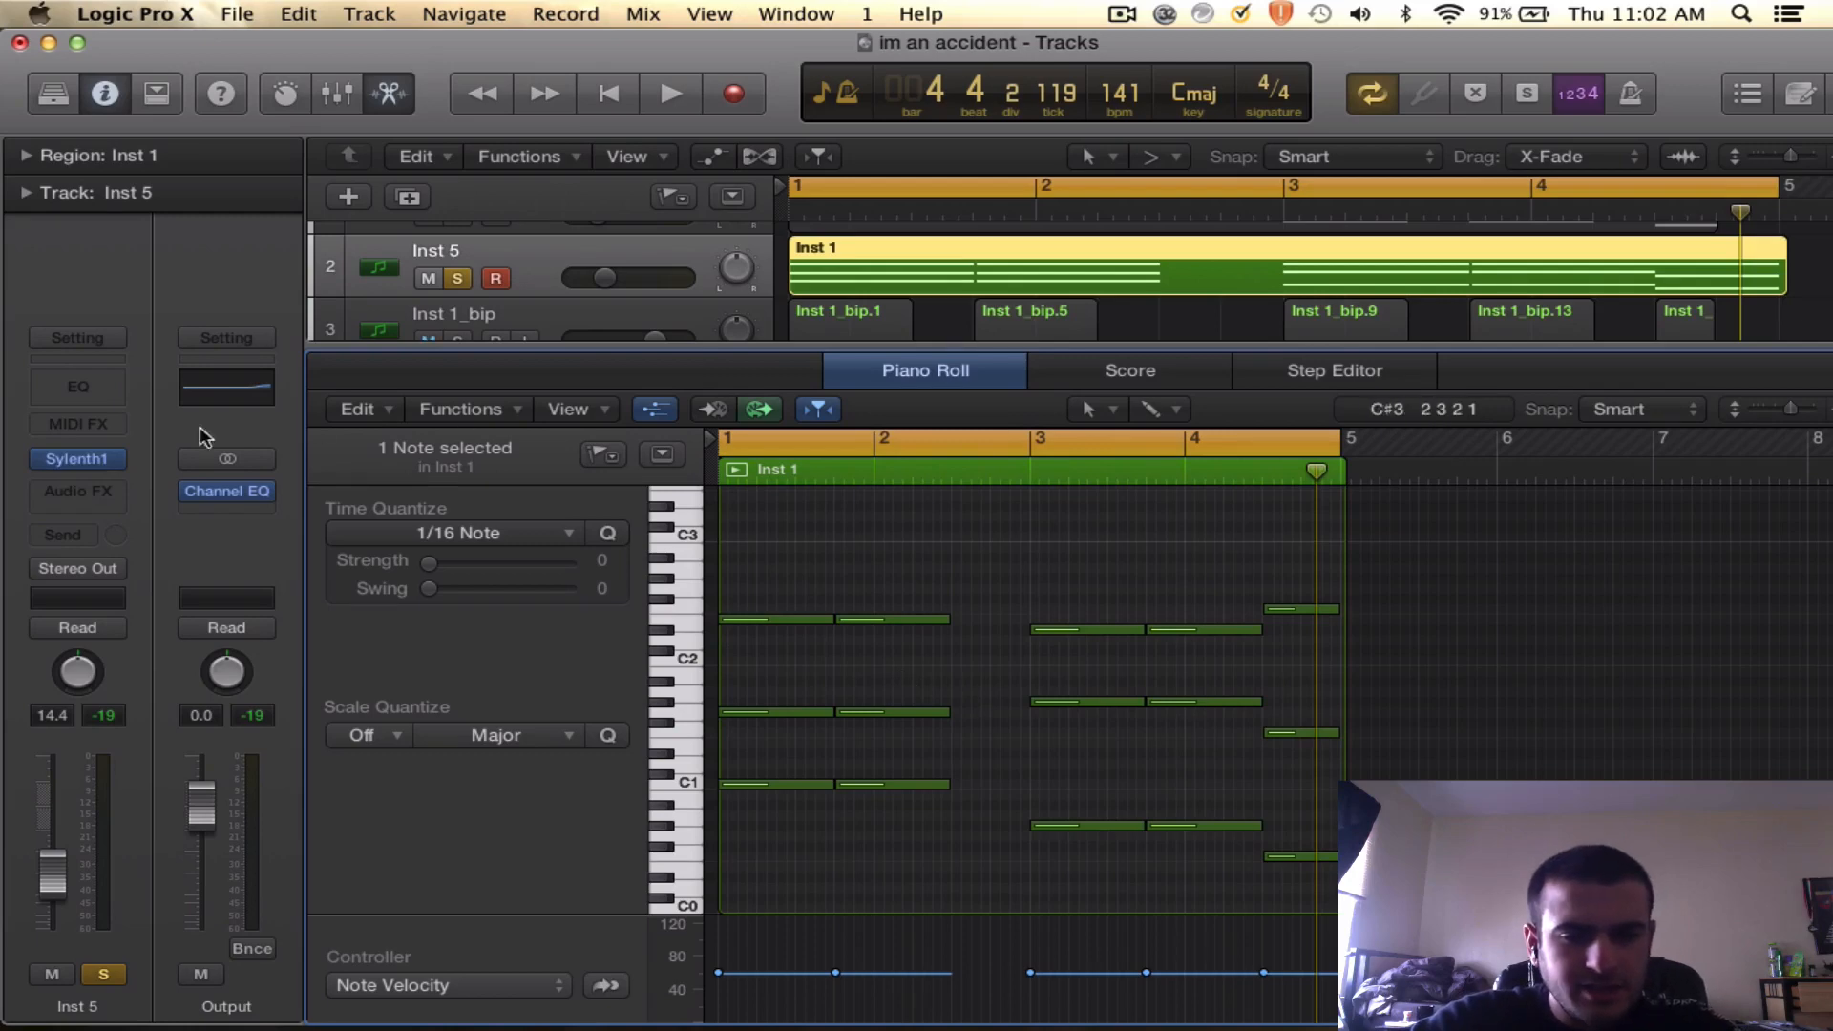
- Set oscillator A1's detune to 2.33 in Inst 5's Sylenth1 and compare octave 0 with +1 during playback, keeping +1
{"action": "left_click", "coordinate": [97, 462]}
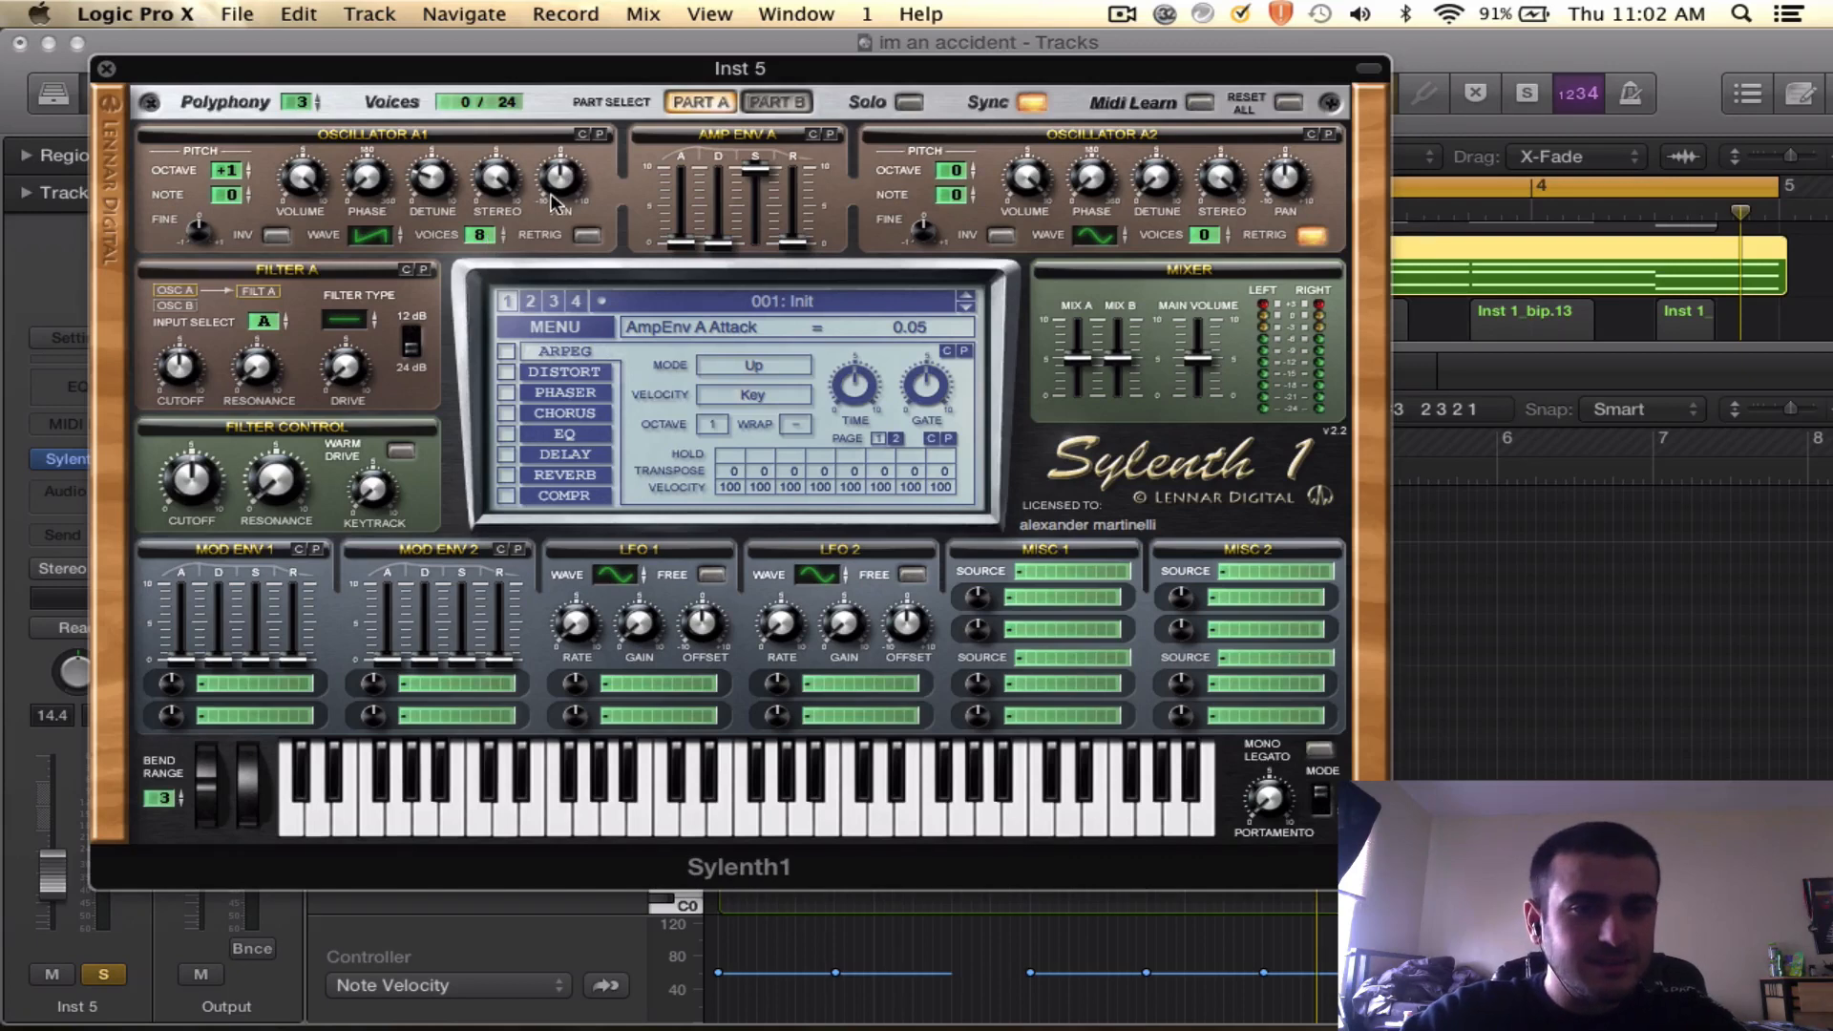
{"action": "key", "text": "super+k"}
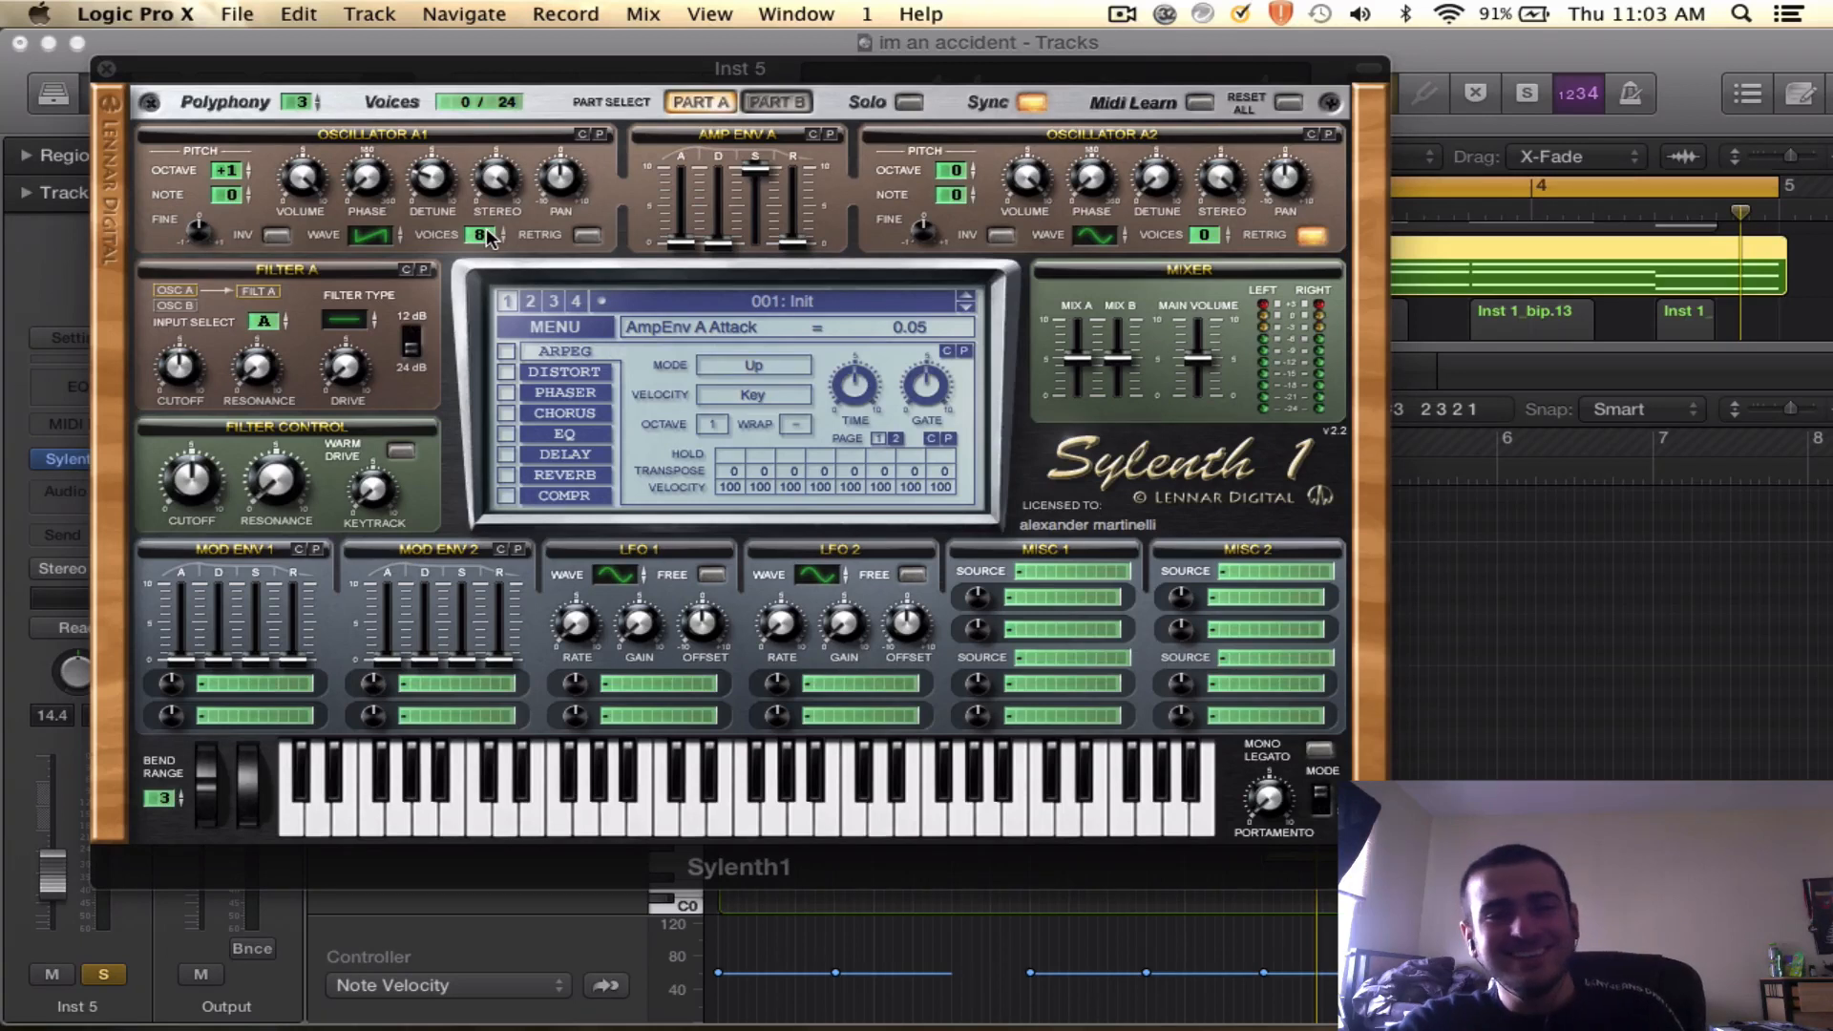
{"action": "left_click", "coordinate": [439, 176]}
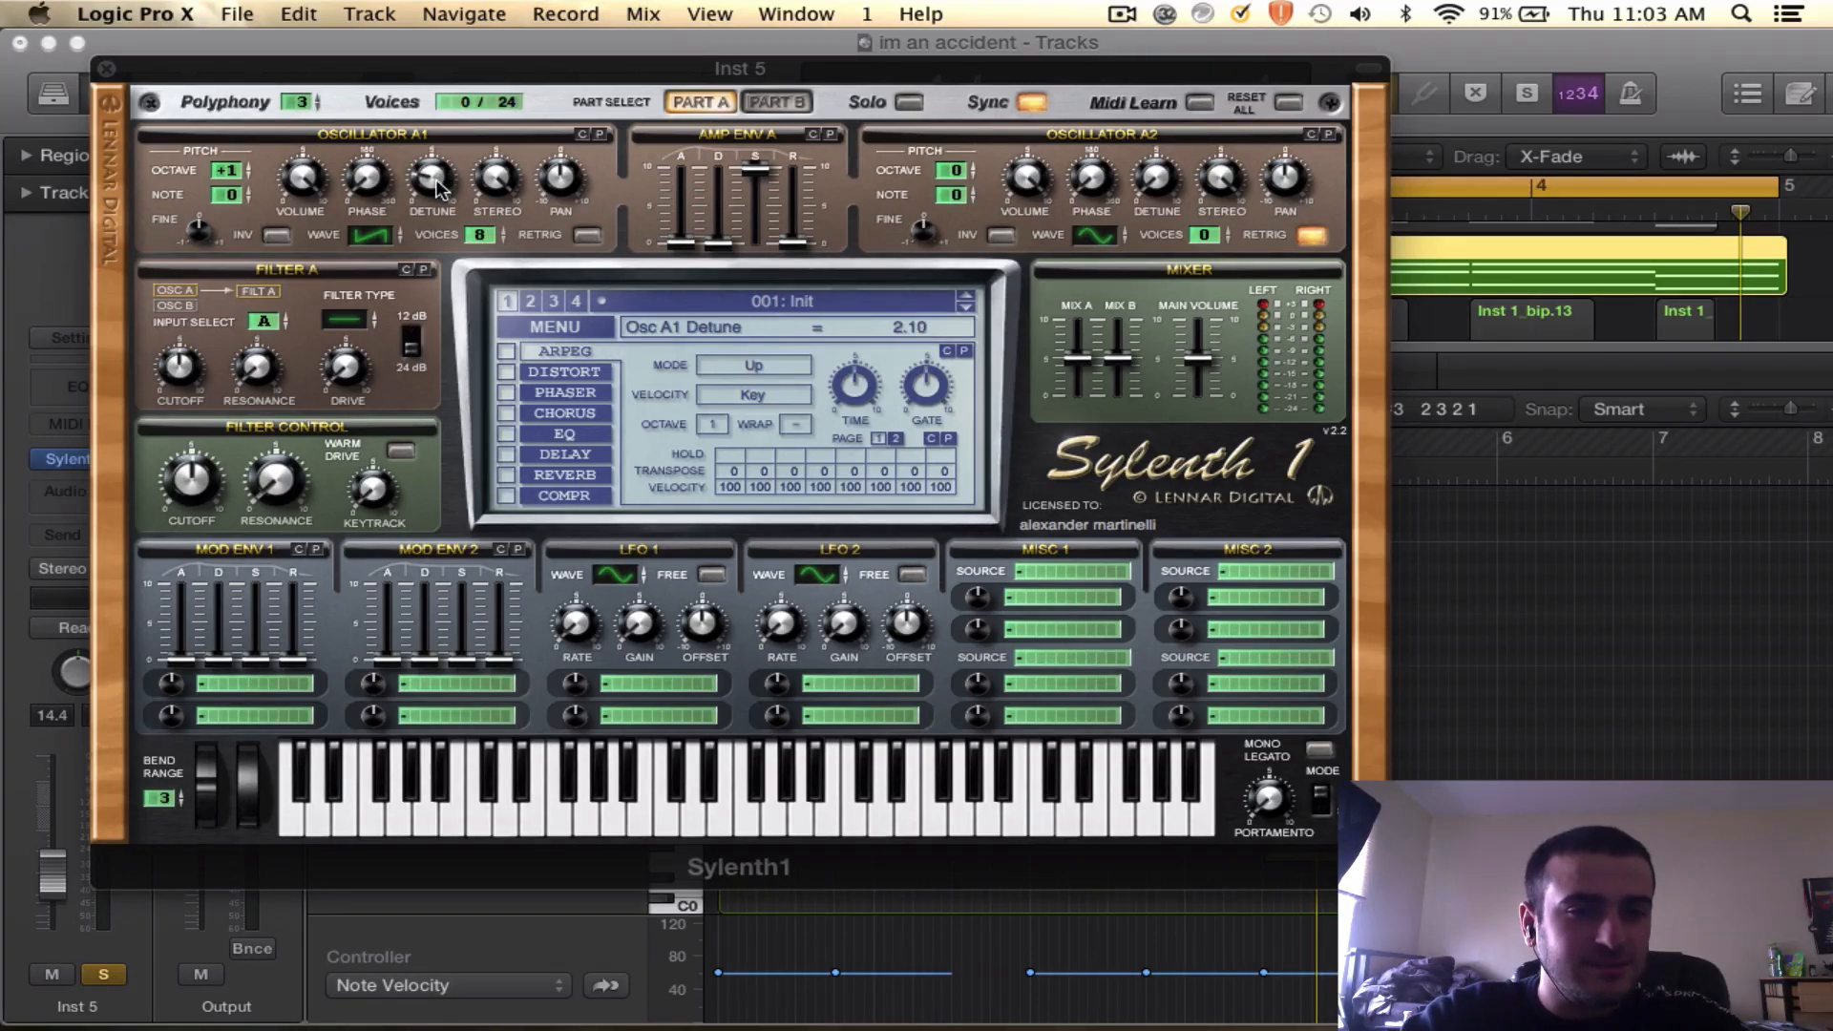
{"action": "left_click_drag", "start_coordinate": [439, 185], "coordinate": [439, 182]}
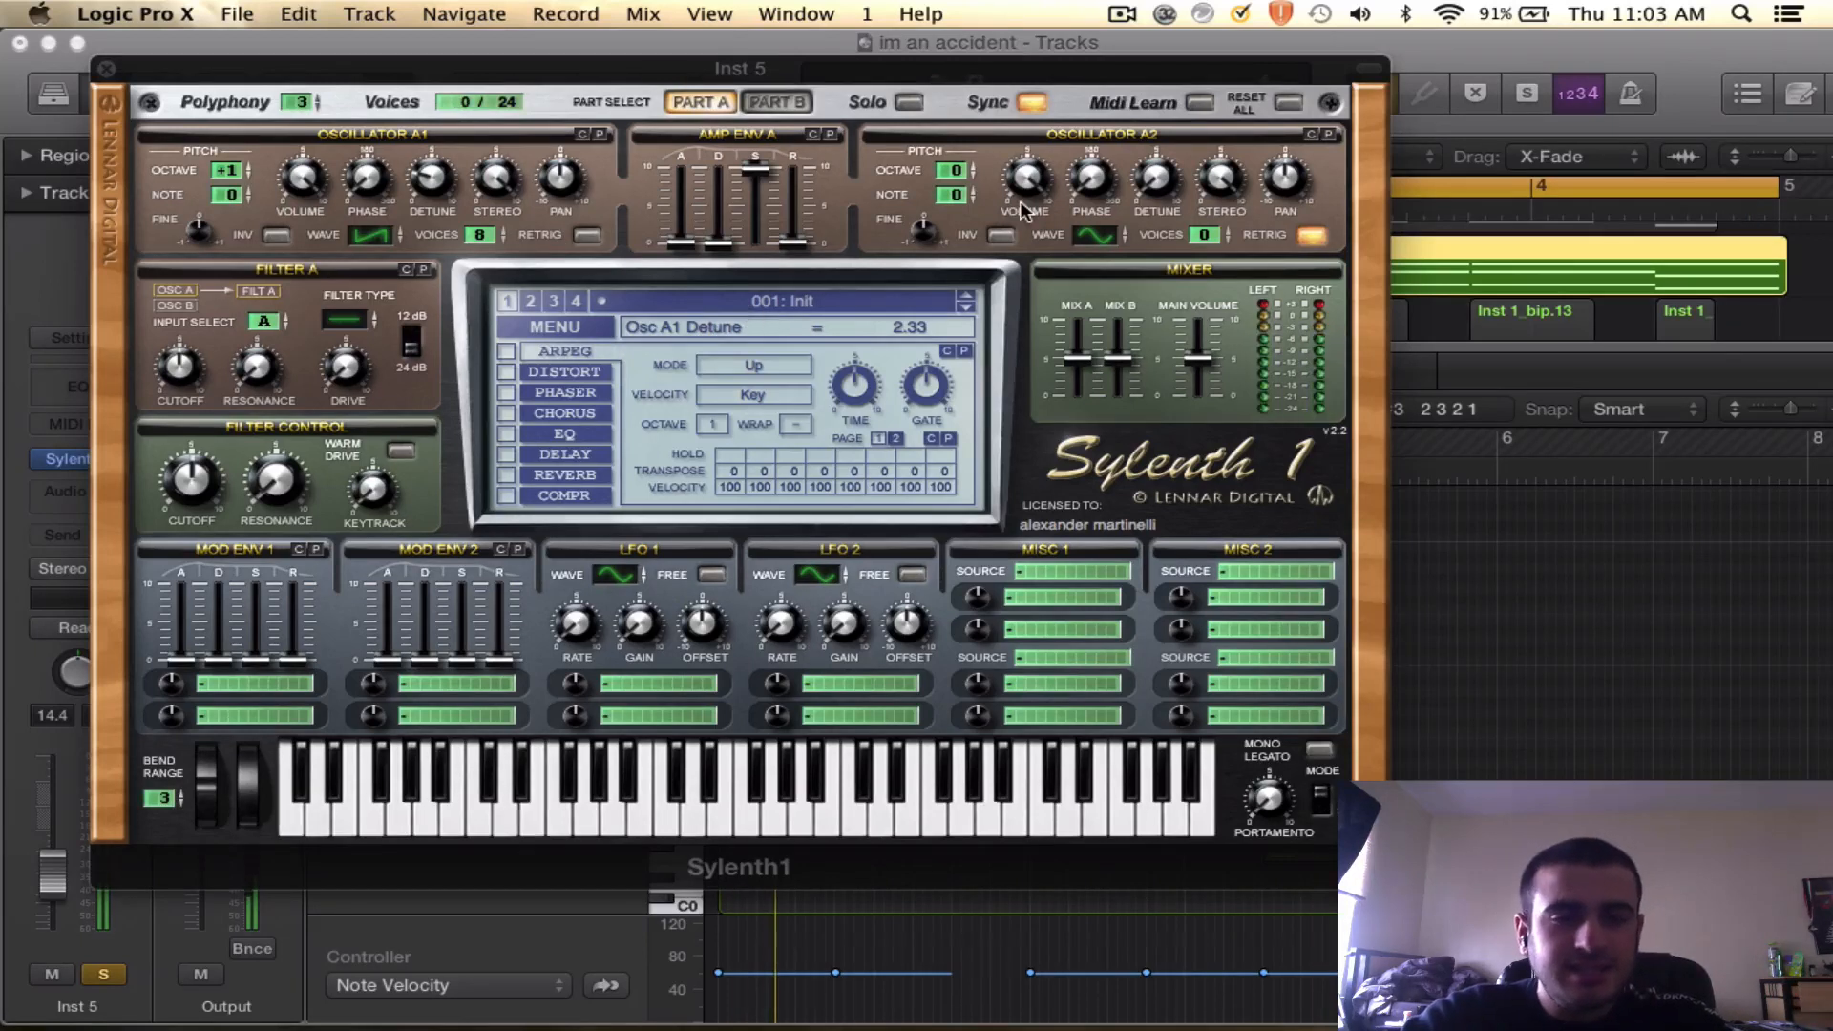
{"action": "left_click_drag", "start_coordinate": [241, 164], "coordinate": [241, 182]}
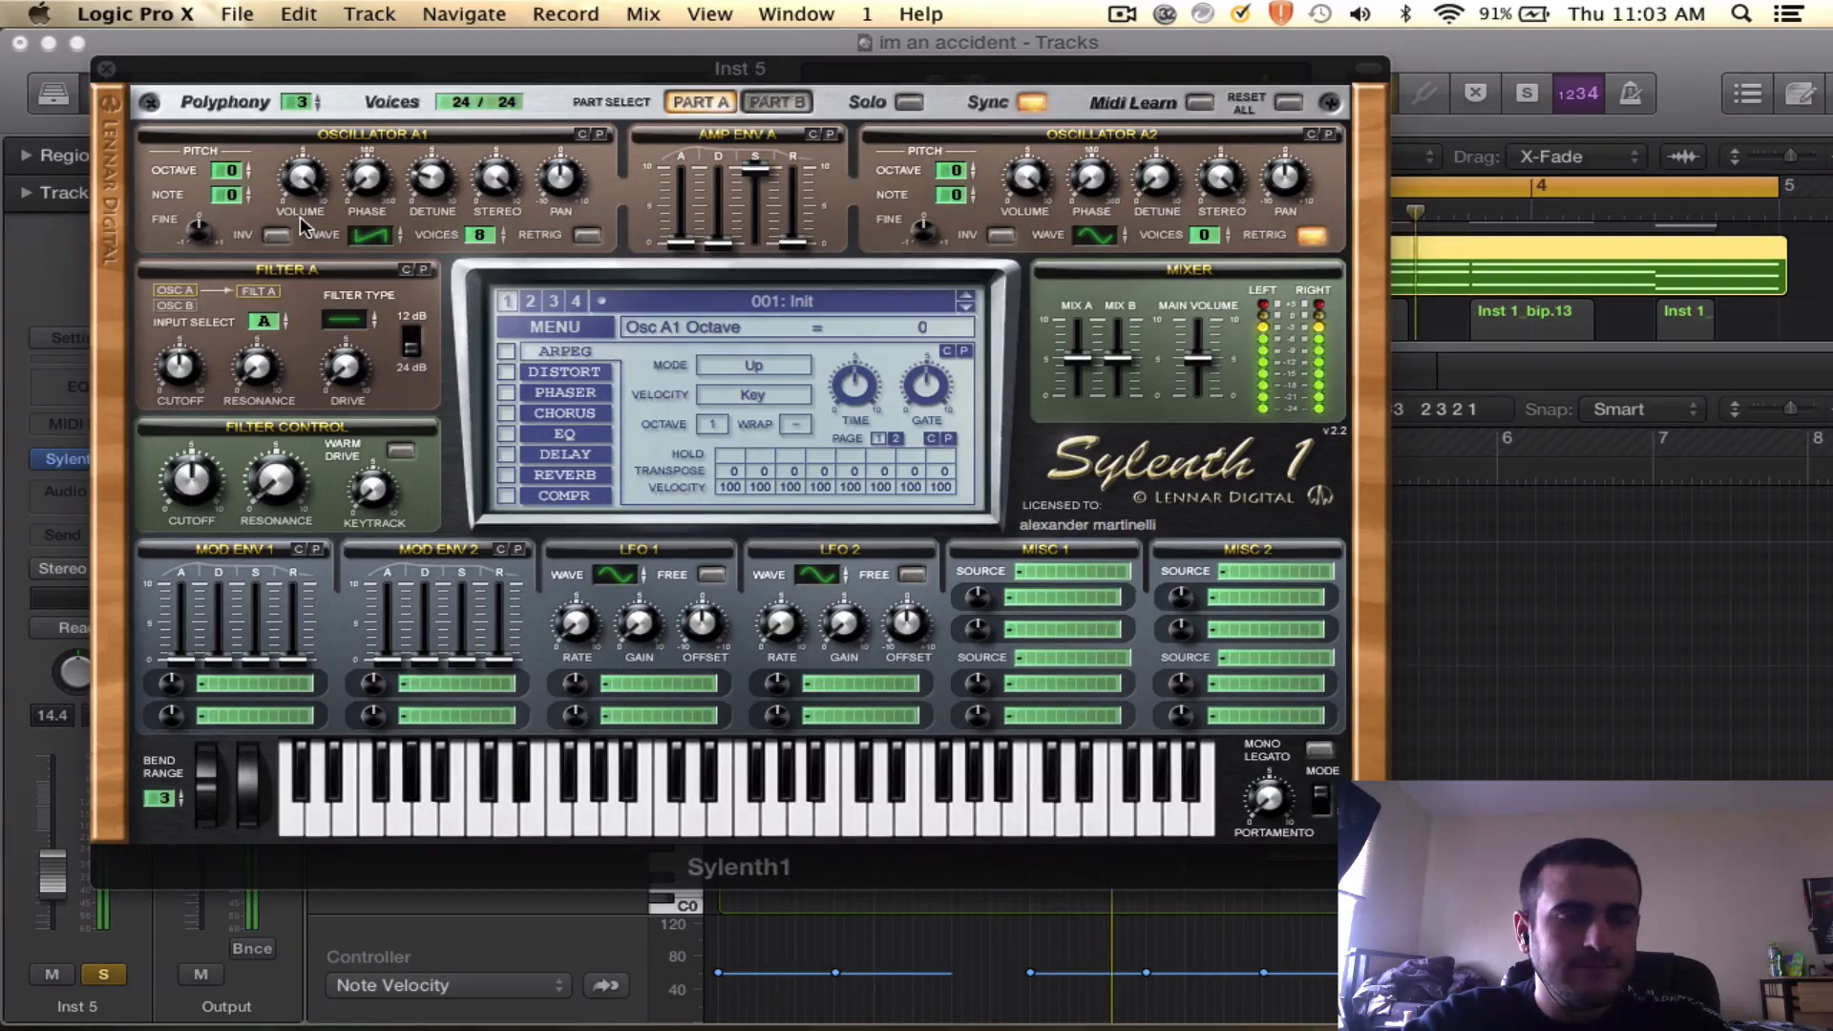
{"action": "left_click", "coordinate": [245, 164]}
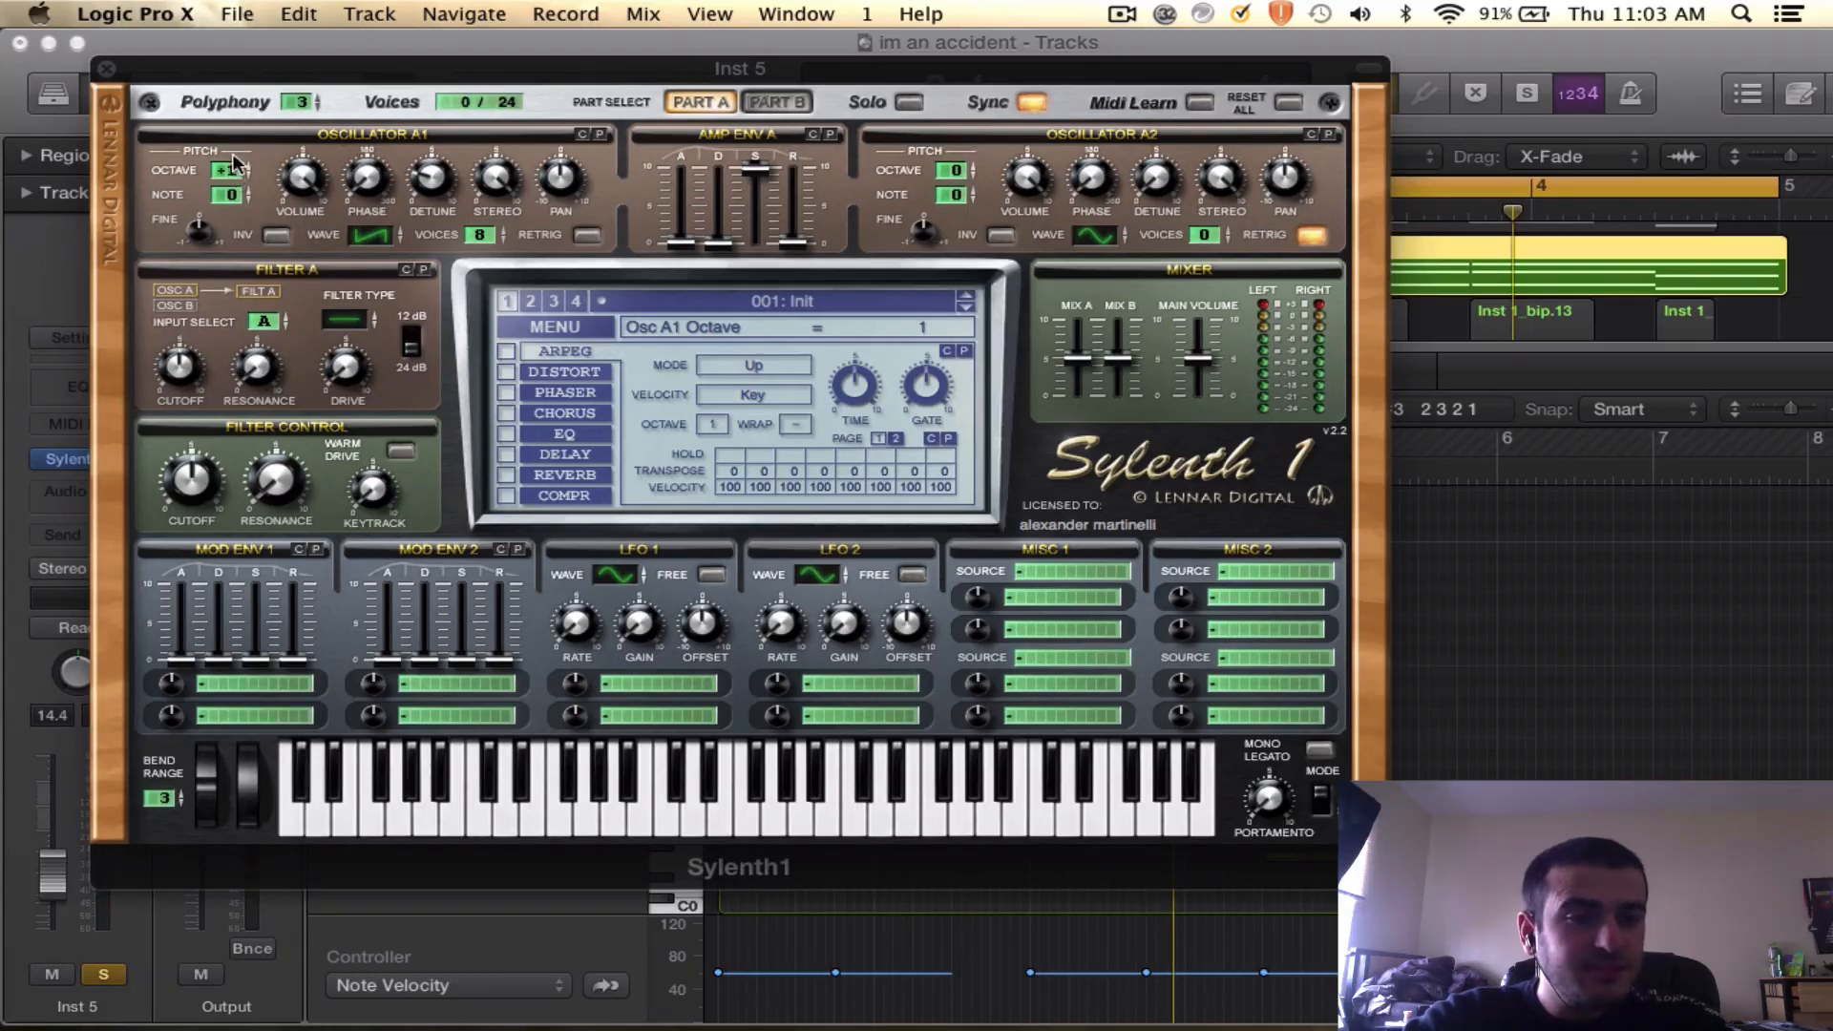
- Set oscillator A2 to a sawtooth wave with 8 voices, retrigger off and detune 2.29, and play back the chords
{"action": "left_click", "coordinate": [959, 173]}
{"action": "left_click_drag", "start_coordinate": [1103, 251], "coordinate": [1208, 19]}
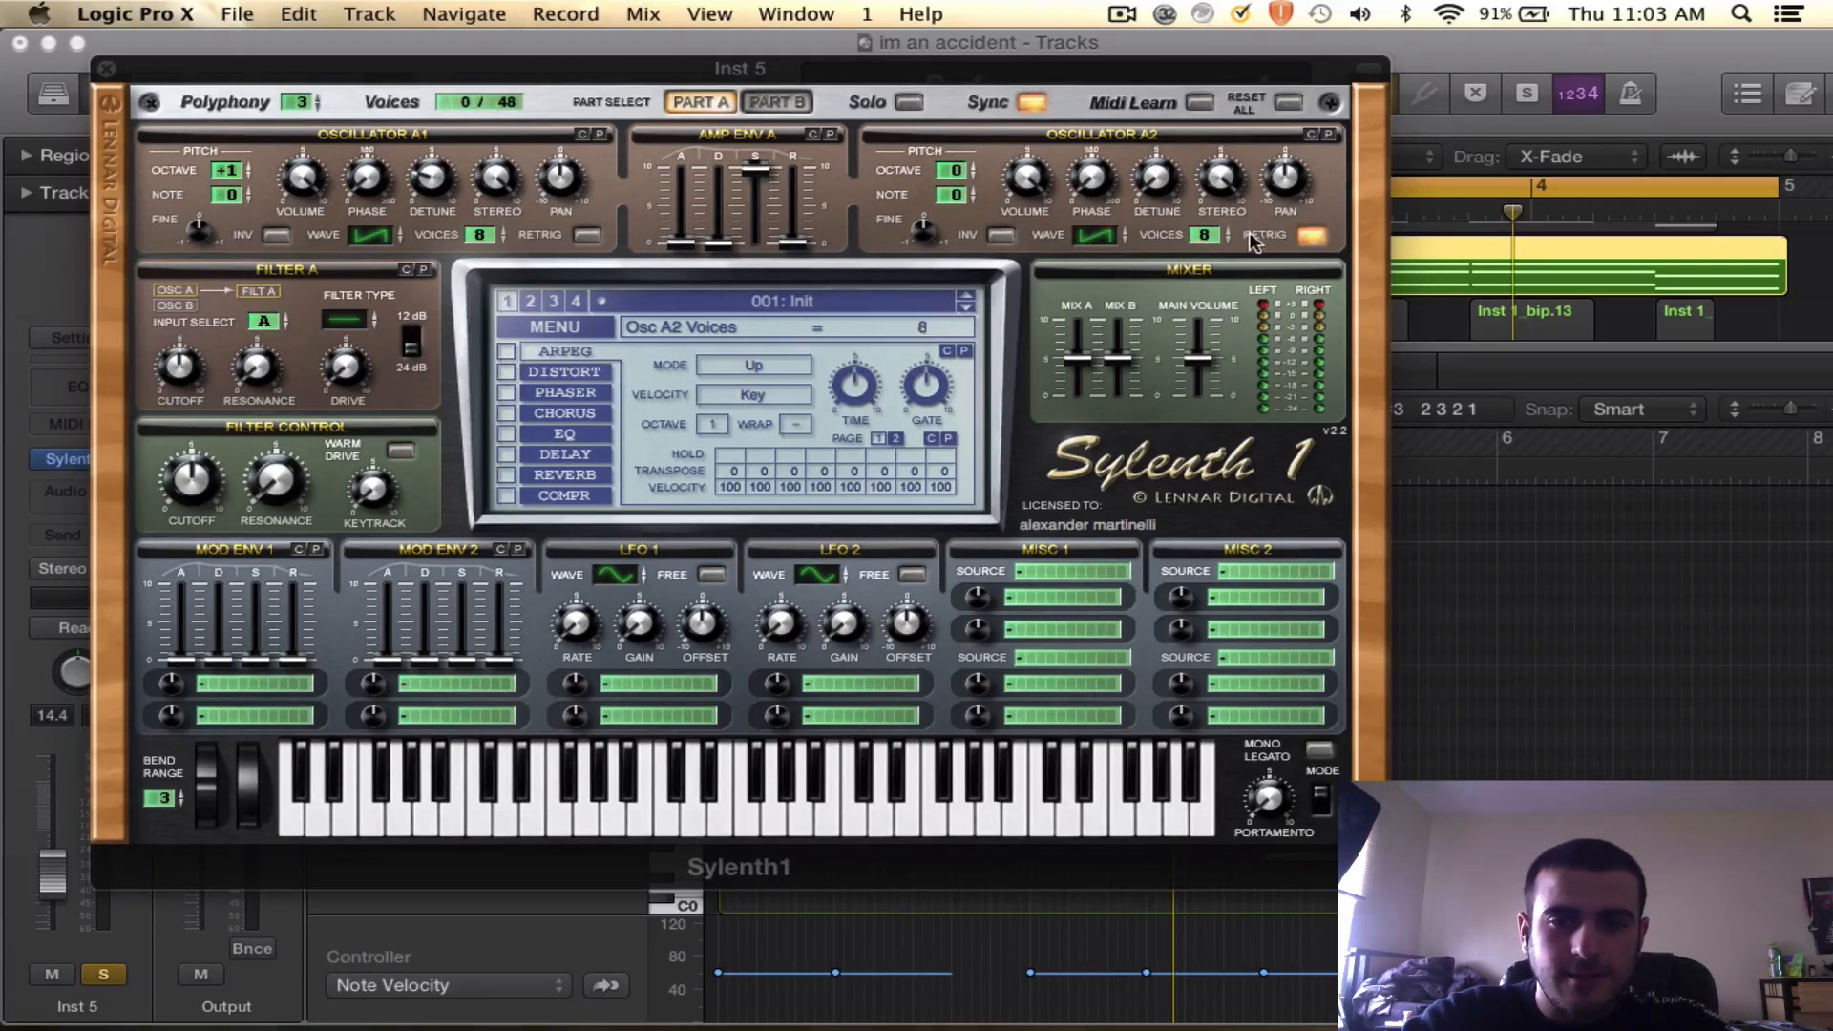
{"action": "left_click", "coordinate": [1312, 235]}
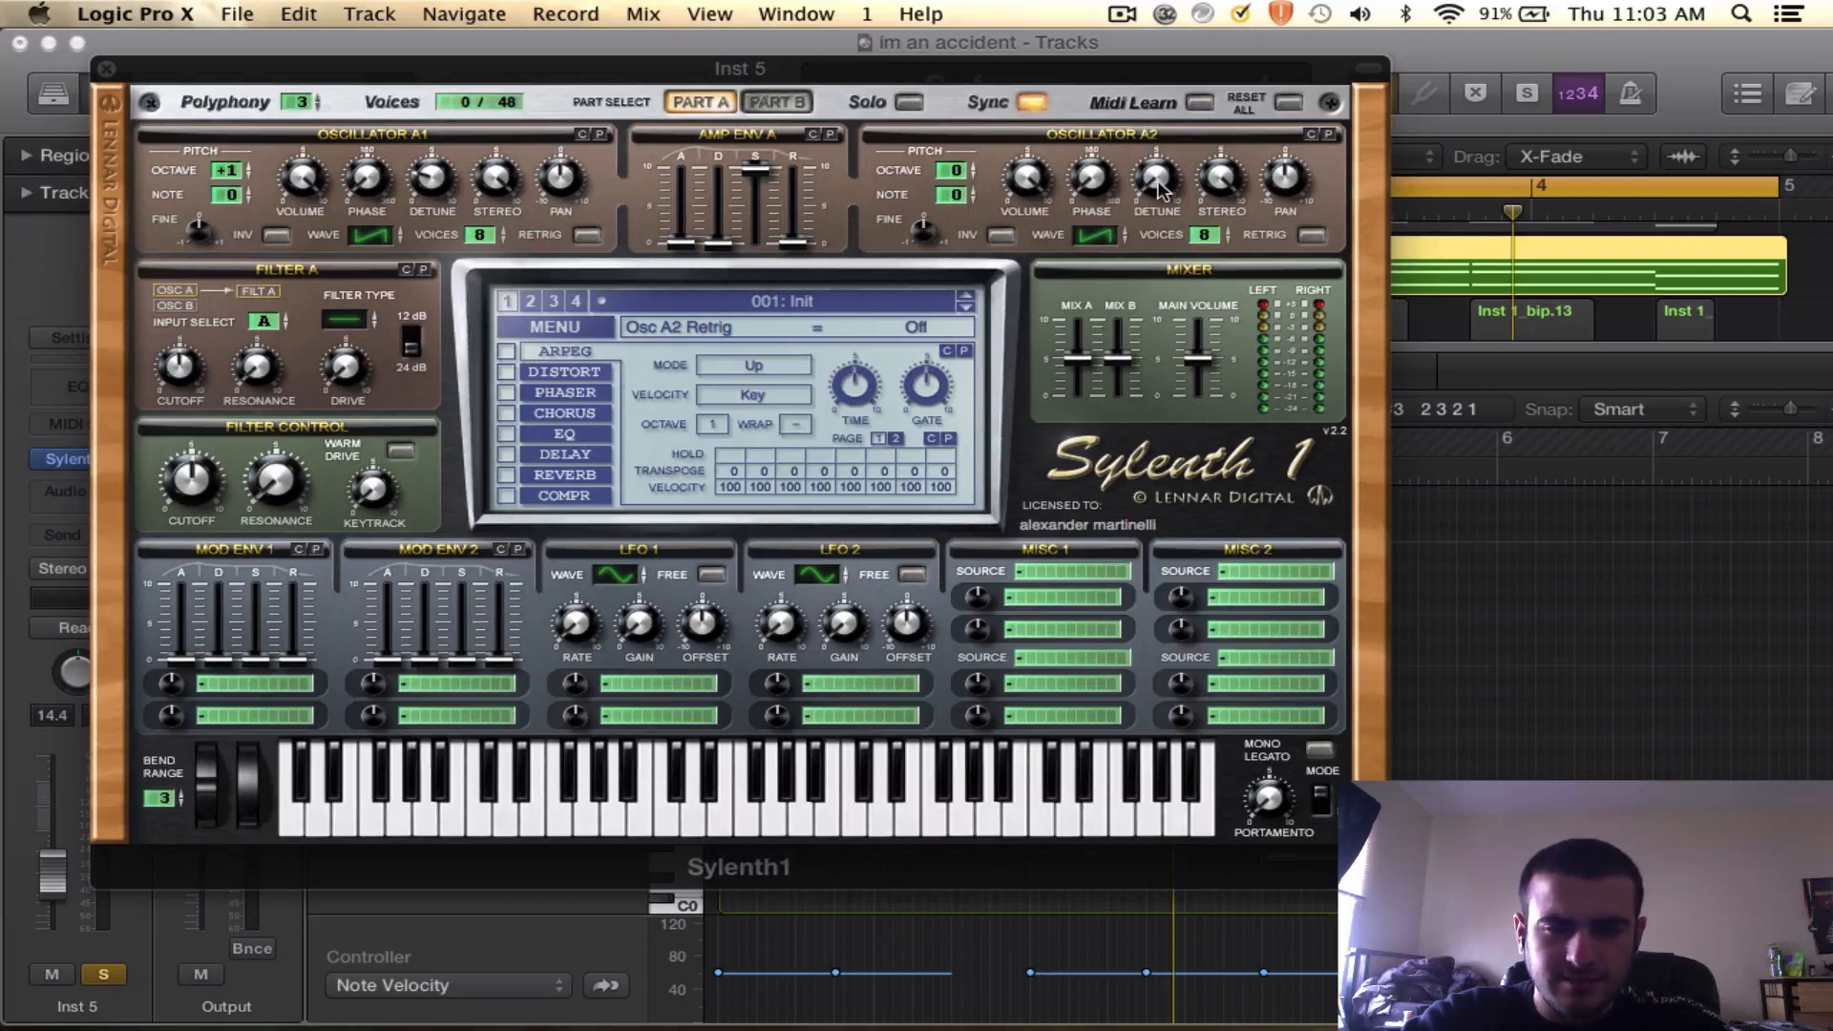
{"action": "left_click_drag", "start_coordinate": [1157, 183], "coordinate": [1136, 97]}
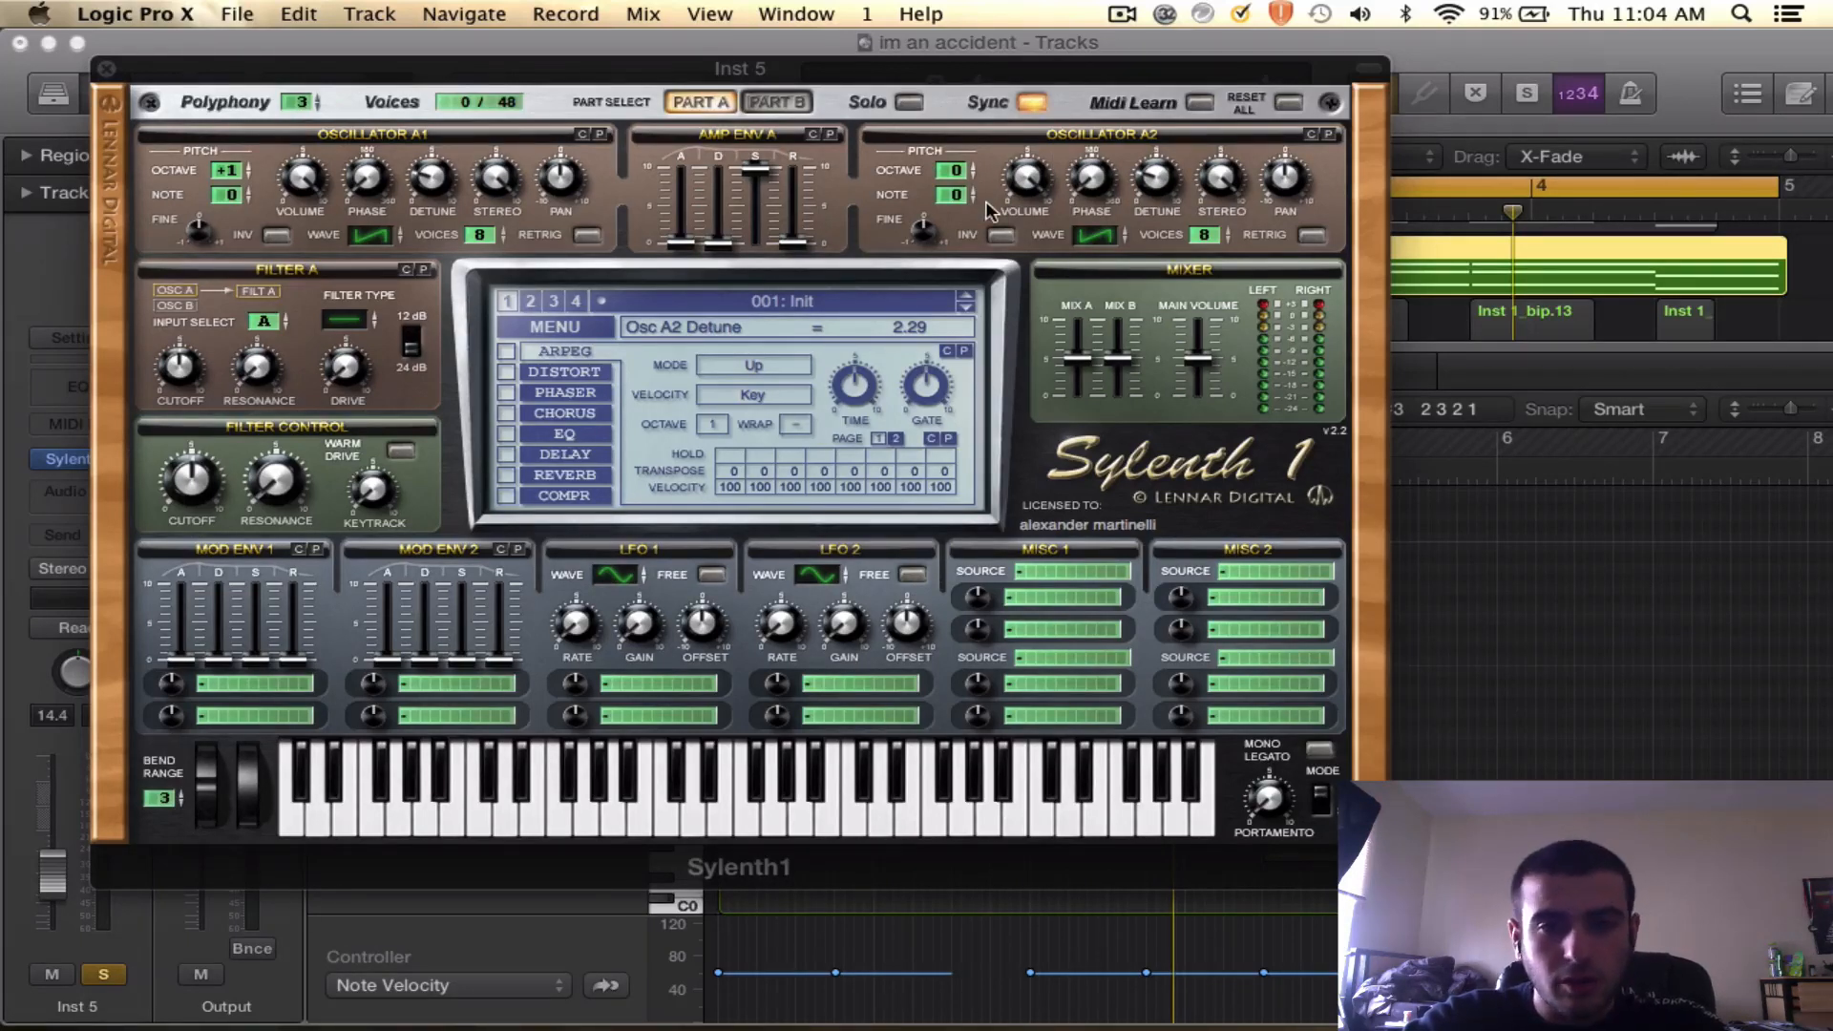
{"action": "key", "text": "space"}
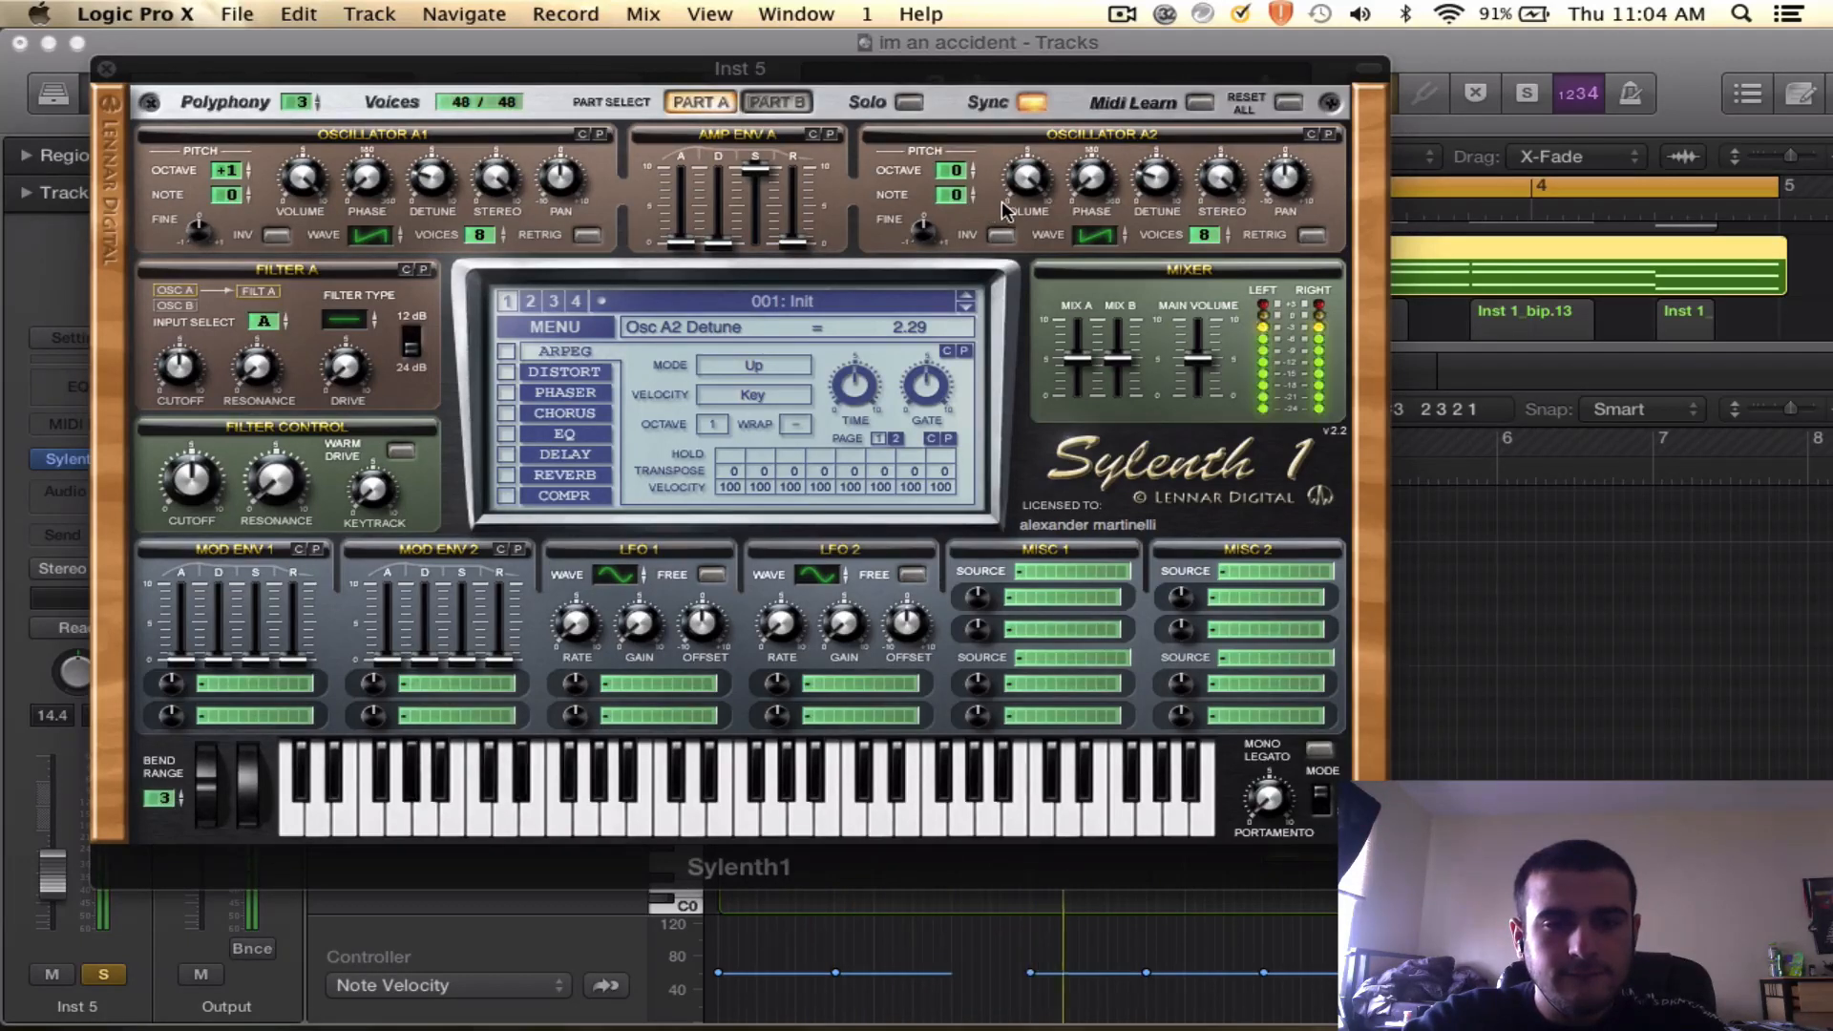
{"action": "key", "text": "space"}
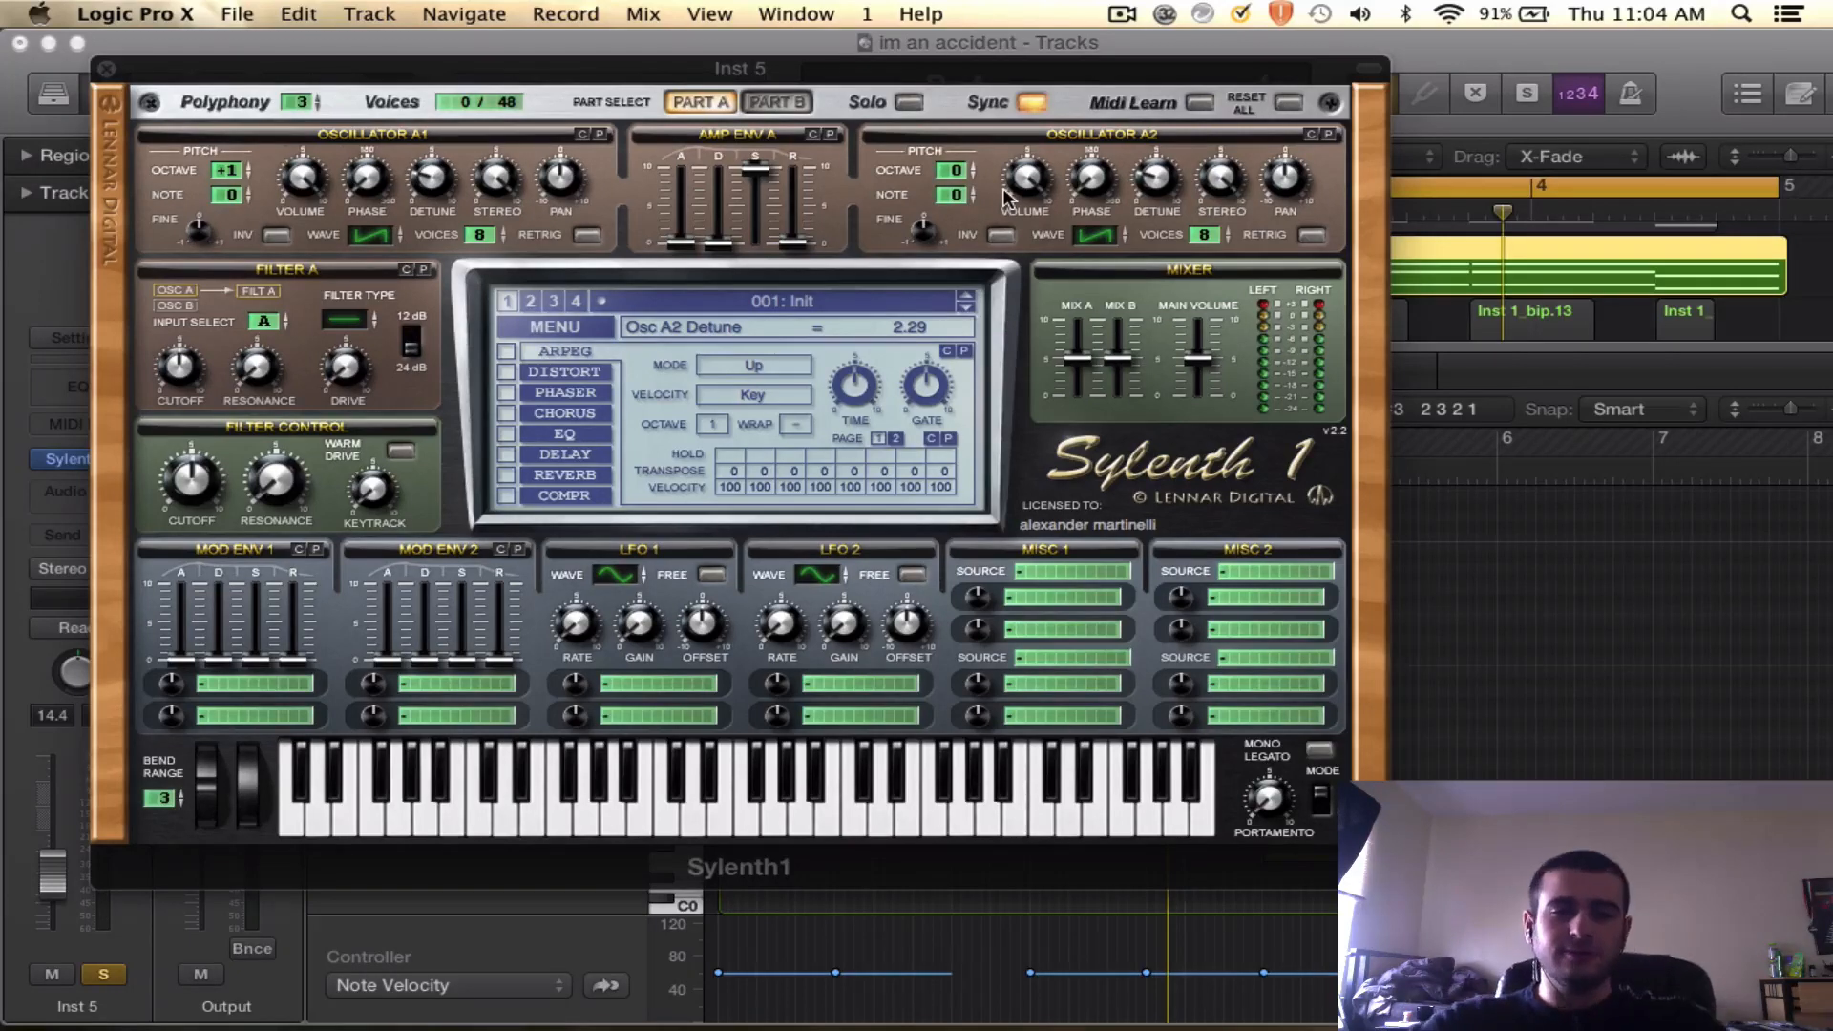
- Set Part B's oscillator B1 to retrigger off, 8 voices, detune 3.24 and octave +2
{"action": "left_click", "coordinate": [774, 101]}
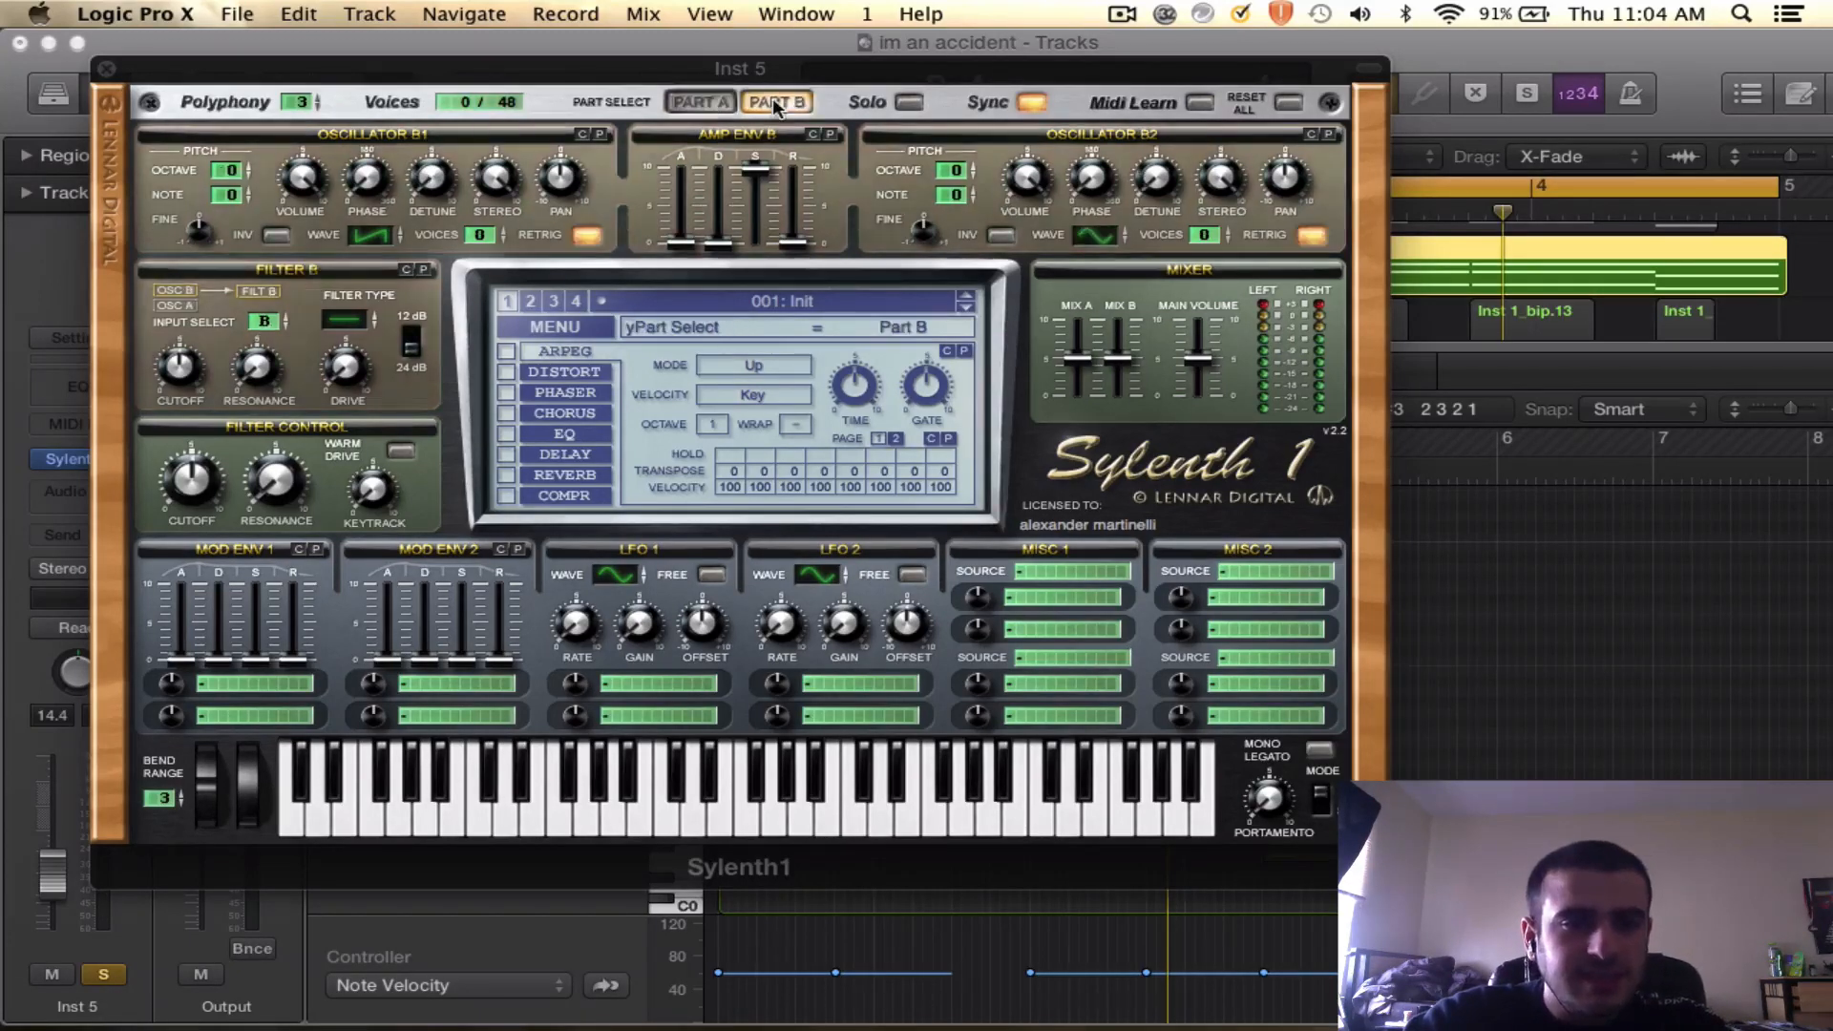
{"action": "left_click", "coordinate": [587, 234]}
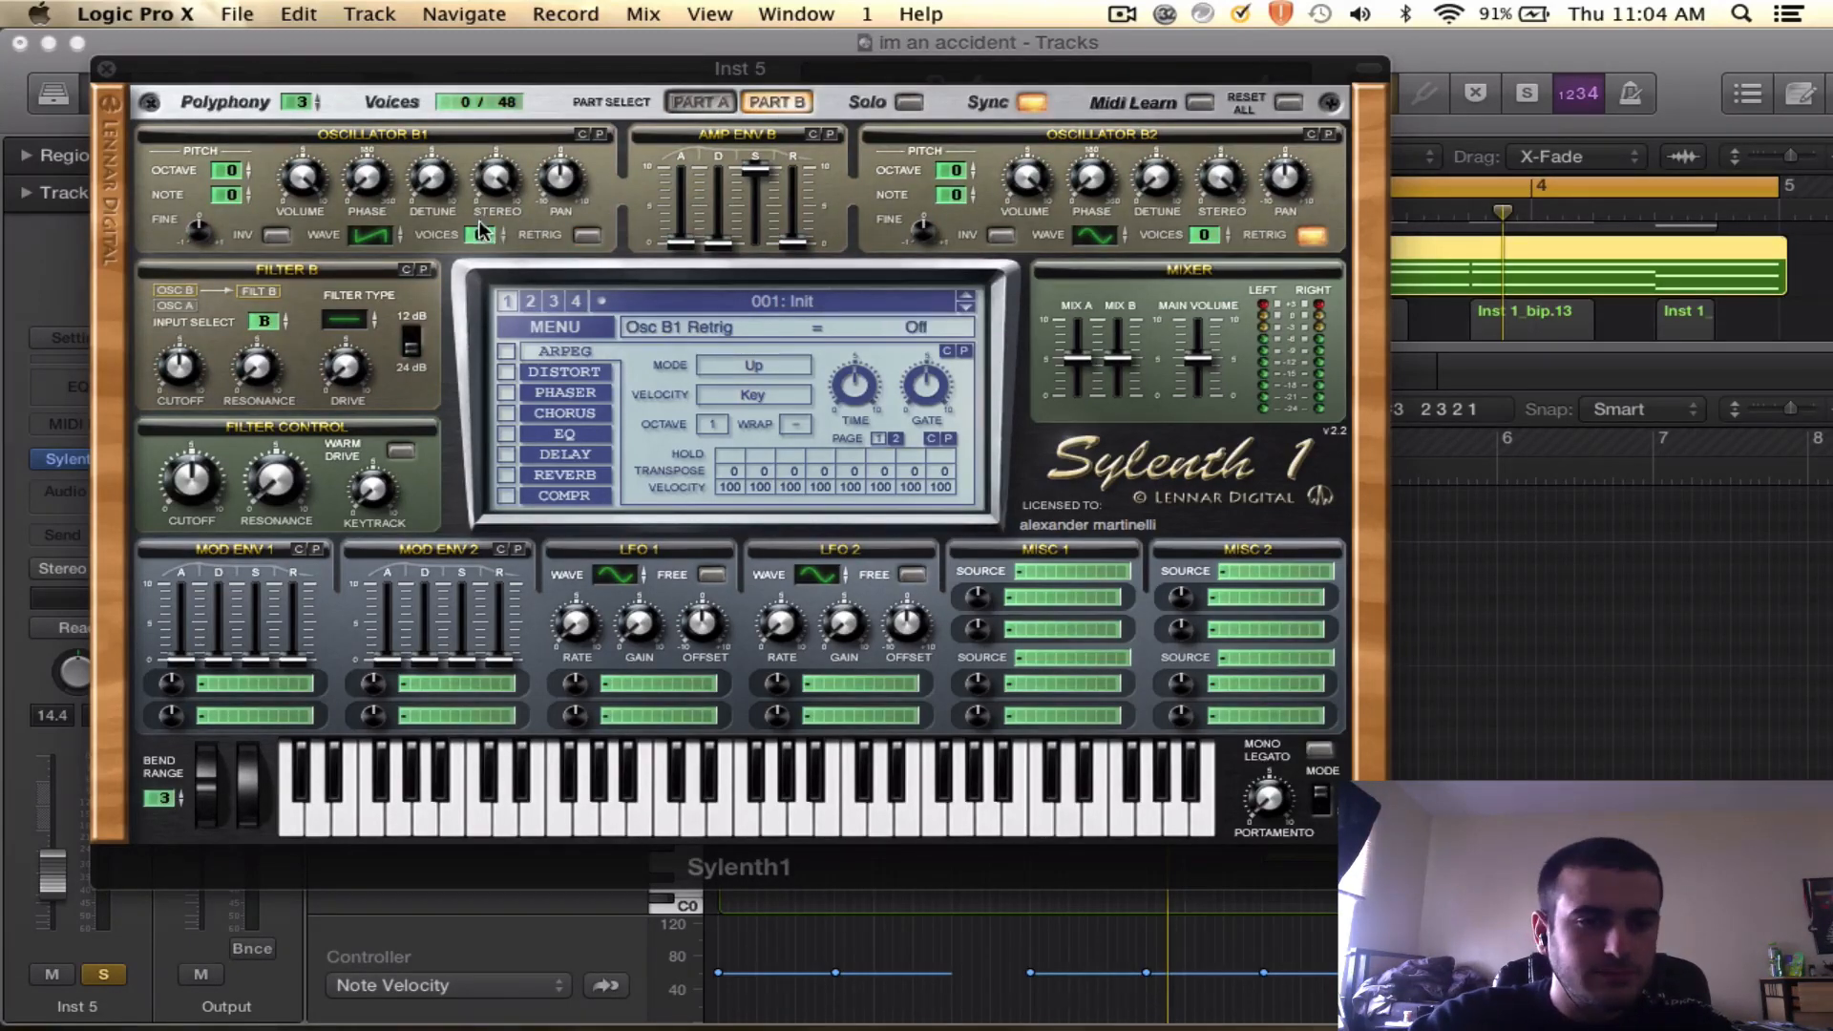
{"action": "left_click_drag", "start_coordinate": [480, 235], "coordinate": [450, 102]}
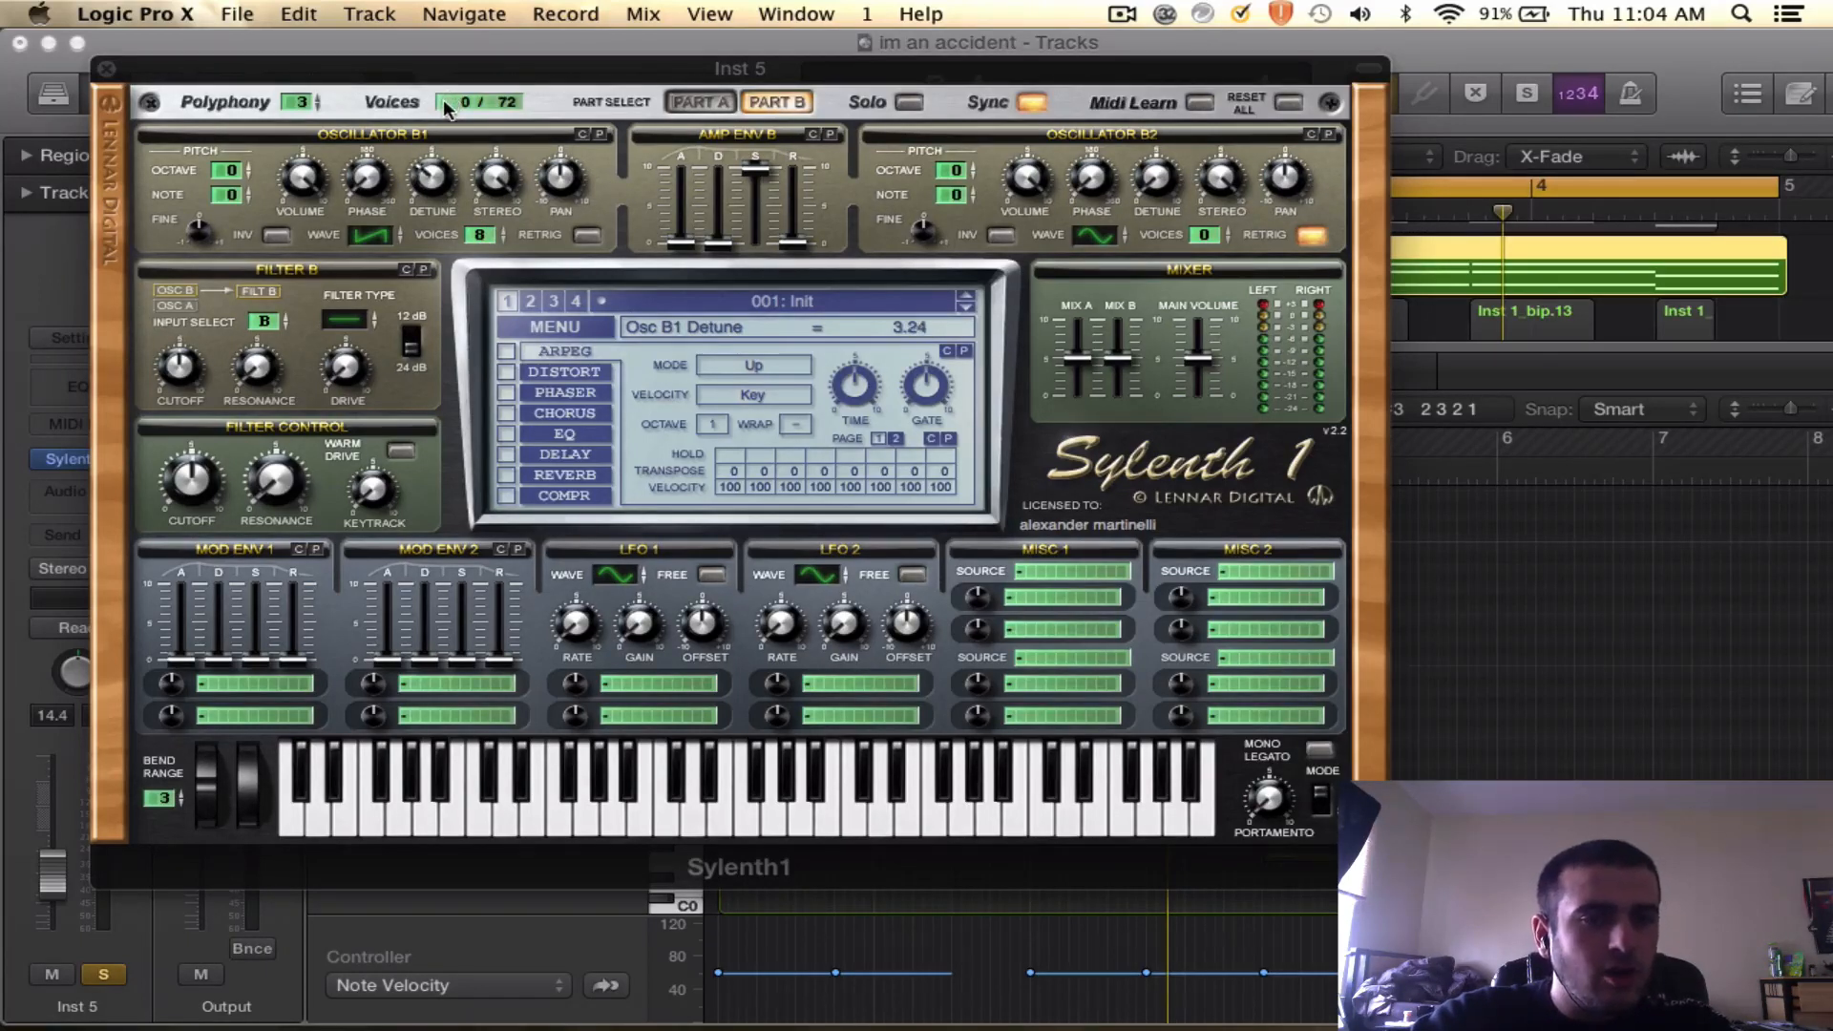
{"action": "left_click_drag", "start_coordinate": [240, 168], "coordinate": [246, 143]}
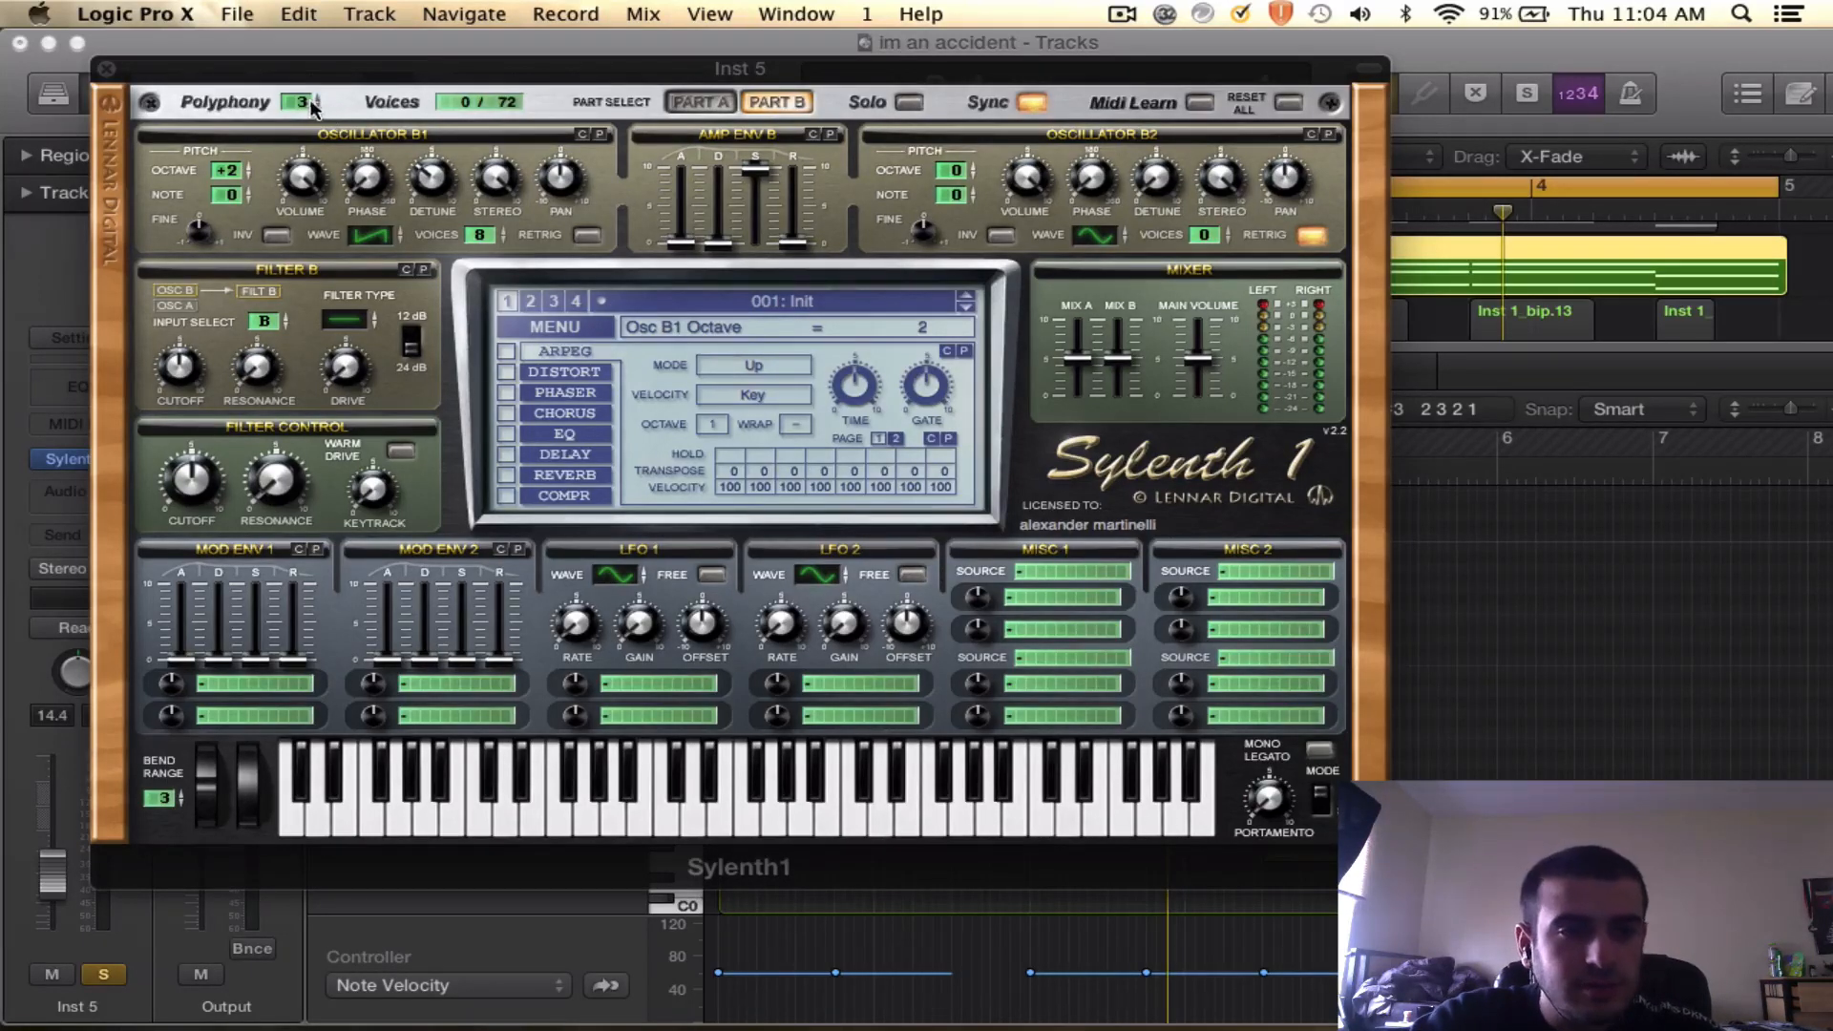
- Set Sylenth1's polyphony to 16 and oscillator B1's detune to 2.33 during chord playback, and close the synth
{"action": "left_click_drag", "start_coordinate": [312, 108], "coordinate": [338, 7]}
{"action": "left_click_drag", "start_coordinate": [298, 105], "coordinate": [307, 52]}
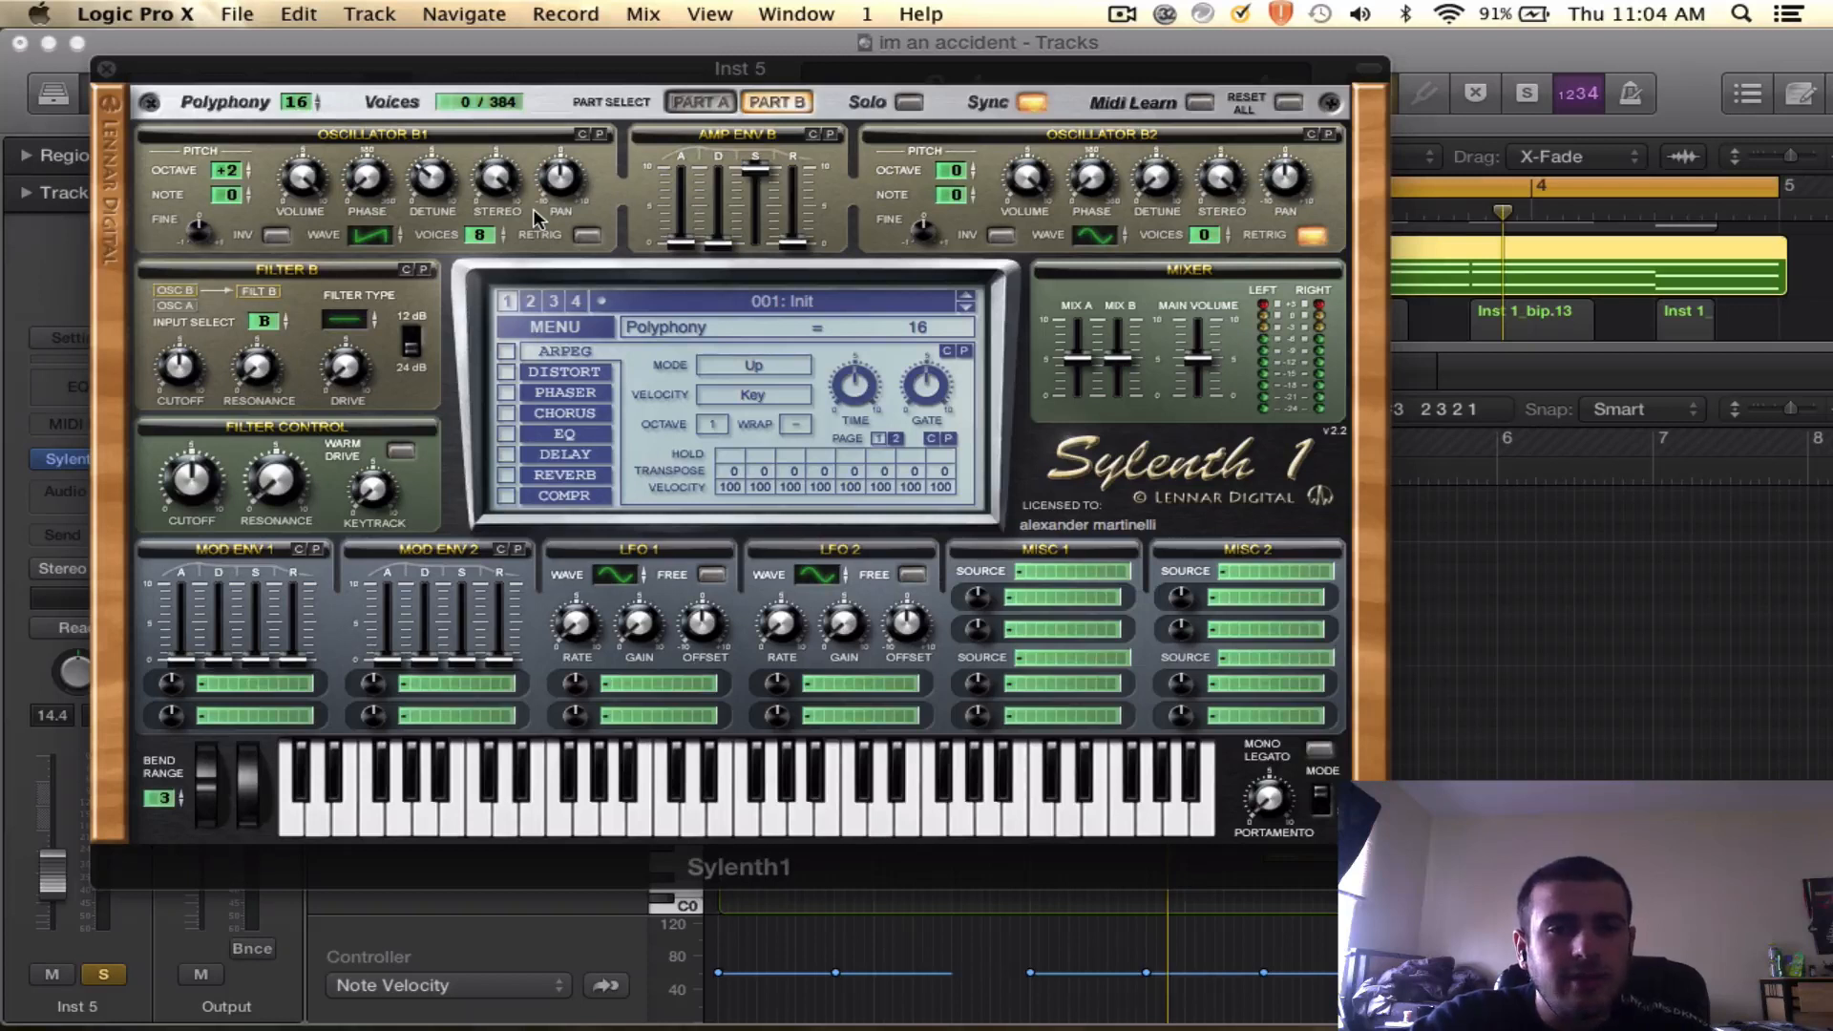
{"action": "key", "text": "space"}
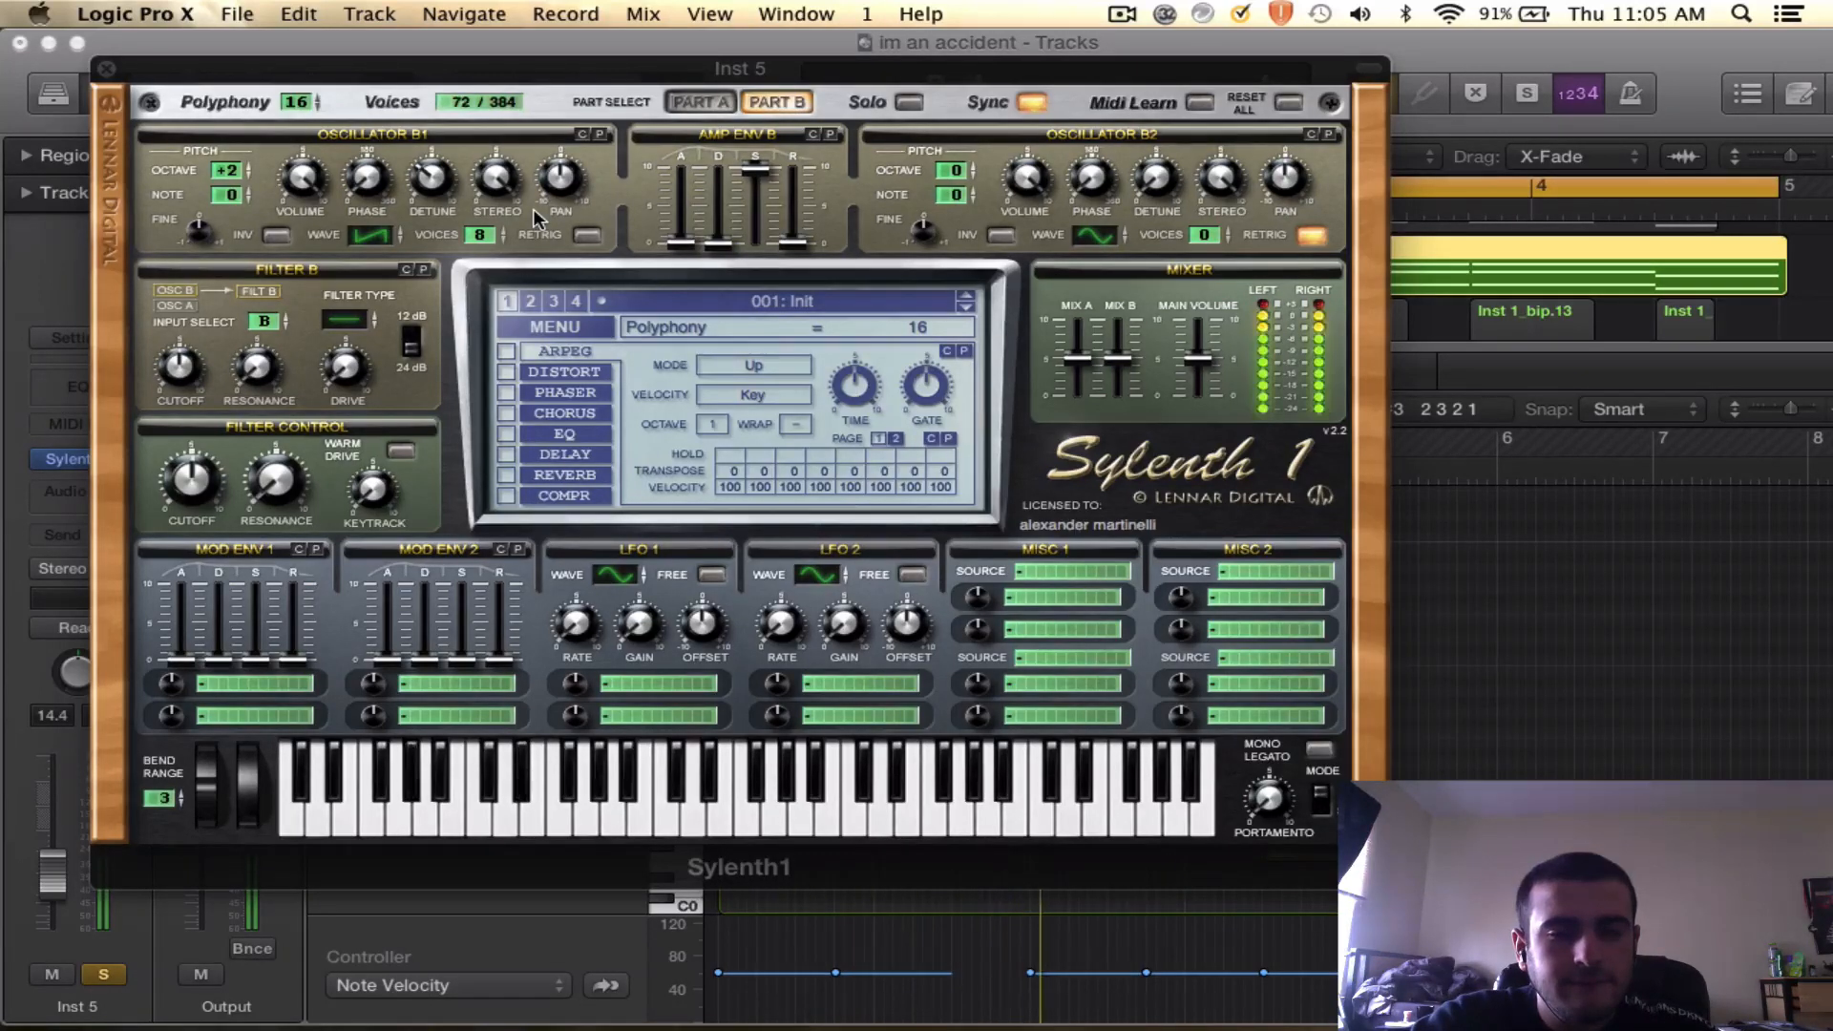
{"action": "left_click", "coordinate": [427, 191]}
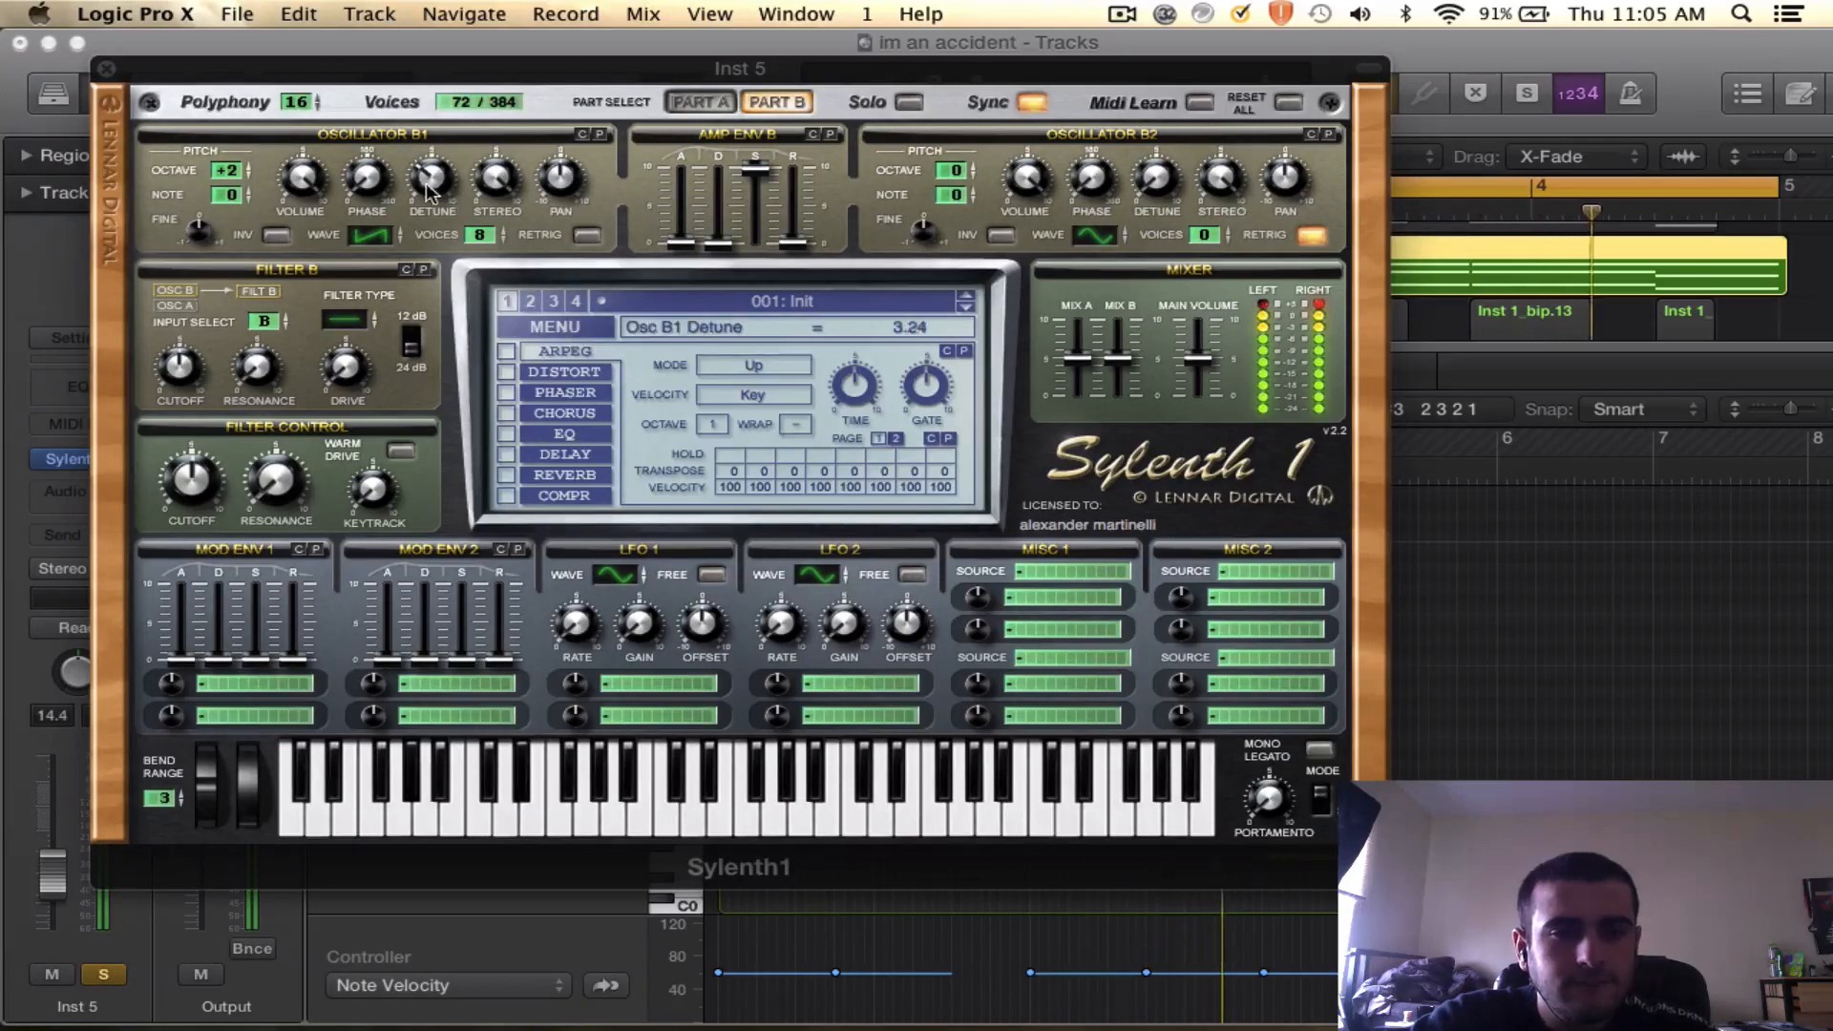
{"action": "left_click_drag", "start_coordinate": [426, 191], "coordinate": [426, 209]}
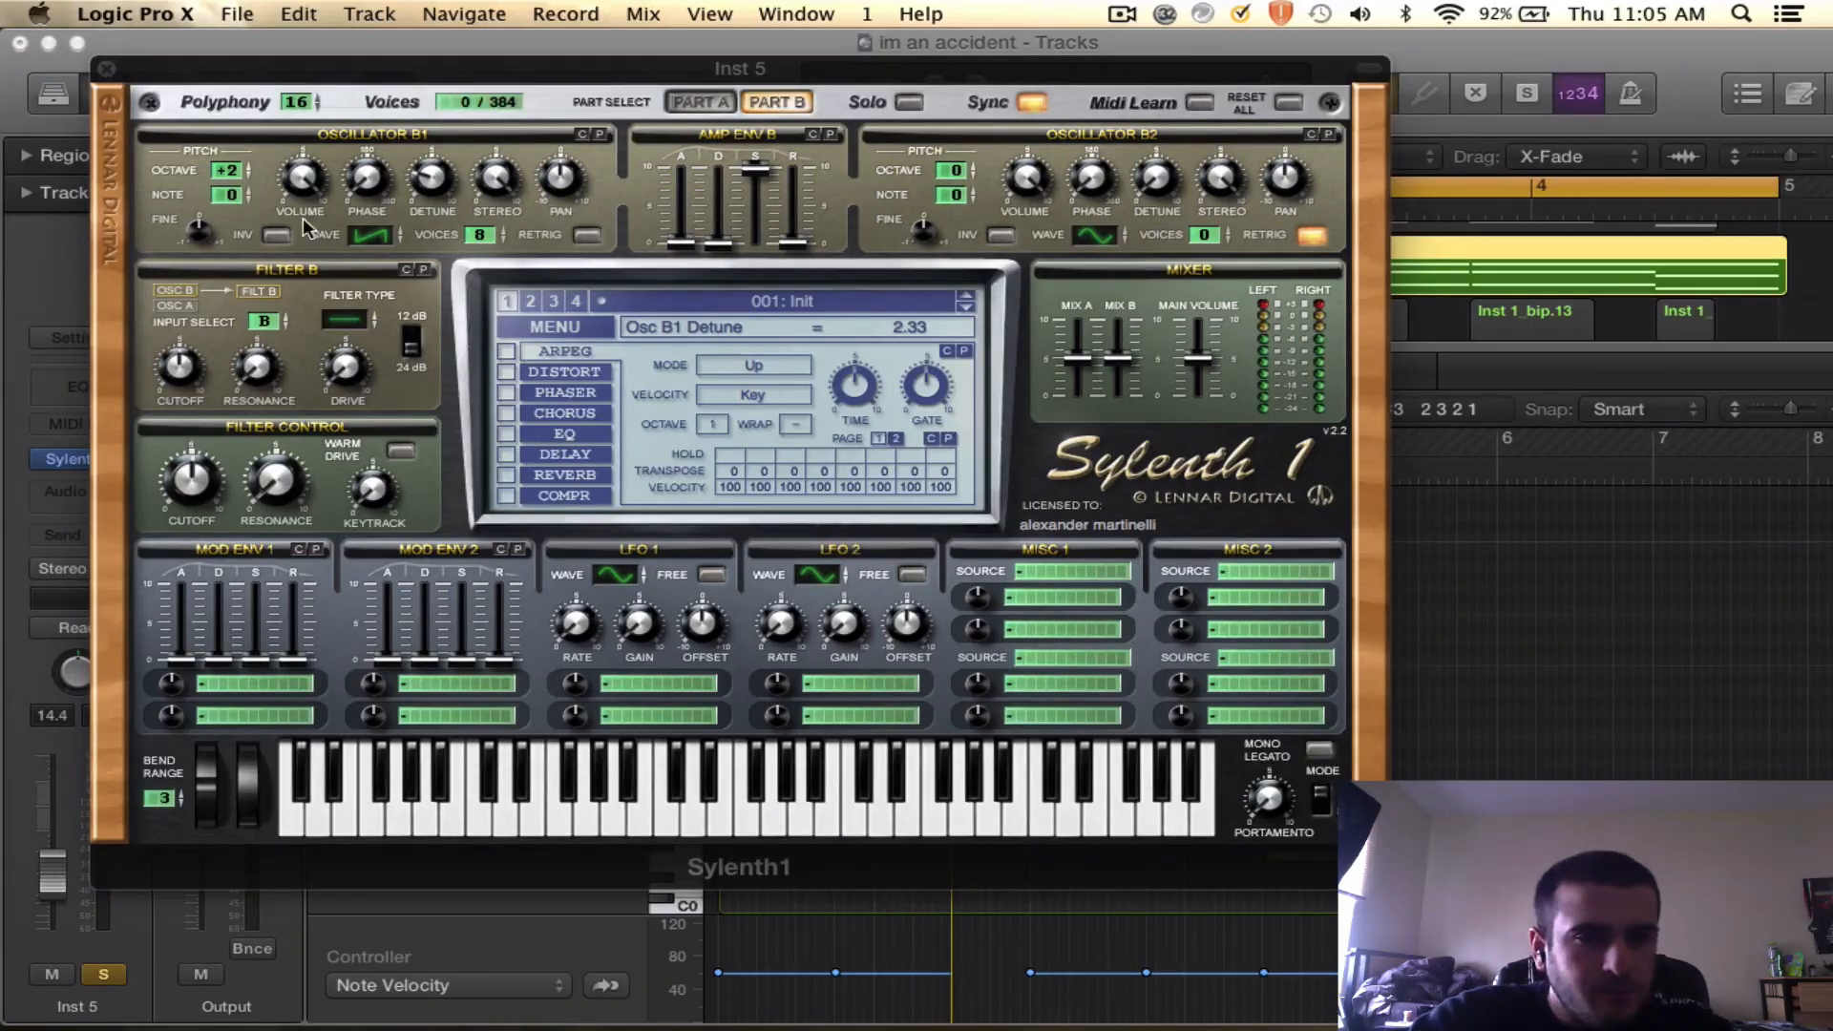
{"action": "left_click", "coordinate": [108, 69]}
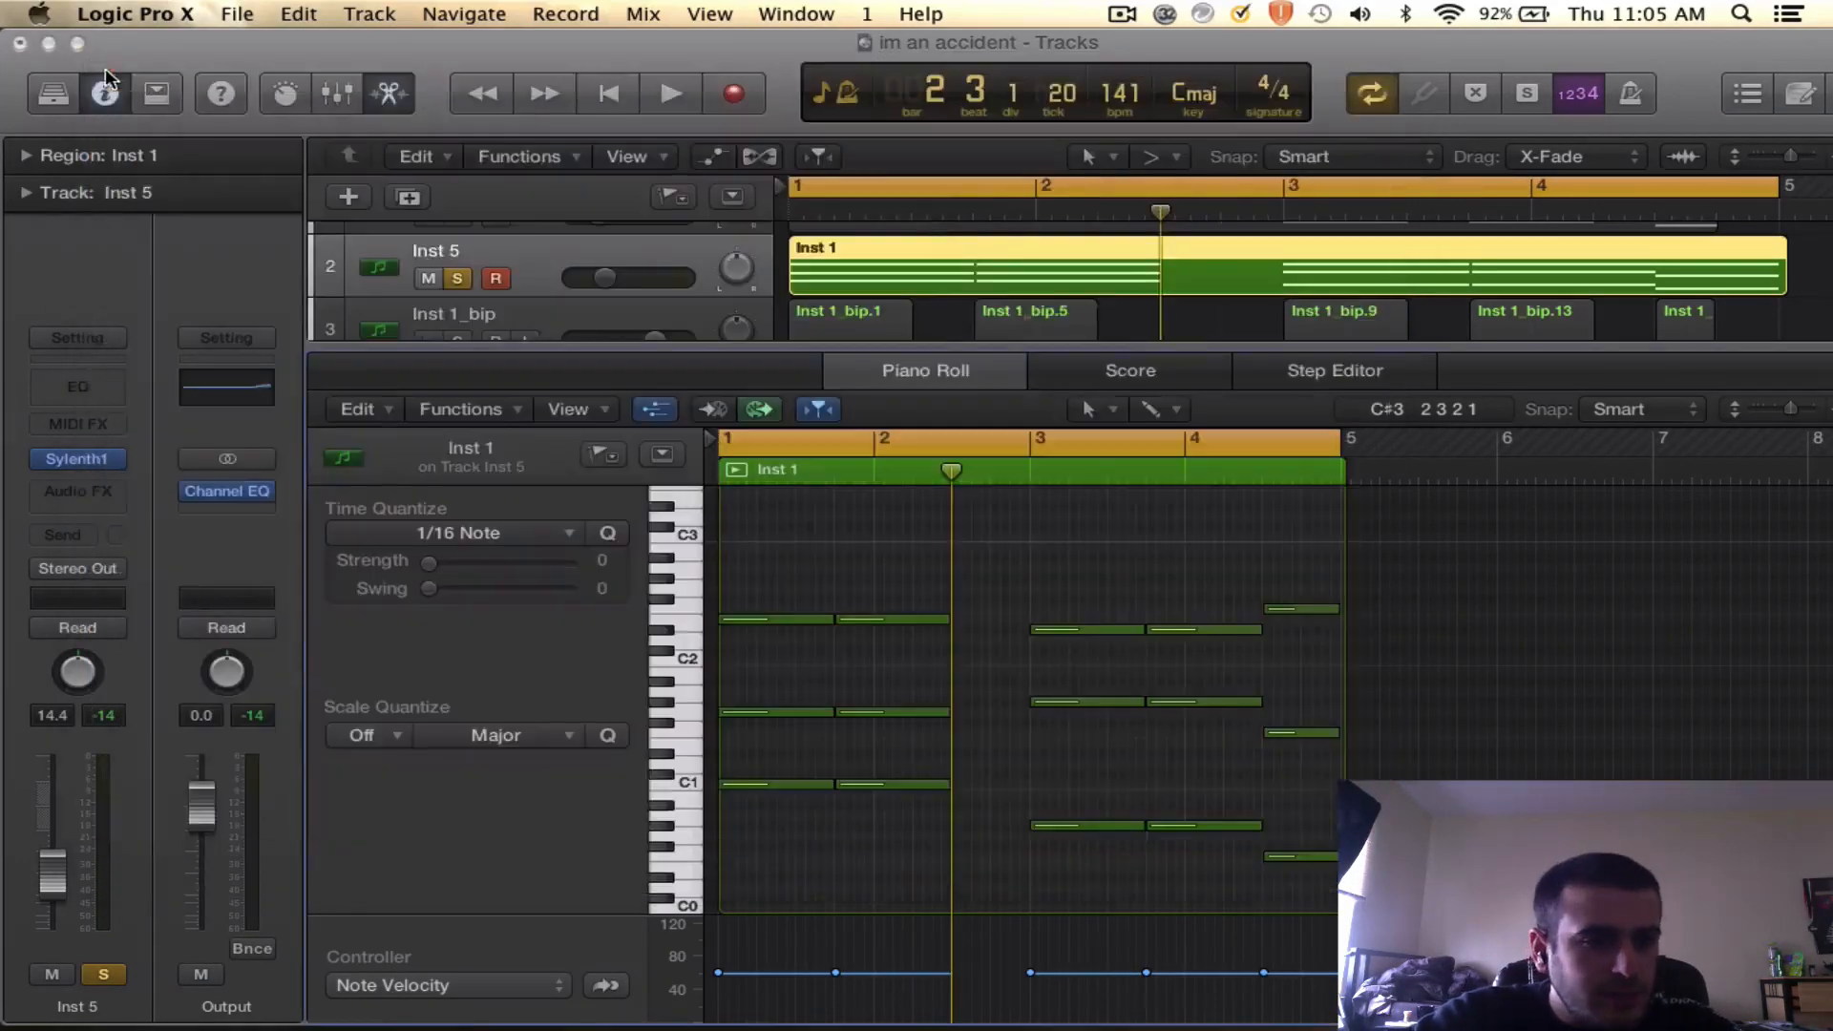
- Insert a stereo Channel EQ on Inst 5, enable its low cut at 158 Hz, and play back the chords
{"action": "left_click", "coordinate": [115, 493]}
{"action": "mouse_move", "coordinate": [127, 619]}
{"action": "mouse_move", "coordinate": [401, 616]}
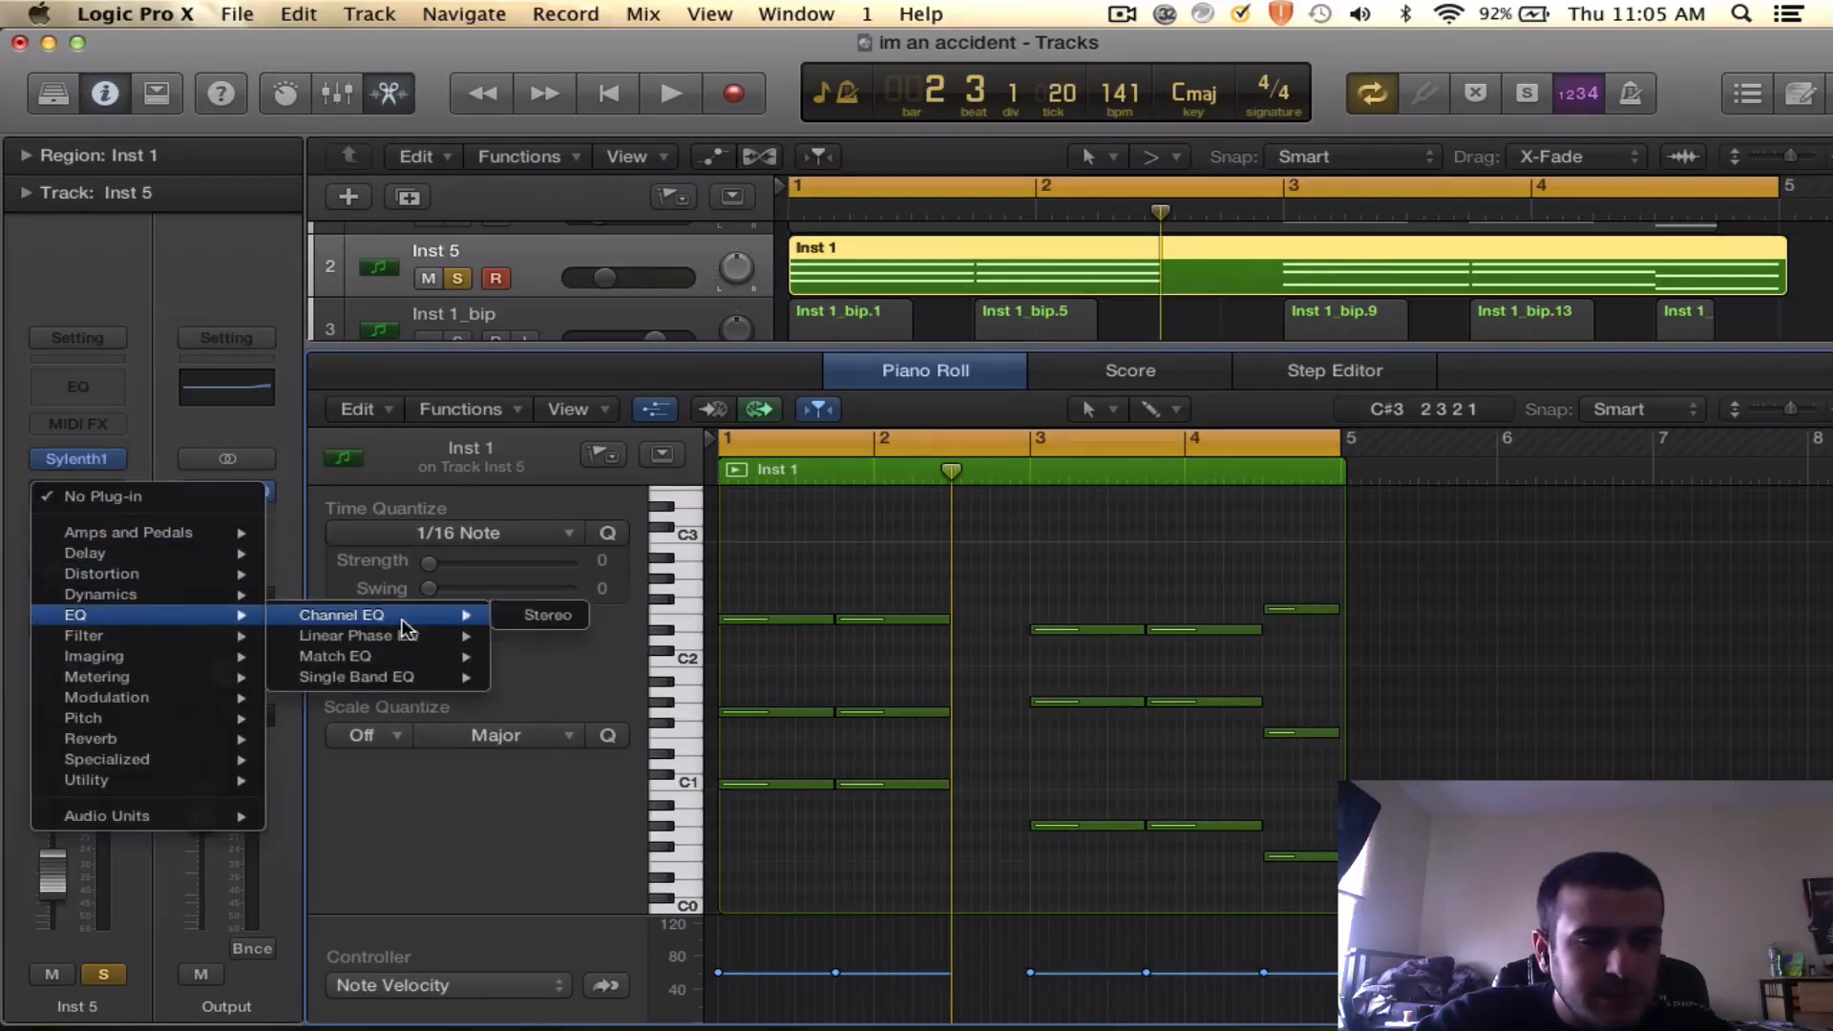
{"action": "left_click", "coordinate": [535, 616]}
{"action": "left_click", "coordinate": [230, 247]}
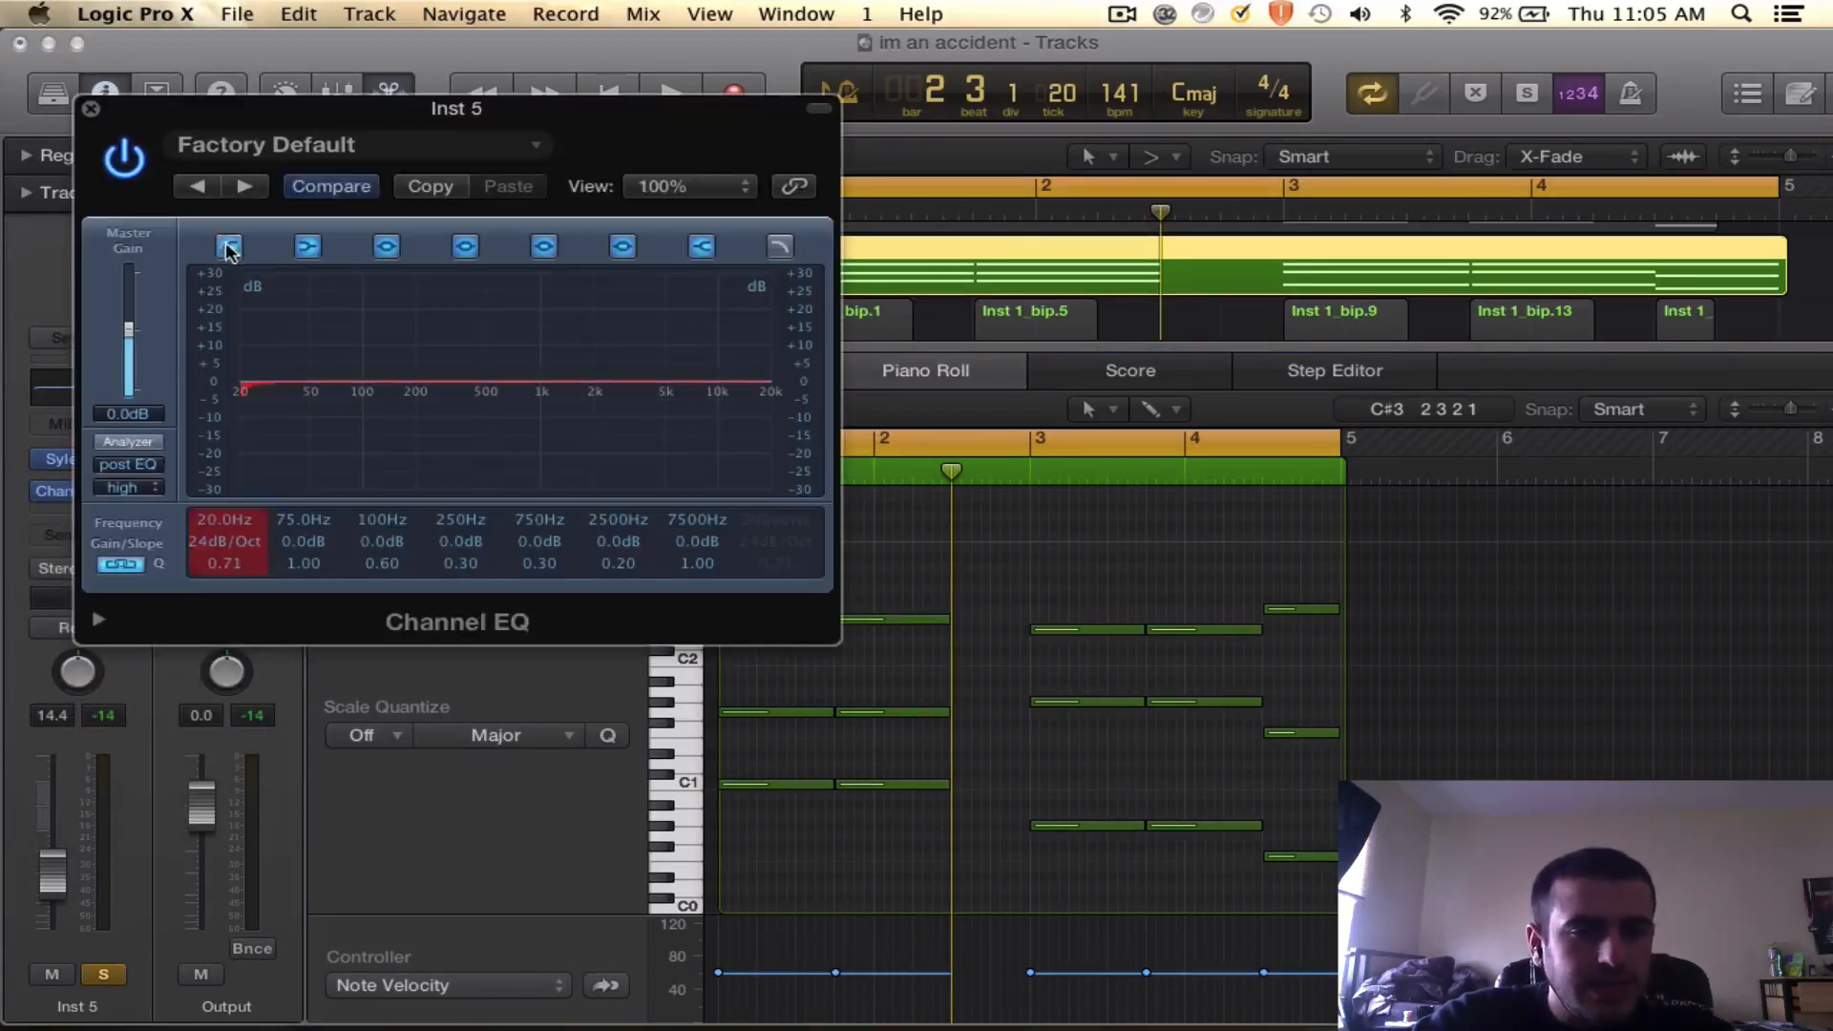
{"action": "left_click_drag", "start_coordinate": [340, 393], "coordinate": [410, 403]}
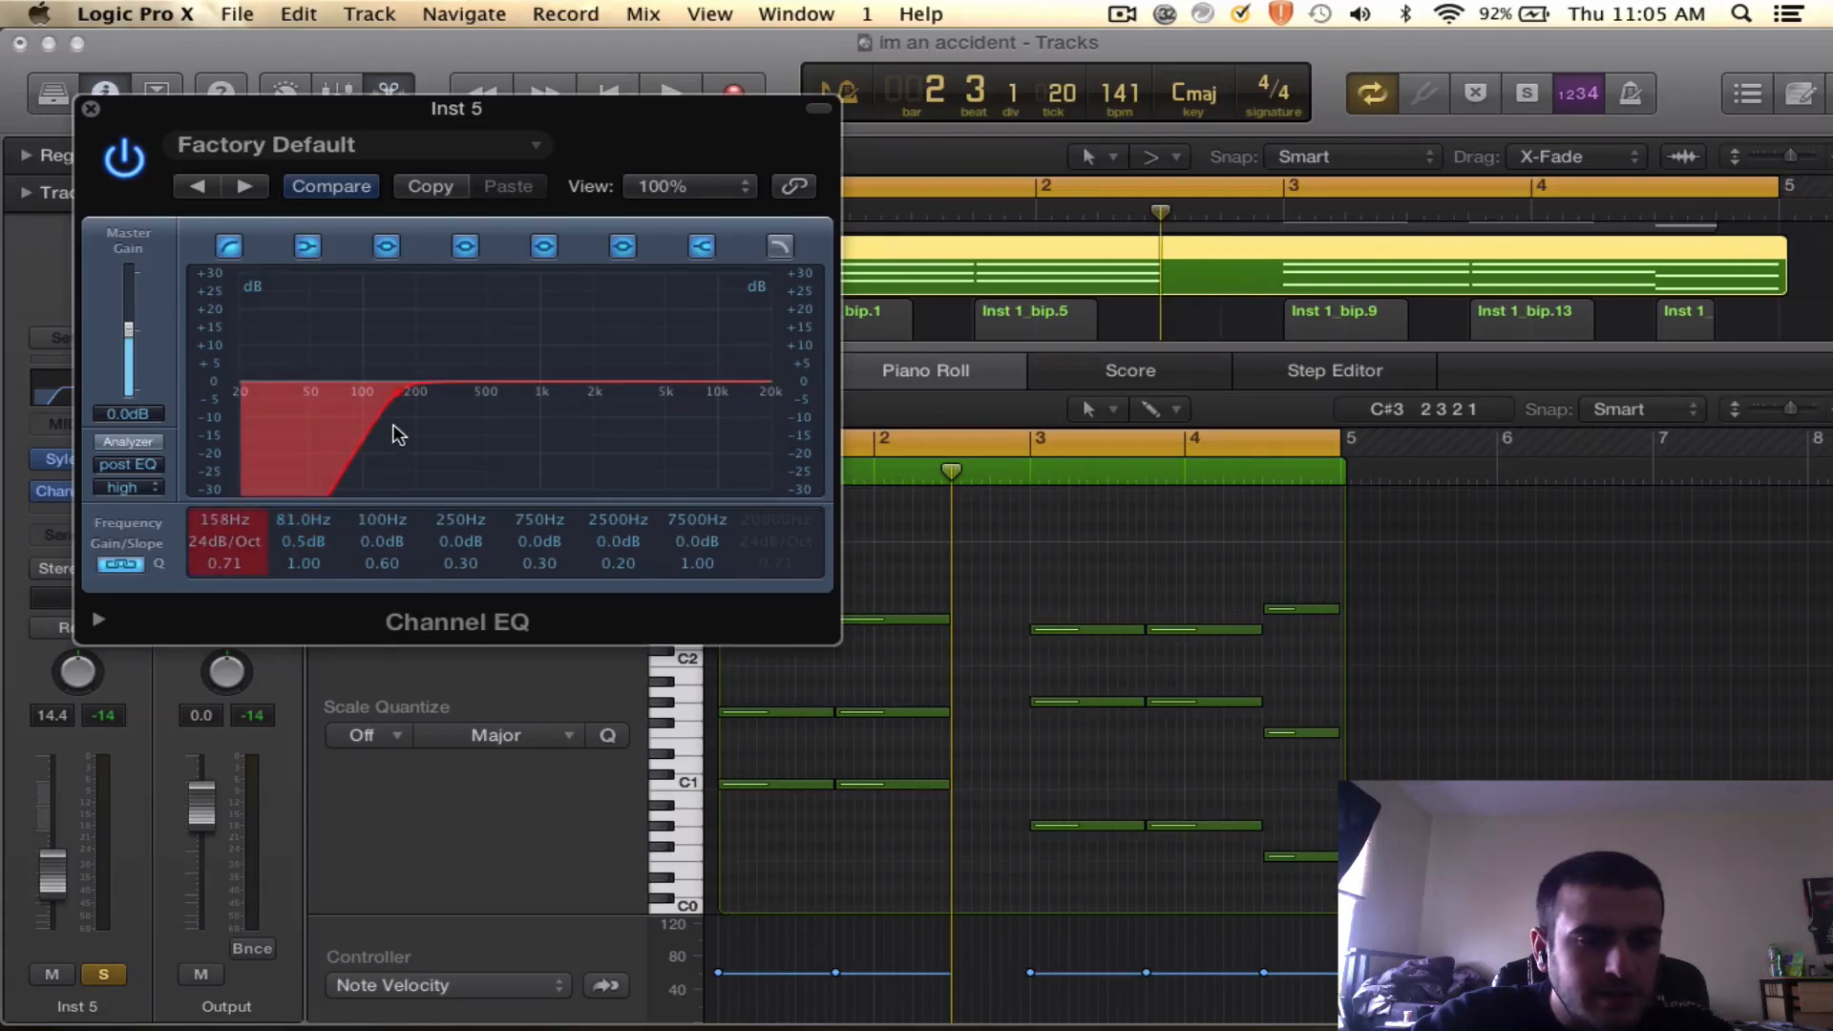
{"action": "key", "text": "space"}
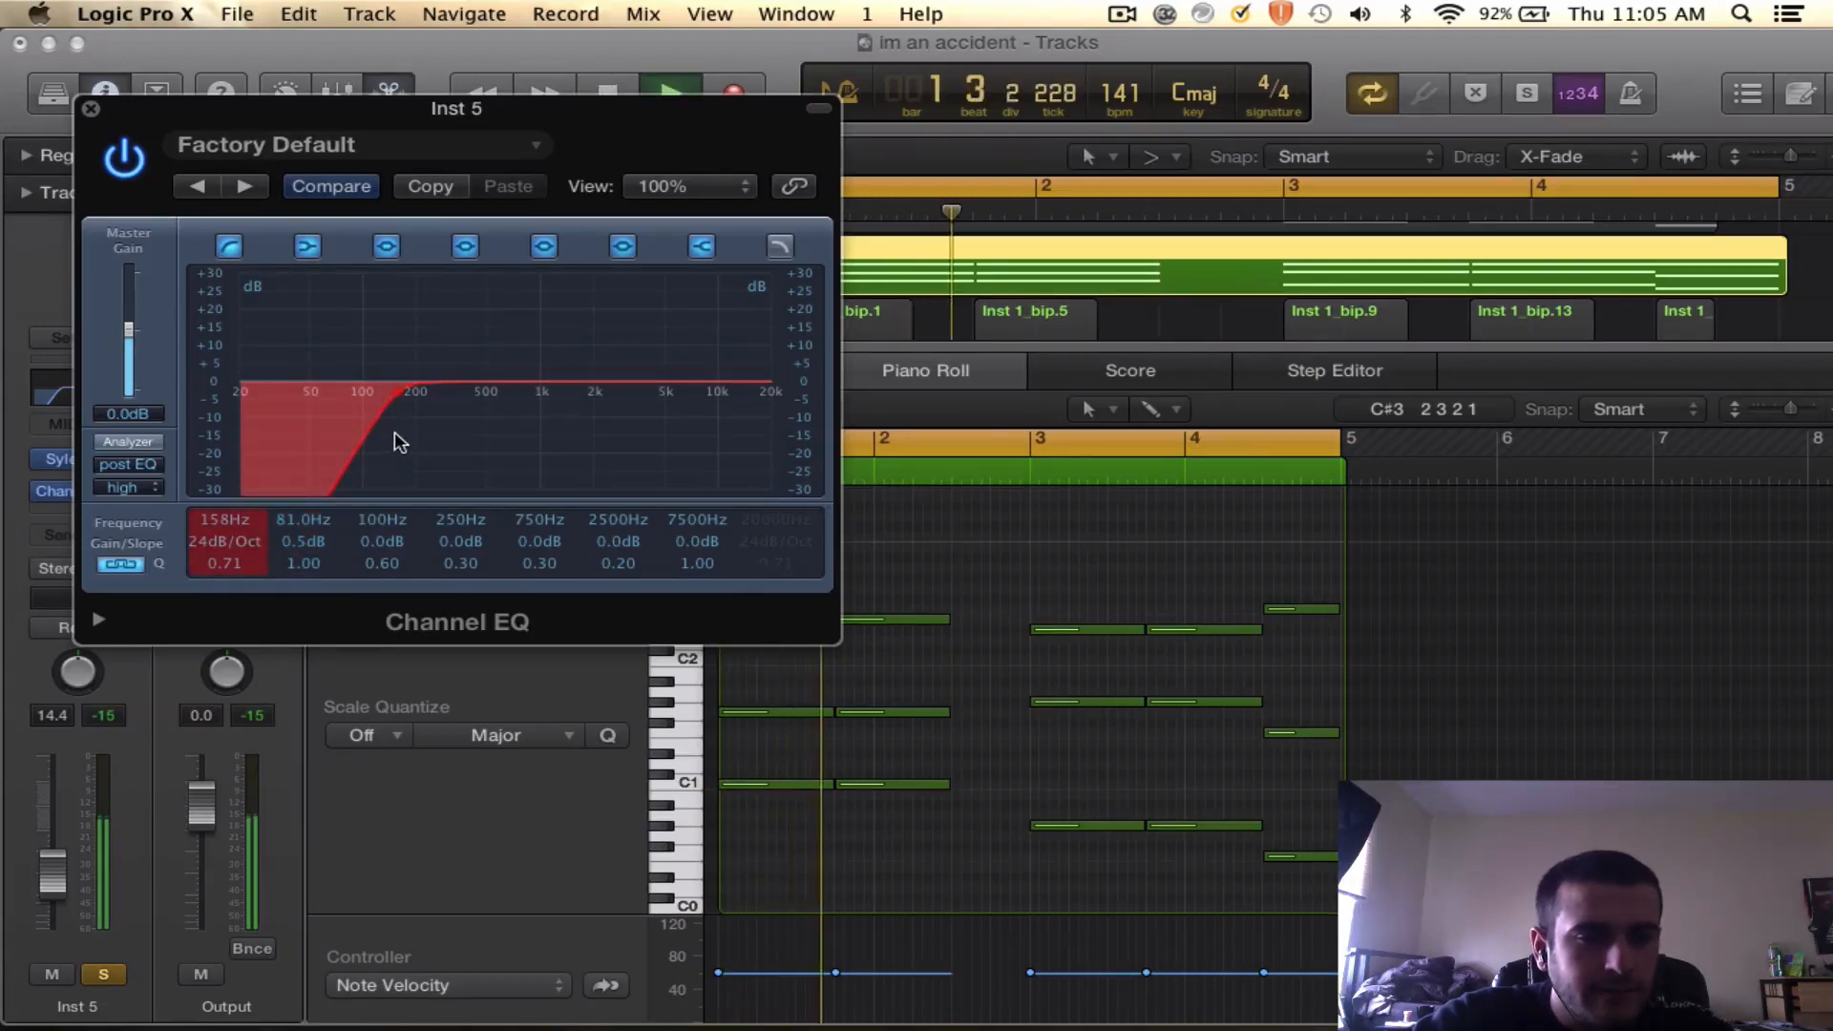
- Set the low cut of Inst 5's Channel EQ to 164 Hz, play back the chords, and close the EQ
{"action": "mouse_move", "coordinate": [378, 419]}
{"action": "left_mouse_down"}
{"action": "mouse_move", "coordinate": [468, 427]}
{"action": "mouse_move", "coordinate": [344, 409]}
{"action": "mouse_move", "coordinate": [379, 413]}
{"action": "left_mouse_up"}
{"action": "key", "text": "space"}
{"action": "key", "text": "space"}
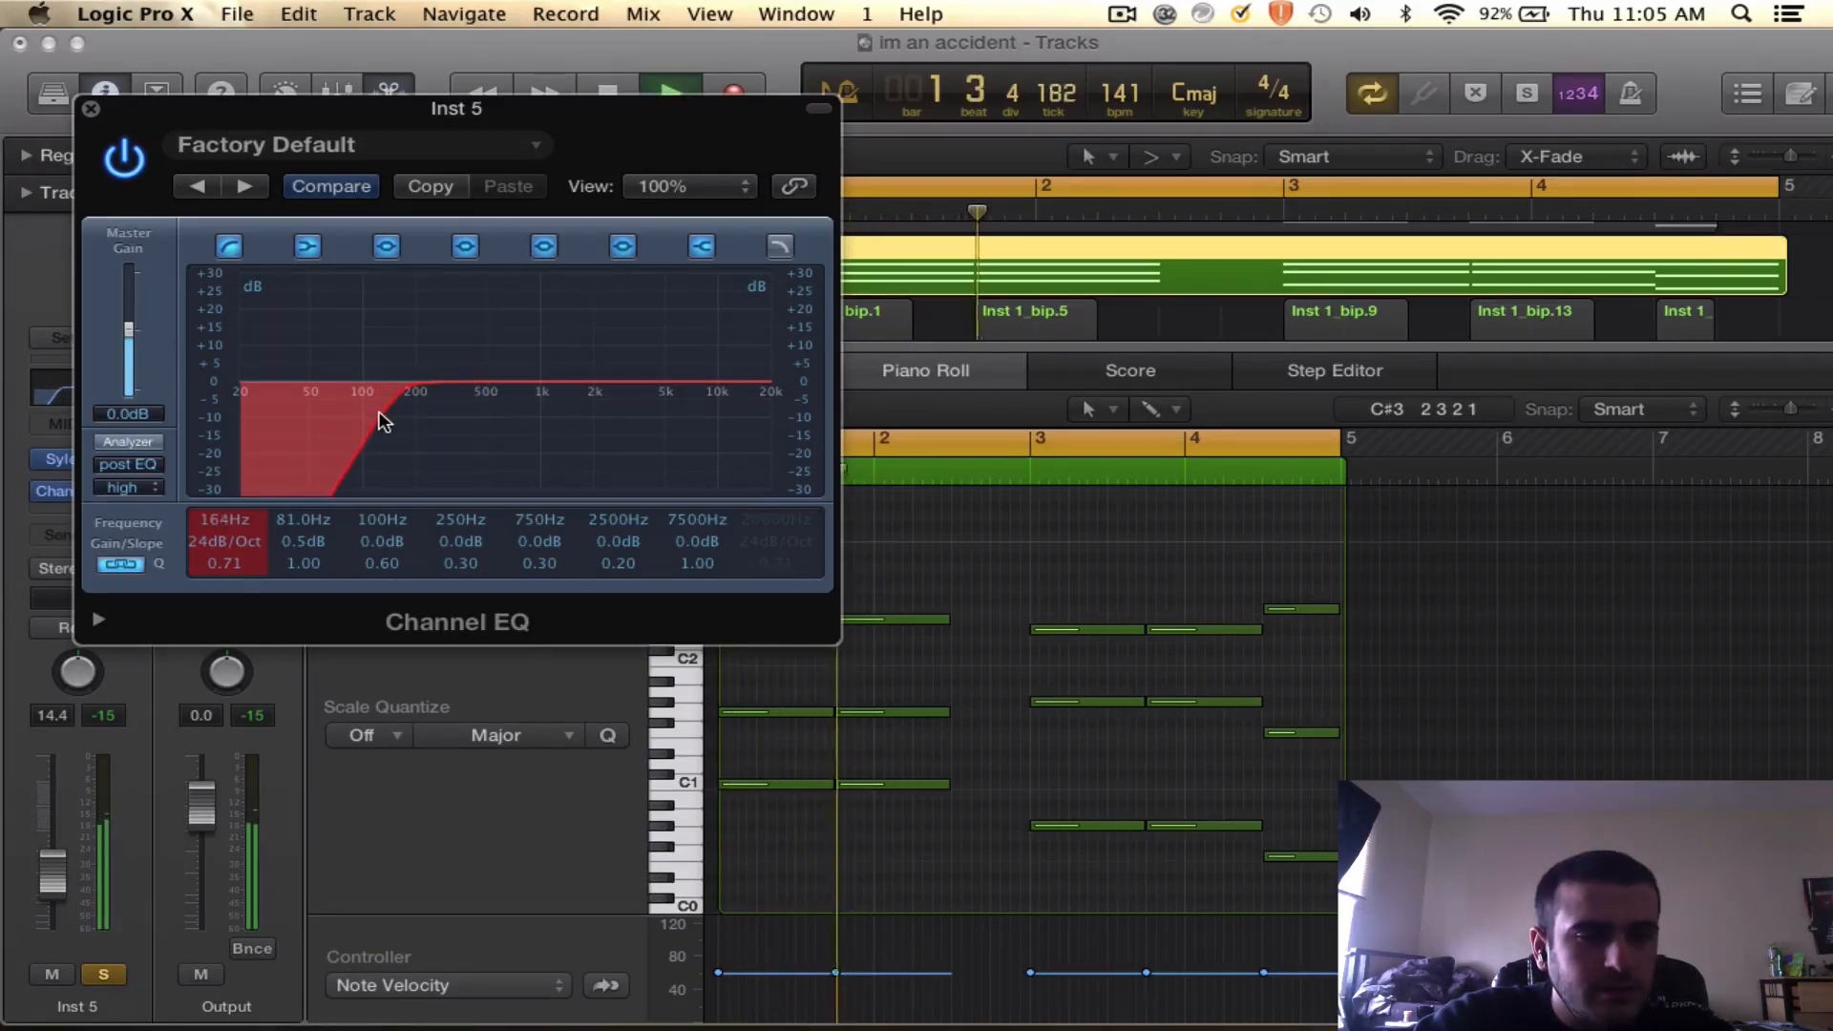
{"action": "key", "text": "space"}
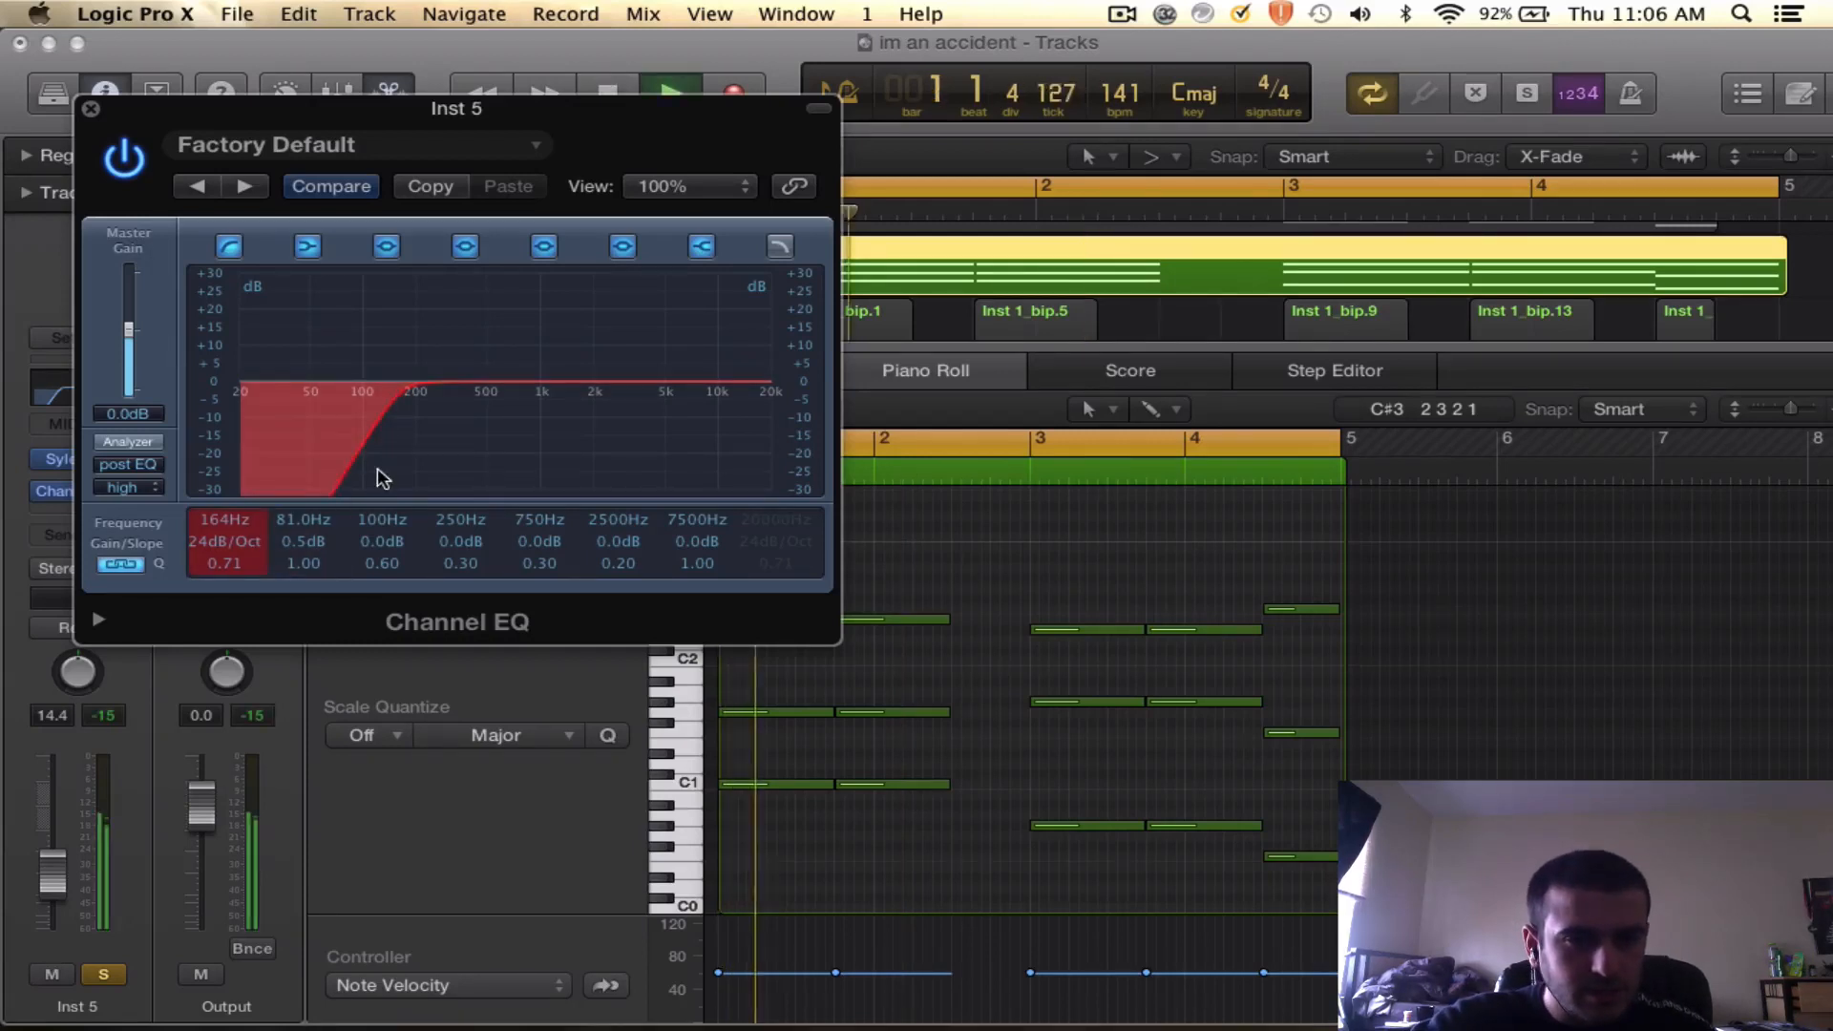
{"action": "key", "text": "space"}
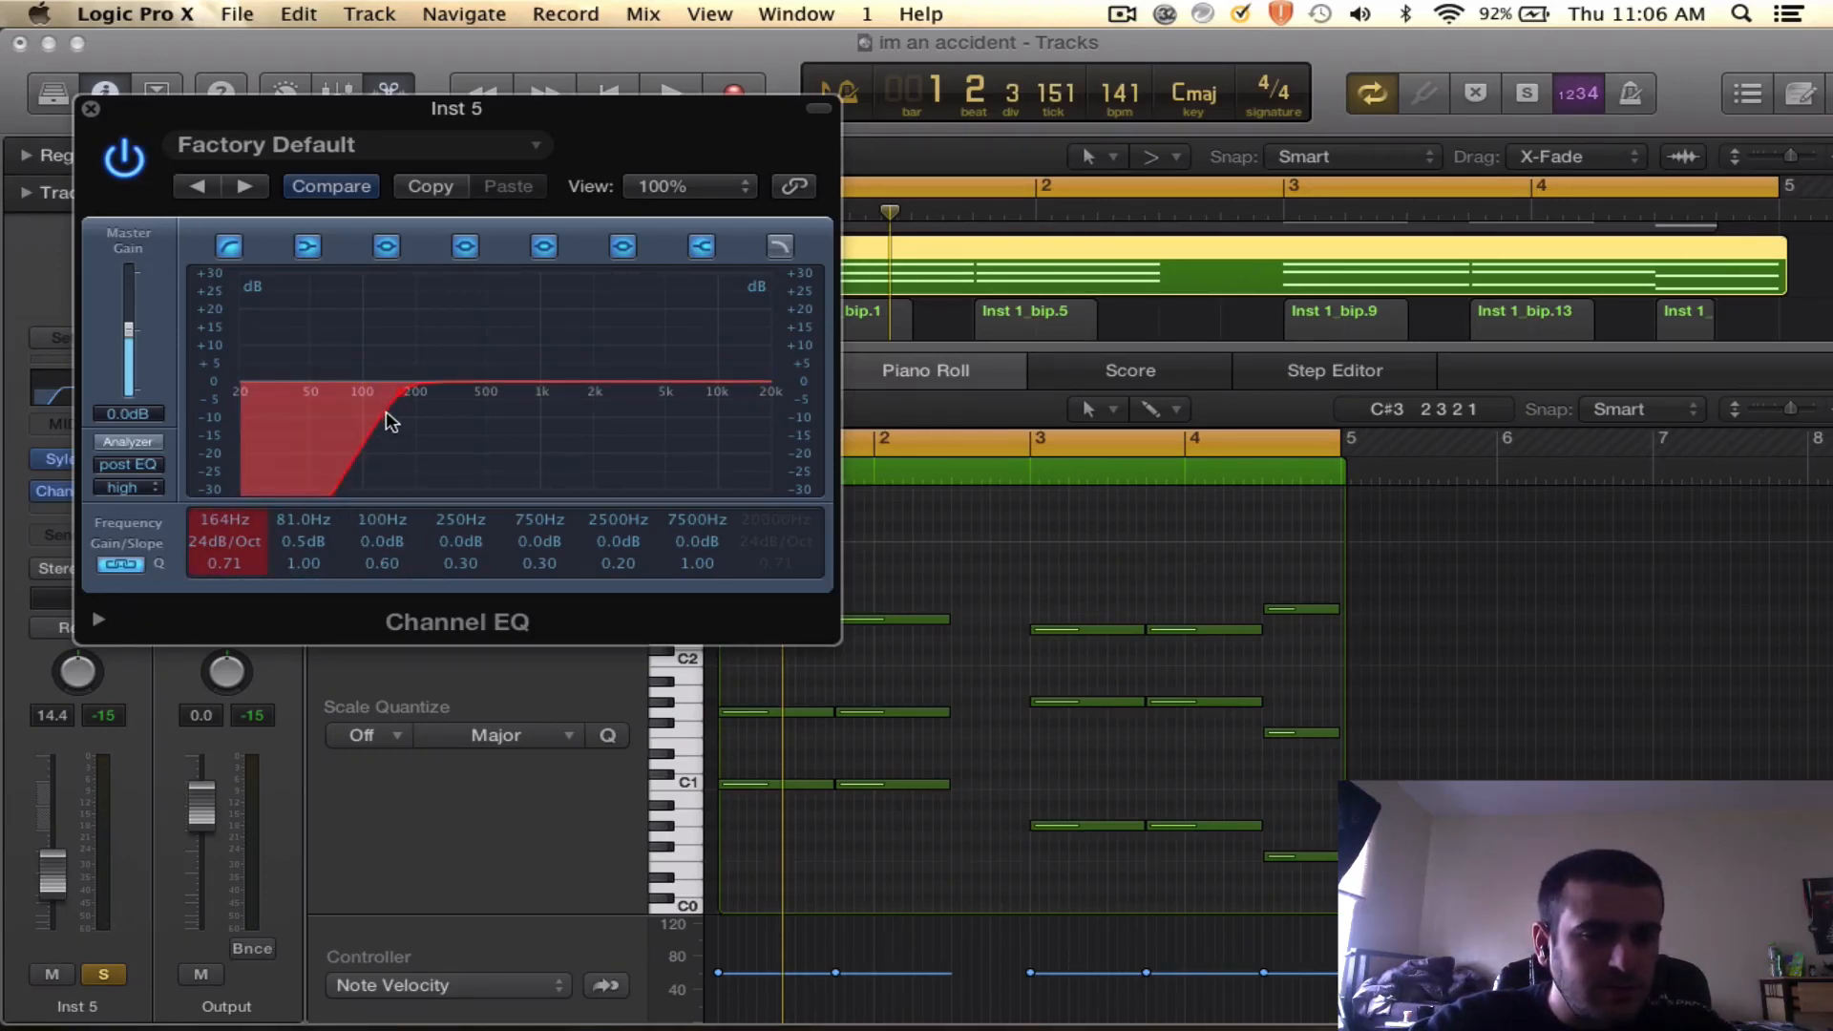
{"action": "left_click", "coordinate": [89, 109]}
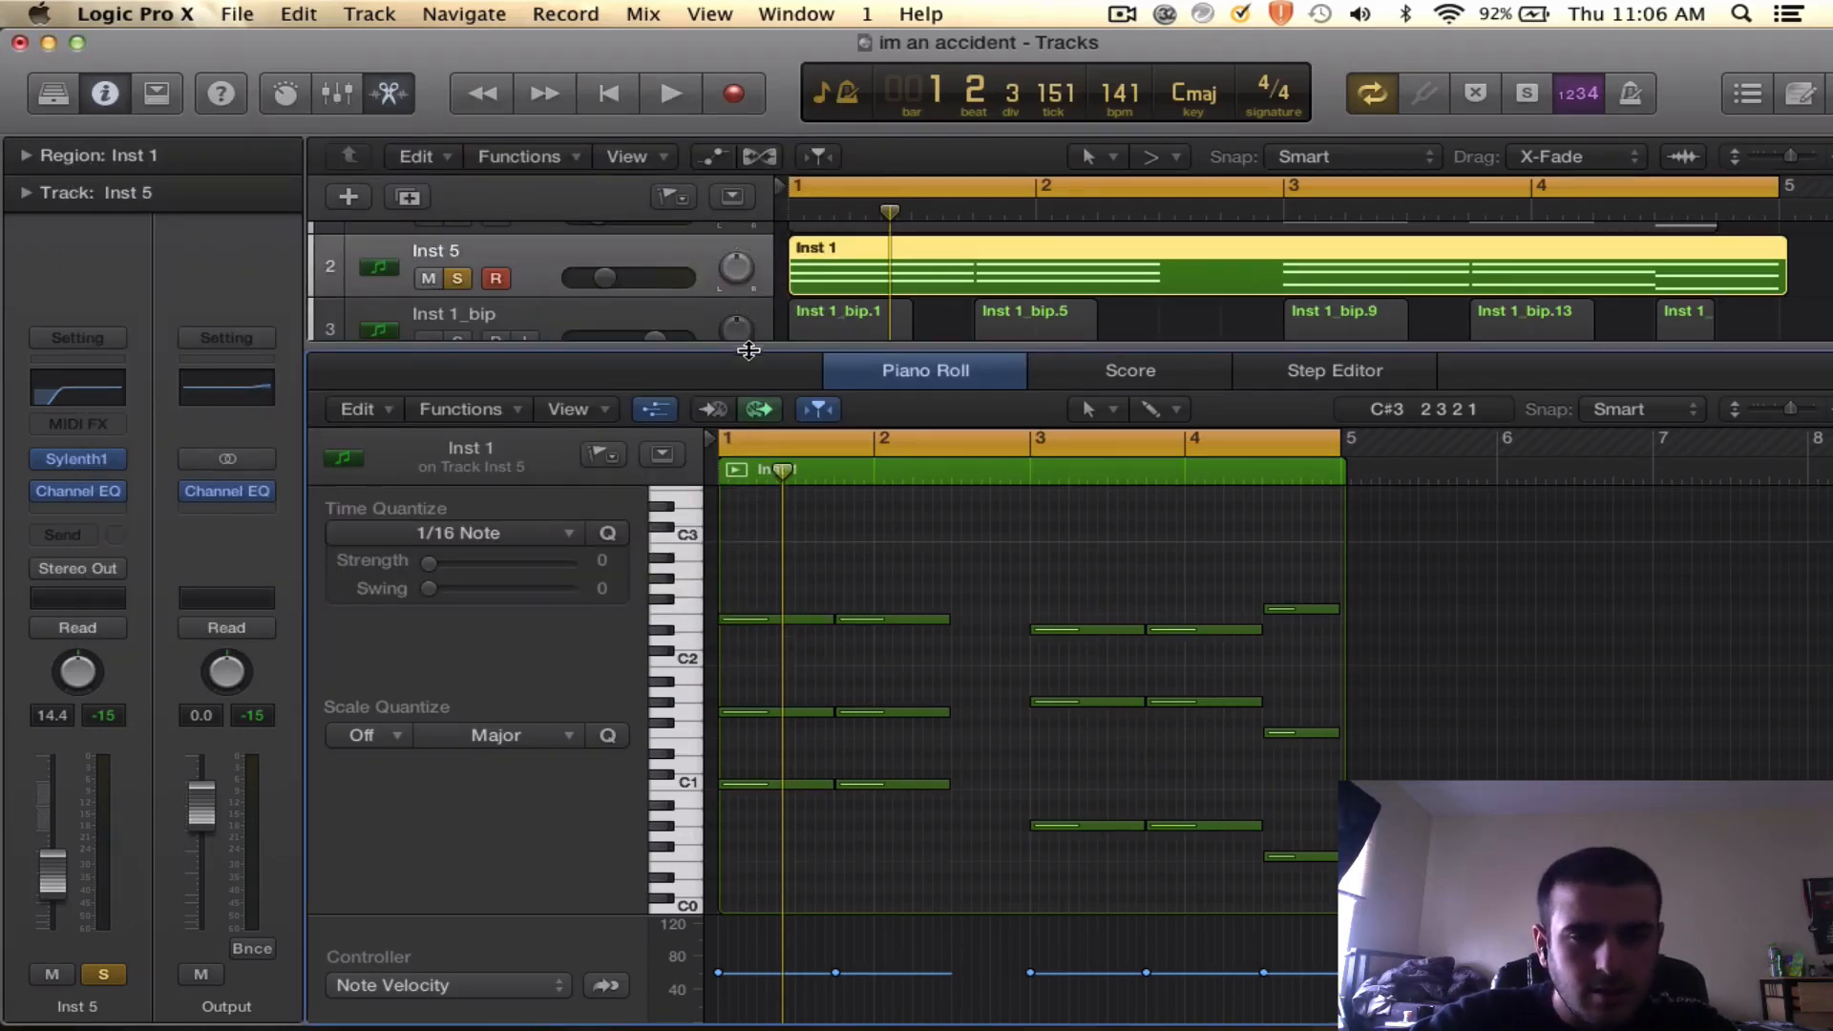
- Enable the arpeggiator in Inst 5's Sylenth1 and set its mode to Chord while playing back the chords
{"action": "left_click_drag", "start_coordinate": [749, 350], "coordinate": [749, 542]}
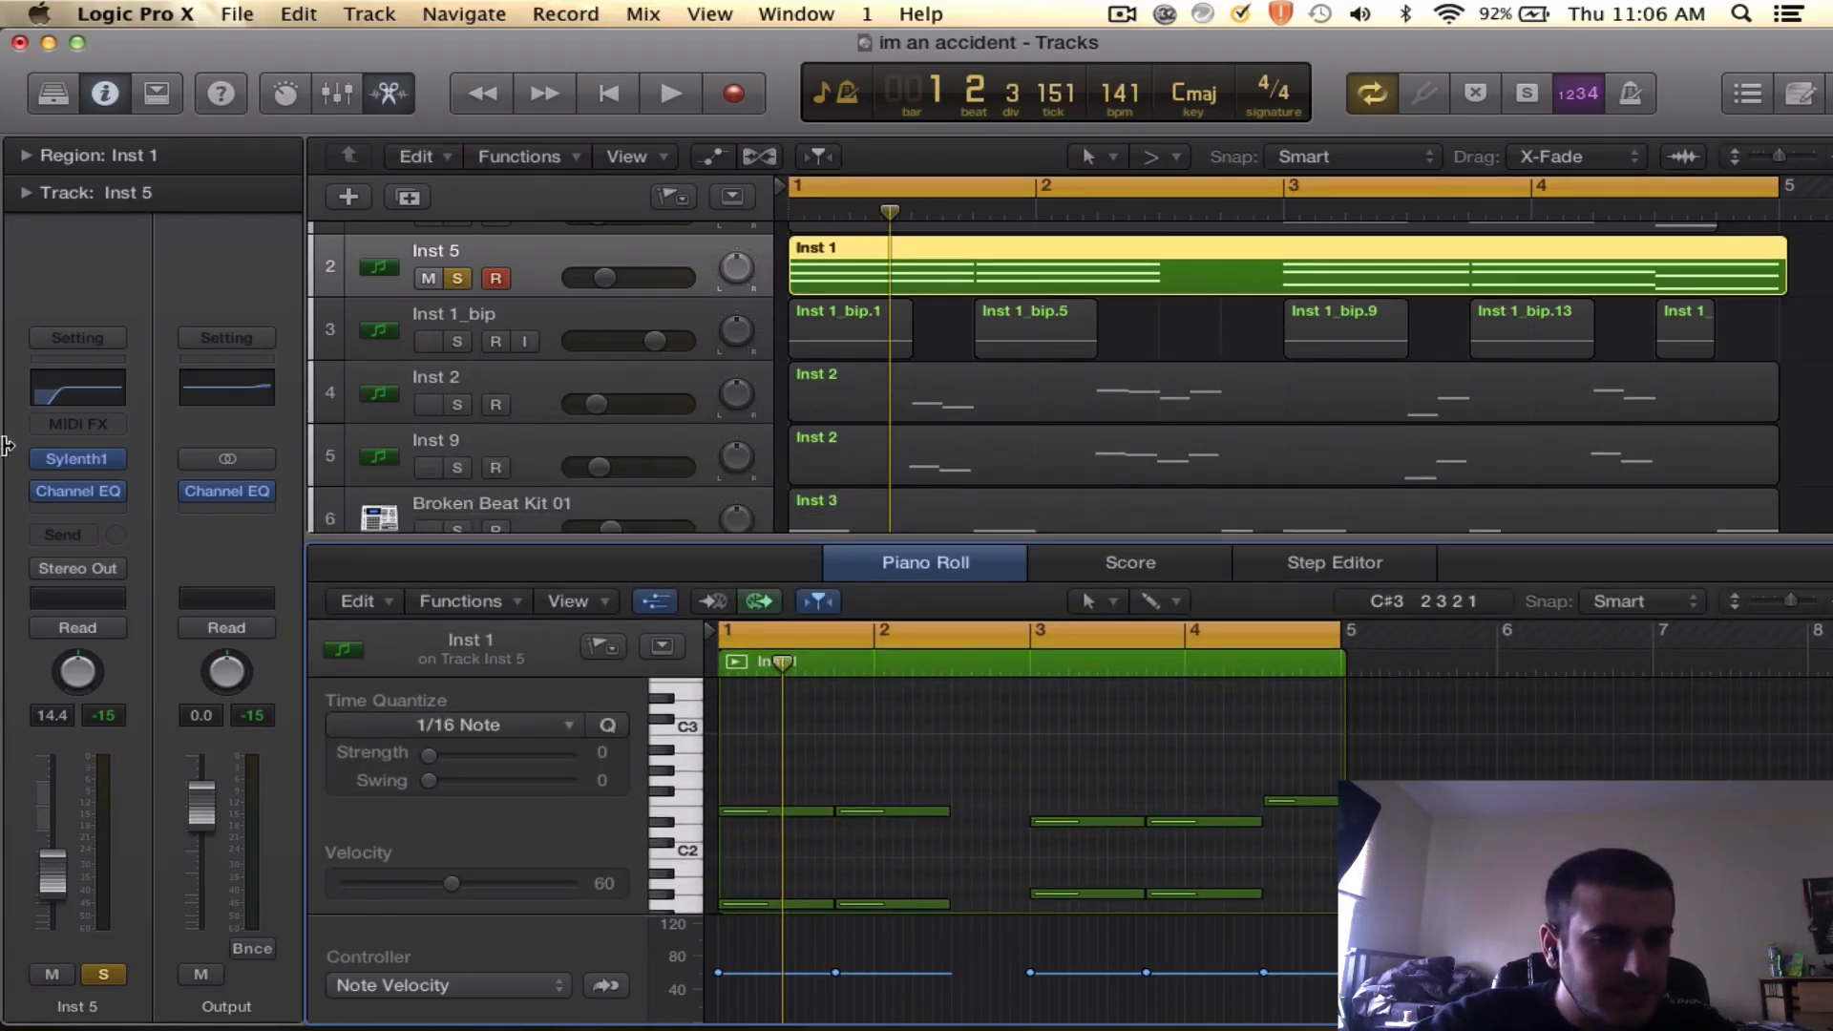
{"action": "key", "text": "space"}
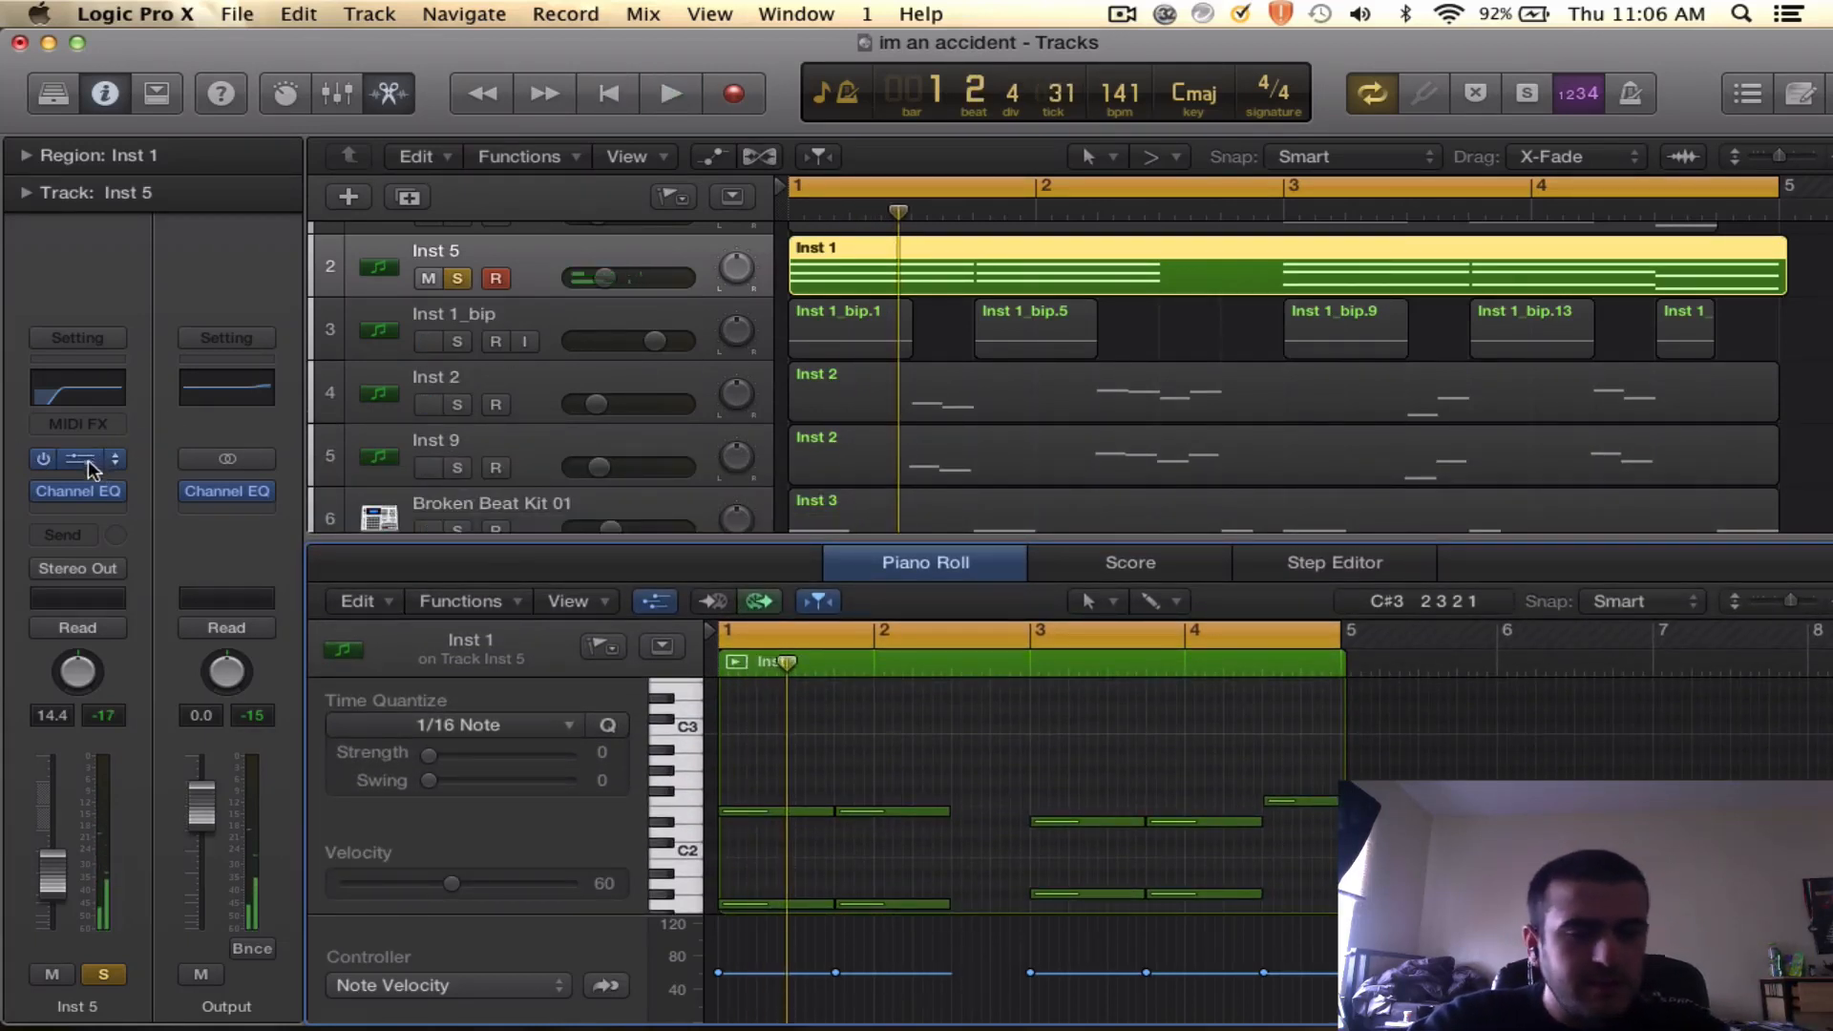
{"action": "left_click", "coordinate": [87, 459]}
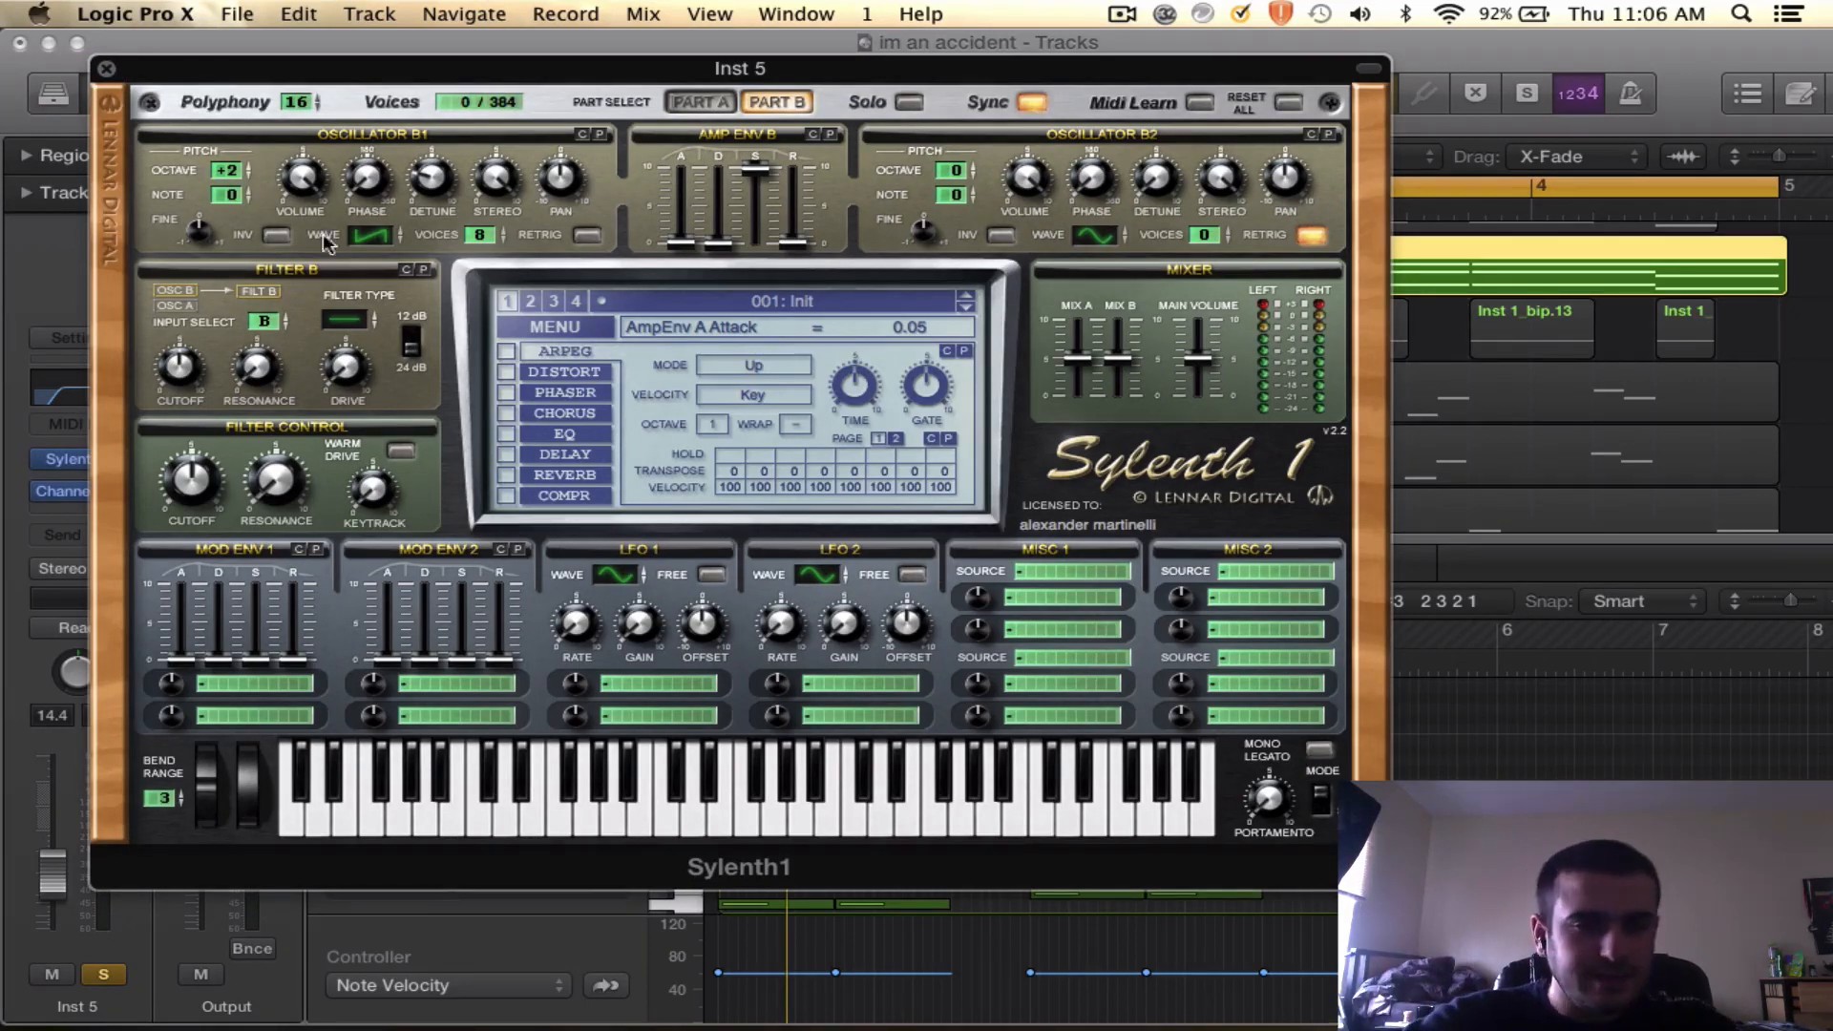
{"action": "left_click", "coordinate": [507, 352]}
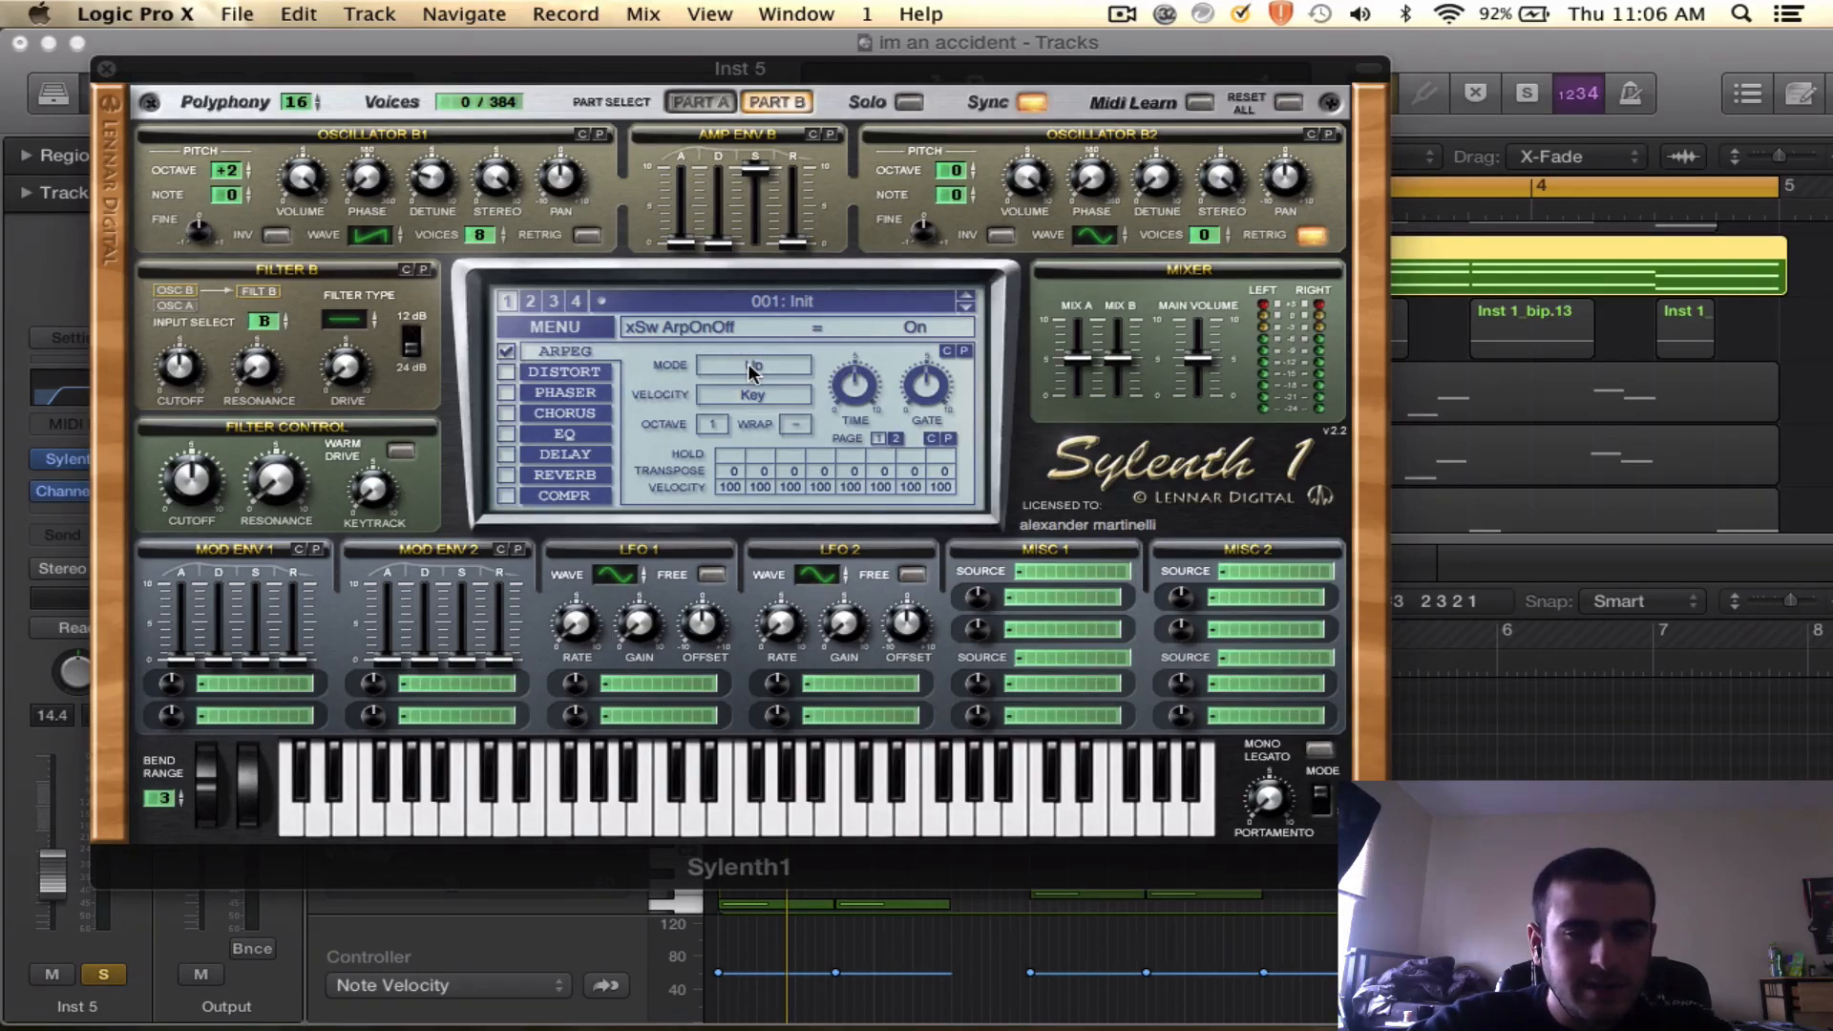
{"action": "key", "text": "space"}
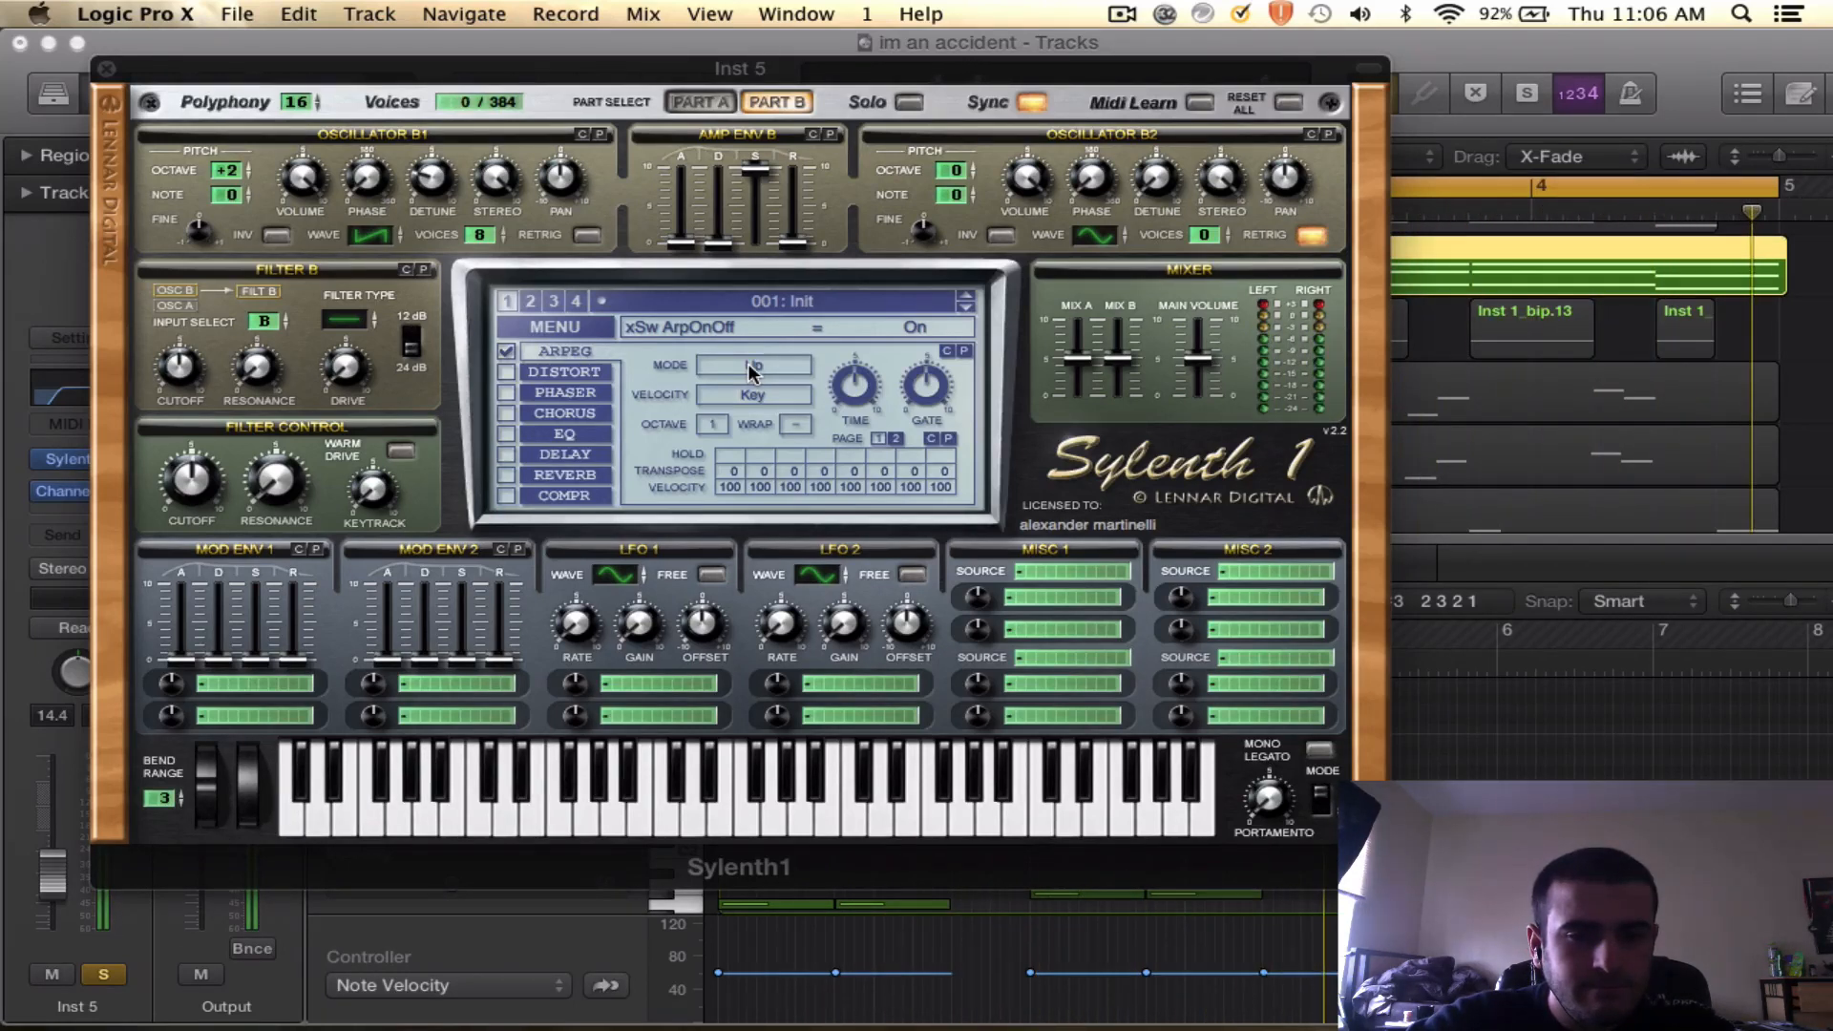
{"action": "left_click", "coordinate": [750, 367]}
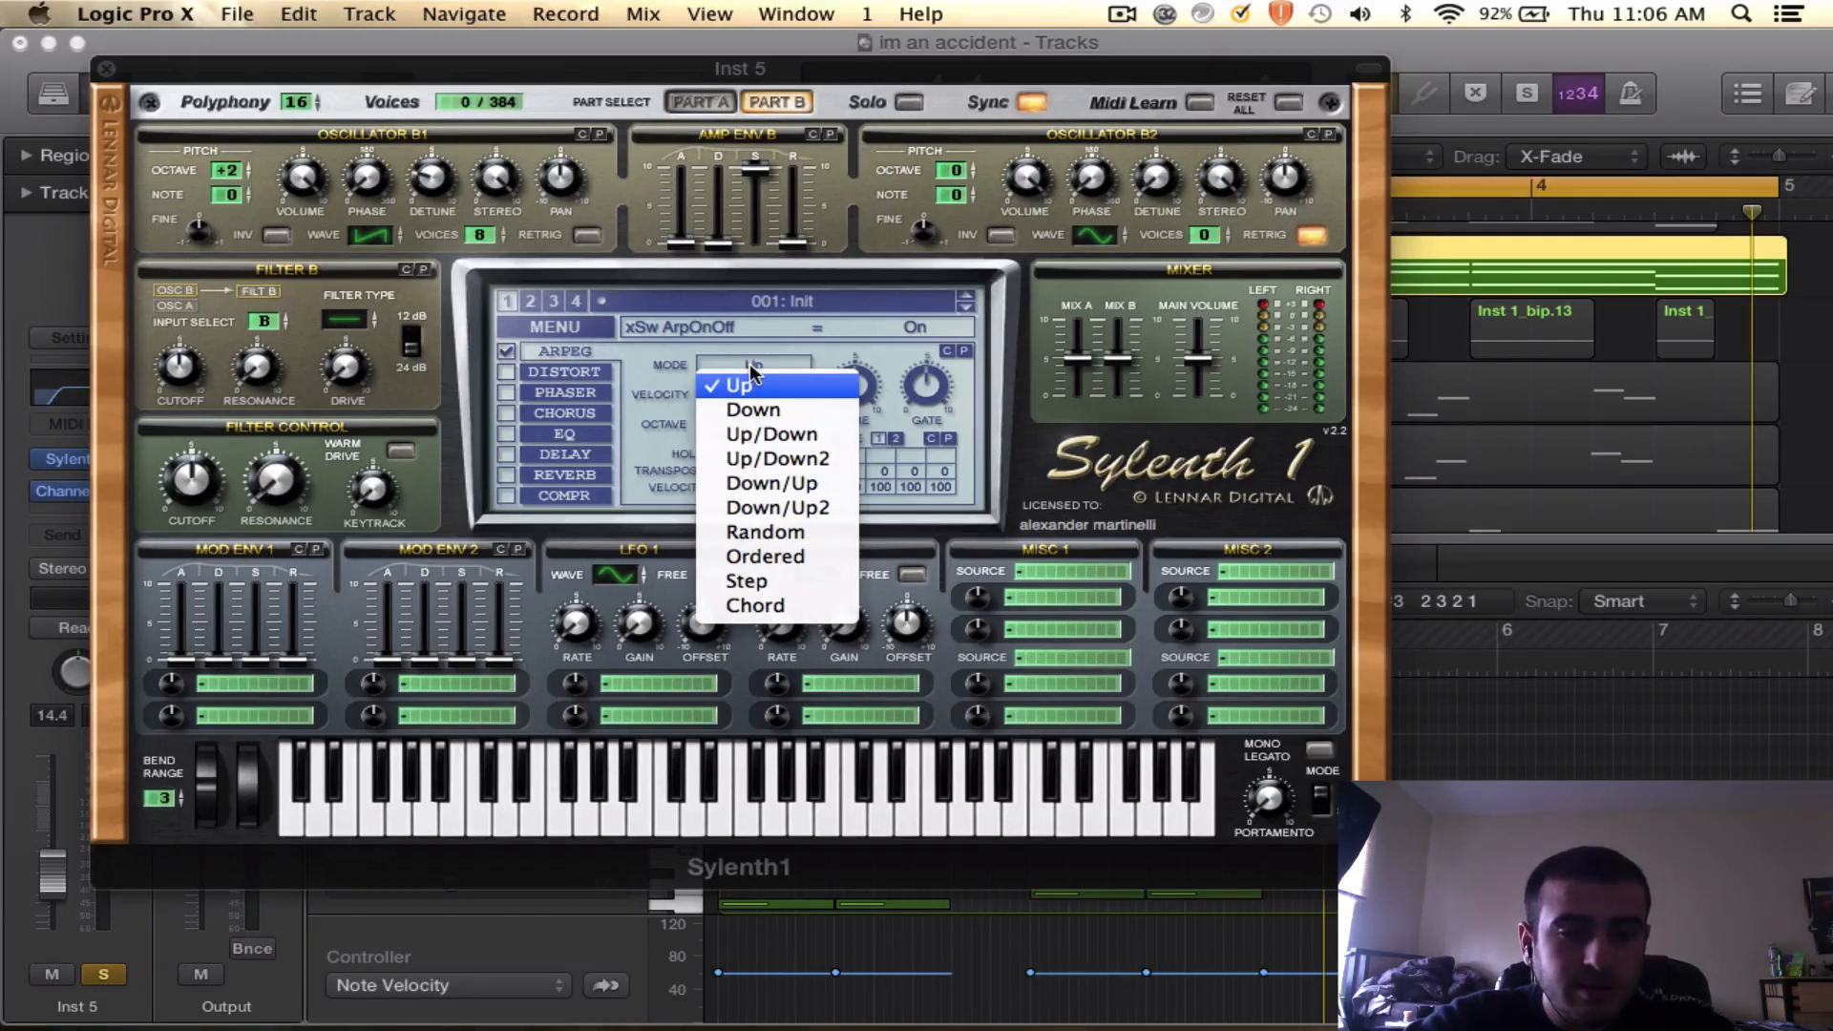
{"action": "left_click", "coordinate": [764, 607]}
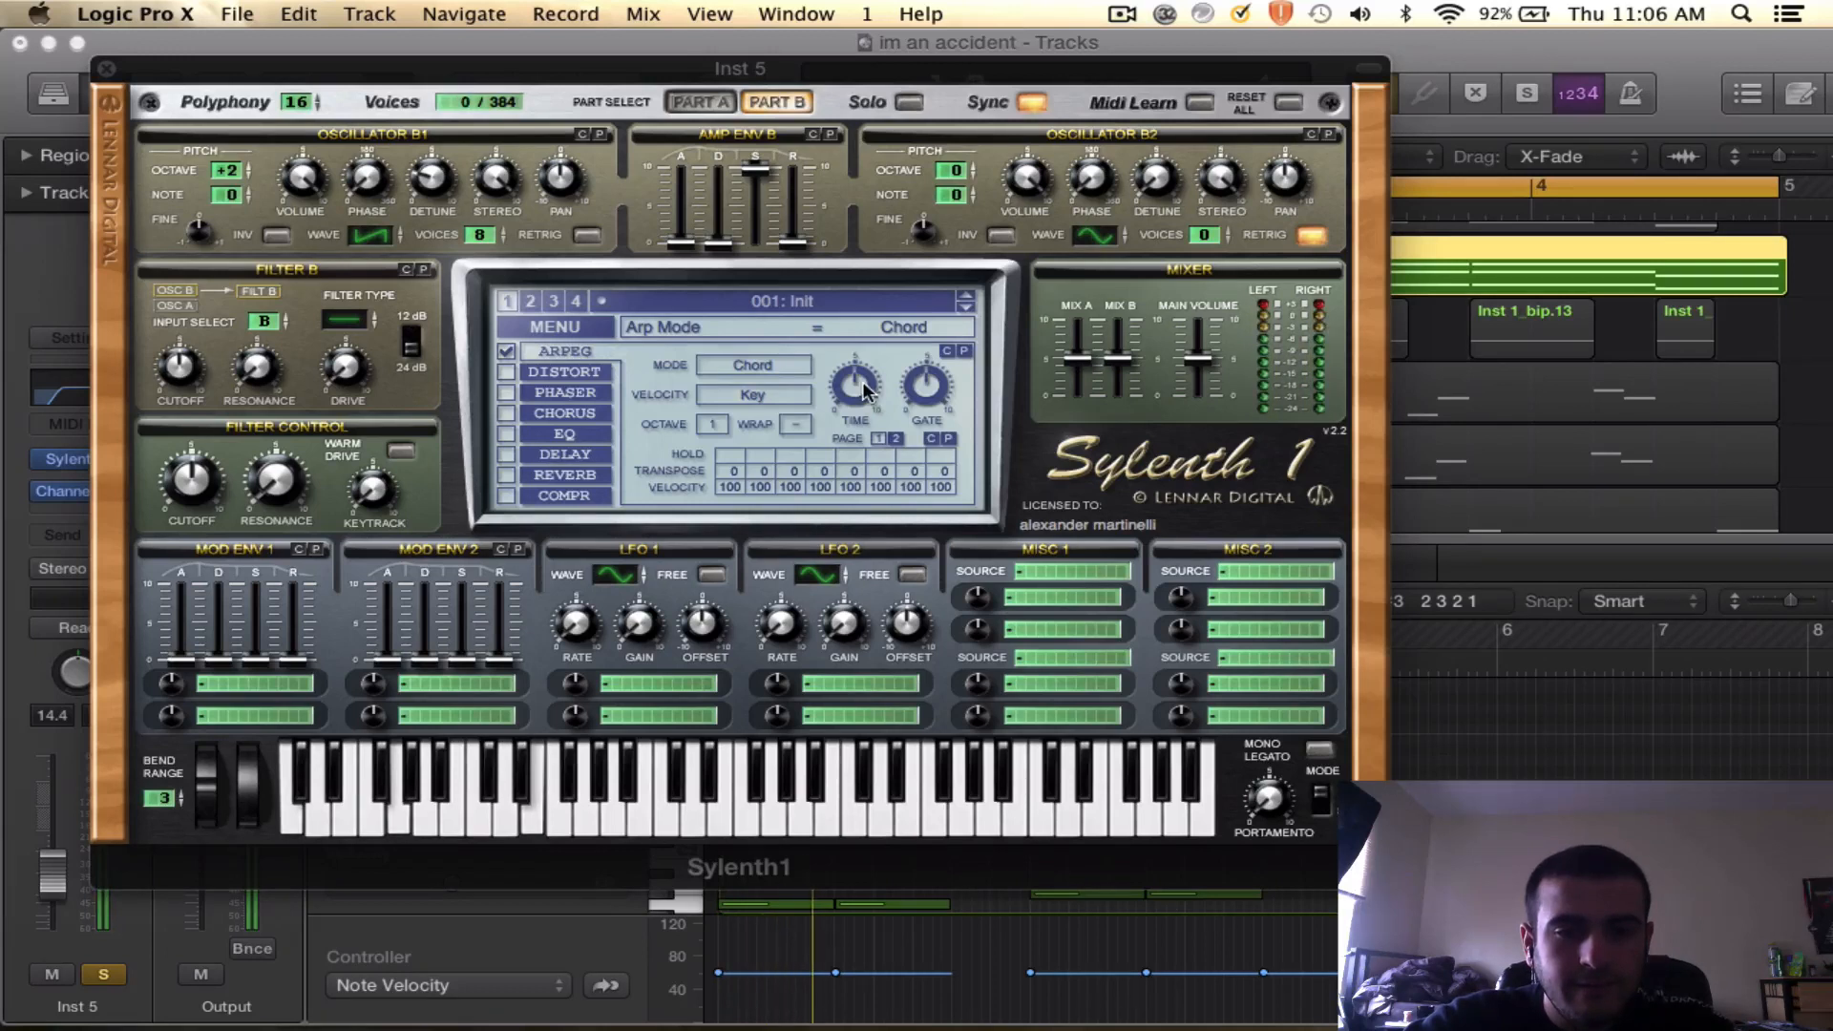
{"action": "left_click", "coordinate": [764, 367]}
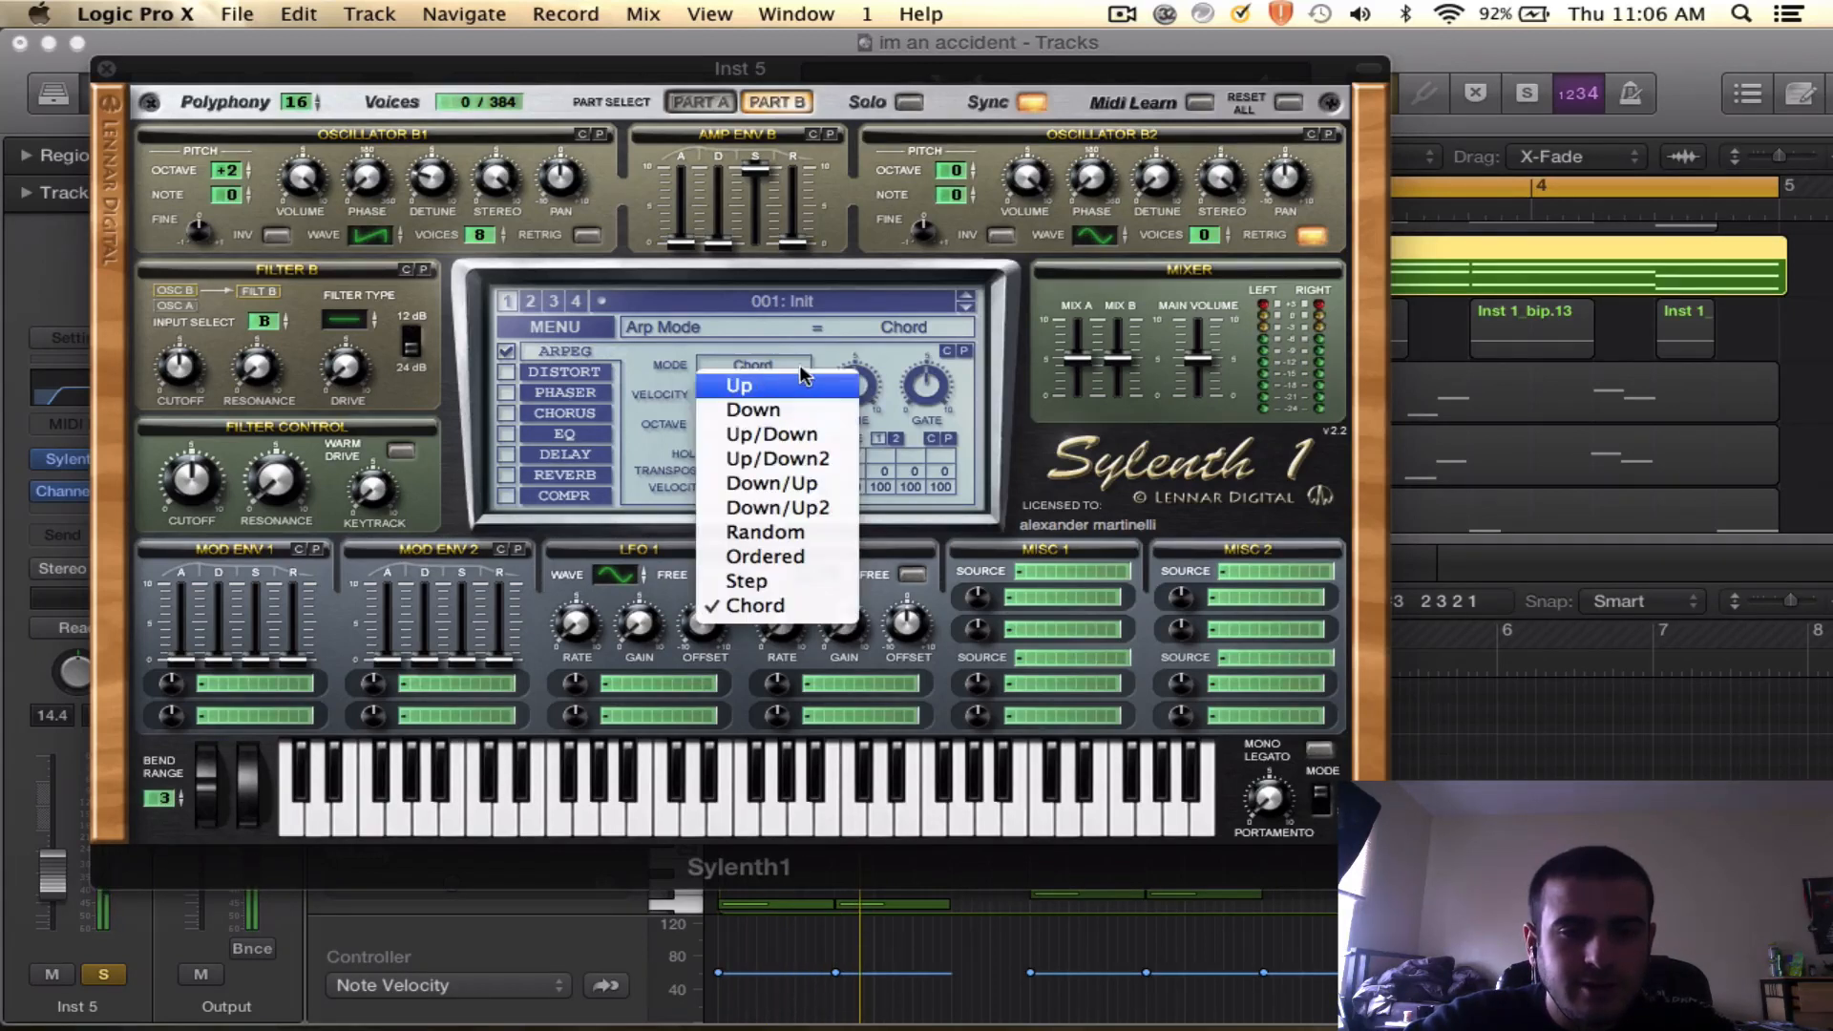
{"action": "left_click", "coordinate": [759, 616]}
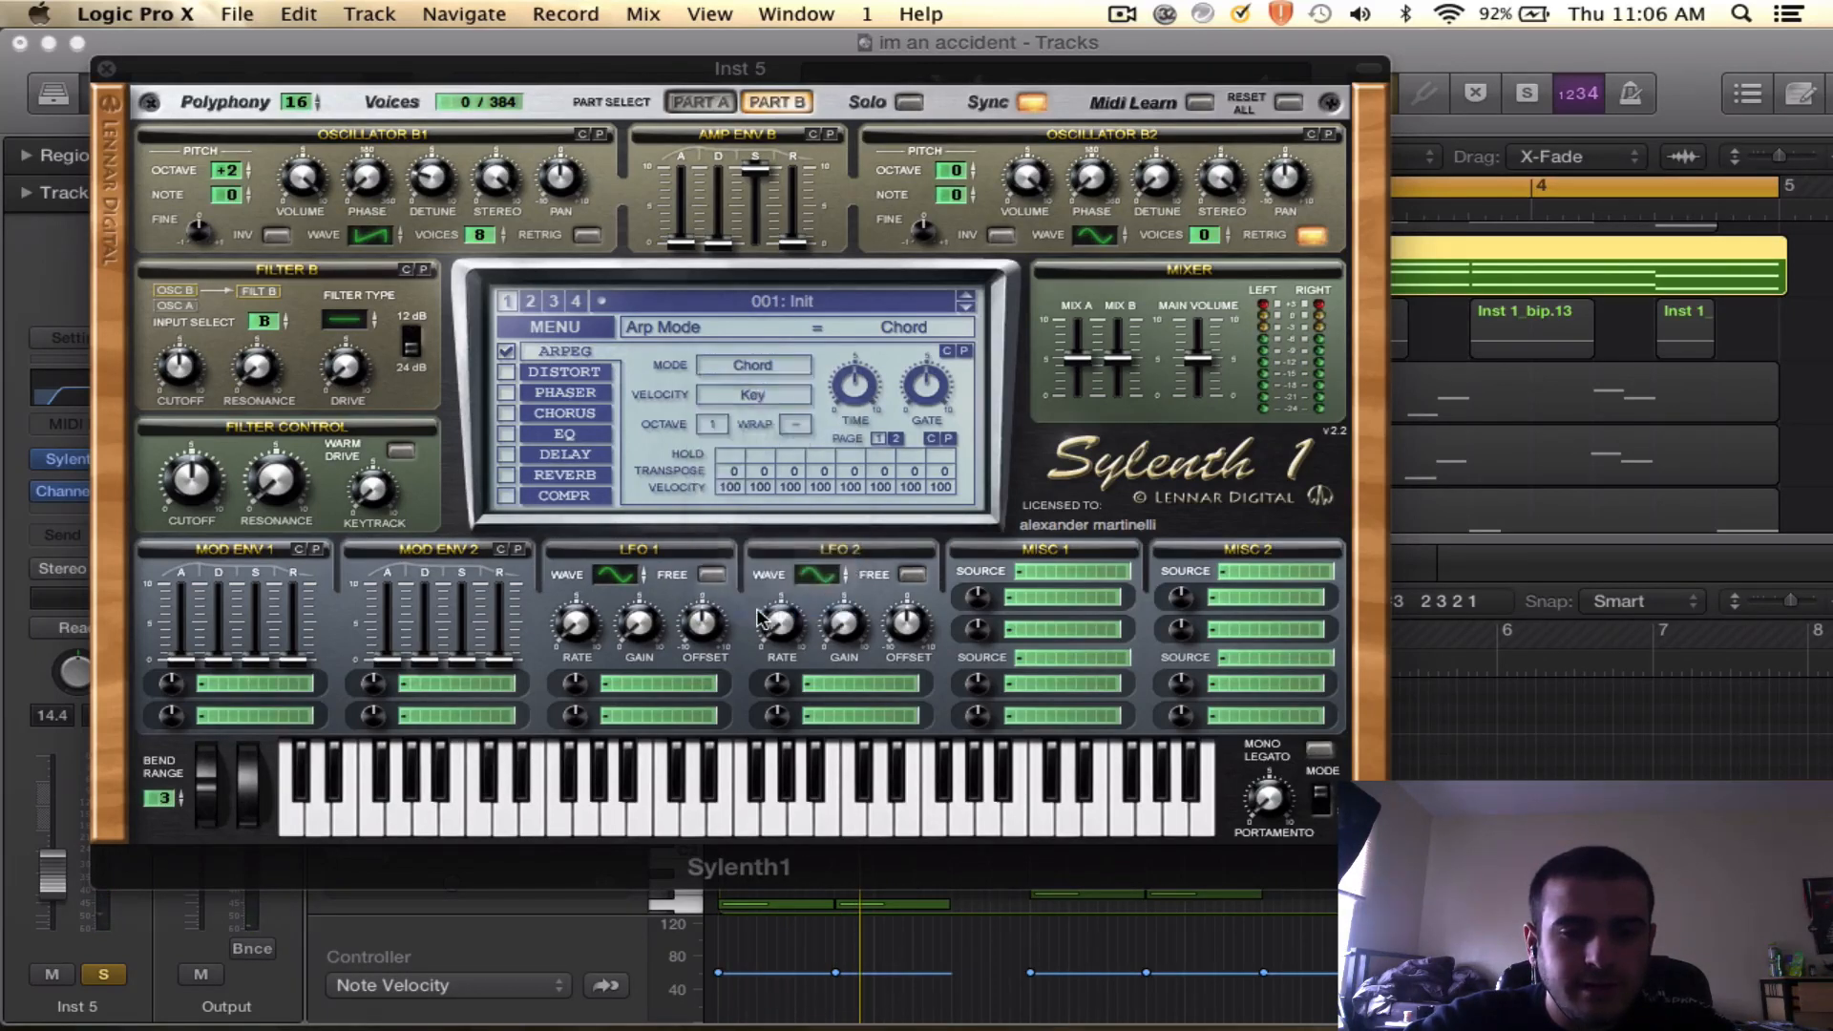
- Set the arpeggiator's time to 1/16 and its gate to 50%, and close the synth
{"action": "left_click", "coordinate": [856, 385]}
{"action": "mouse_move", "coordinate": [856, 386]}
{"action": "left_mouse_down"}
{"action": "mouse_move", "coordinate": [854, 415]}
{"action": "mouse_move", "coordinate": [870, 357]}
{"action": "mouse_move", "coordinate": [854, 385]}
{"action": "left_mouse_up"}
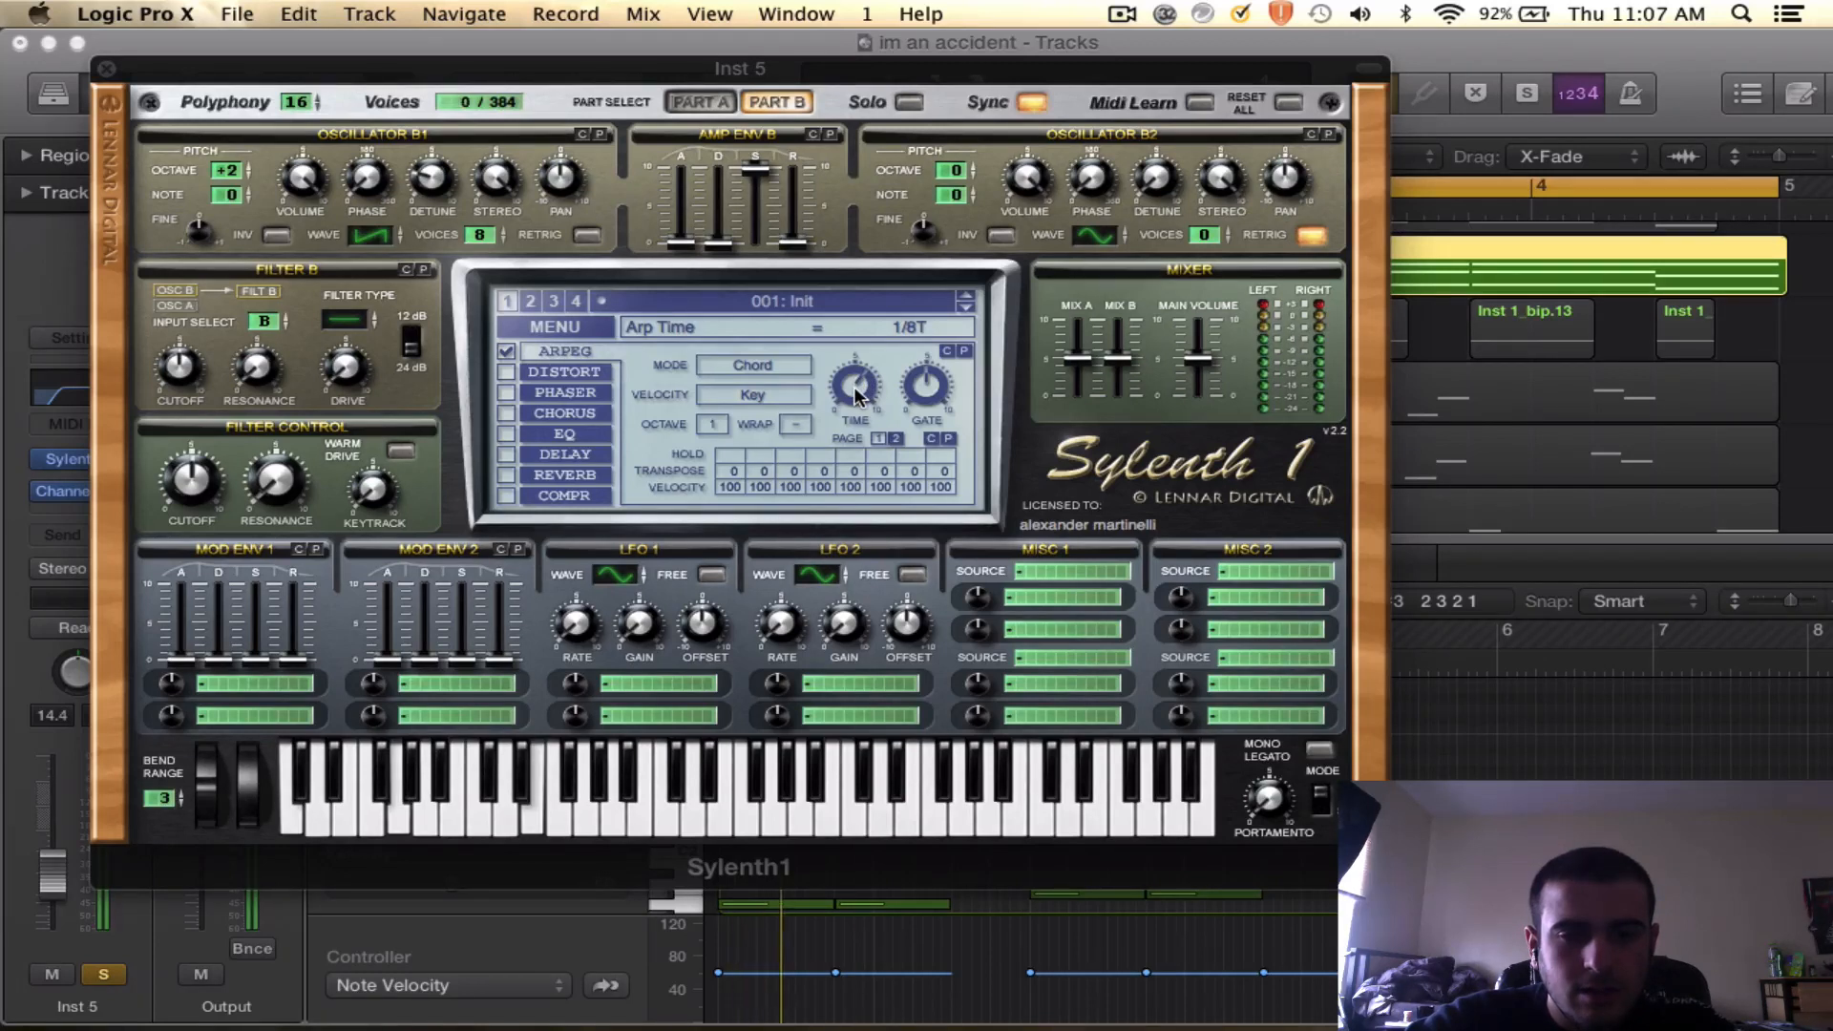
{"action": "left_click_drag", "start_coordinate": [854, 382], "coordinate": [854, 378]}
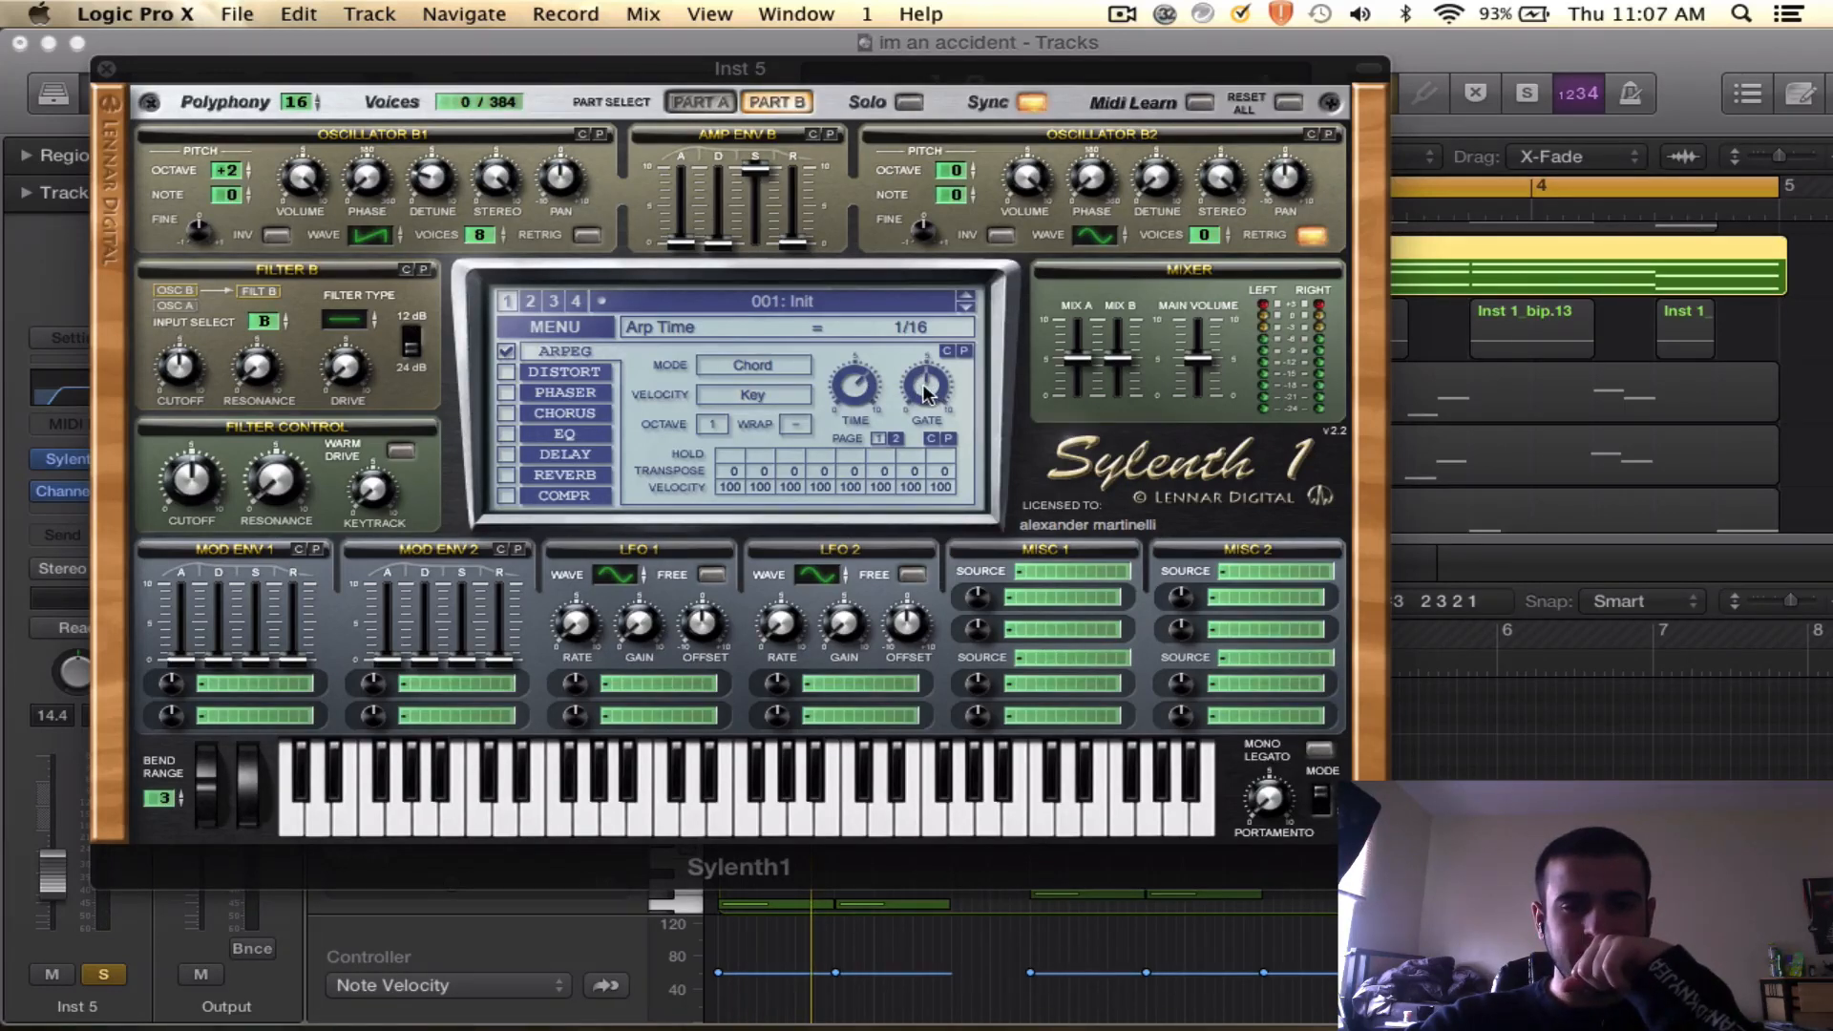
{"action": "left_click_drag", "start_coordinate": [924, 386], "coordinate": [958, 420]}
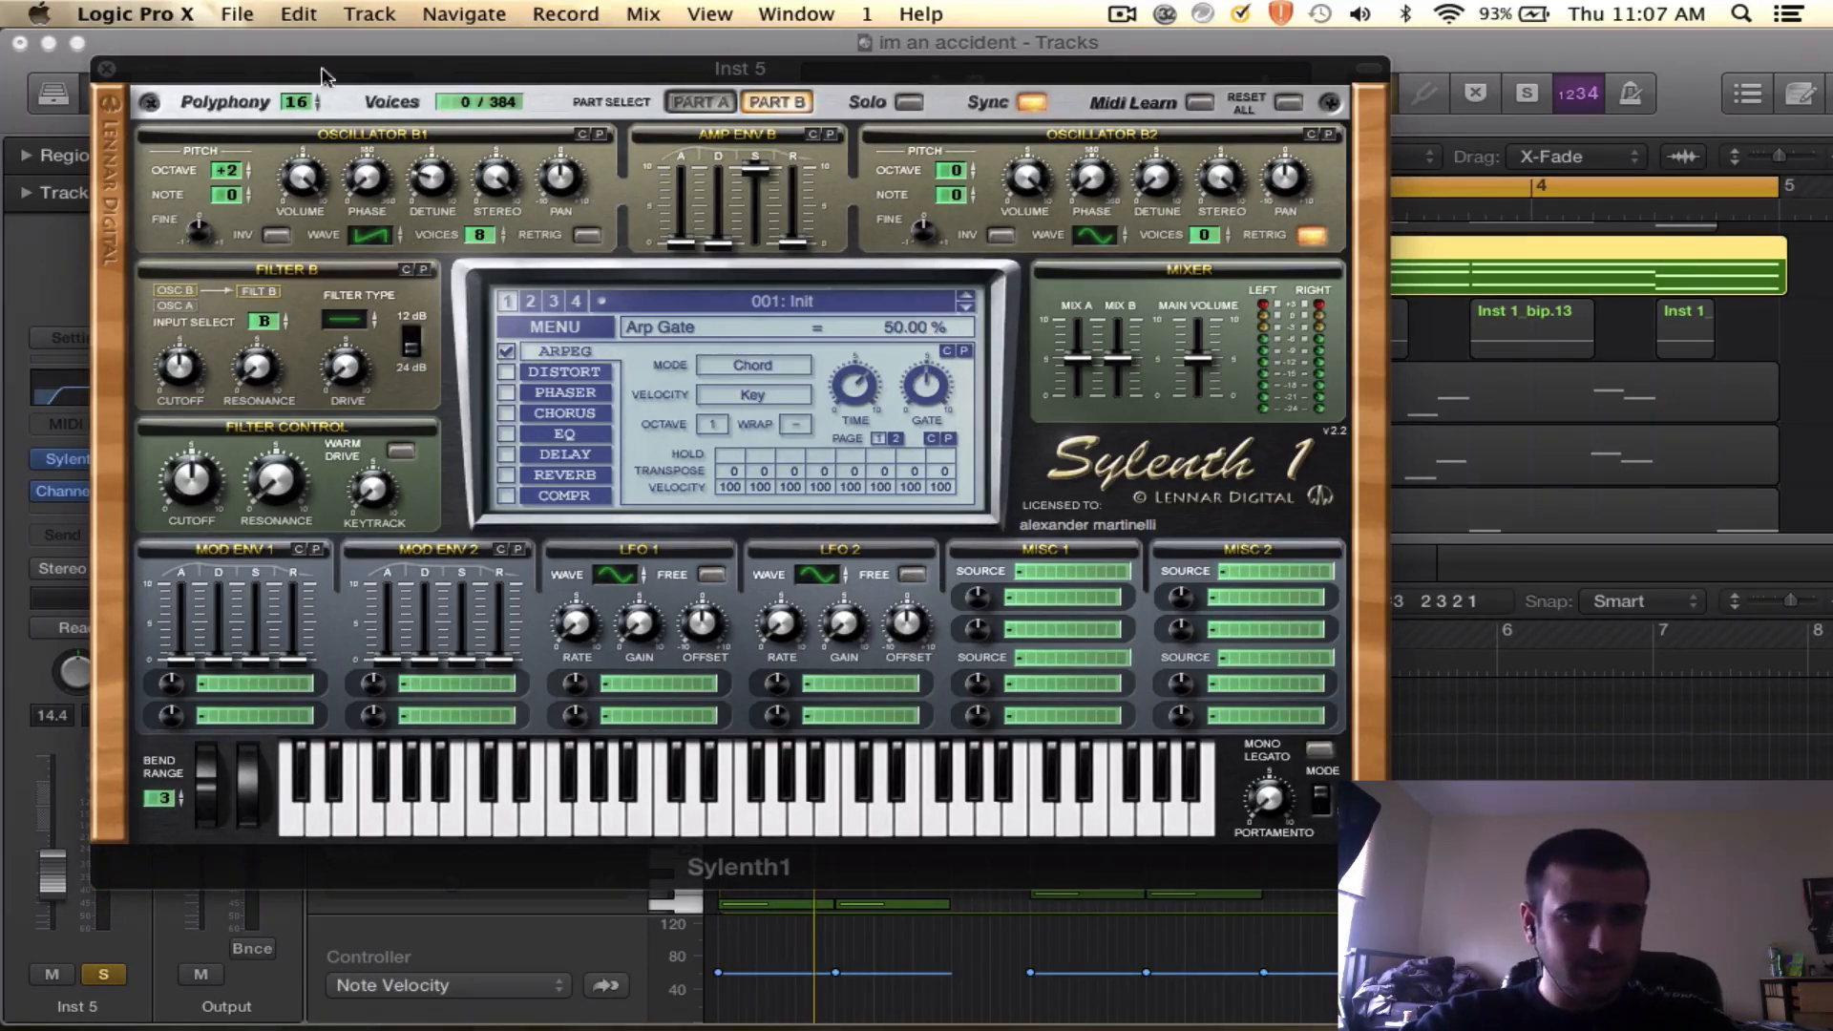
{"action": "left_click", "coordinate": [105, 71]}
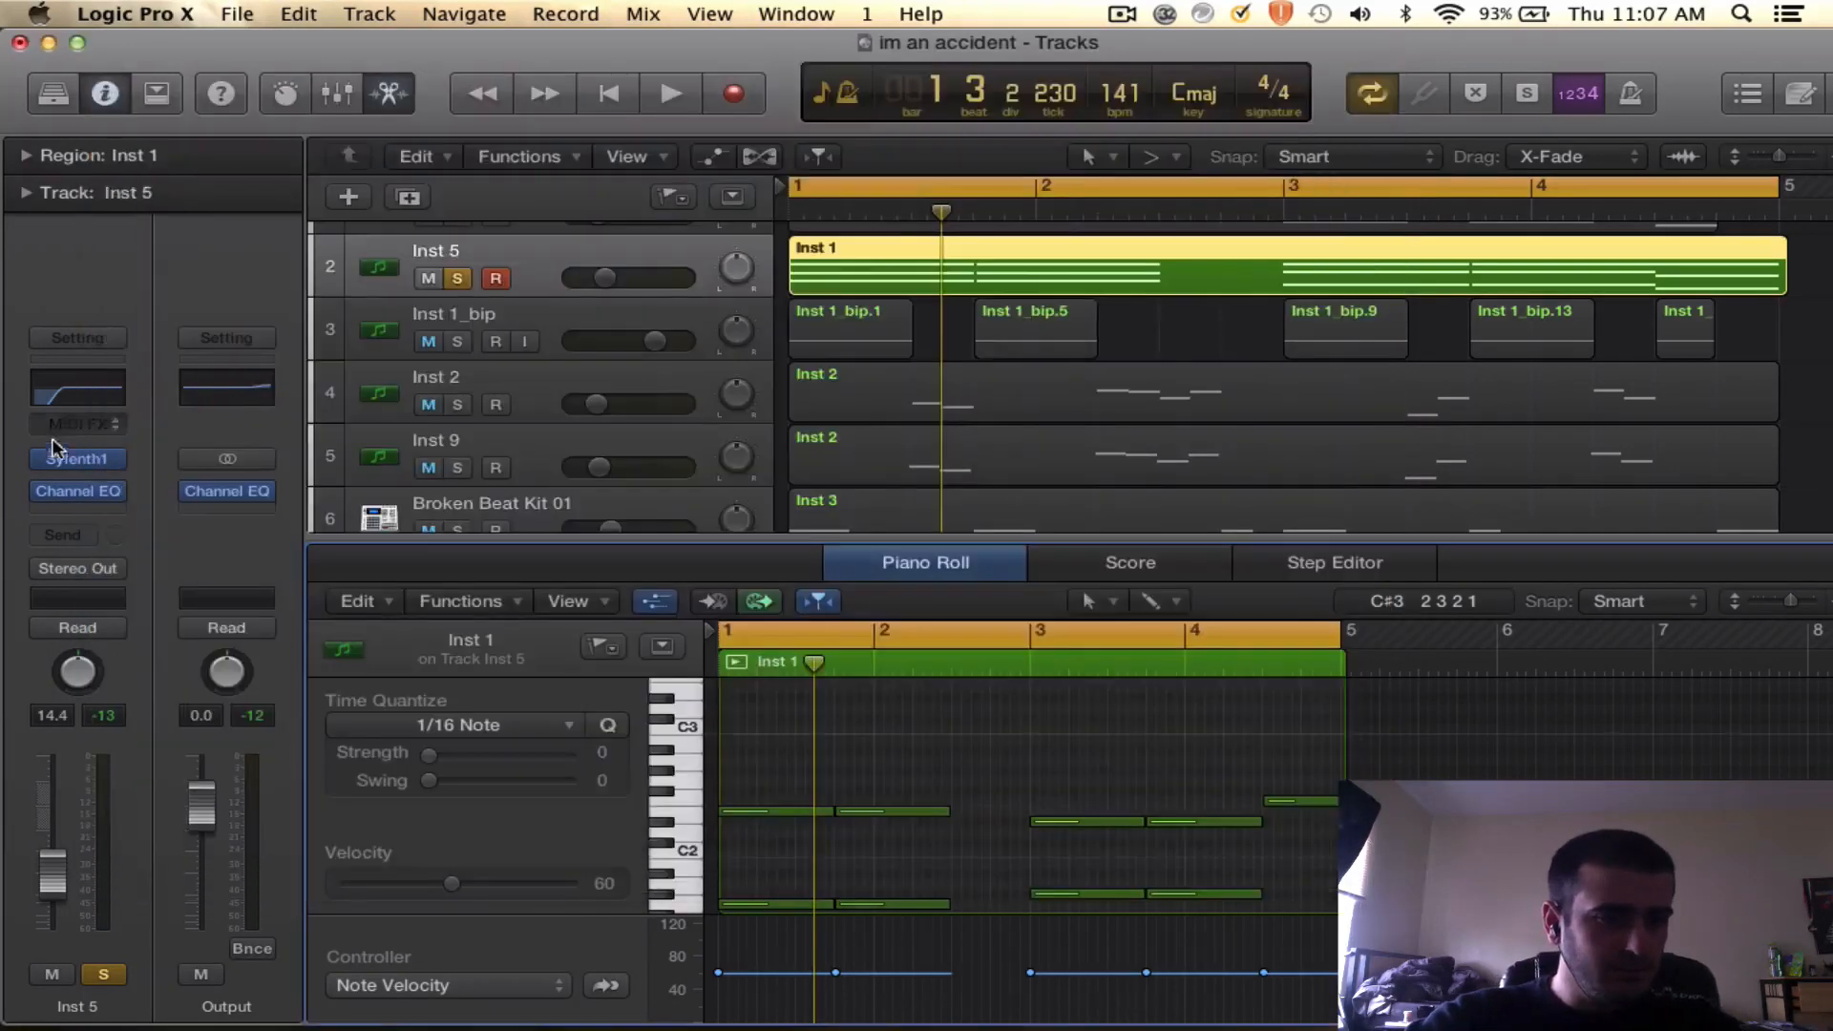
- Insert a Space Designer reverb after the Channel EQ on Inst 5 and set its synthesized IR length to 0.900 s
{"action": "left_click", "coordinate": [57, 509]}
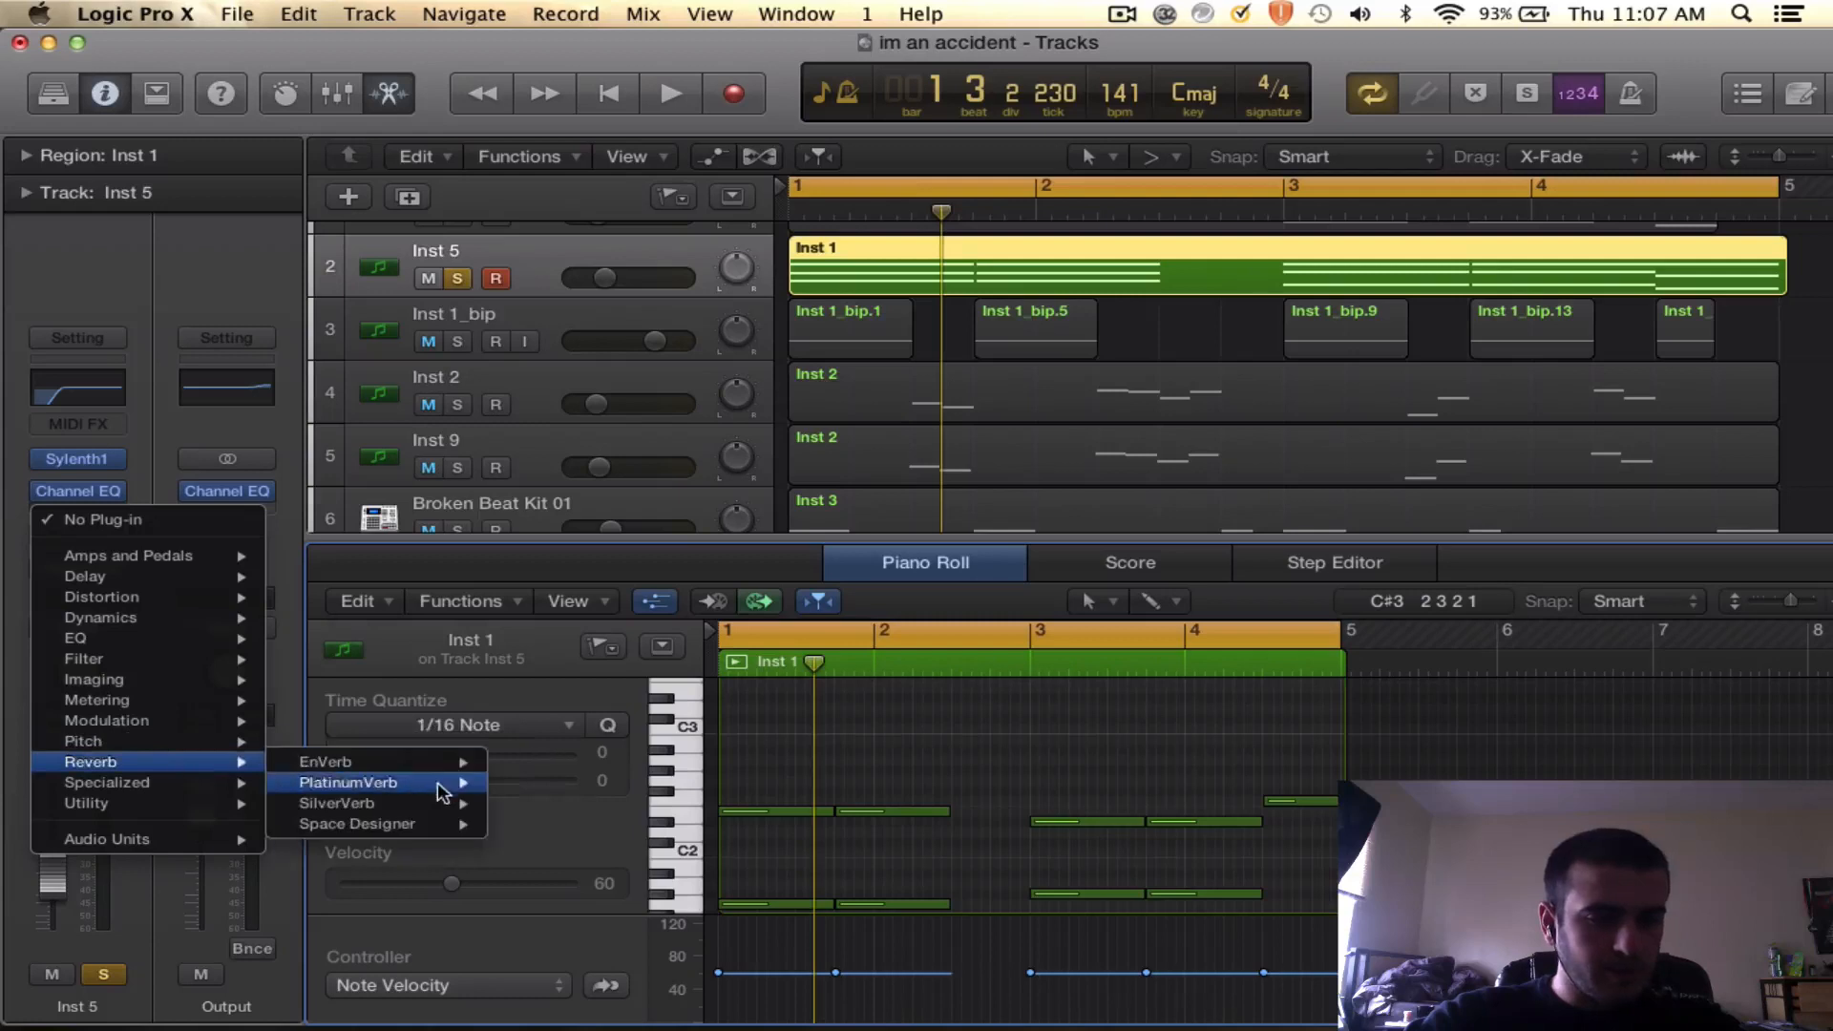
{"action": "left_click", "coordinate": [515, 823]}
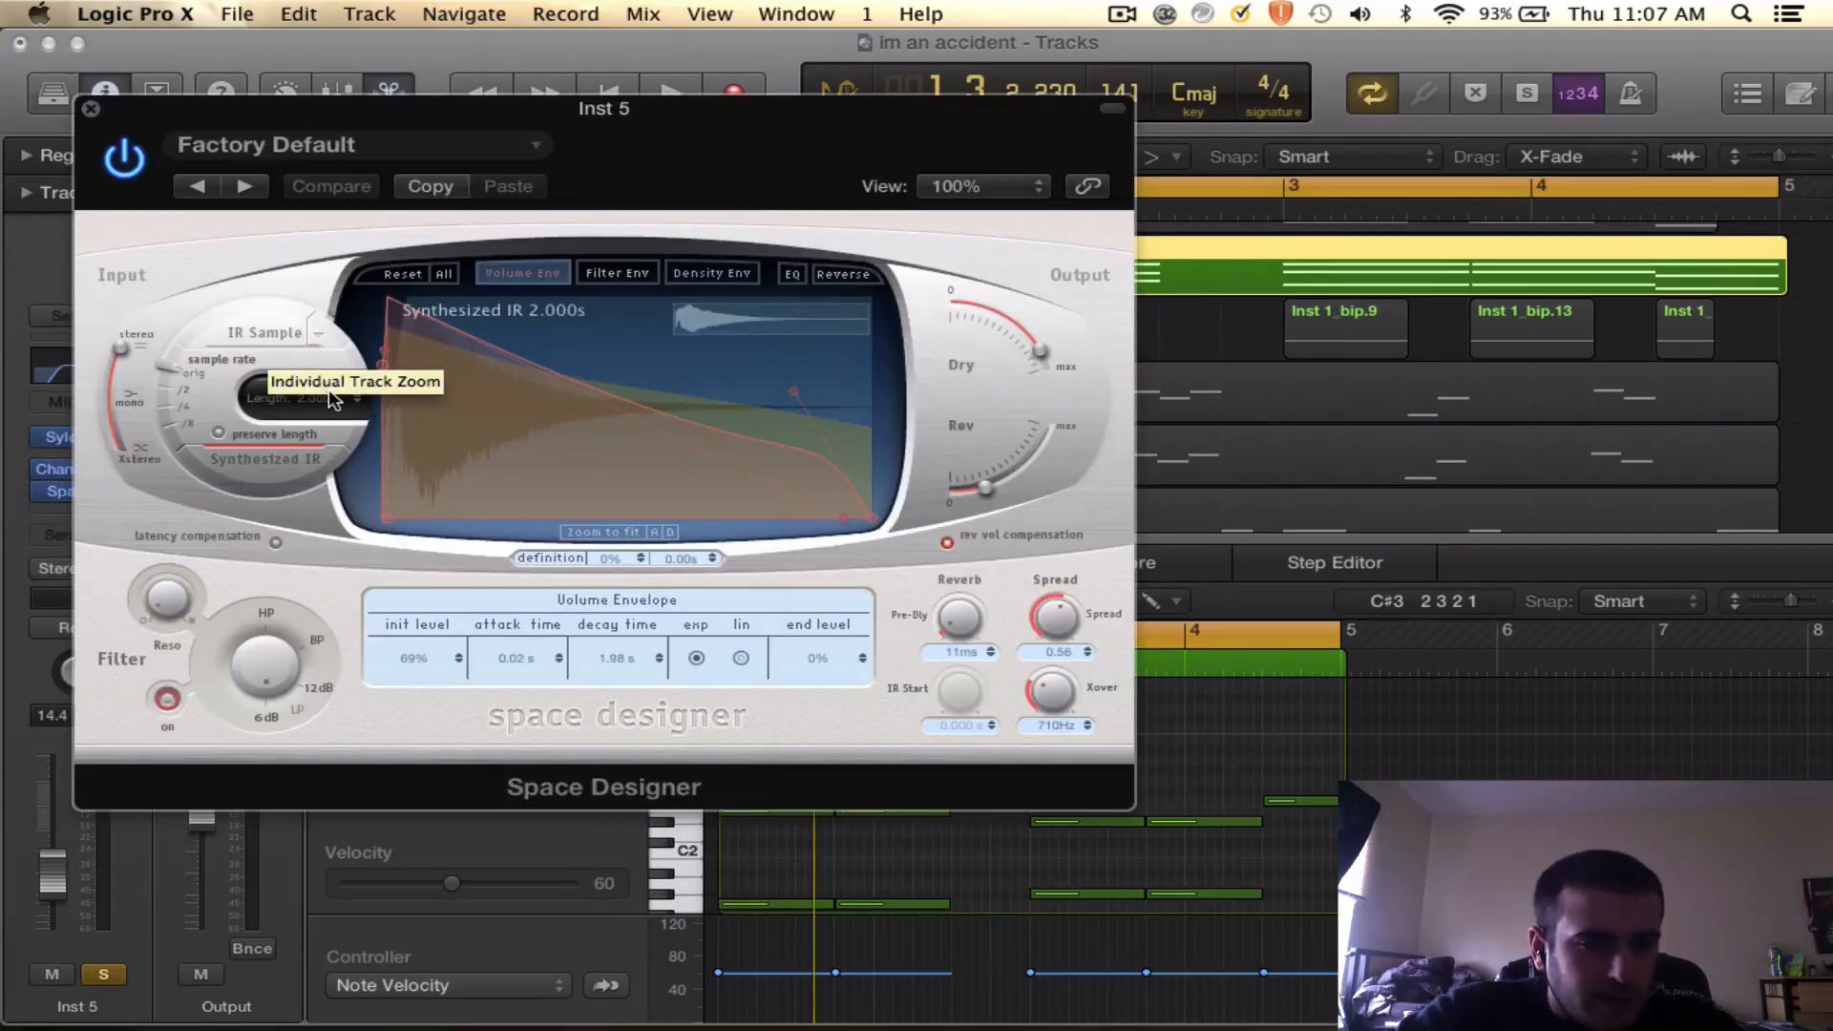
{"action": "left_click_drag", "start_coordinate": [331, 399], "coordinate": [334, 425]}
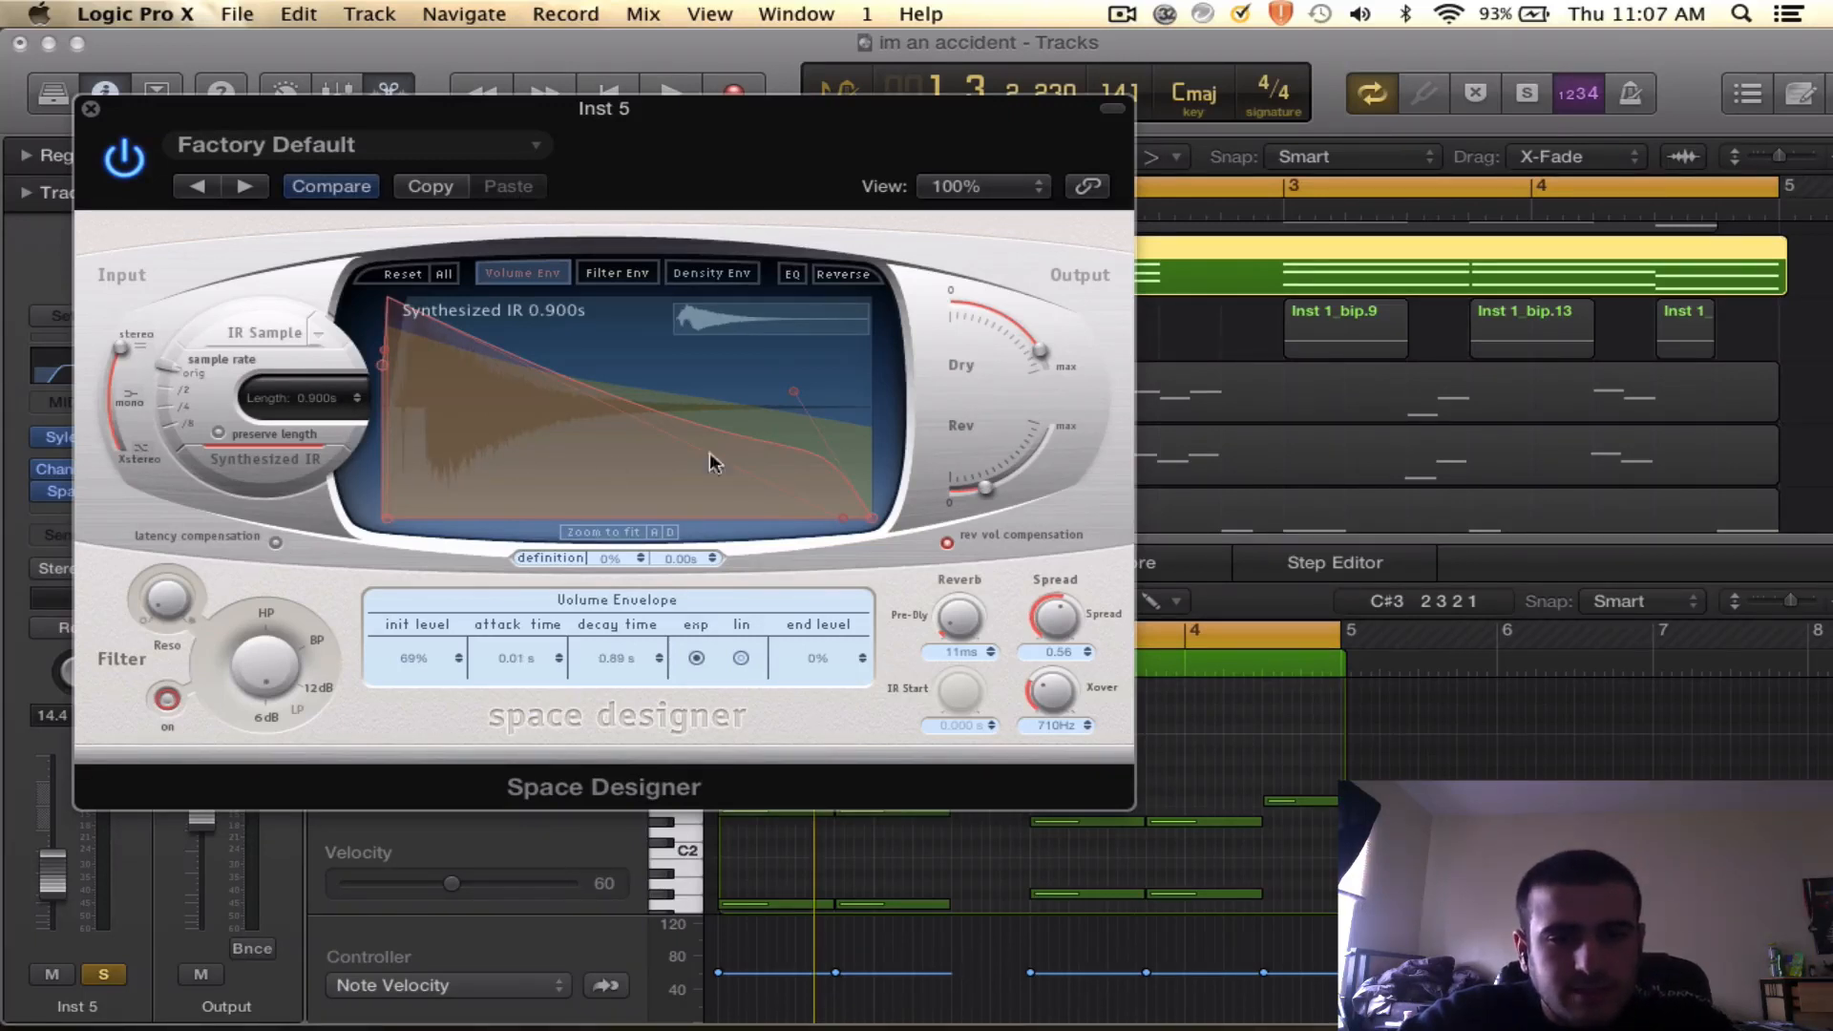
- Cut the reverb's lows by 24 dB at 170 Hz in its EQ, set the reverb output to -20.0 dB, and close Space Designer
{"action": "left_click", "coordinate": [684, 274]}
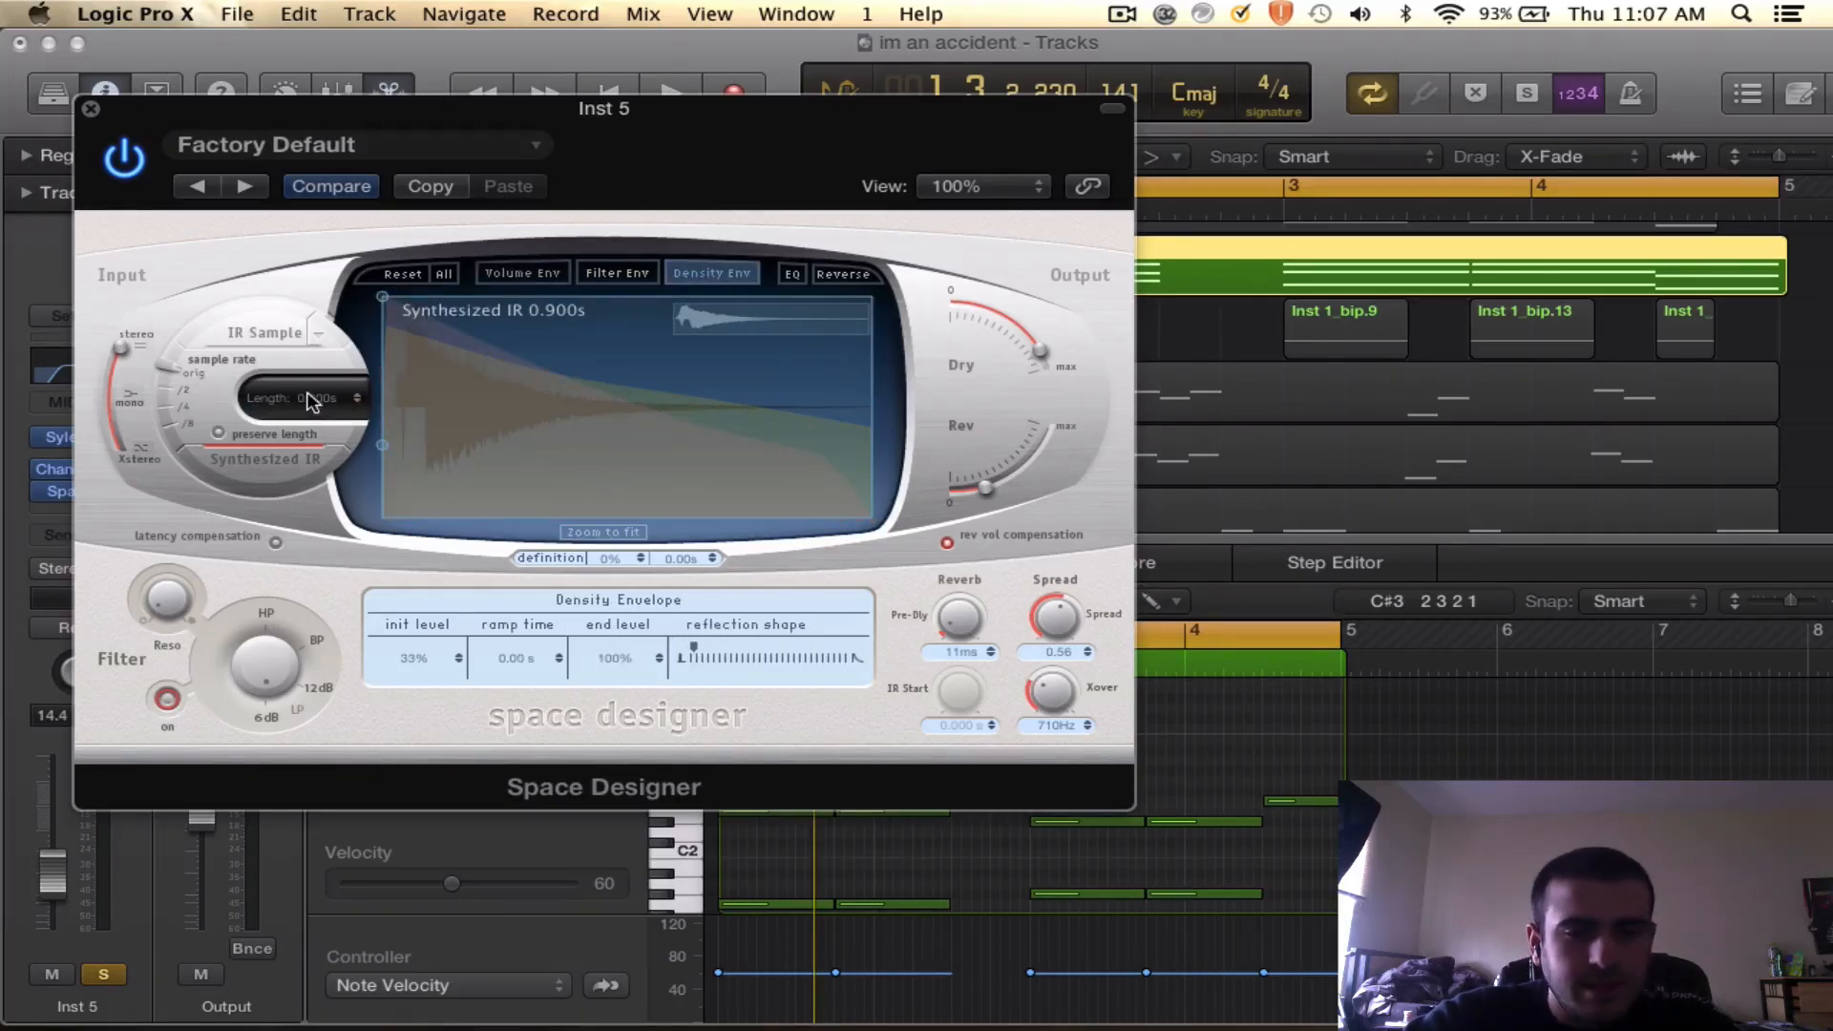
{"action": "left_click", "coordinate": [792, 274]}
{"action": "left_click_drag", "start_coordinate": [405, 416], "coordinate": [395, 581]}
{"action": "key", "text": "space"}
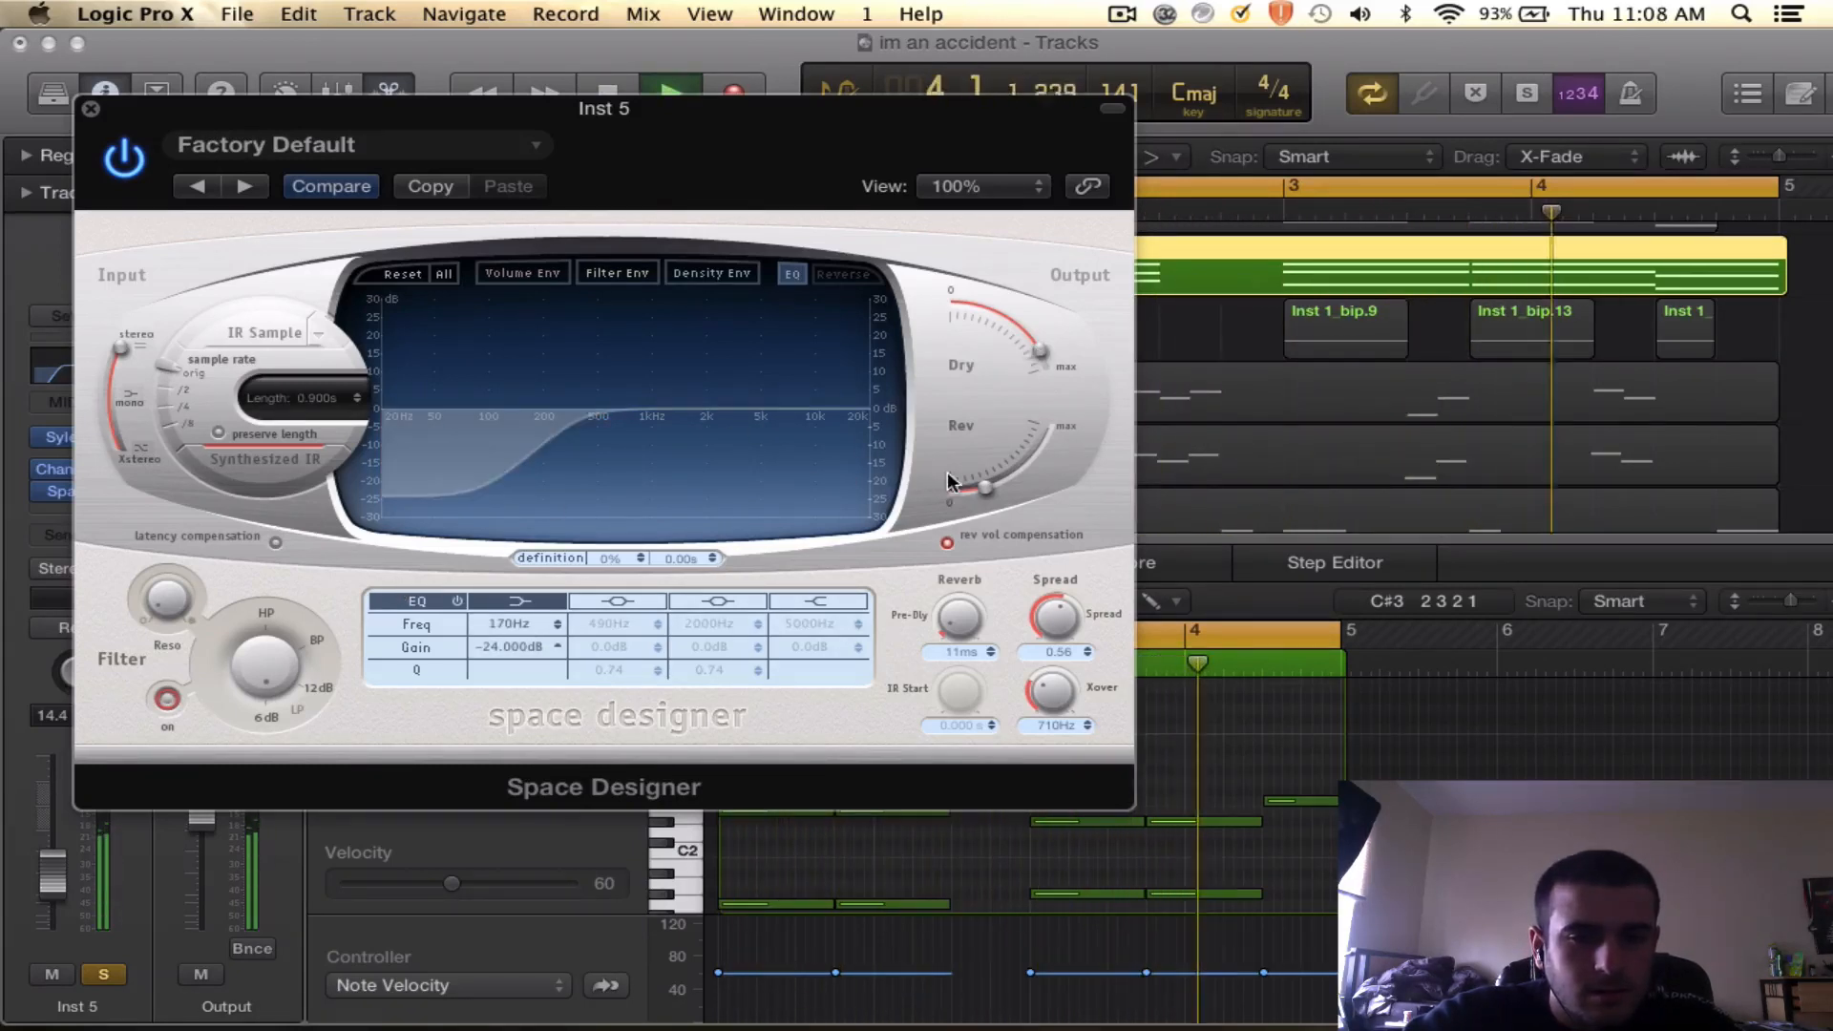
{"action": "left_click_drag", "start_coordinate": [983, 481], "coordinate": [991, 481]}
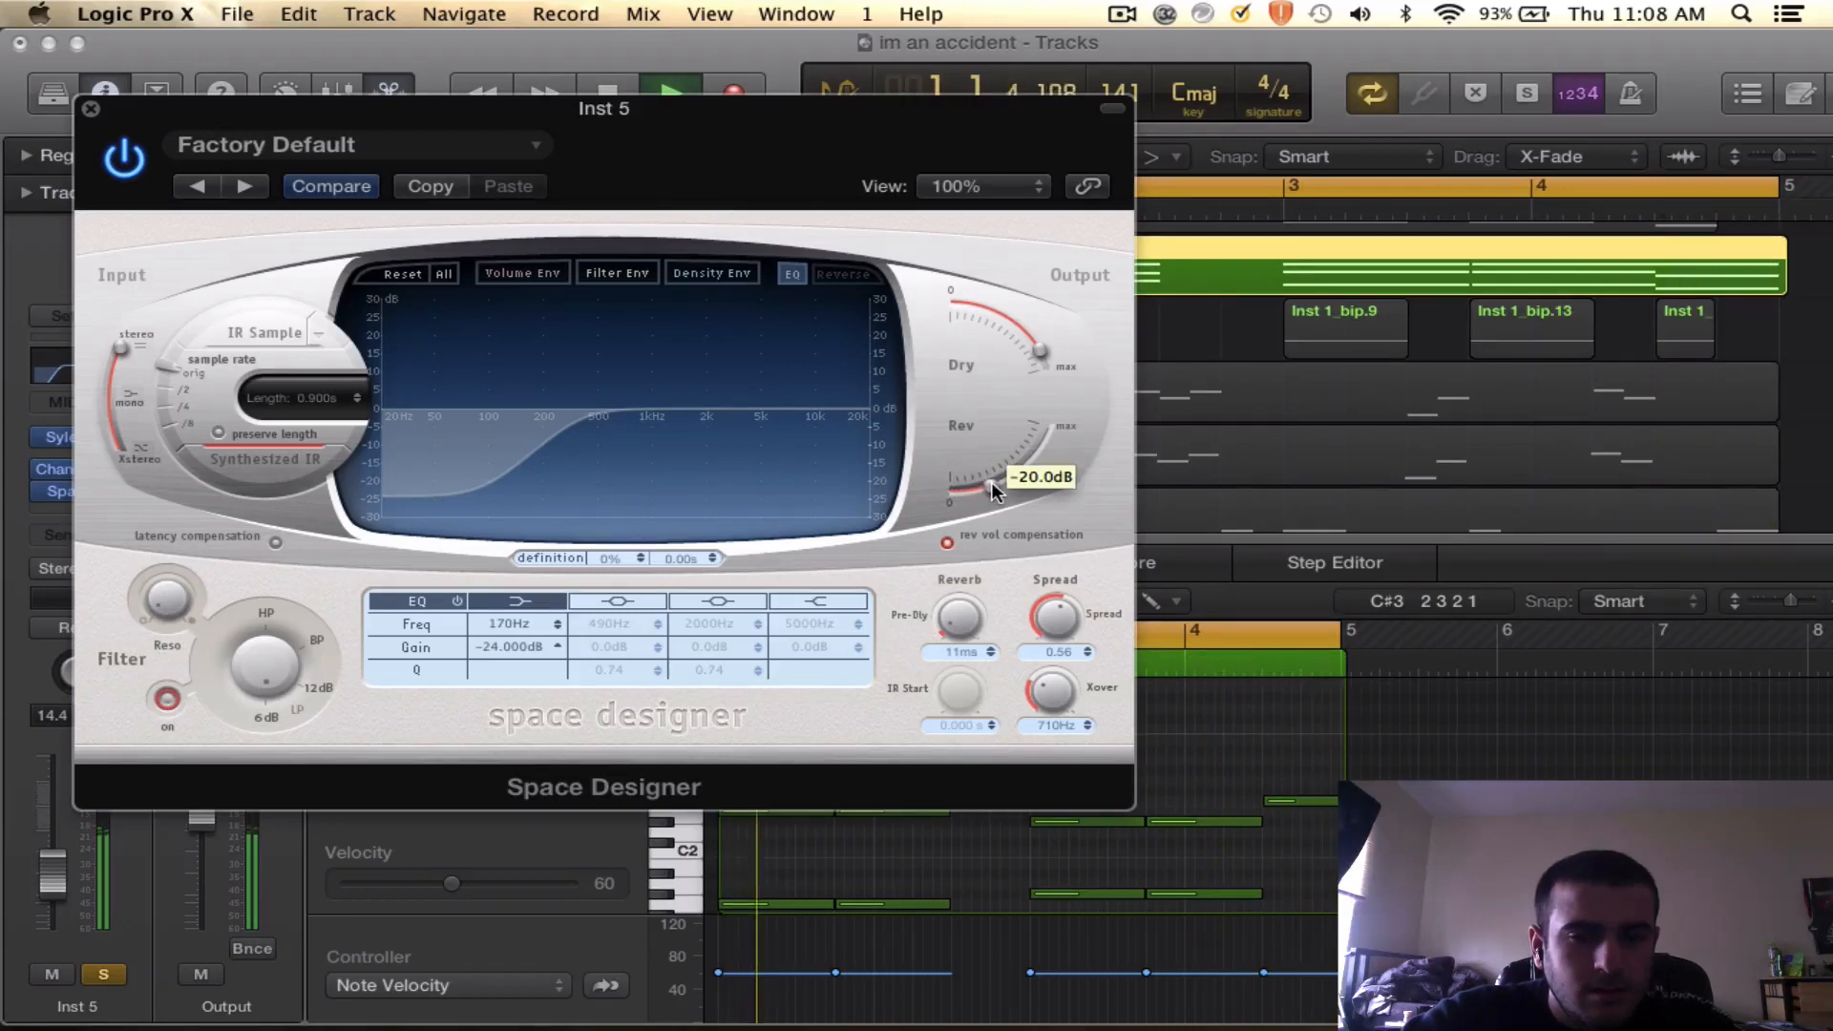
{"action": "left_click", "coordinate": [91, 113]}
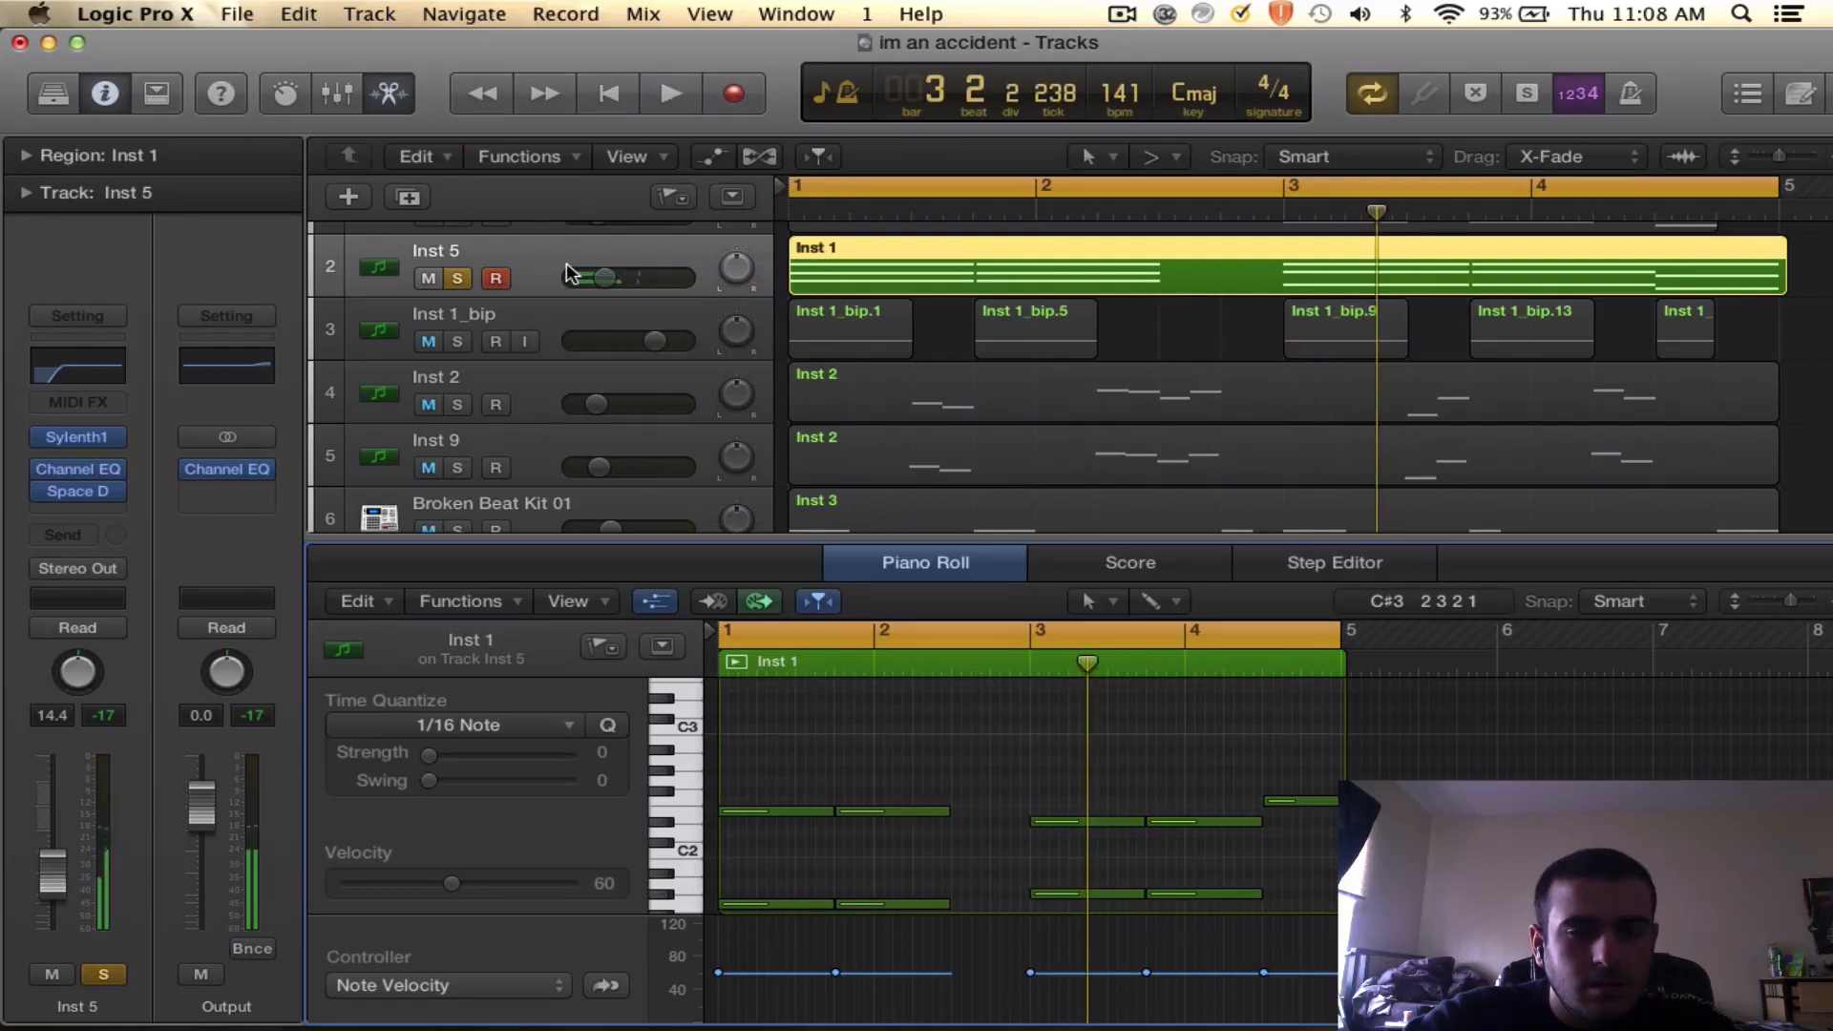
- Compare the original chord track with Inst 5 by soloing and playing back each one in turn
{"action": "left_click_drag", "start_coordinate": [688, 536], "coordinate": [688, 1012]}
{"action": "left_click", "coordinate": [460, 305]}
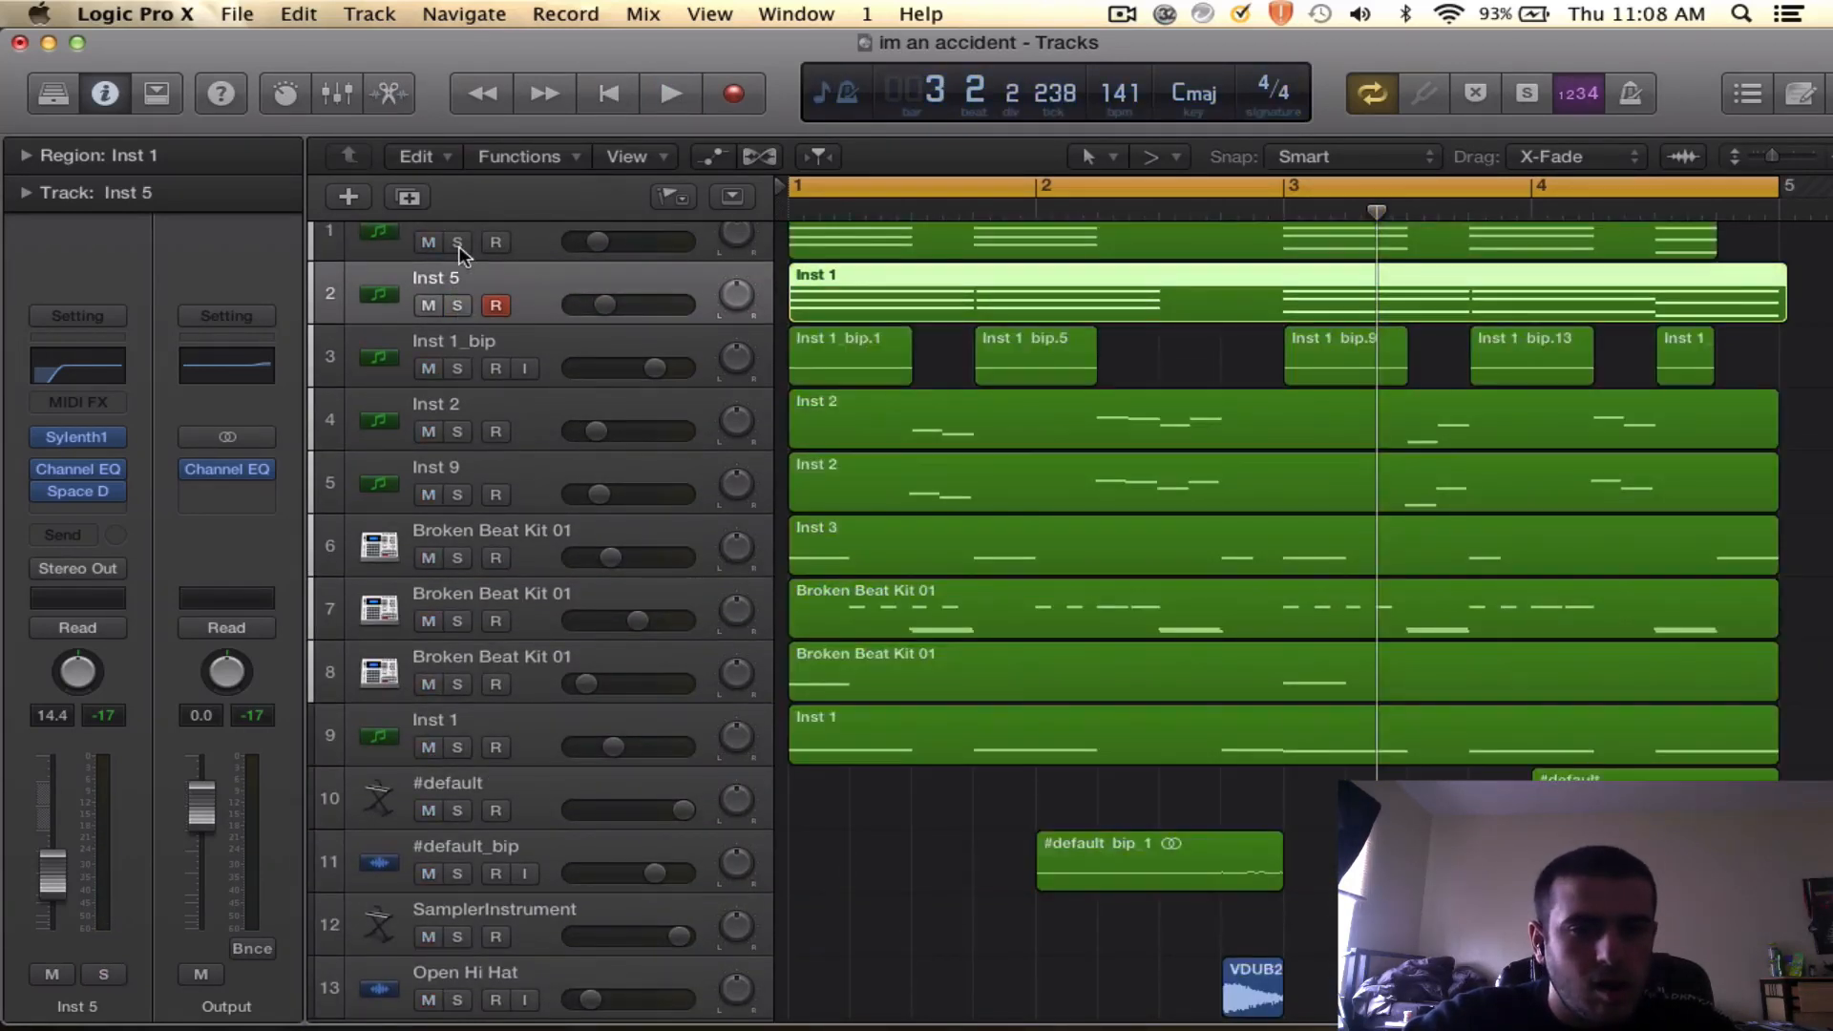
{"action": "left_click", "coordinate": [459, 242]}
{"action": "key", "text": "space"}
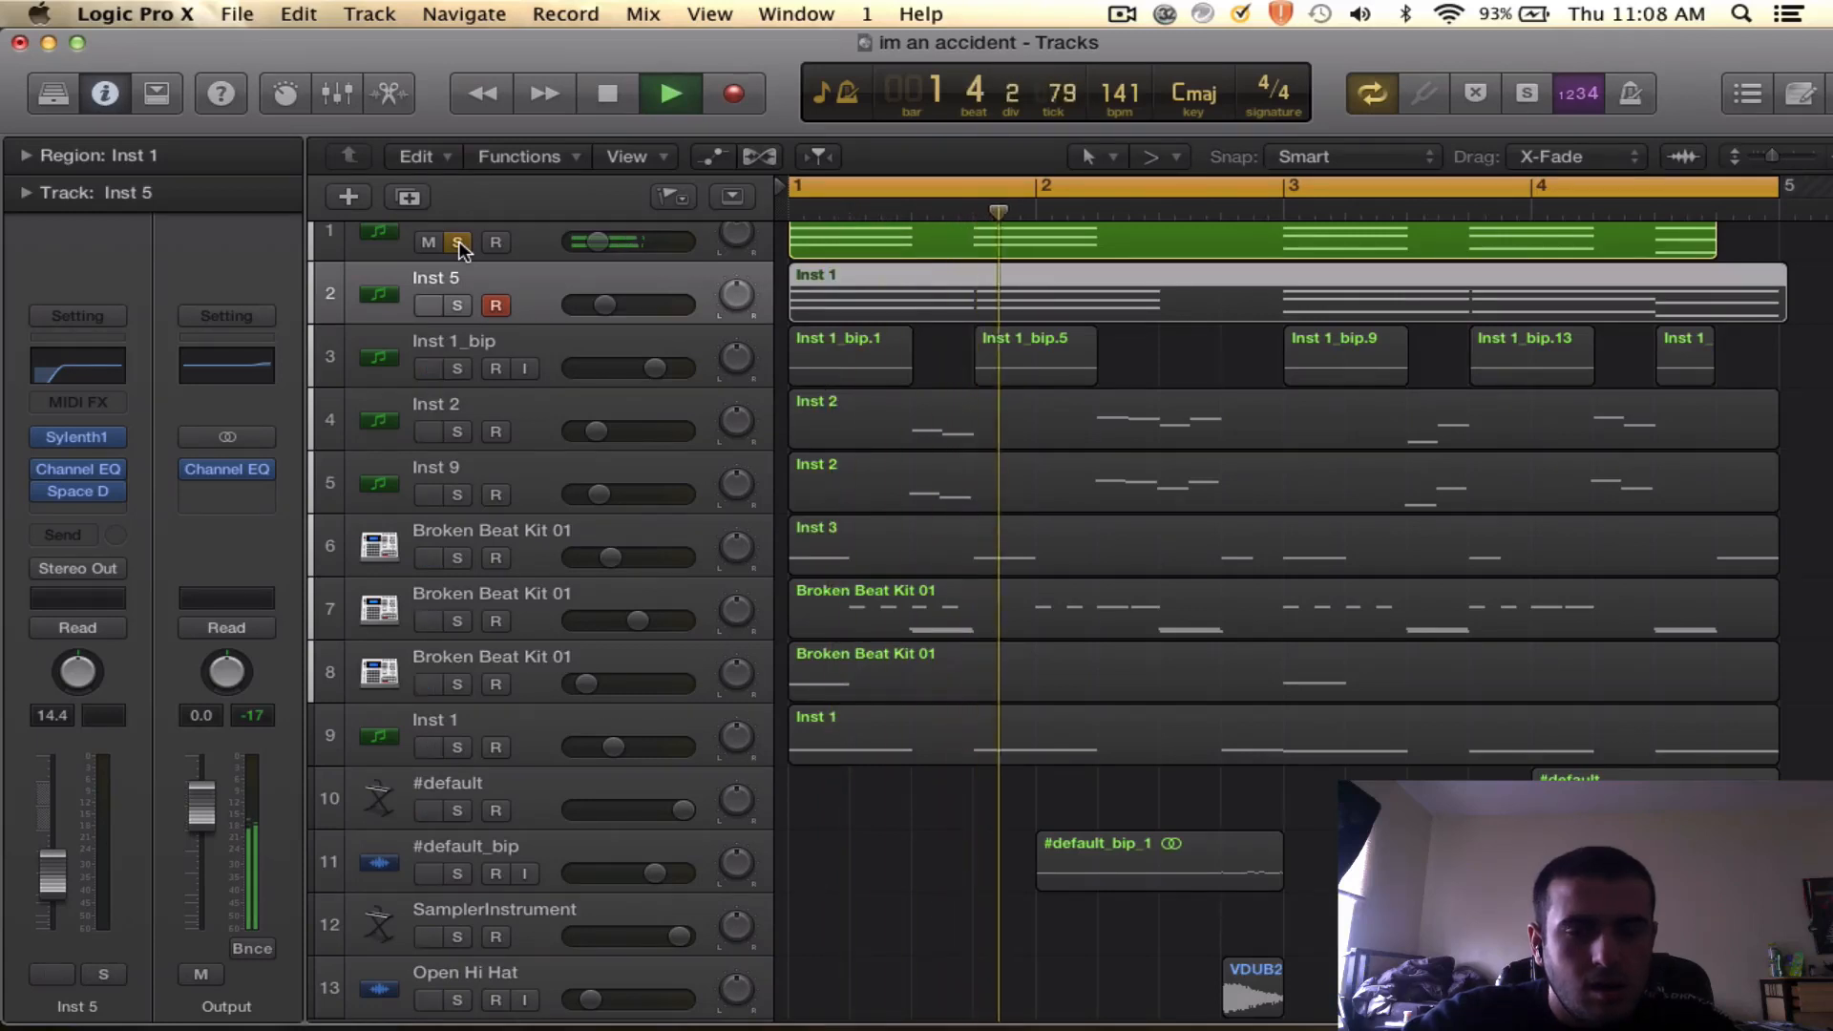
{"action": "key", "text": "space"}
{"action": "left_click", "coordinate": [459, 243]}
{"action": "left_click", "coordinate": [461, 301]}
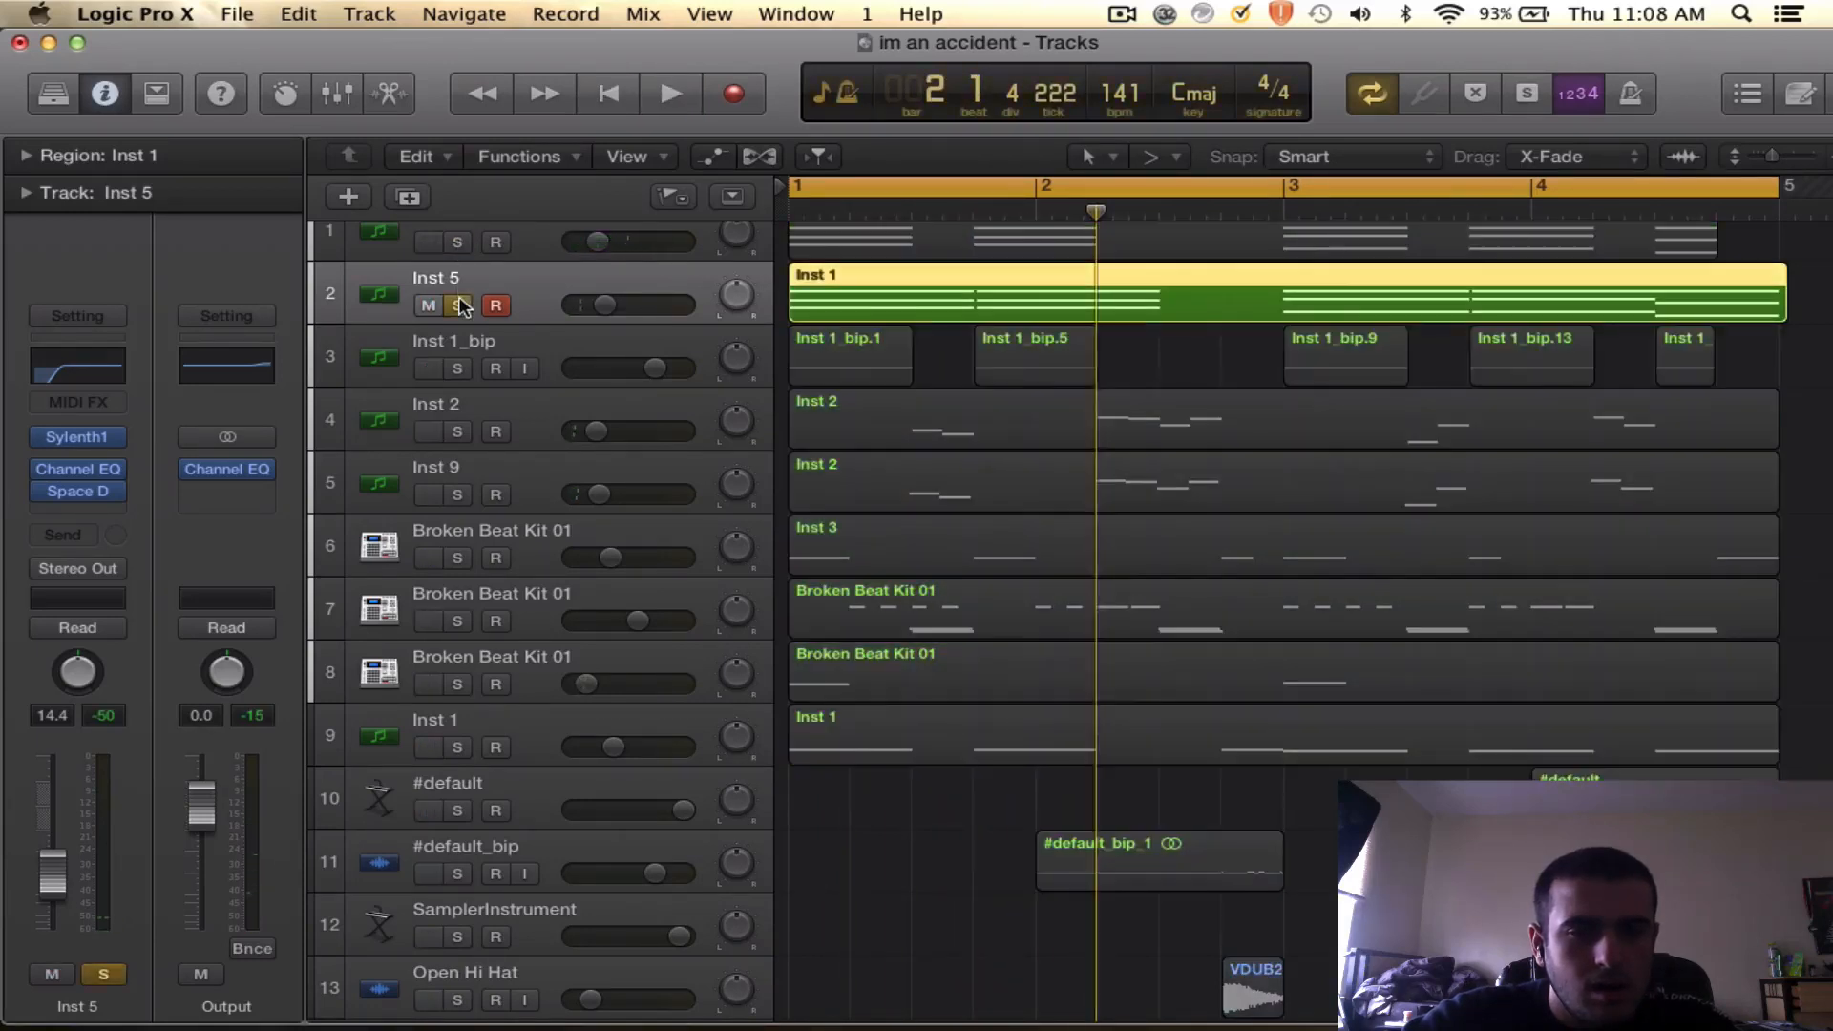
{"action": "key", "text": "space"}
{"action": "key", "text": "space"}
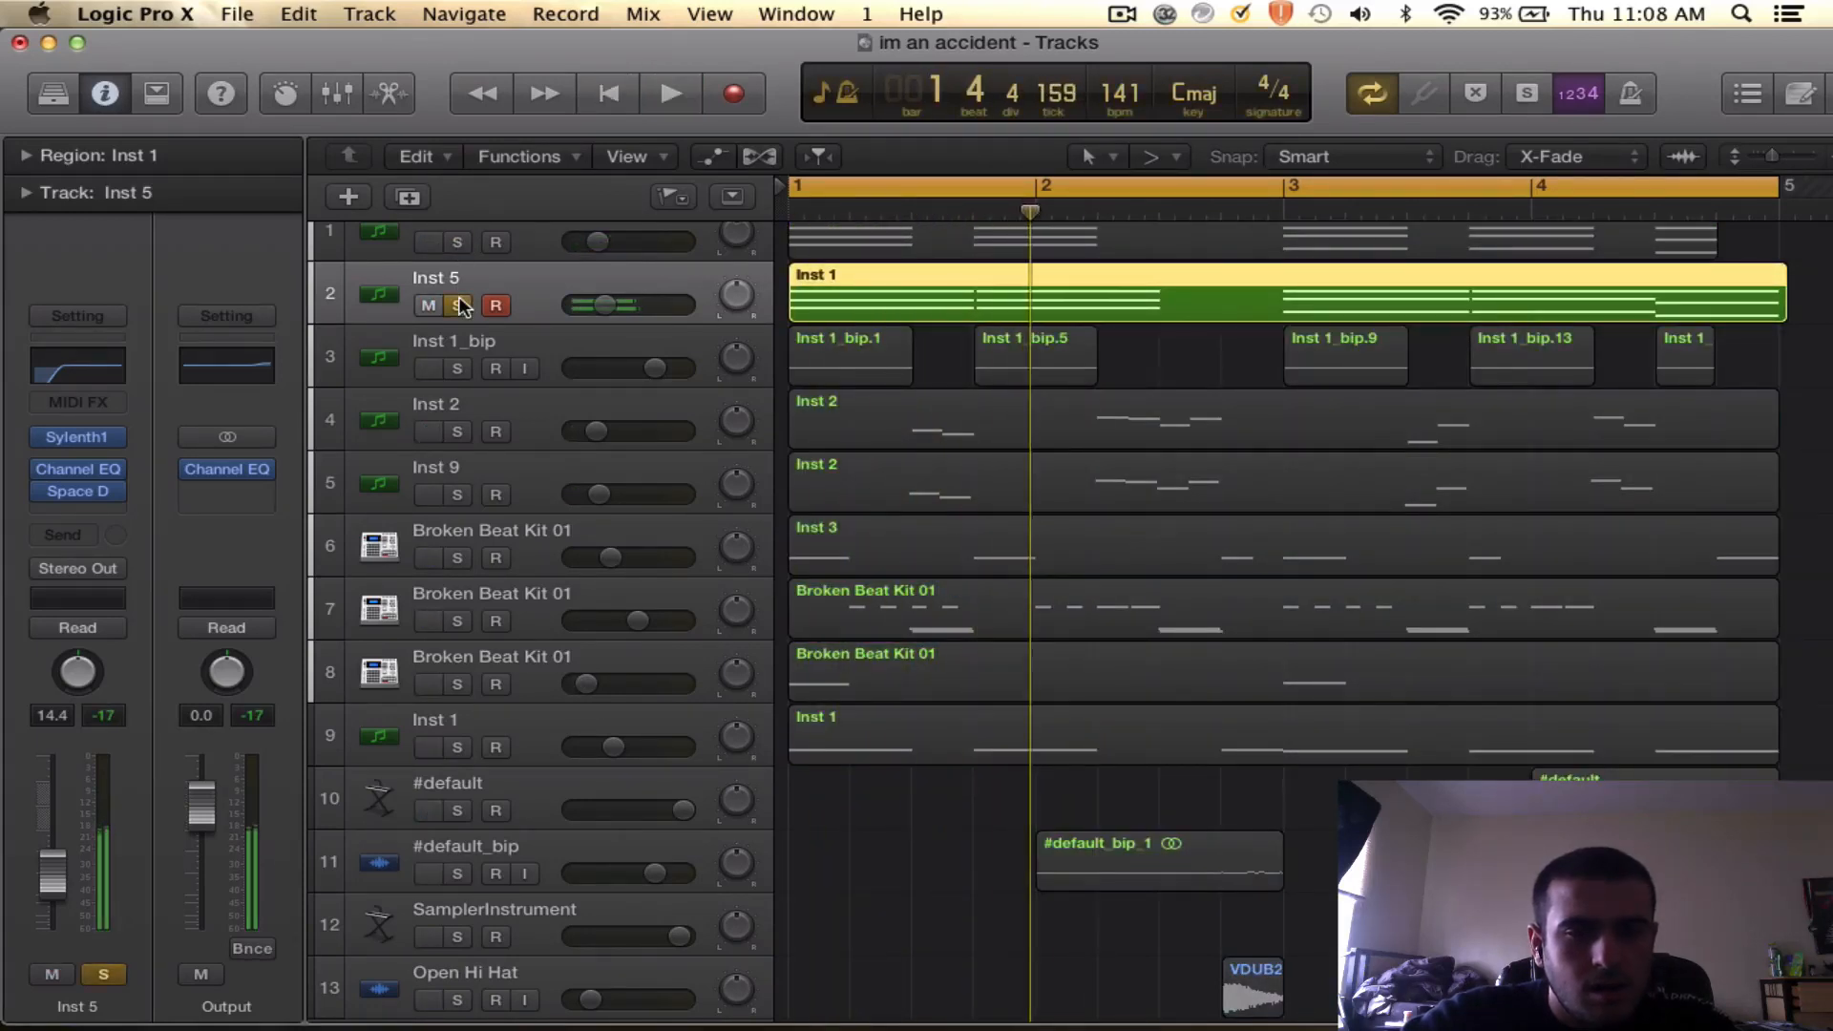
- Shorten the 12 notes of the first four chords in Inst 5's region to about half a bar each
{"action": "double_click", "coordinate": [1097, 306]}
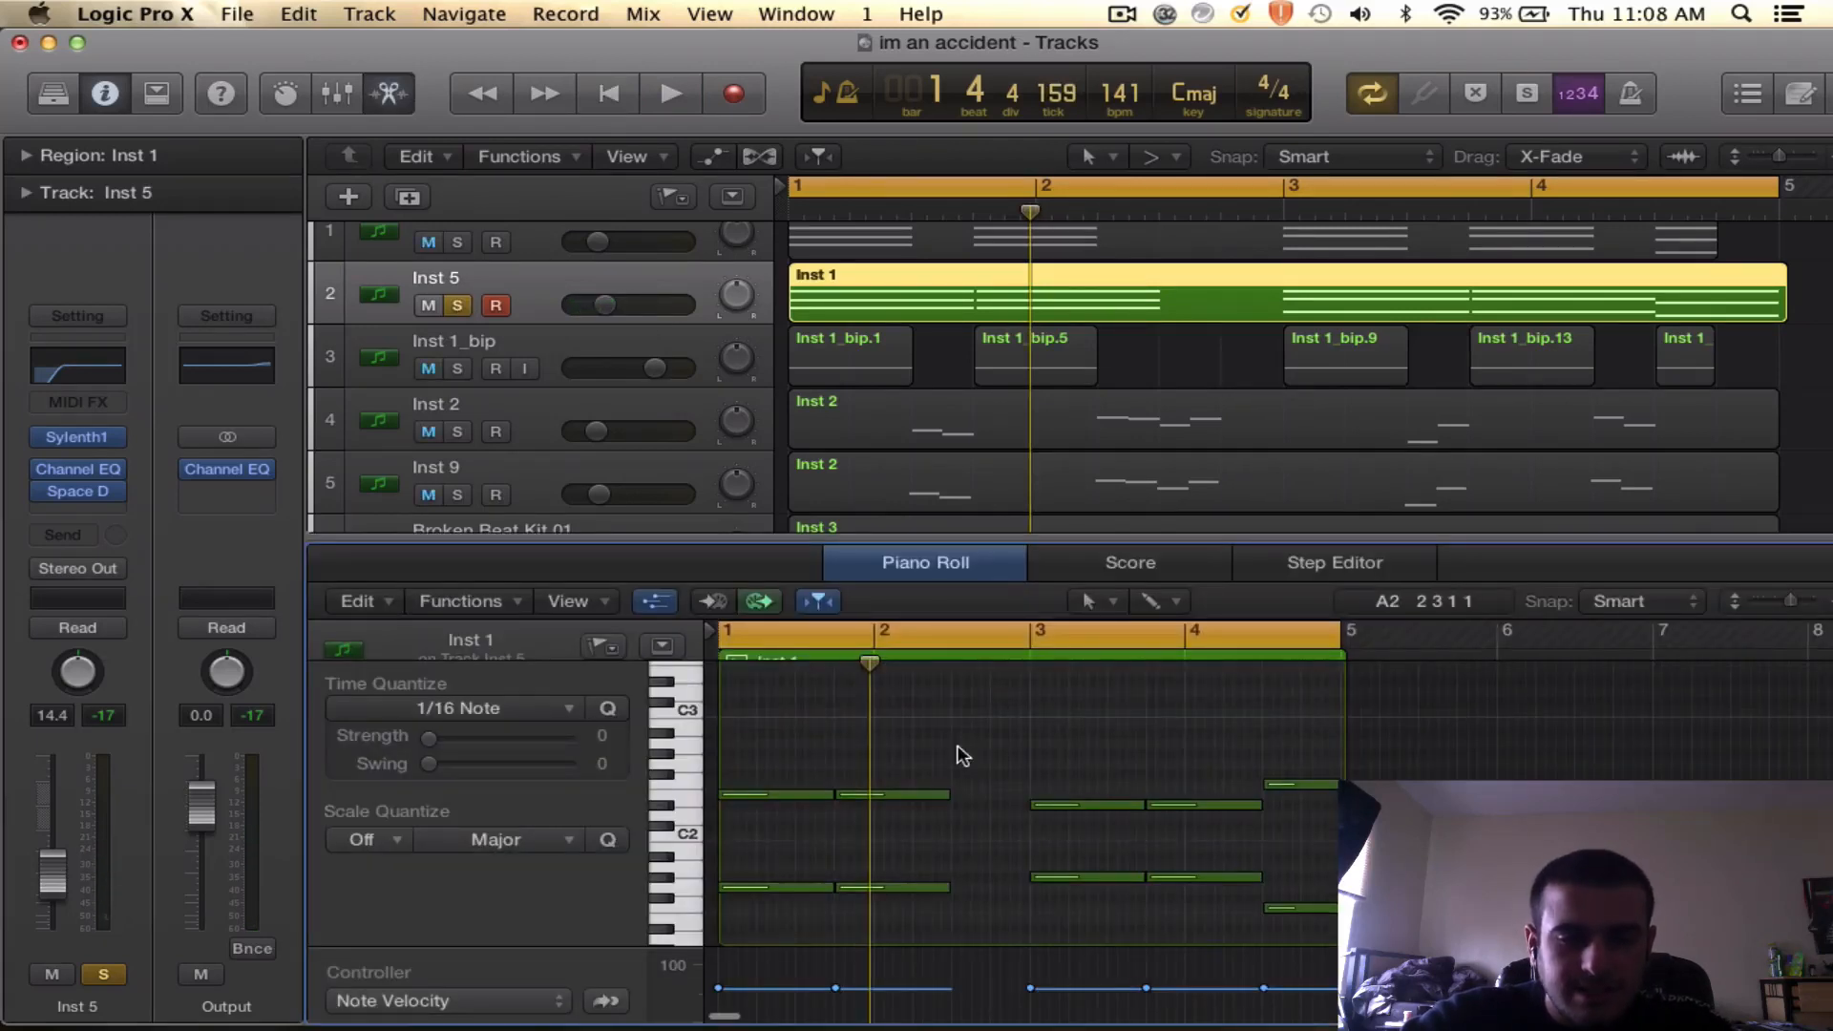
{"action": "left_click_drag", "start_coordinate": [791, 716], "coordinate": [1220, 964]}
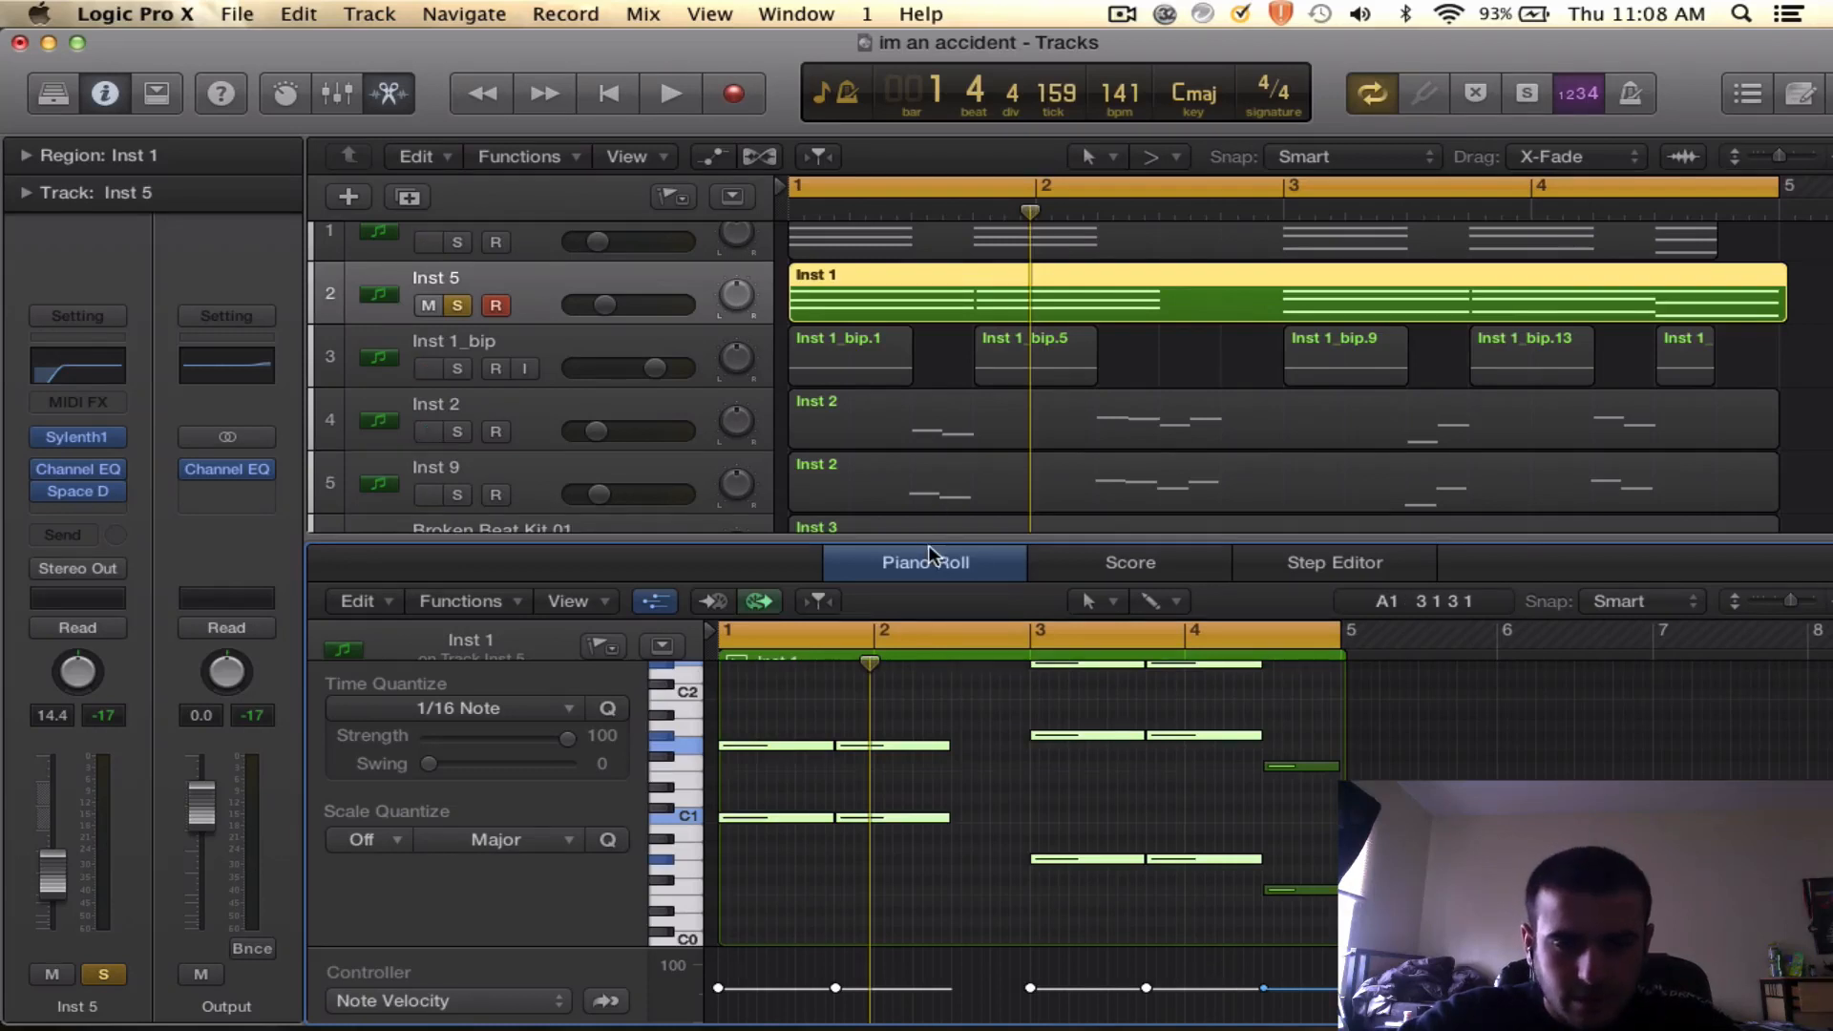
{"action": "left_click_drag", "start_coordinate": [926, 563], "coordinate": [929, 418]}
{"action": "scroll", "coordinate": [933, 593], "scroll_direction": "up", "scroll_amount": 1}
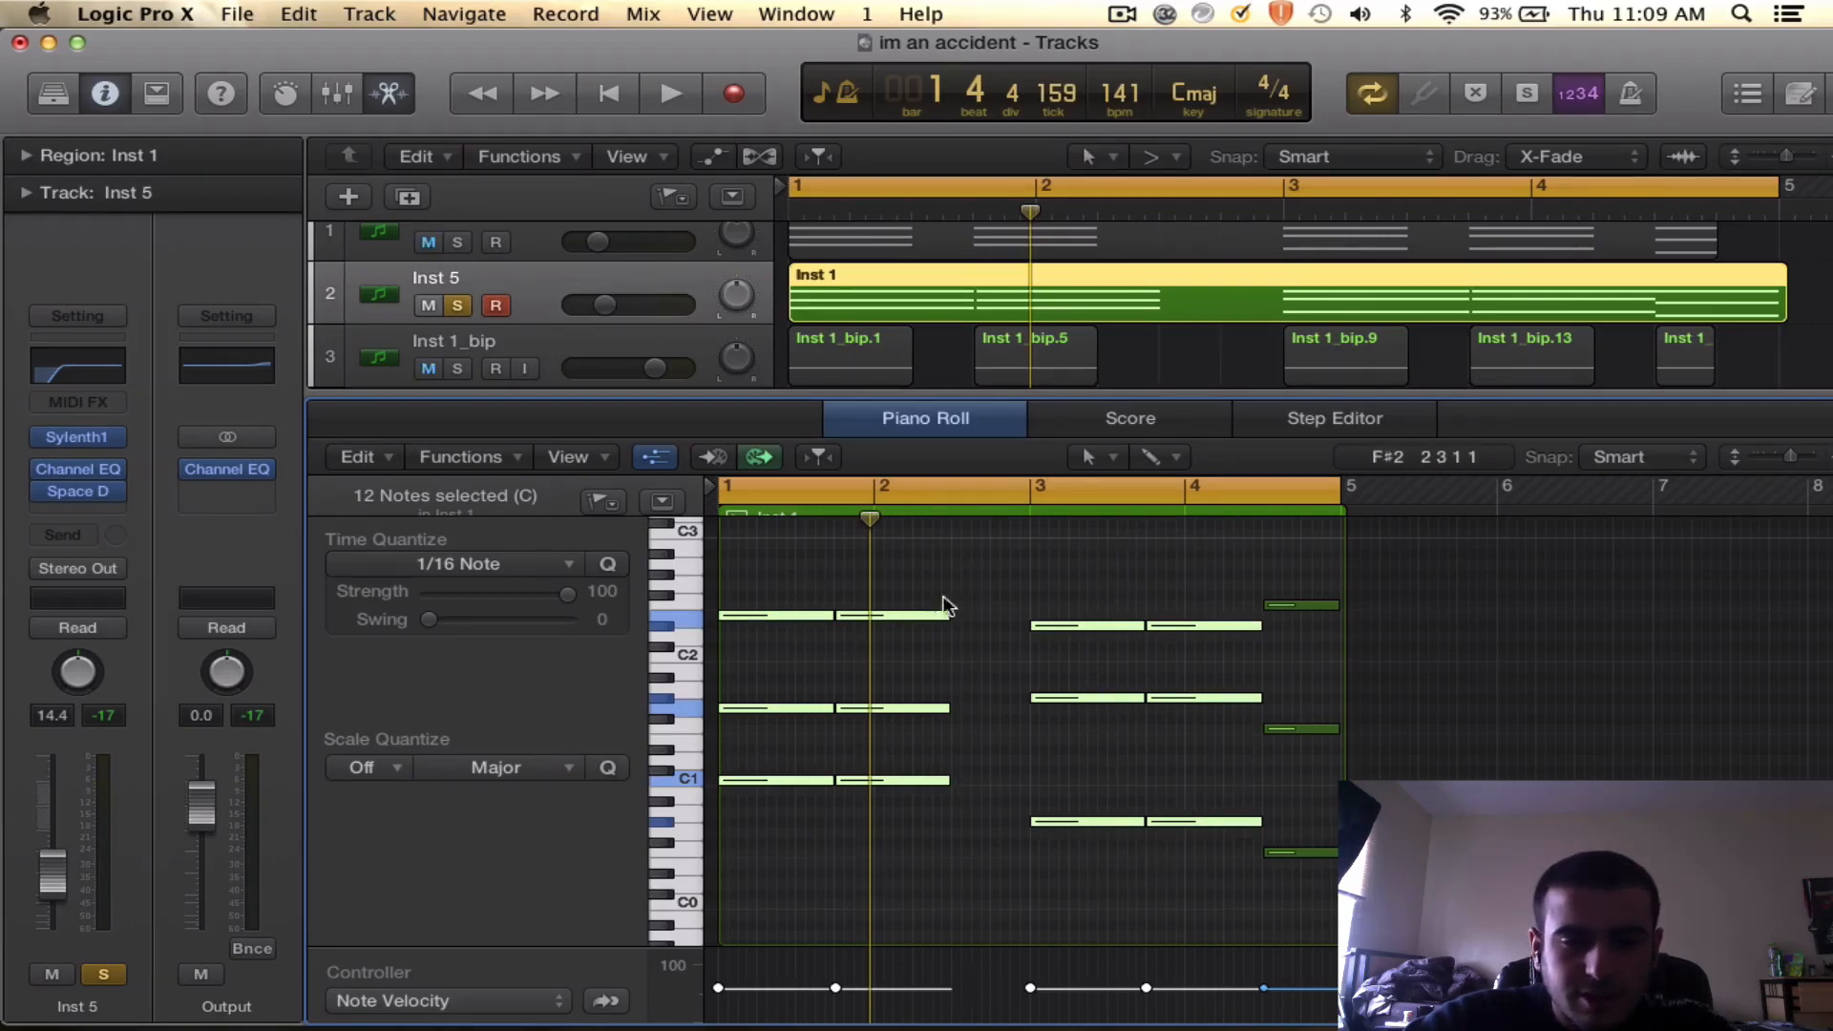
{"action": "left_click_drag", "start_coordinate": [941, 606], "coordinate": [912, 621]}
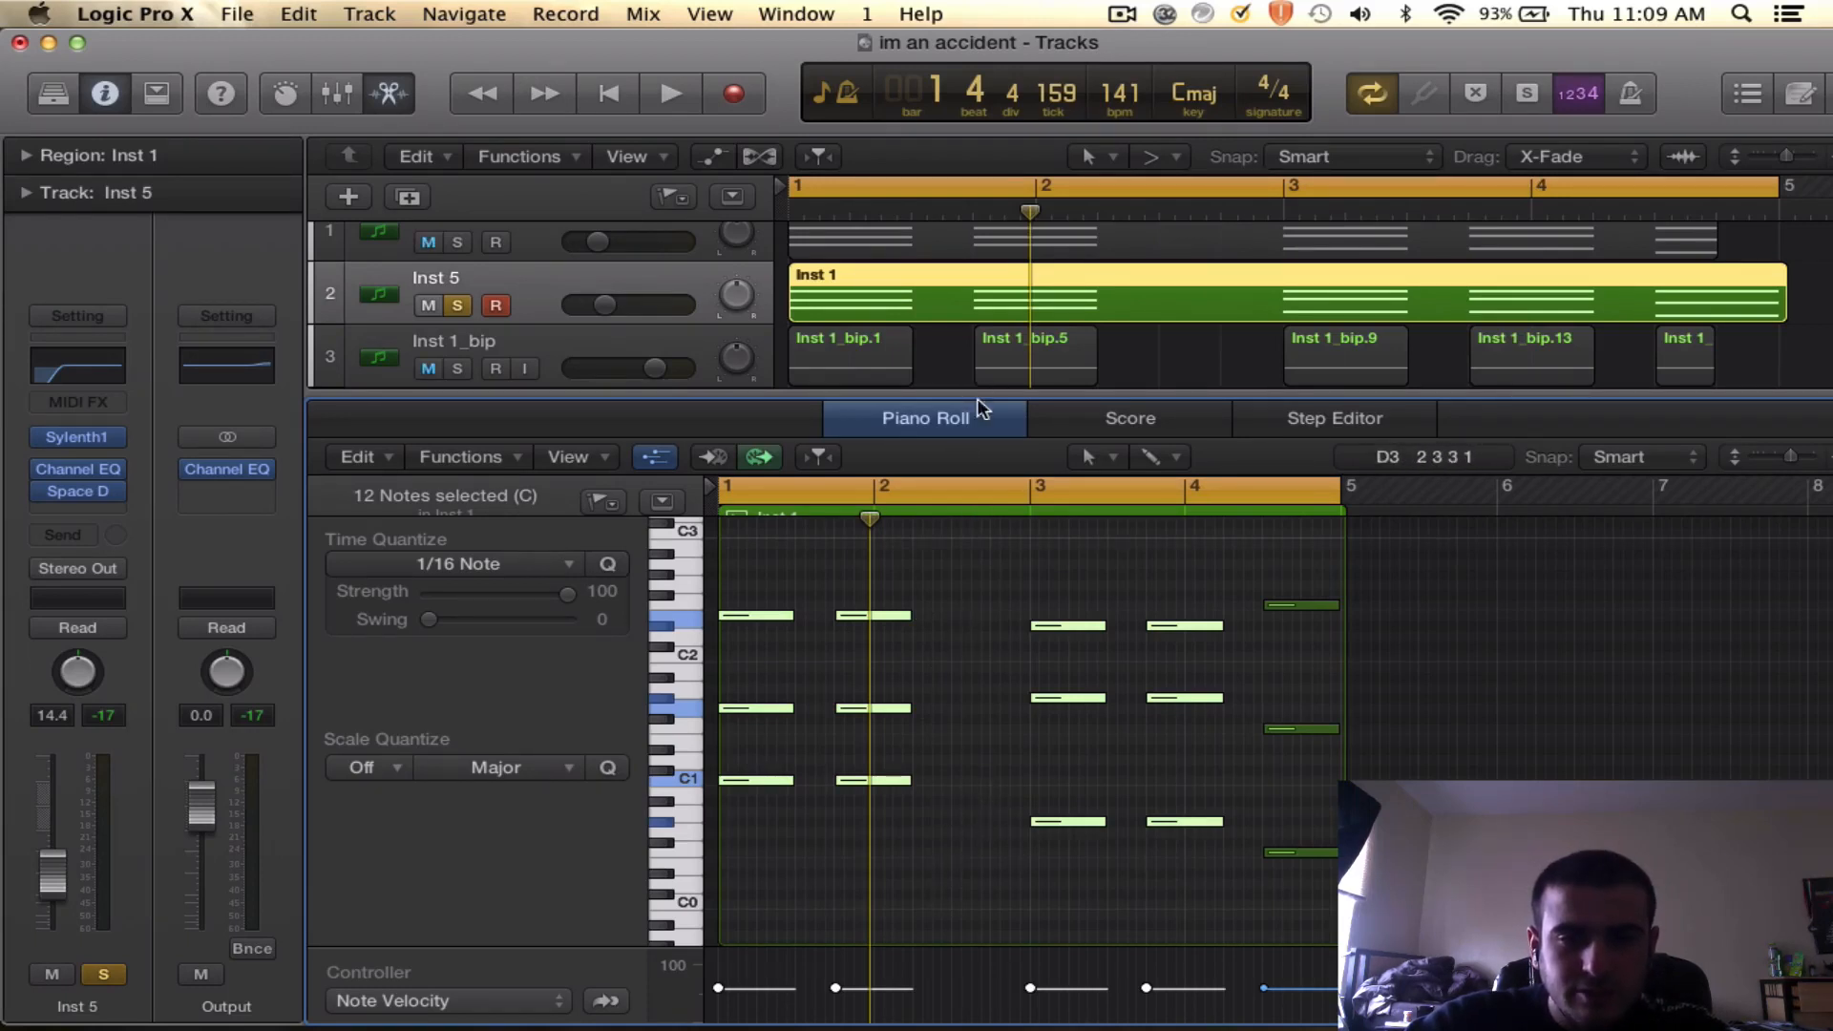
- Play back Inst 5 together with a soloed Inst 2, and take Inst 2 out of solo
{"action": "left_click_drag", "start_coordinate": [973, 449], "coordinate": [973, 662]}
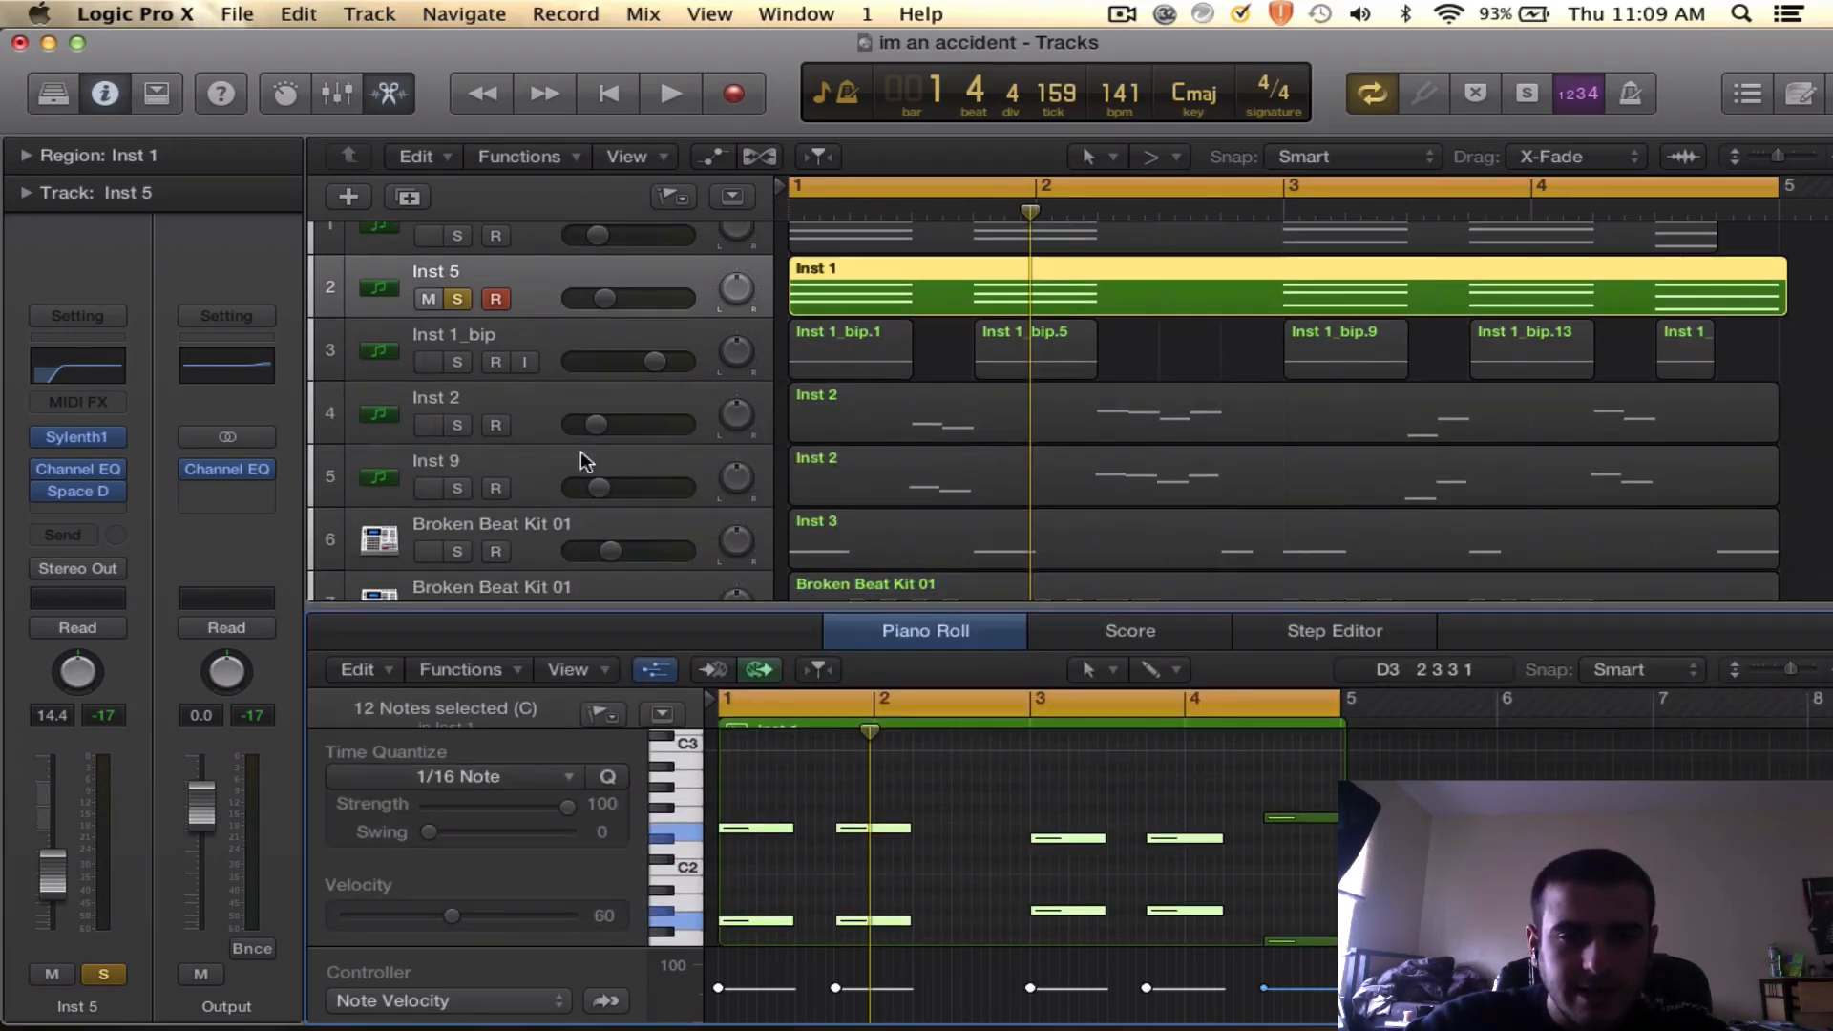
{"action": "left_click", "coordinate": [456, 429]}
{"action": "key", "text": "space"}
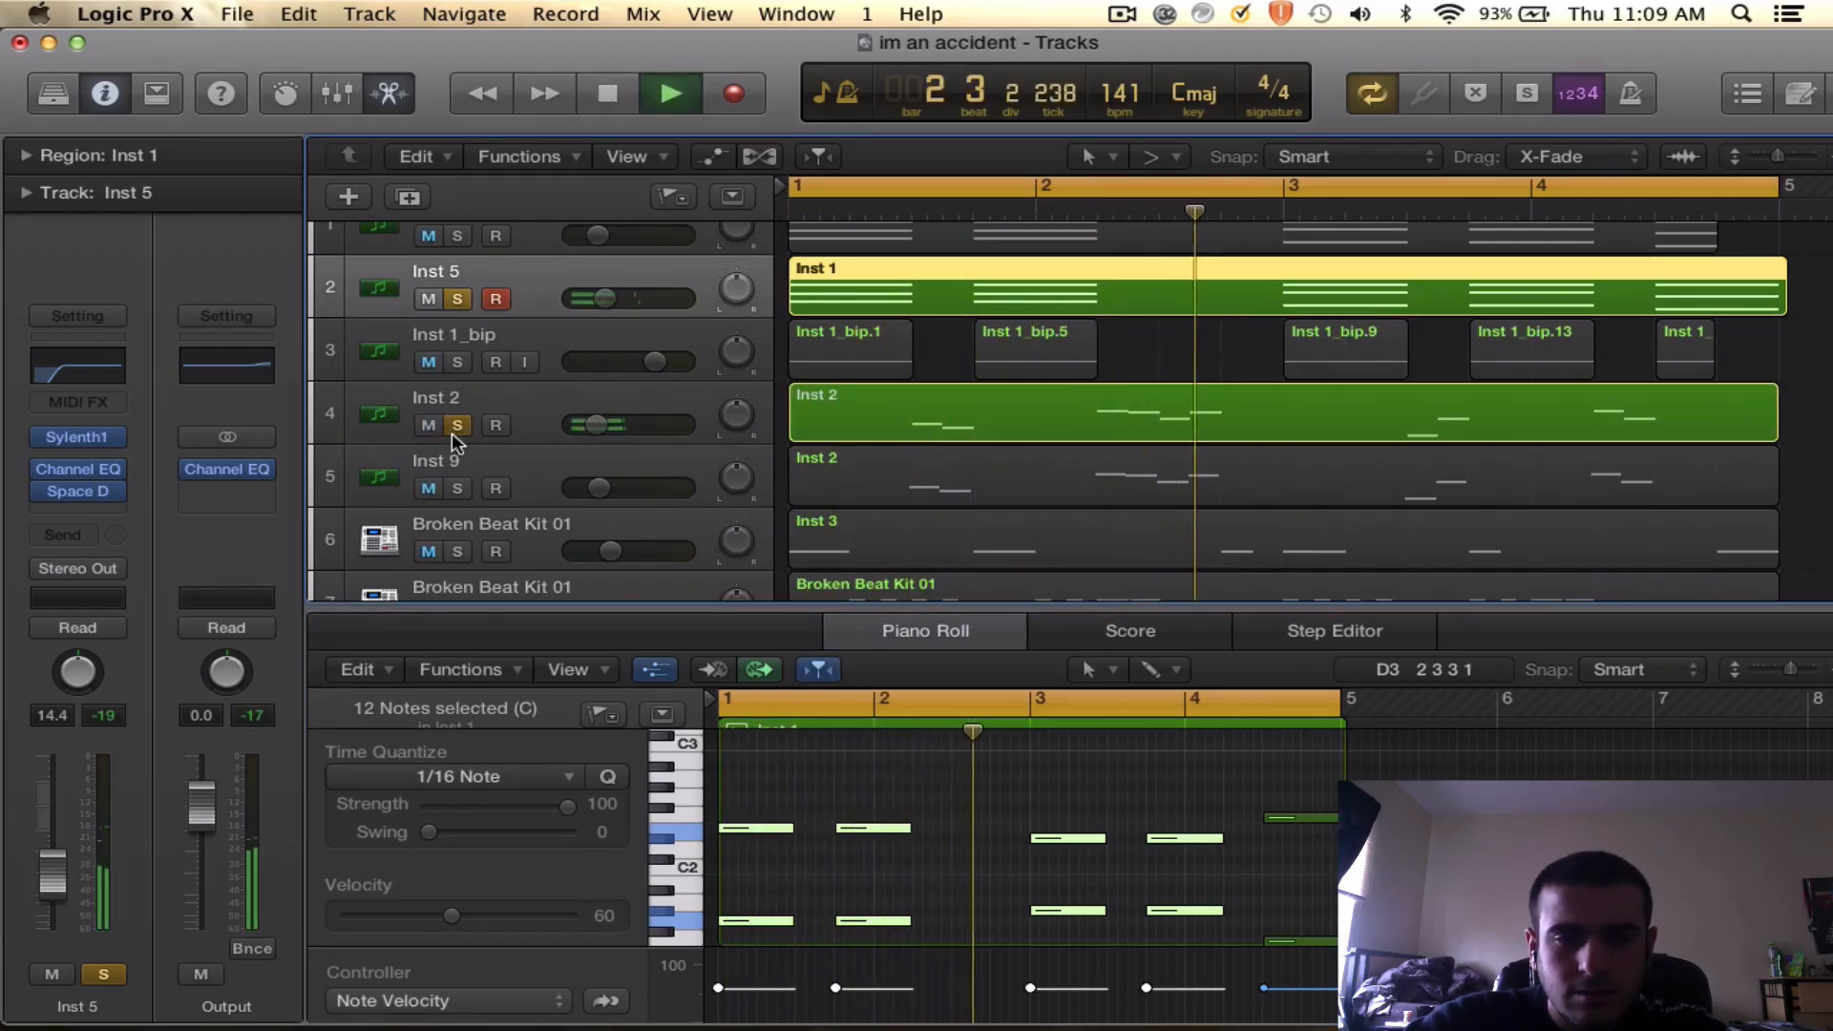
{"action": "left_click", "coordinate": [457, 430]}
{"action": "key", "text": "space"}
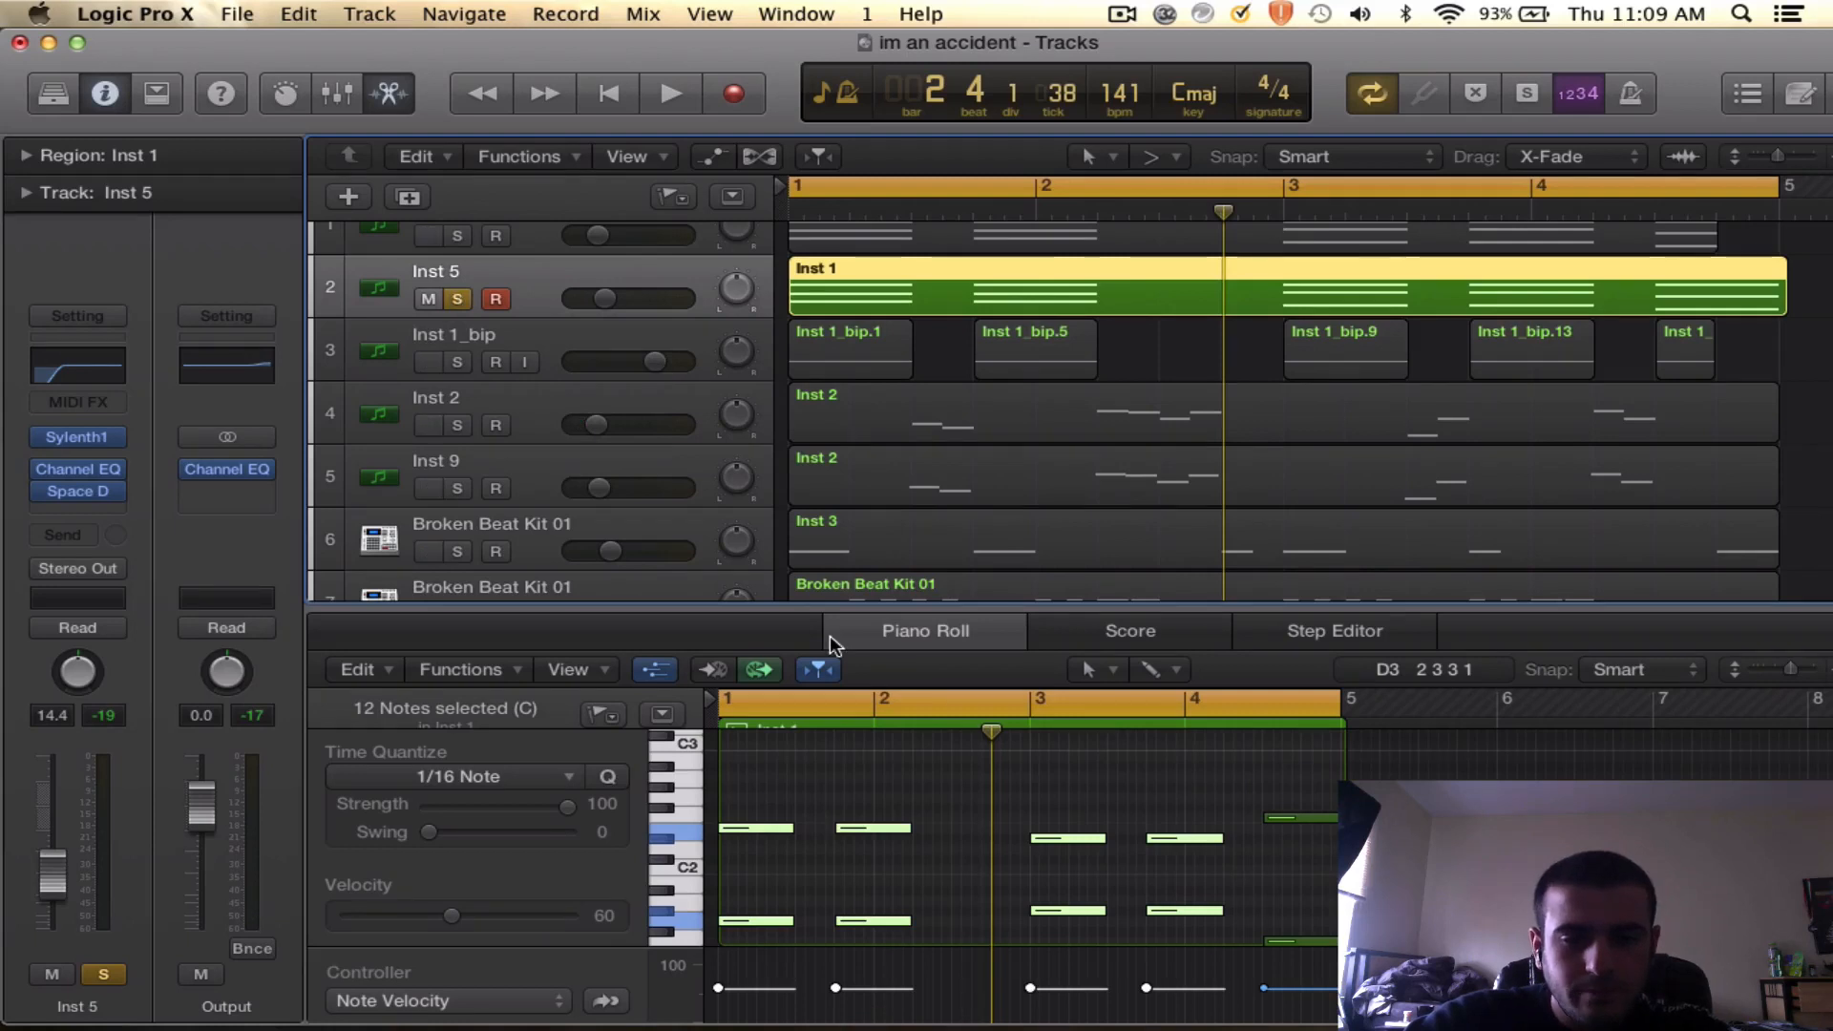
- Deselect the chord notes and trim the end of Inst 5's region to line up with the end of Inst 11's region in bar 4
{"action": "left_click_drag", "start_coordinate": [833, 608], "coordinate": [981, 217]}
{"action": "scroll", "coordinate": [1015, 561], "scroll_direction": "up", "scroll_amount": 3}
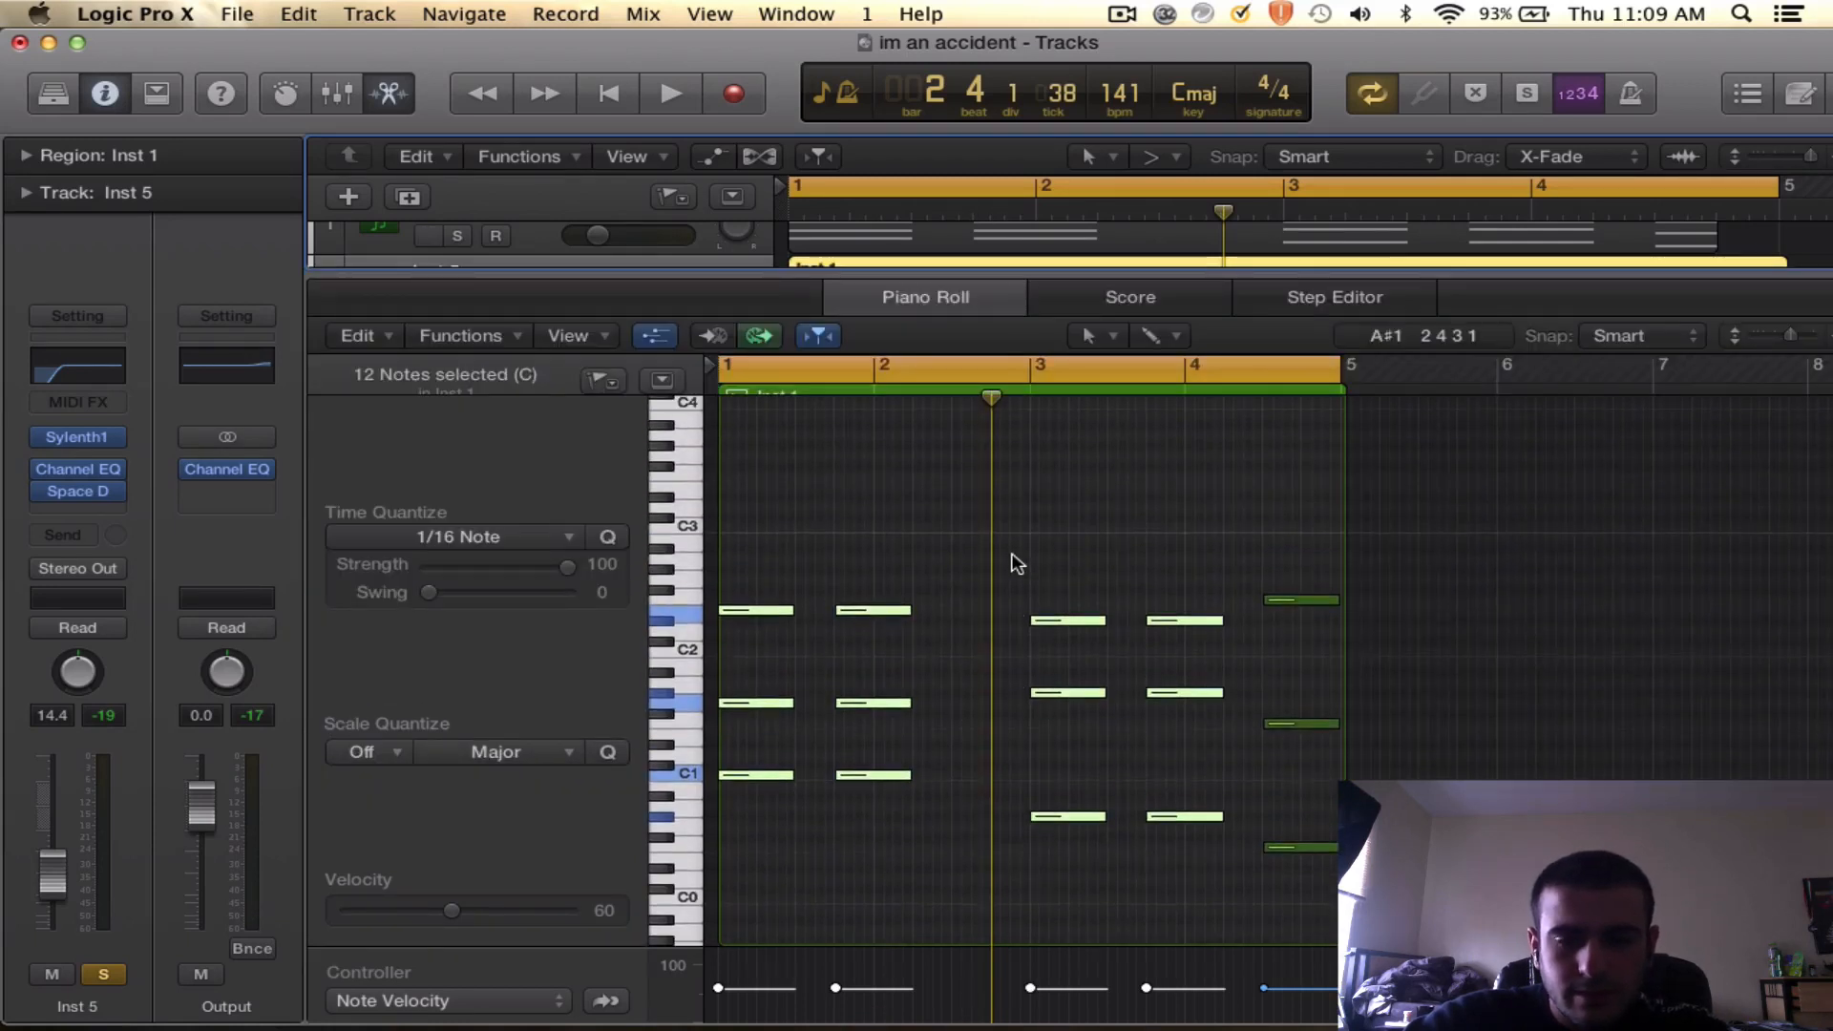
{"action": "left_click", "coordinate": [1098, 569]}
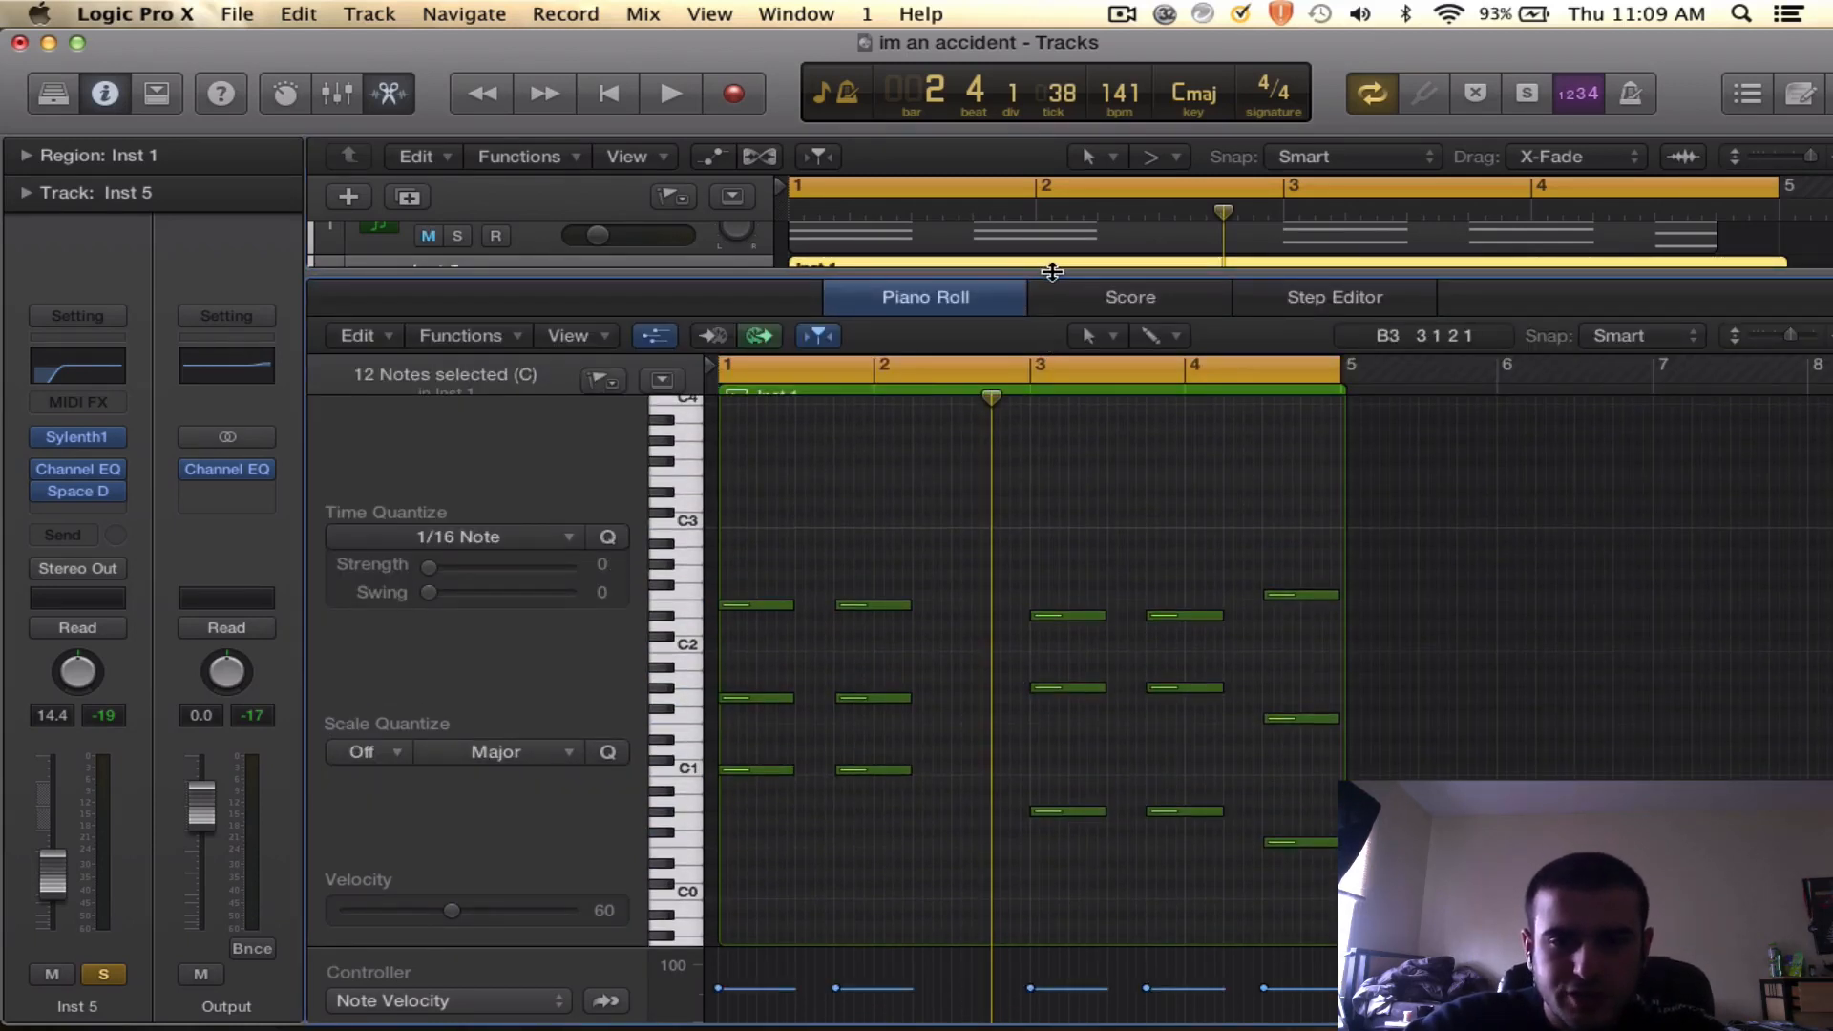
{"action": "left_click_drag", "start_coordinate": [1050, 279], "coordinate": [1133, 301]}
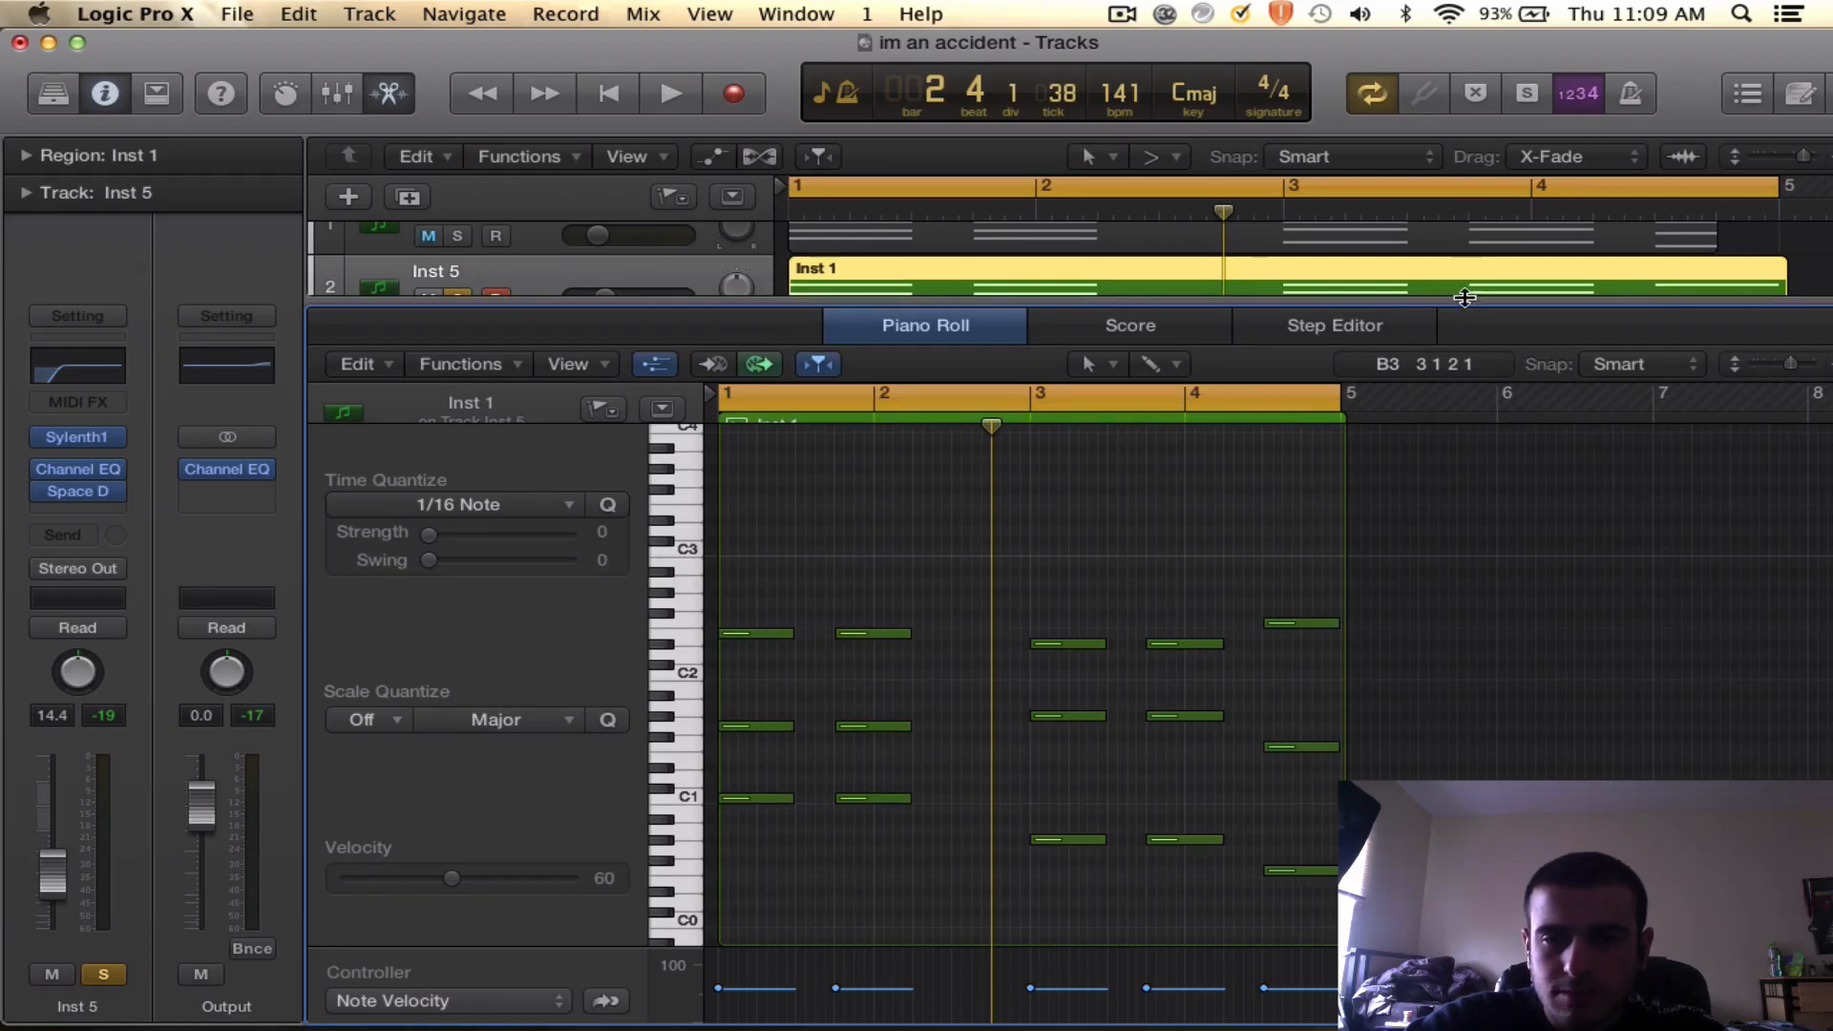
{"action": "left_click_drag", "start_coordinate": [1465, 302], "coordinate": [1464, 486]}
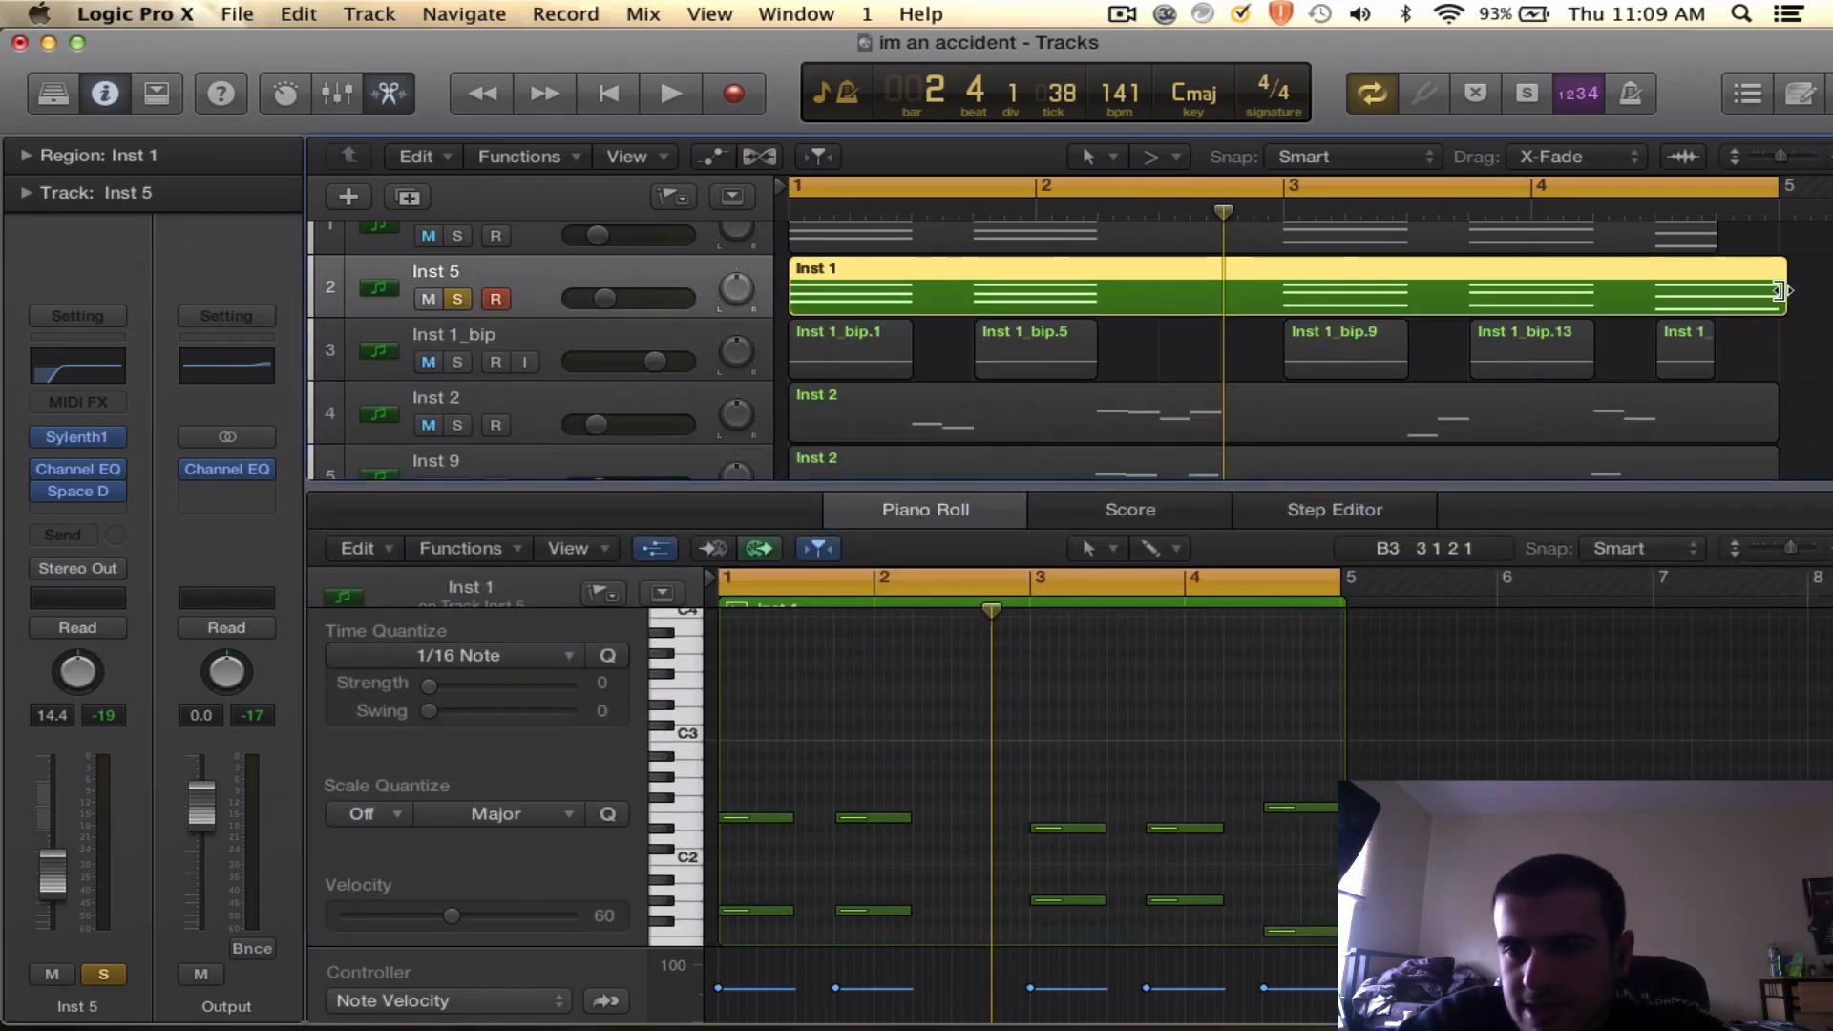
{"action": "left_click_drag", "start_coordinate": [1788, 291], "coordinate": [1715, 286]}
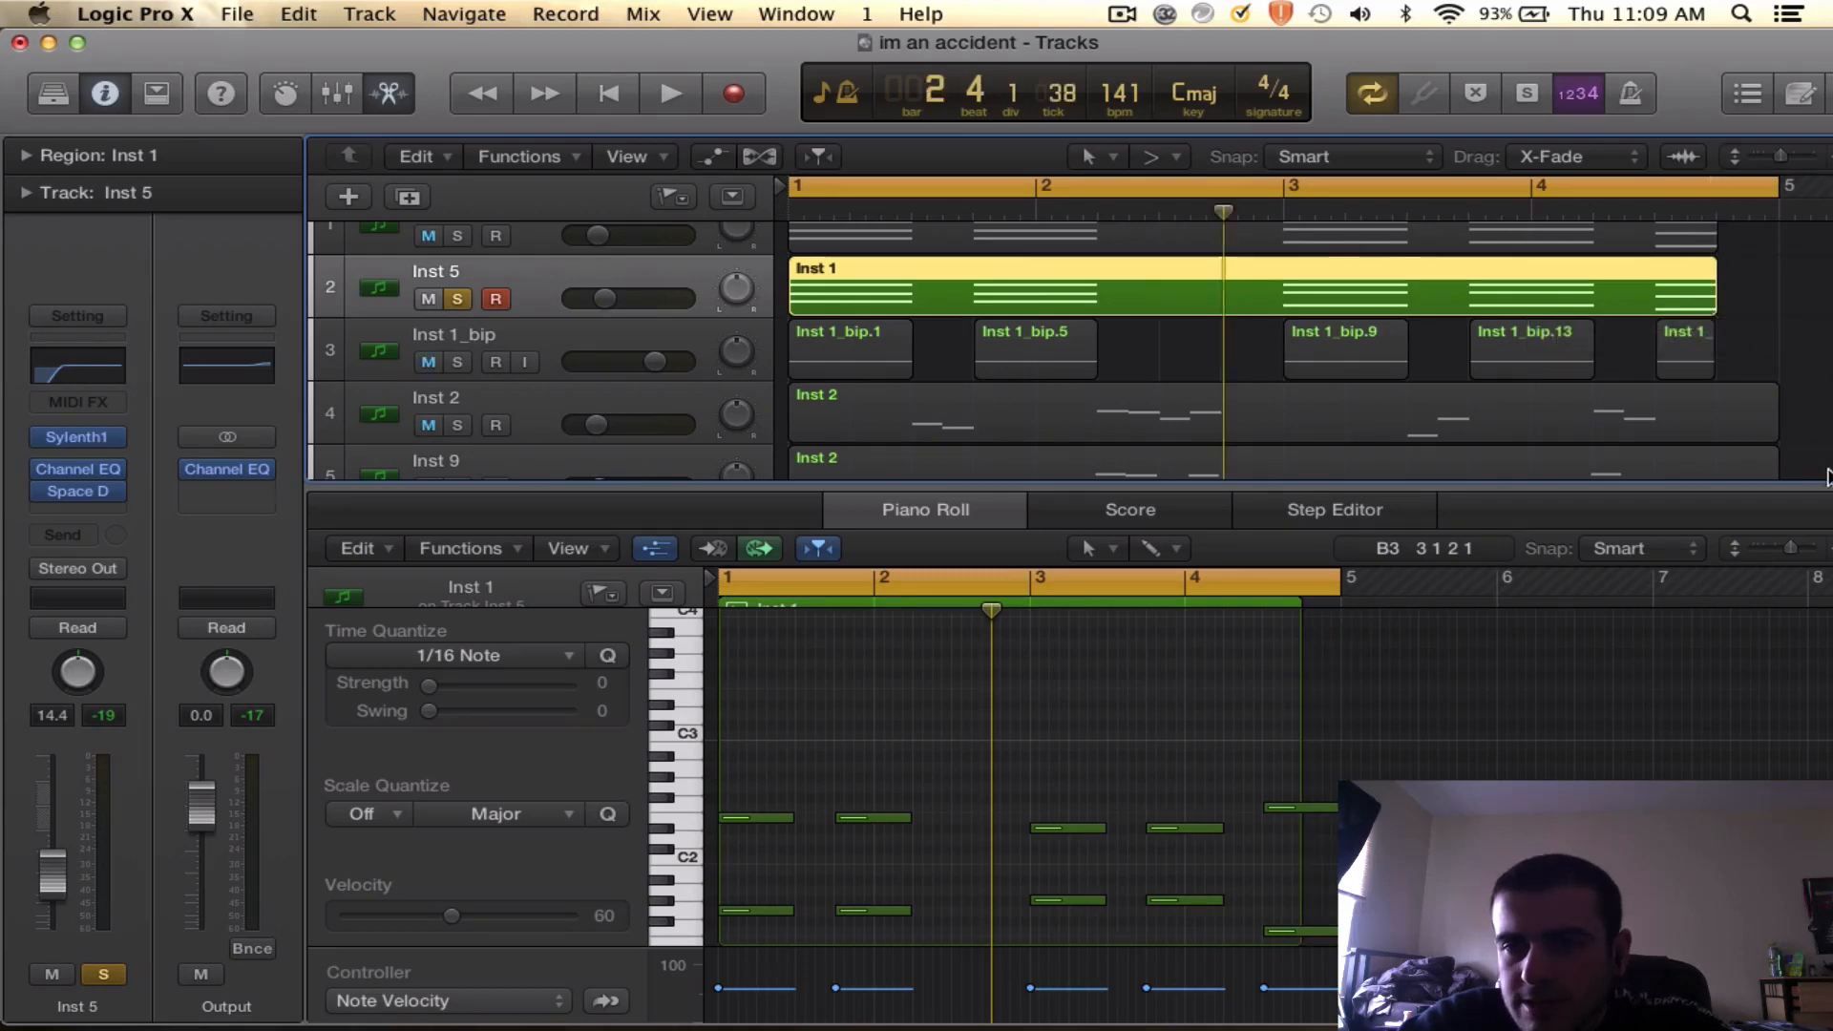
- Play back the trimmed Inst 5 region, enlarge the arrangement view to show all tracks, and take Inst 5 out of solo
{"action": "key", "text": "space"}
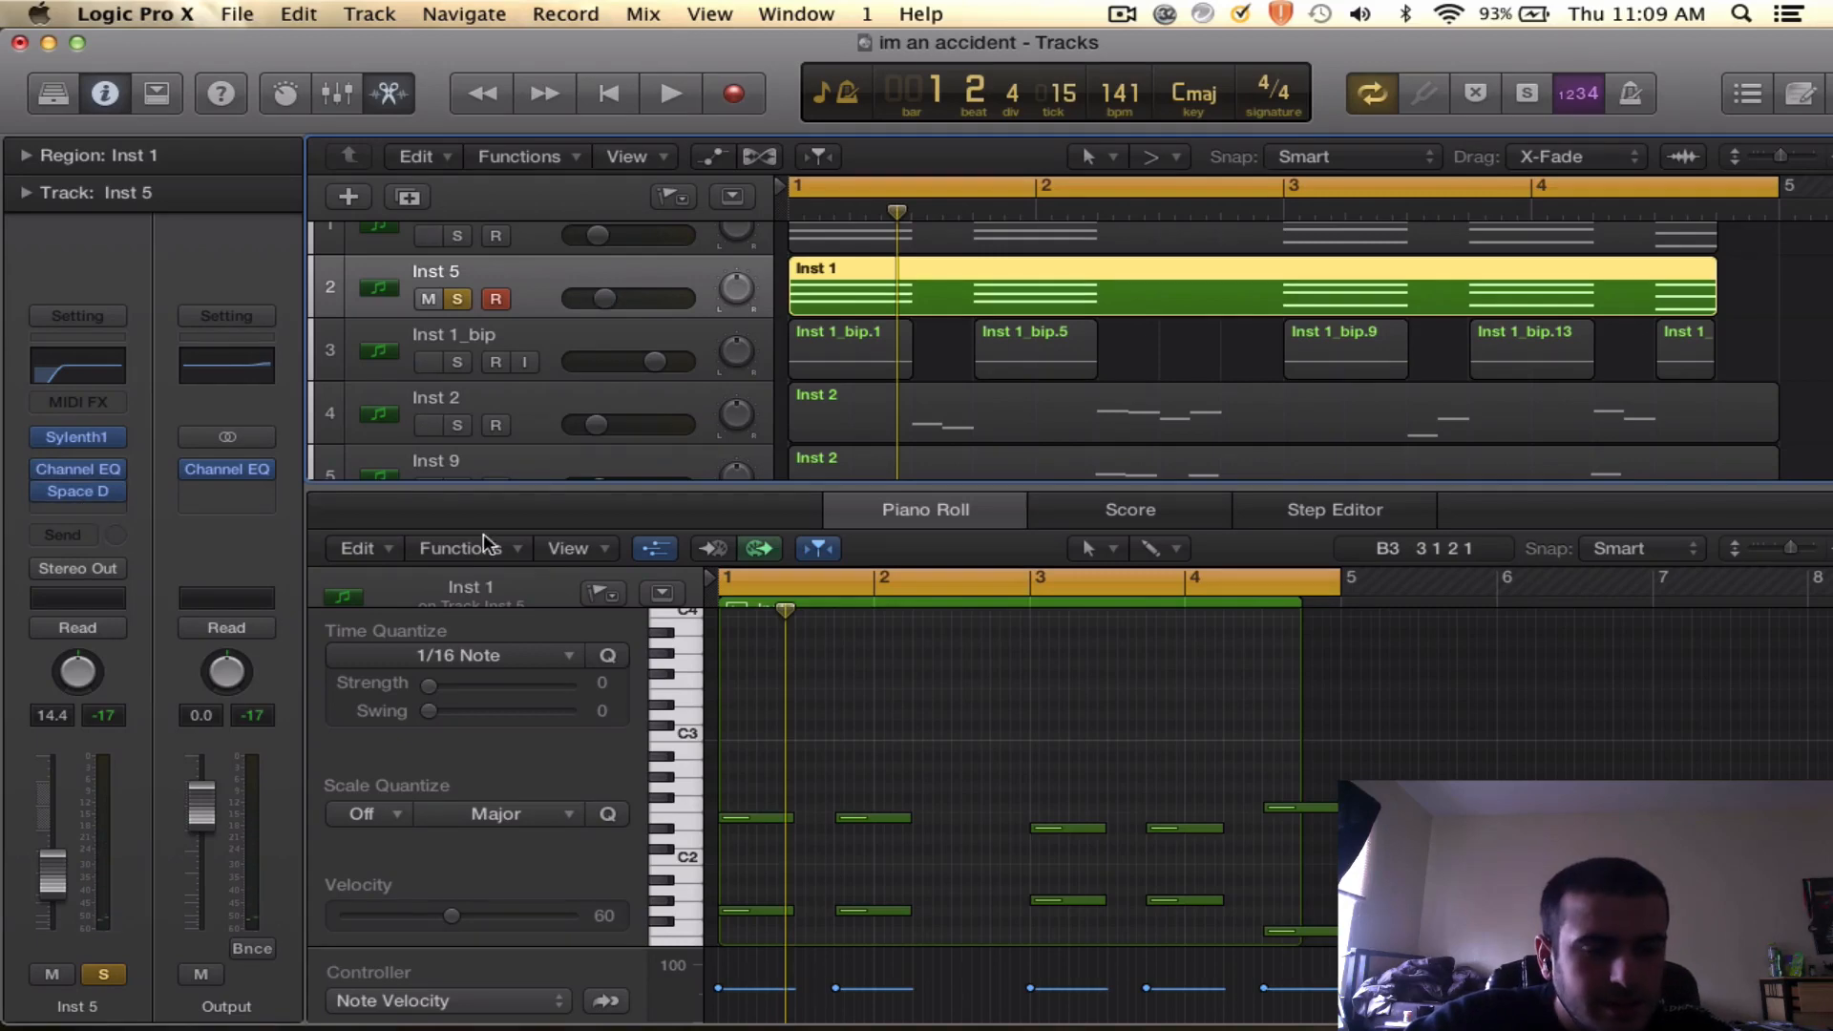
{"action": "left_click_drag", "start_coordinate": [522, 487], "coordinate": [540, 859]}
{"action": "scroll", "coordinate": [687, 438], "scroll_direction": "up", "scroll_amount": 2}
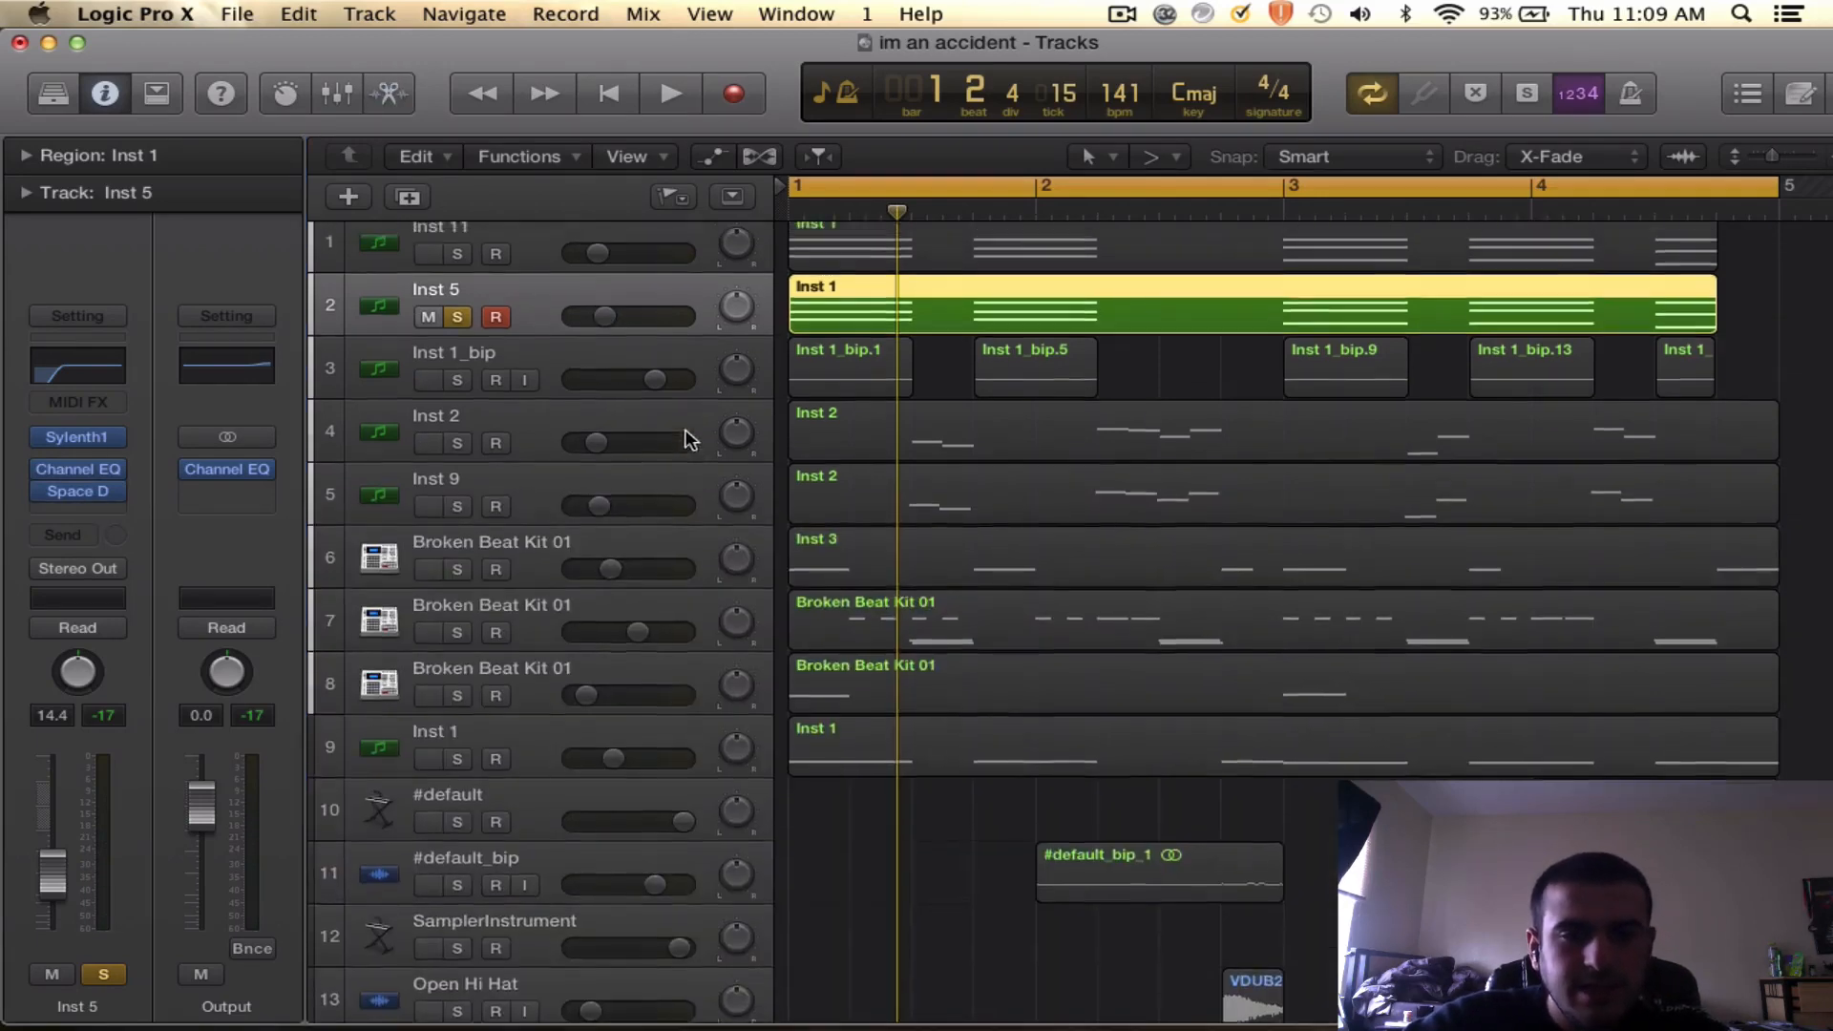
{"action": "left_click", "coordinate": [457, 329]}
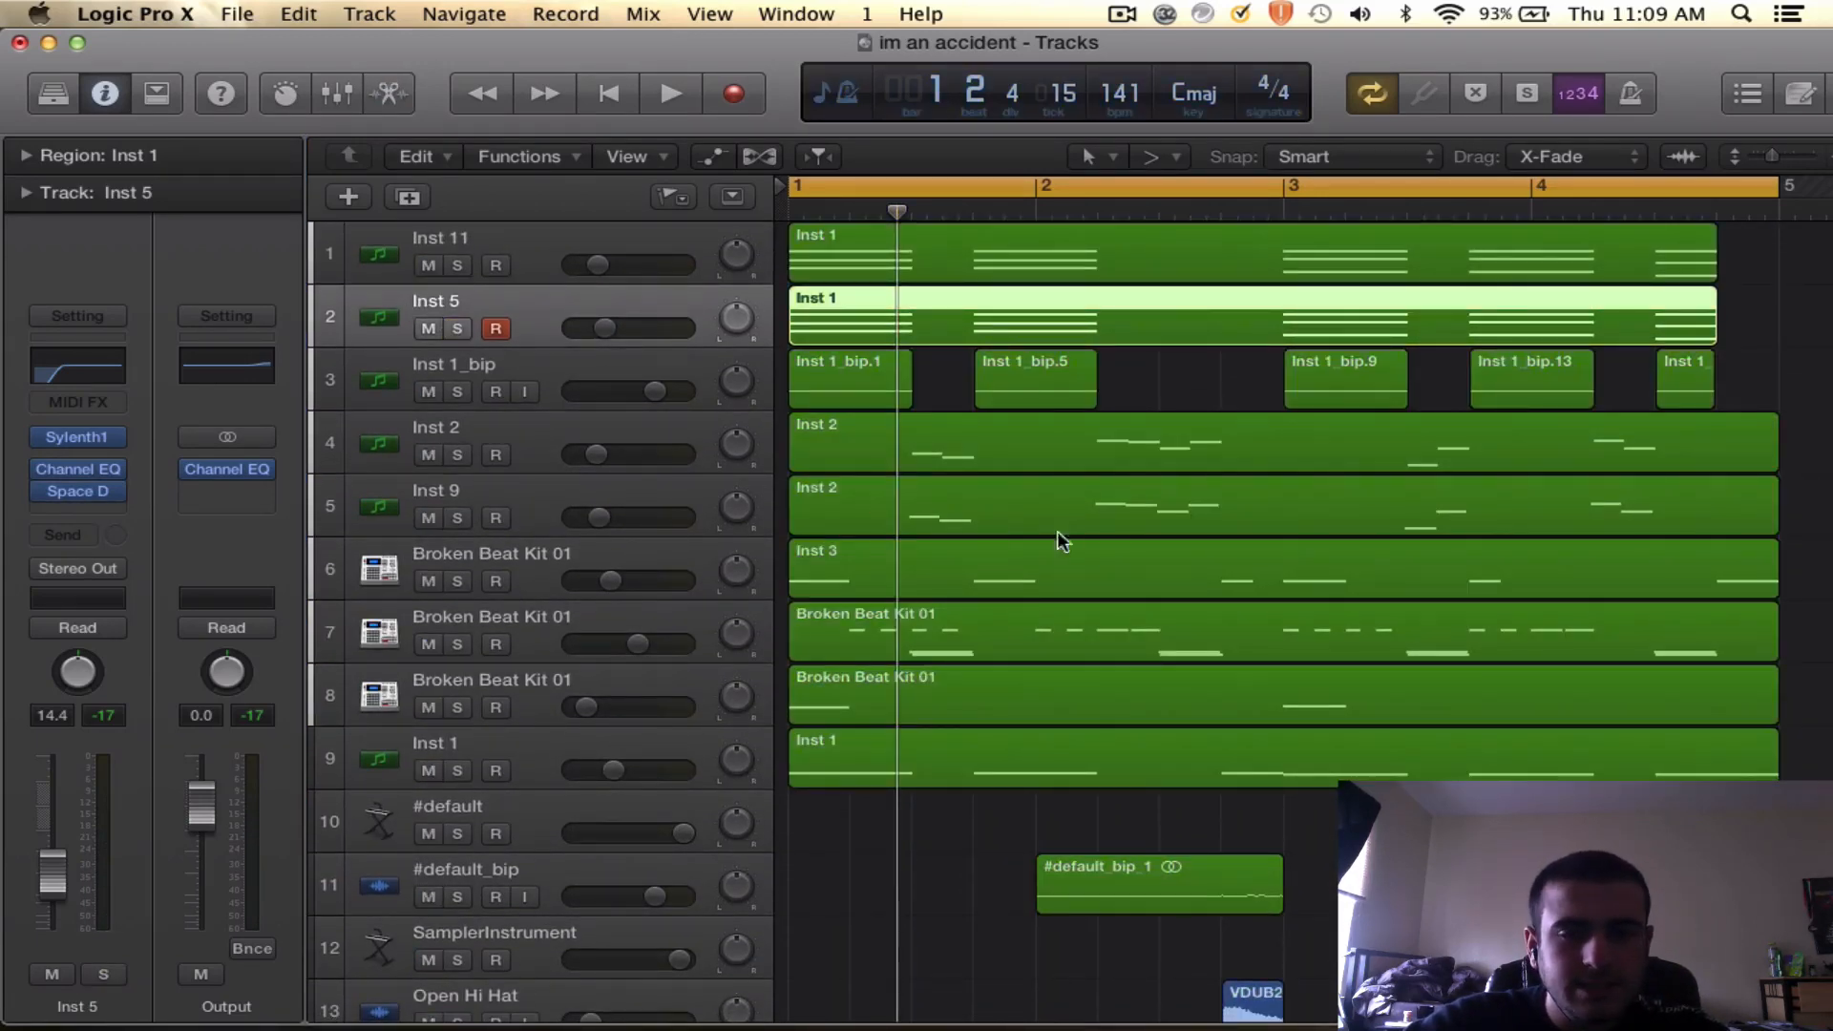
- Mute Inst 5, deselect its region, and play back the full arrangement with the original chord tracks
{"action": "scroll", "coordinate": [1061, 541], "scroll_direction": "down", "scroll_amount": 3}
{"action": "scroll", "coordinate": [1089, 592], "scroll_direction": "up", "scroll_amount": 4}
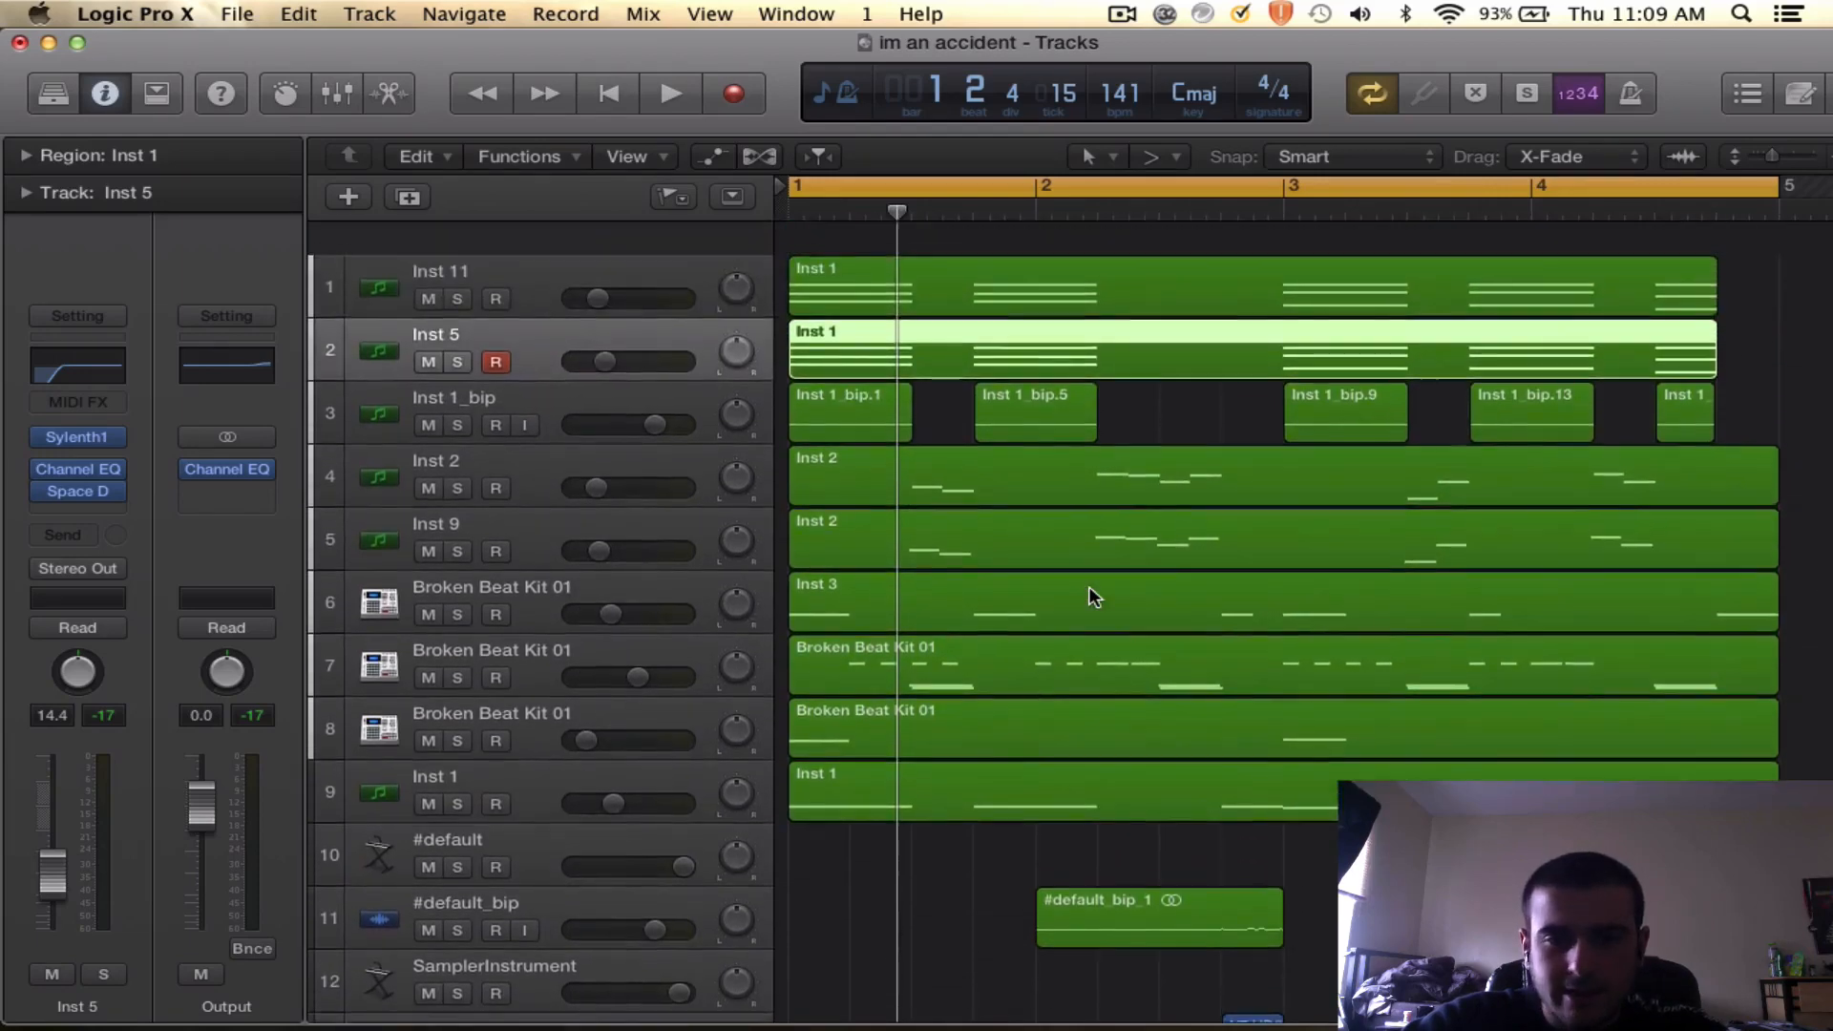
{"action": "left_click", "coordinate": [428, 328]}
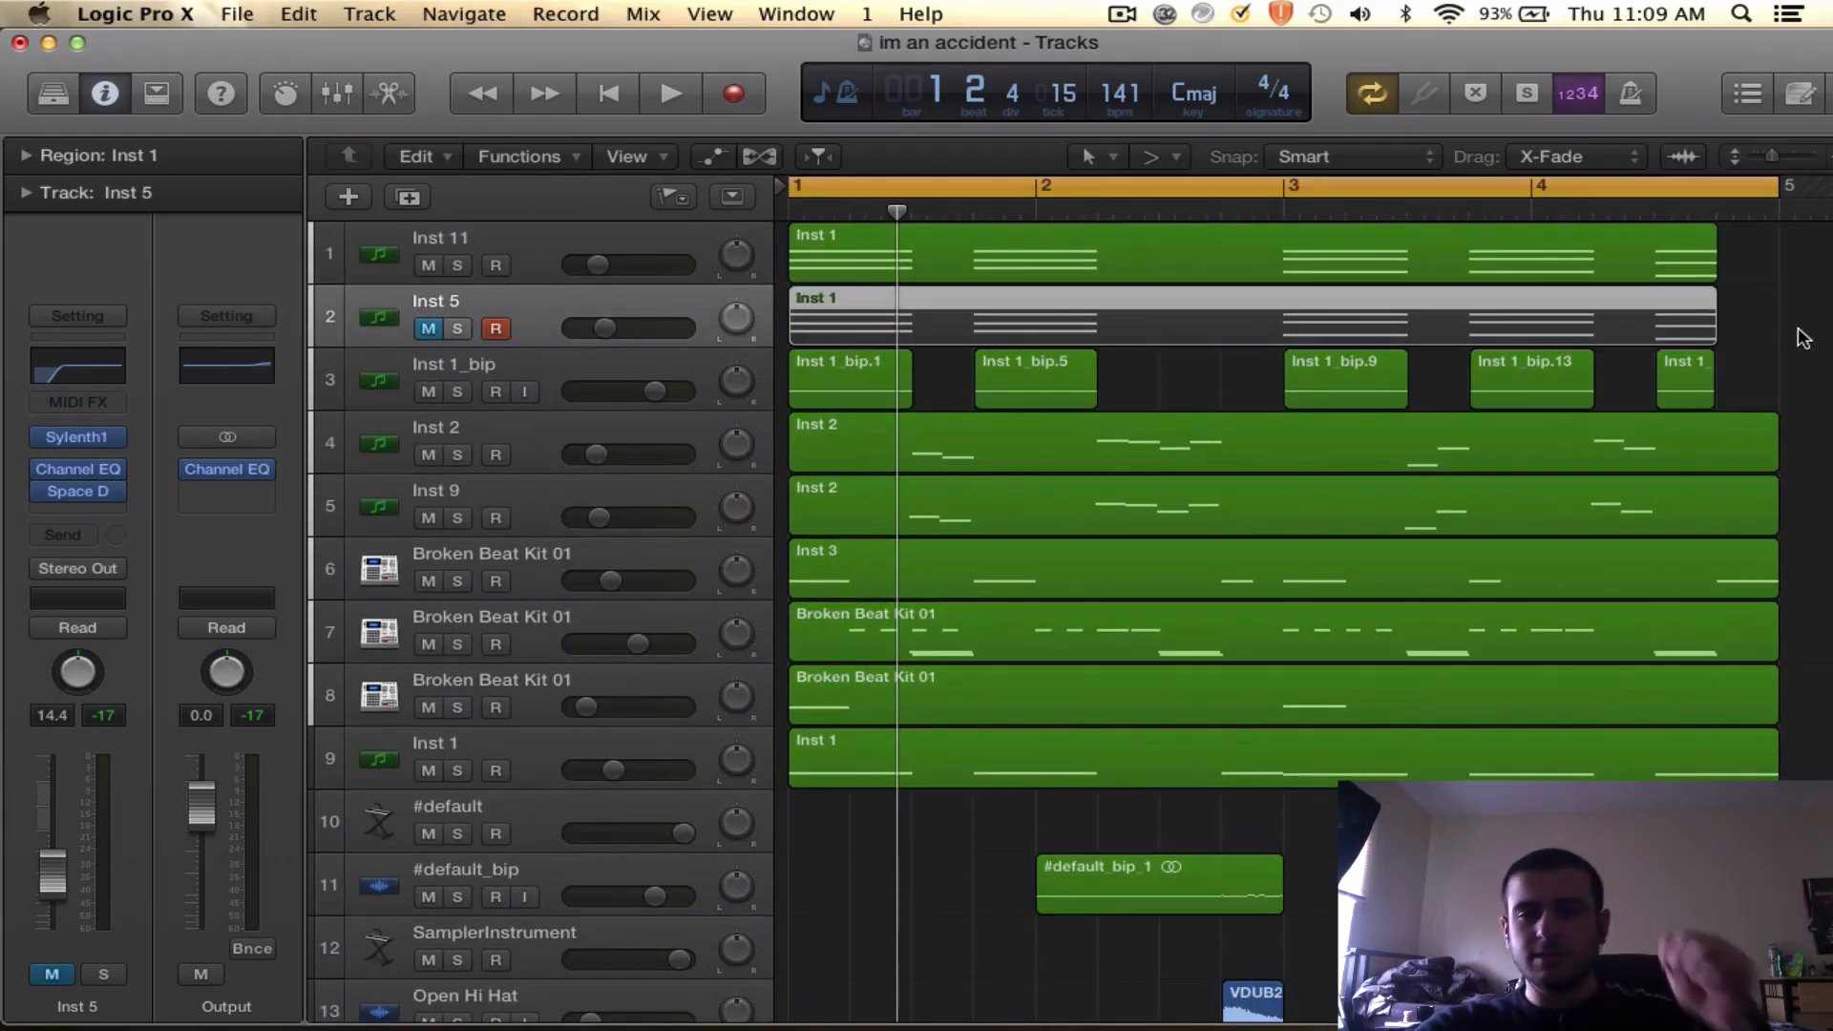
{"action": "left_click", "coordinate": [1802, 338]}
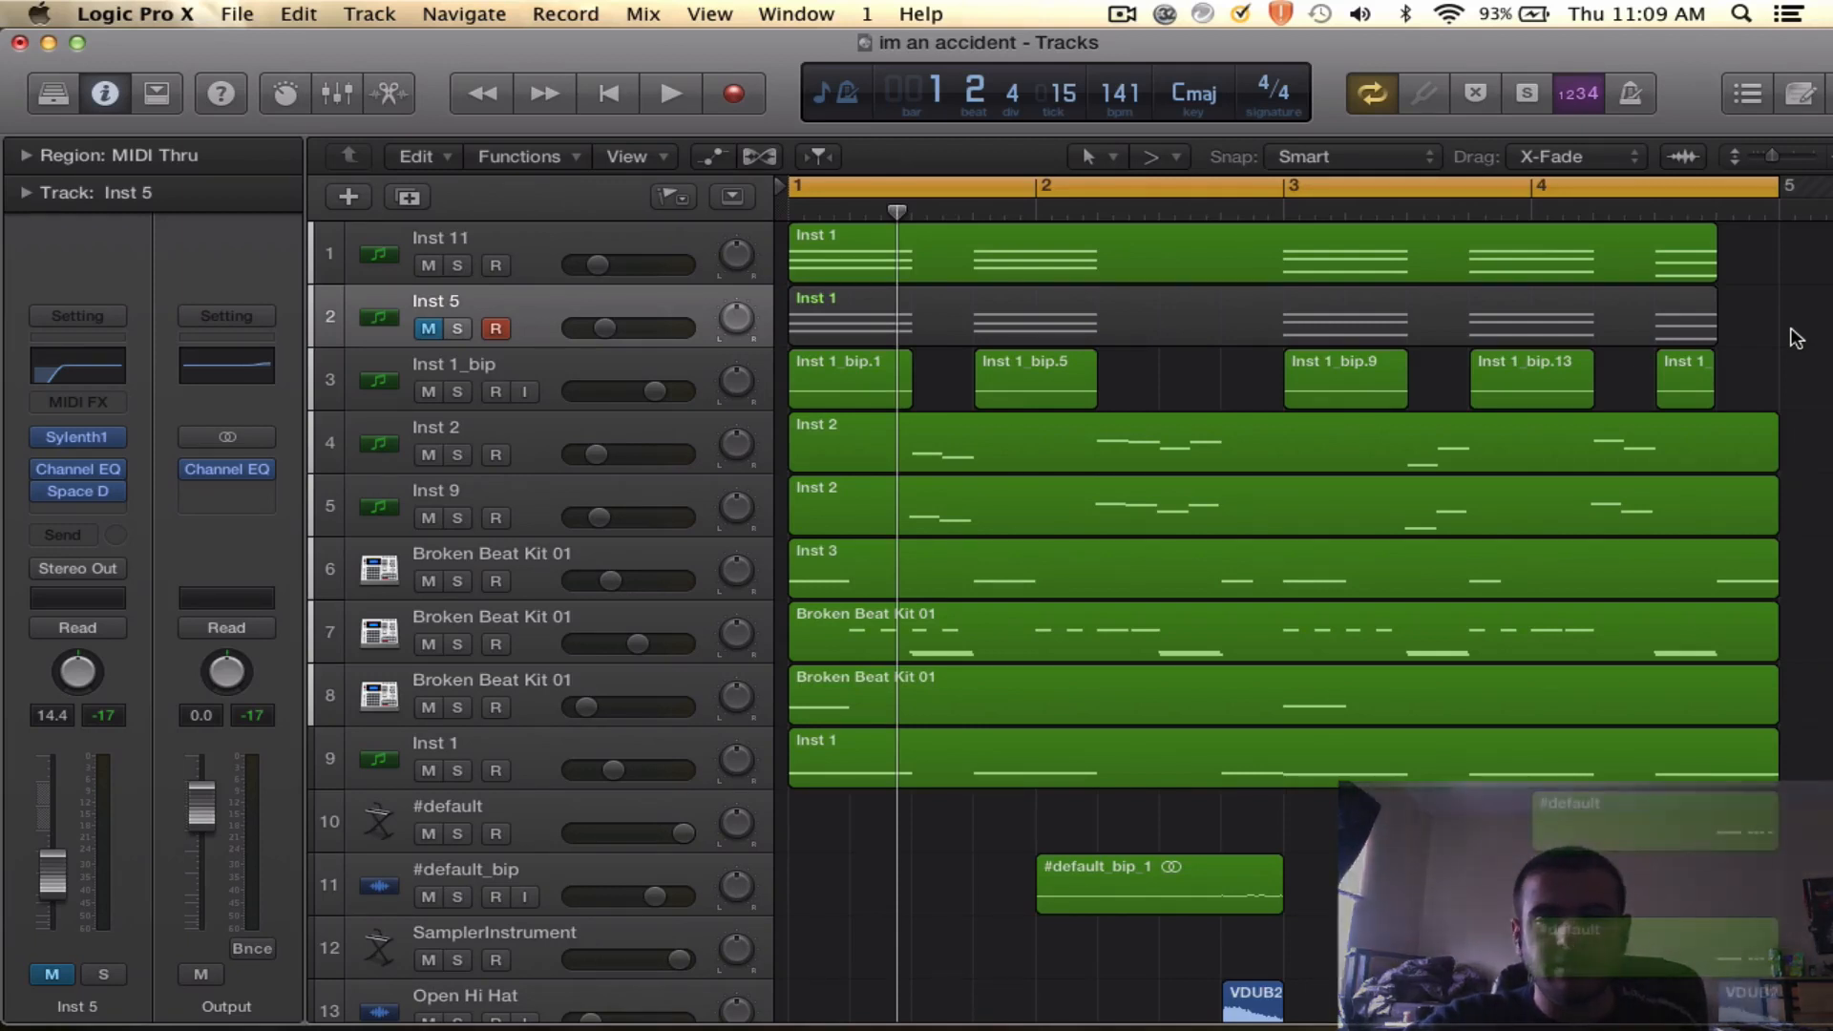
{"action": "key", "text": "space"}
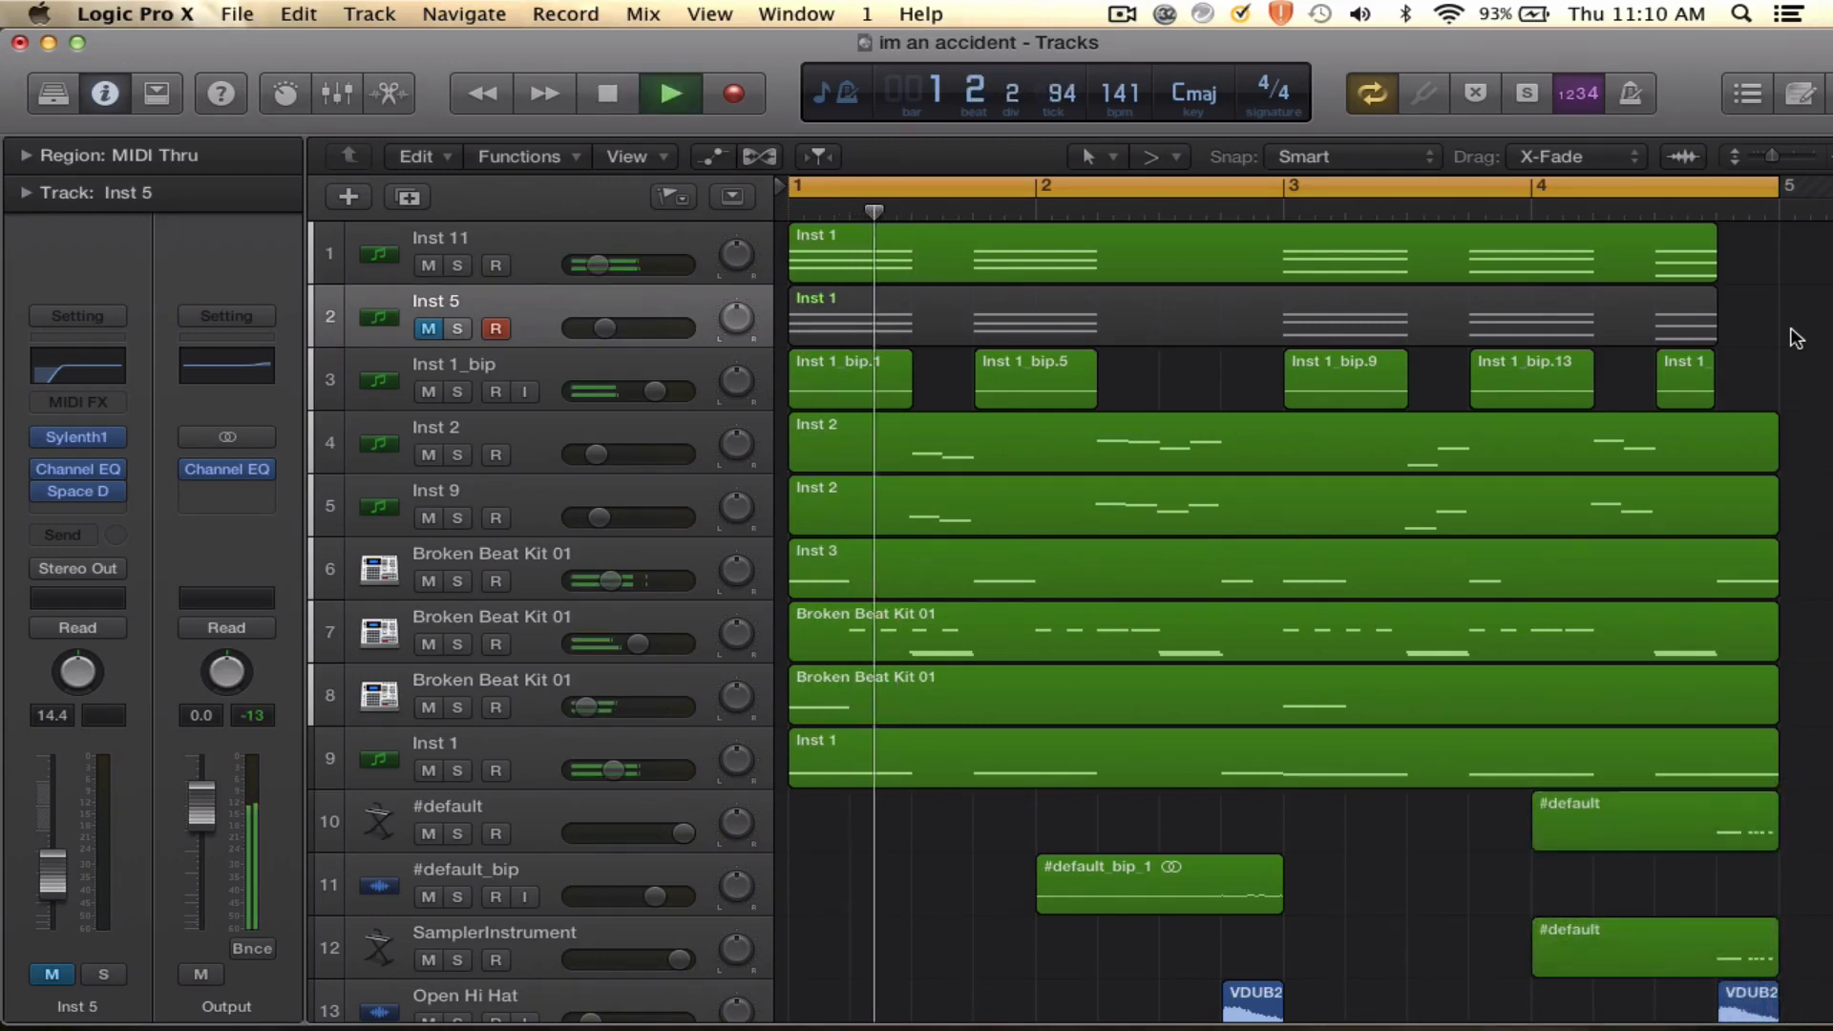